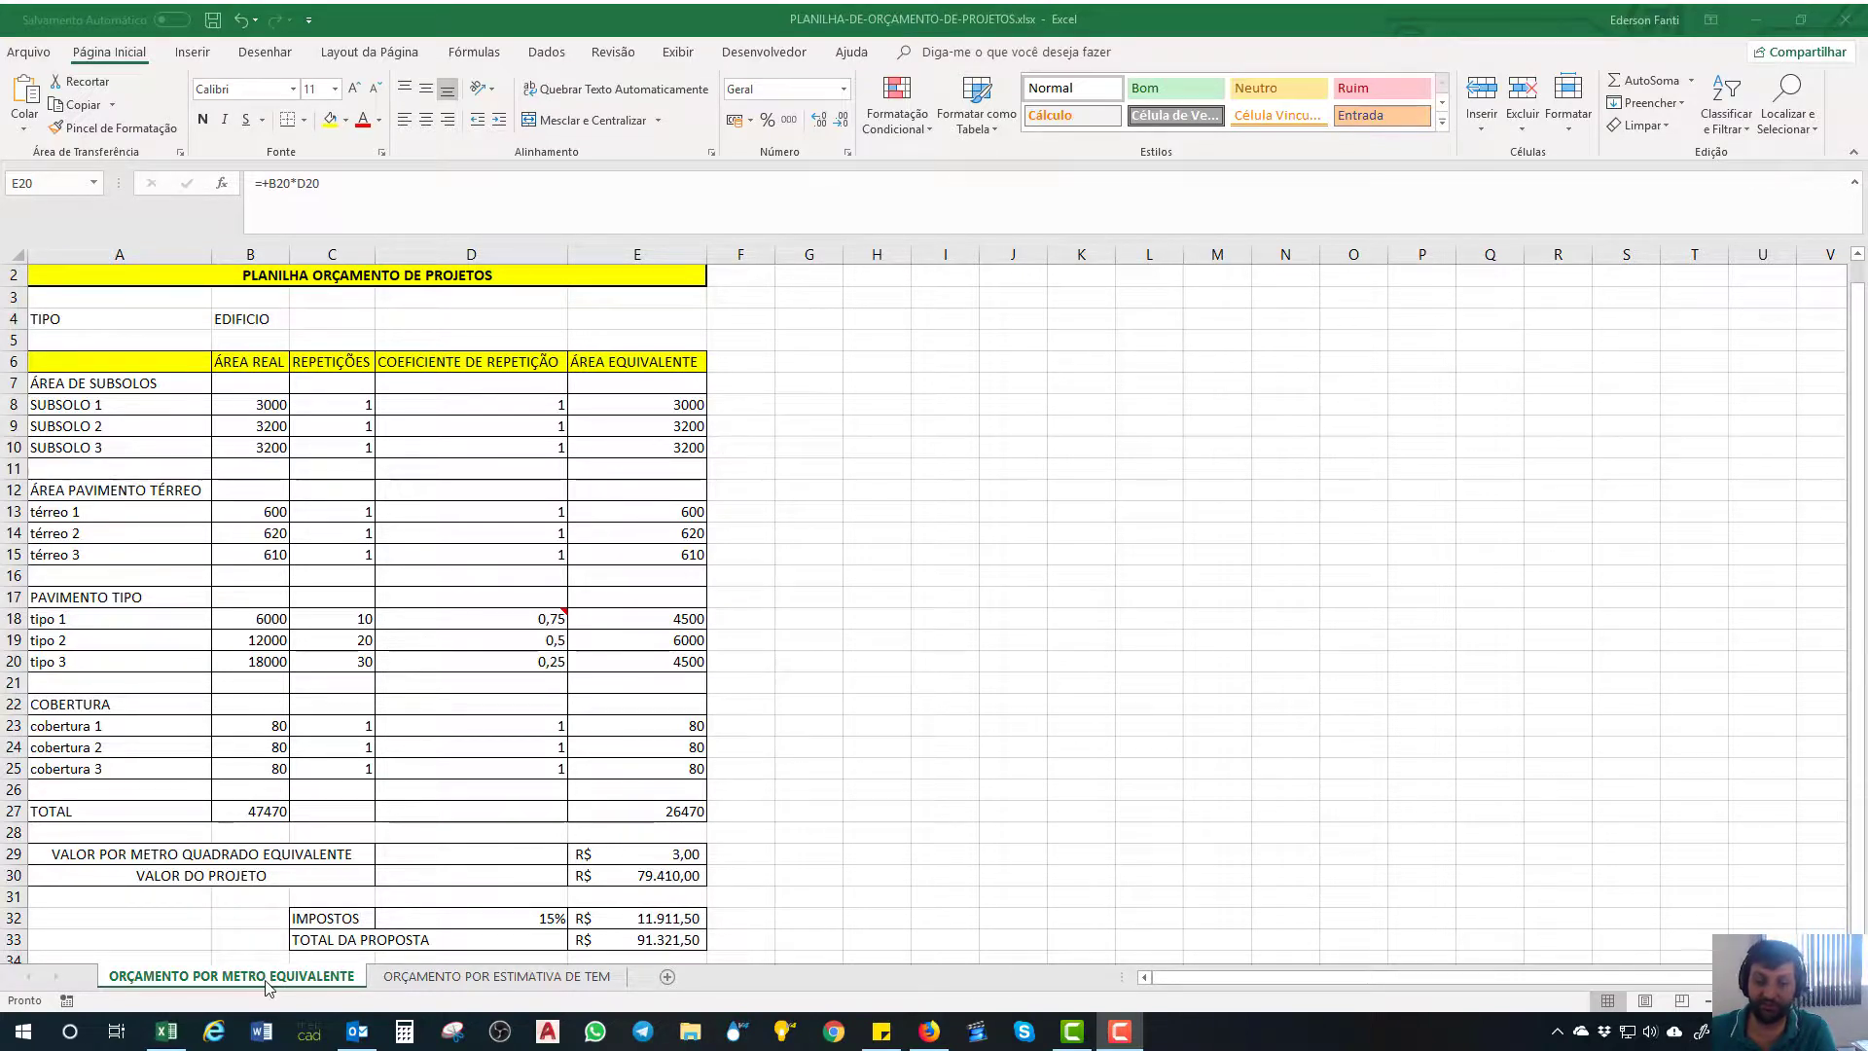
- View the ORÇAMENTO POR ESTIMATIVA DE TEM sheet, then return to ORÇAMENTO POR METRO EQUIVALENTE and look over its table
{"action": "left_click", "coordinate": [450, 980]}
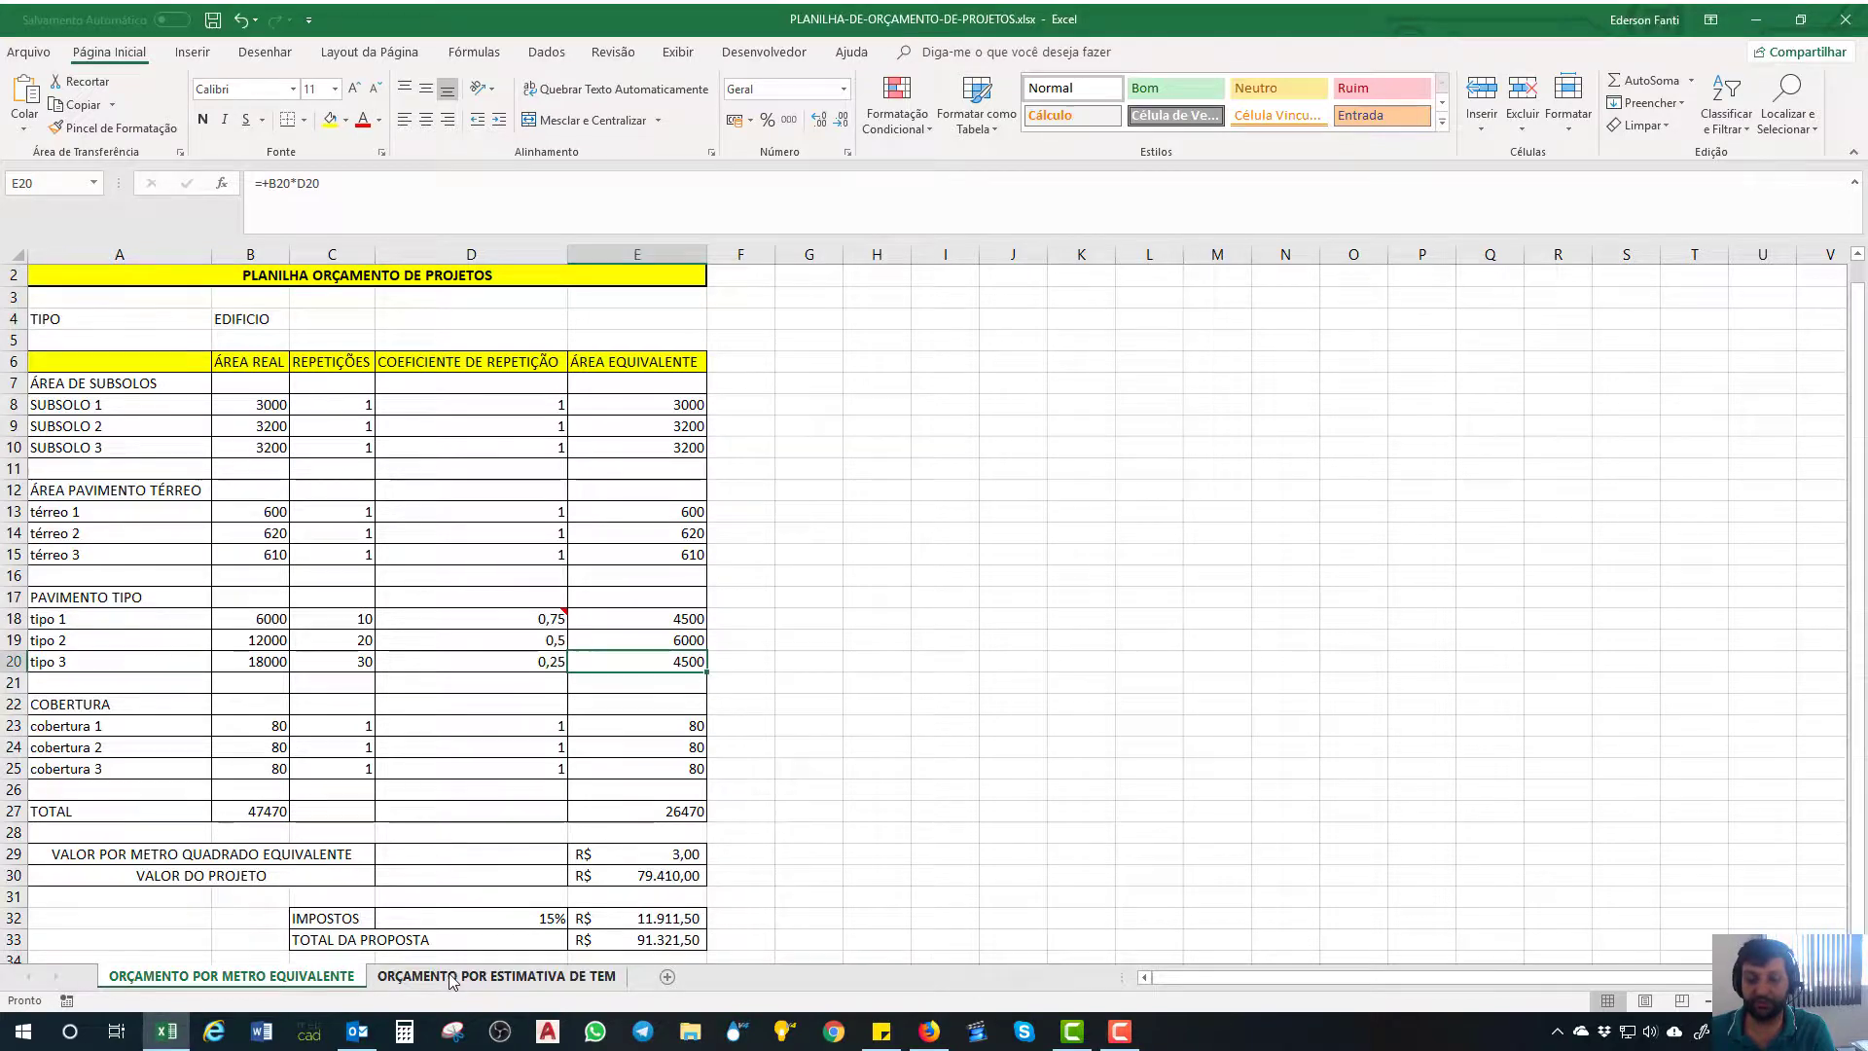
{"action": "left_click", "coordinate": [557, 984]}
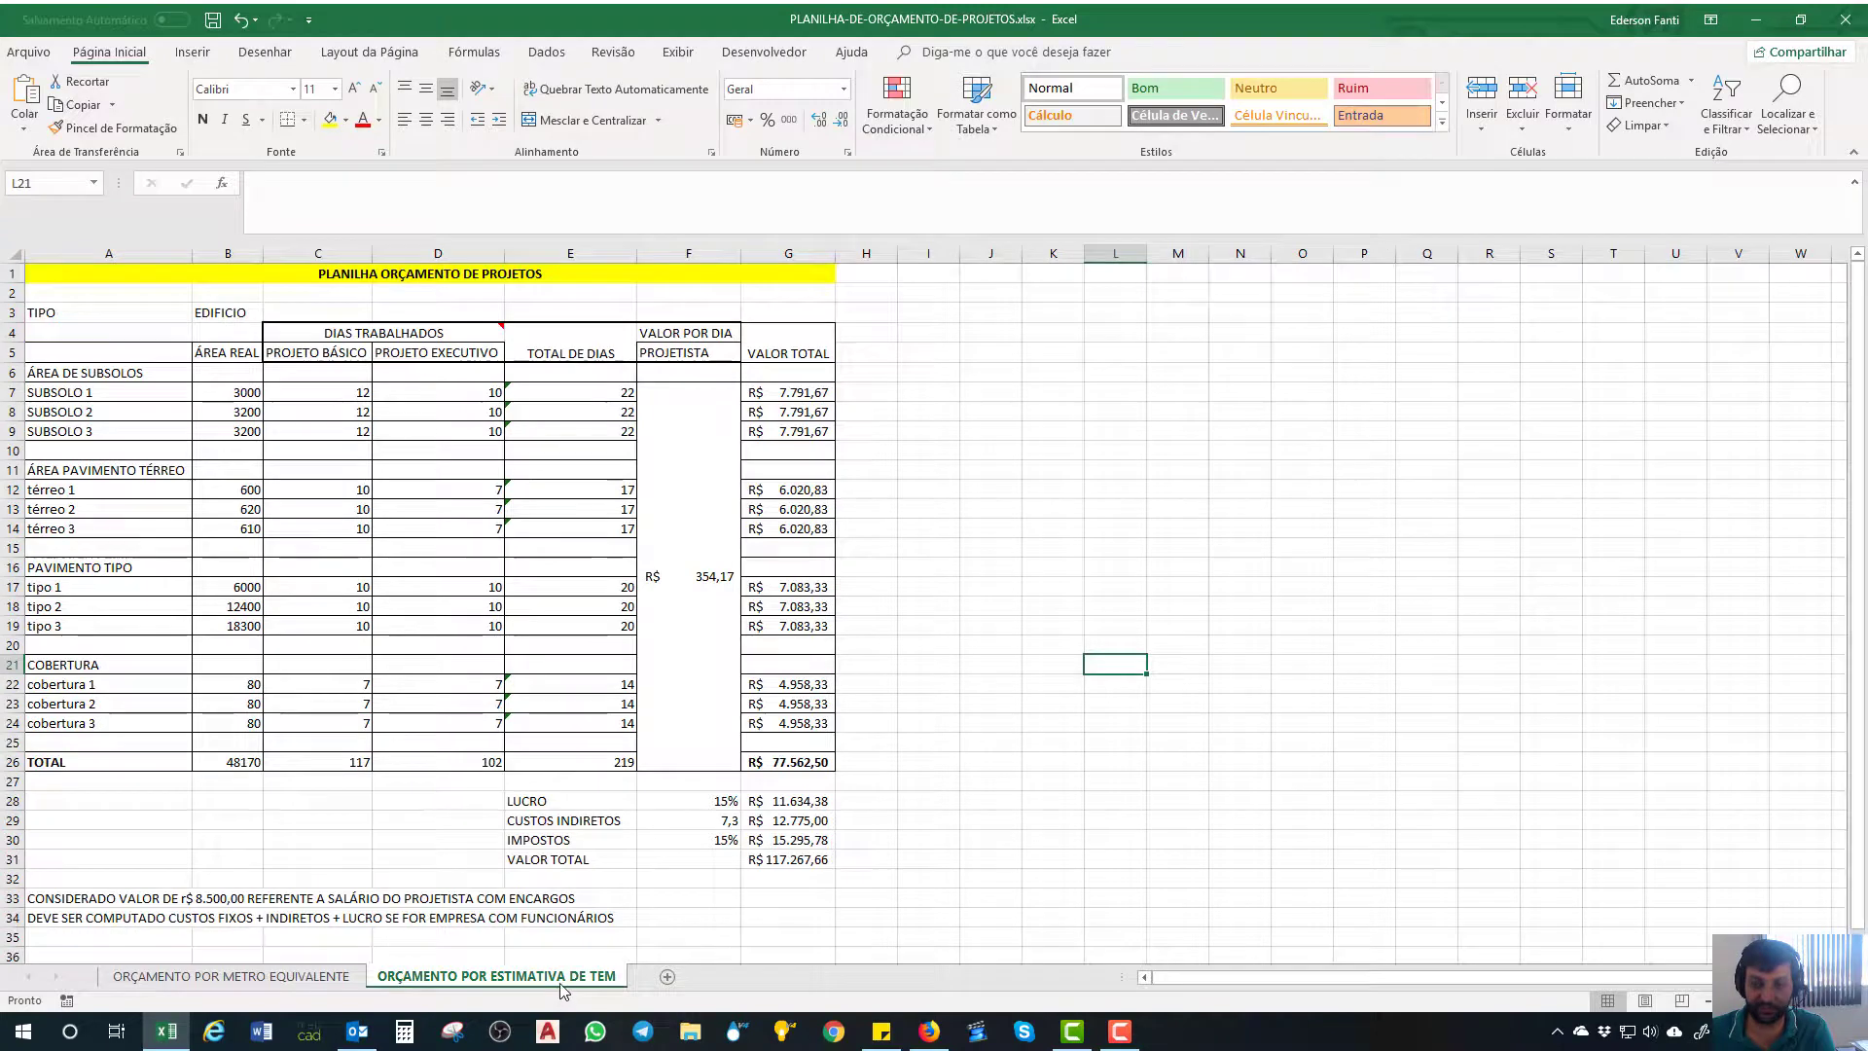
{"action": "left_click", "coordinate": [301, 982]}
{"action": "left_click", "coordinate": [888, 746]}
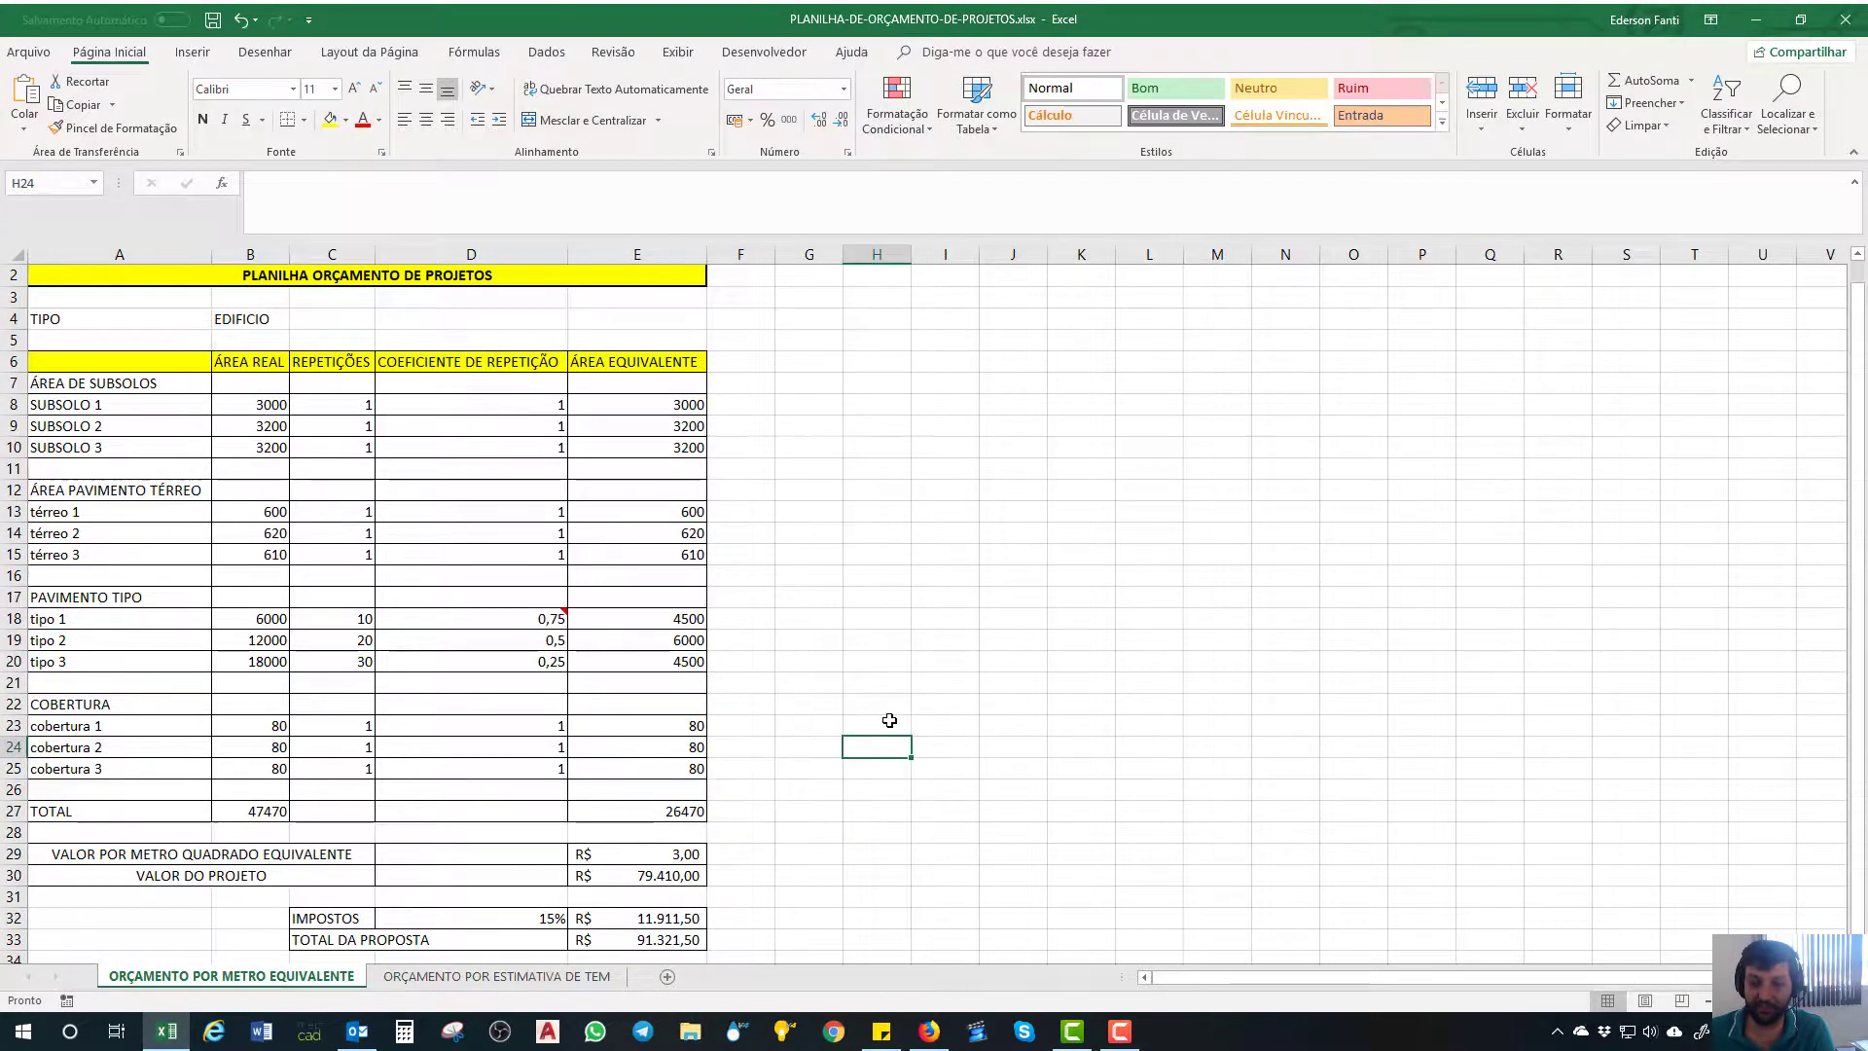
{"action": "scroll", "coordinate": [888, 719], "scroll_direction": "down", "scroll_amount": 2}
{"action": "scroll", "coordinate": [890, 714], "scroll_direction": "up", "scroll_amount": 3}
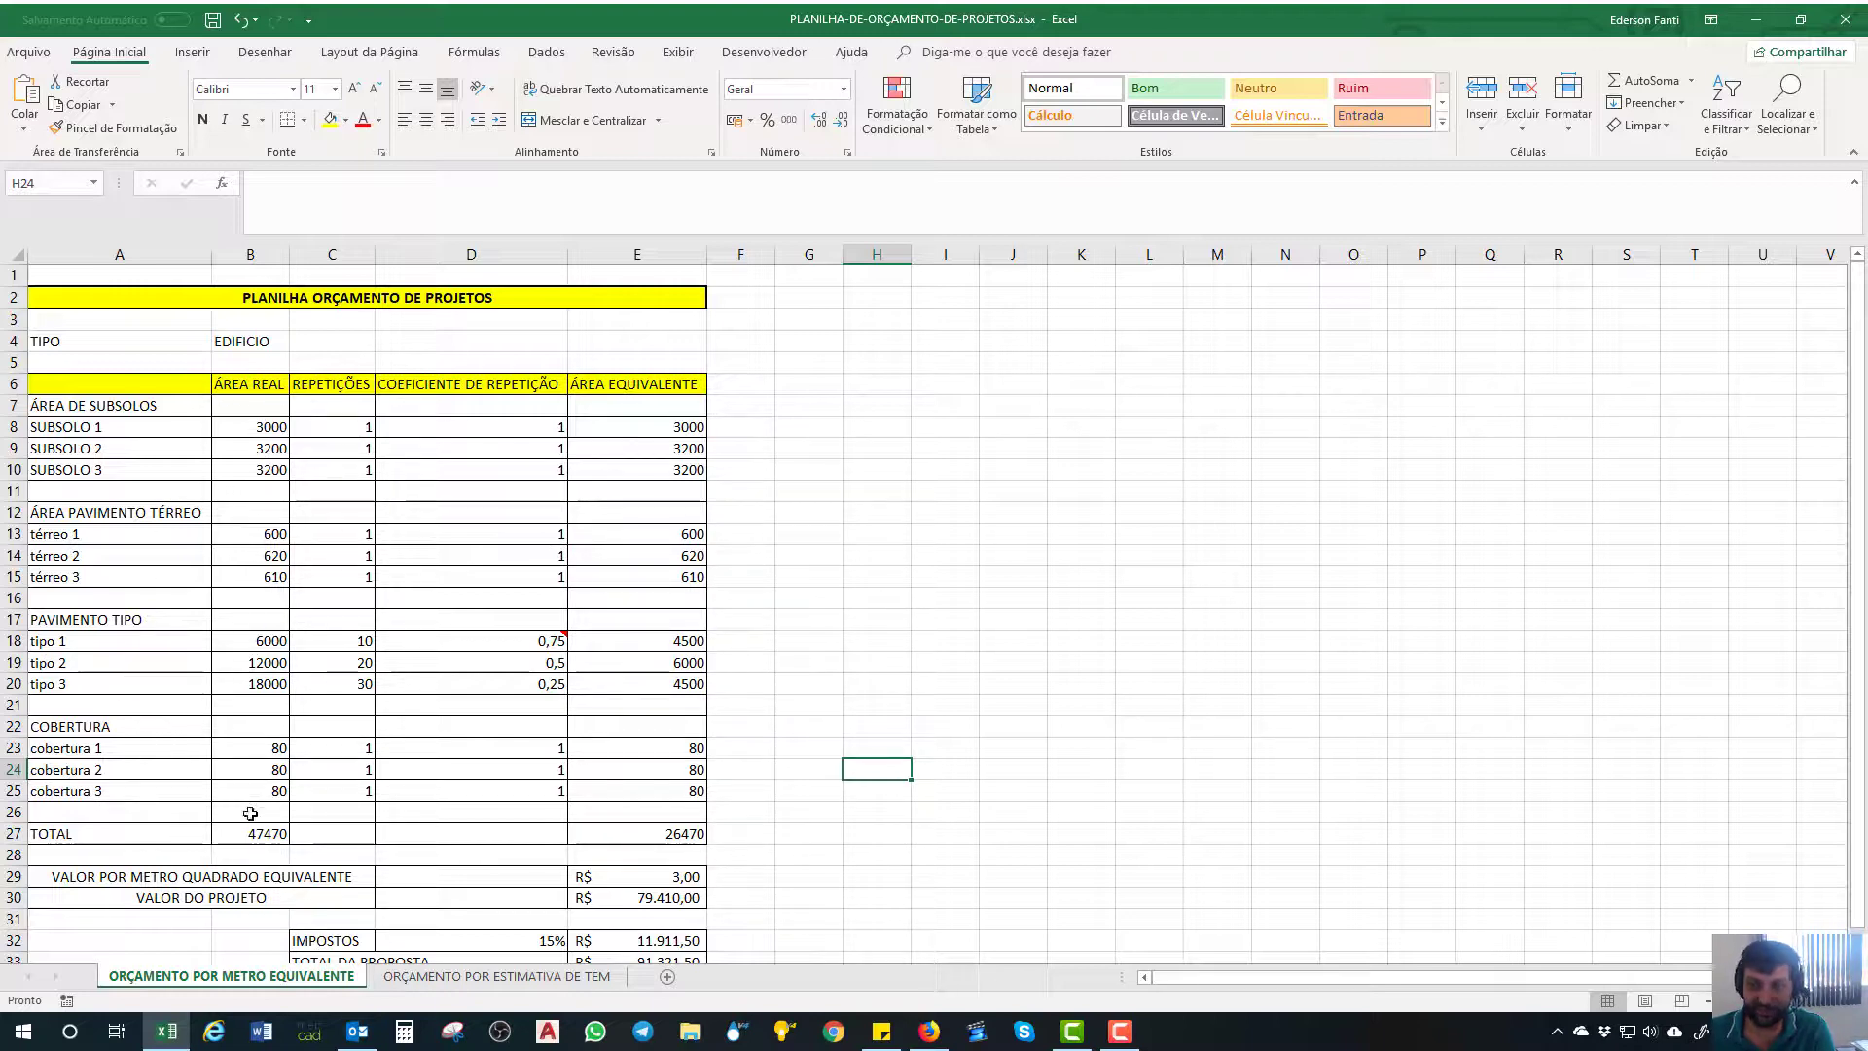
- Examine the repetitions and real areas of the tipo floors, and the real areas of the térreo and subsolo floors
{"action": "left_click", "coordinate": [350, 644]}
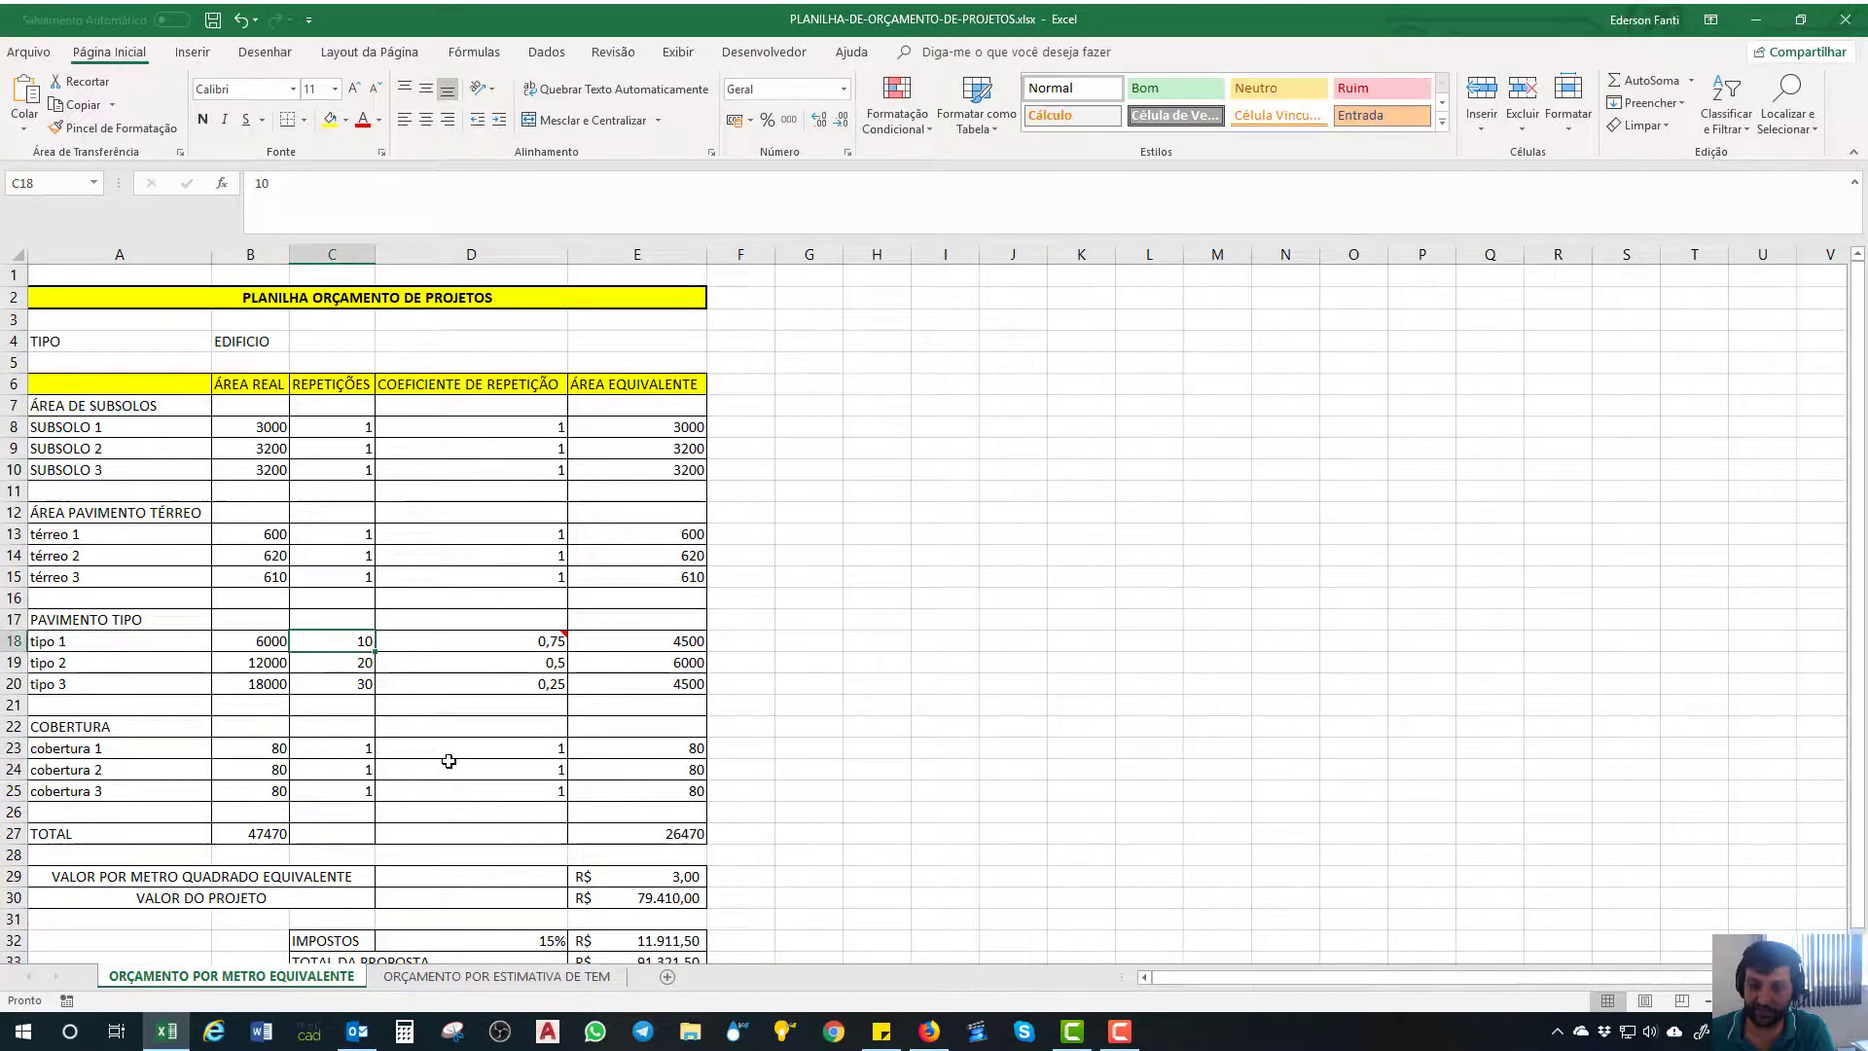
{"action": "left_click", "coordinate": [338, 665]}
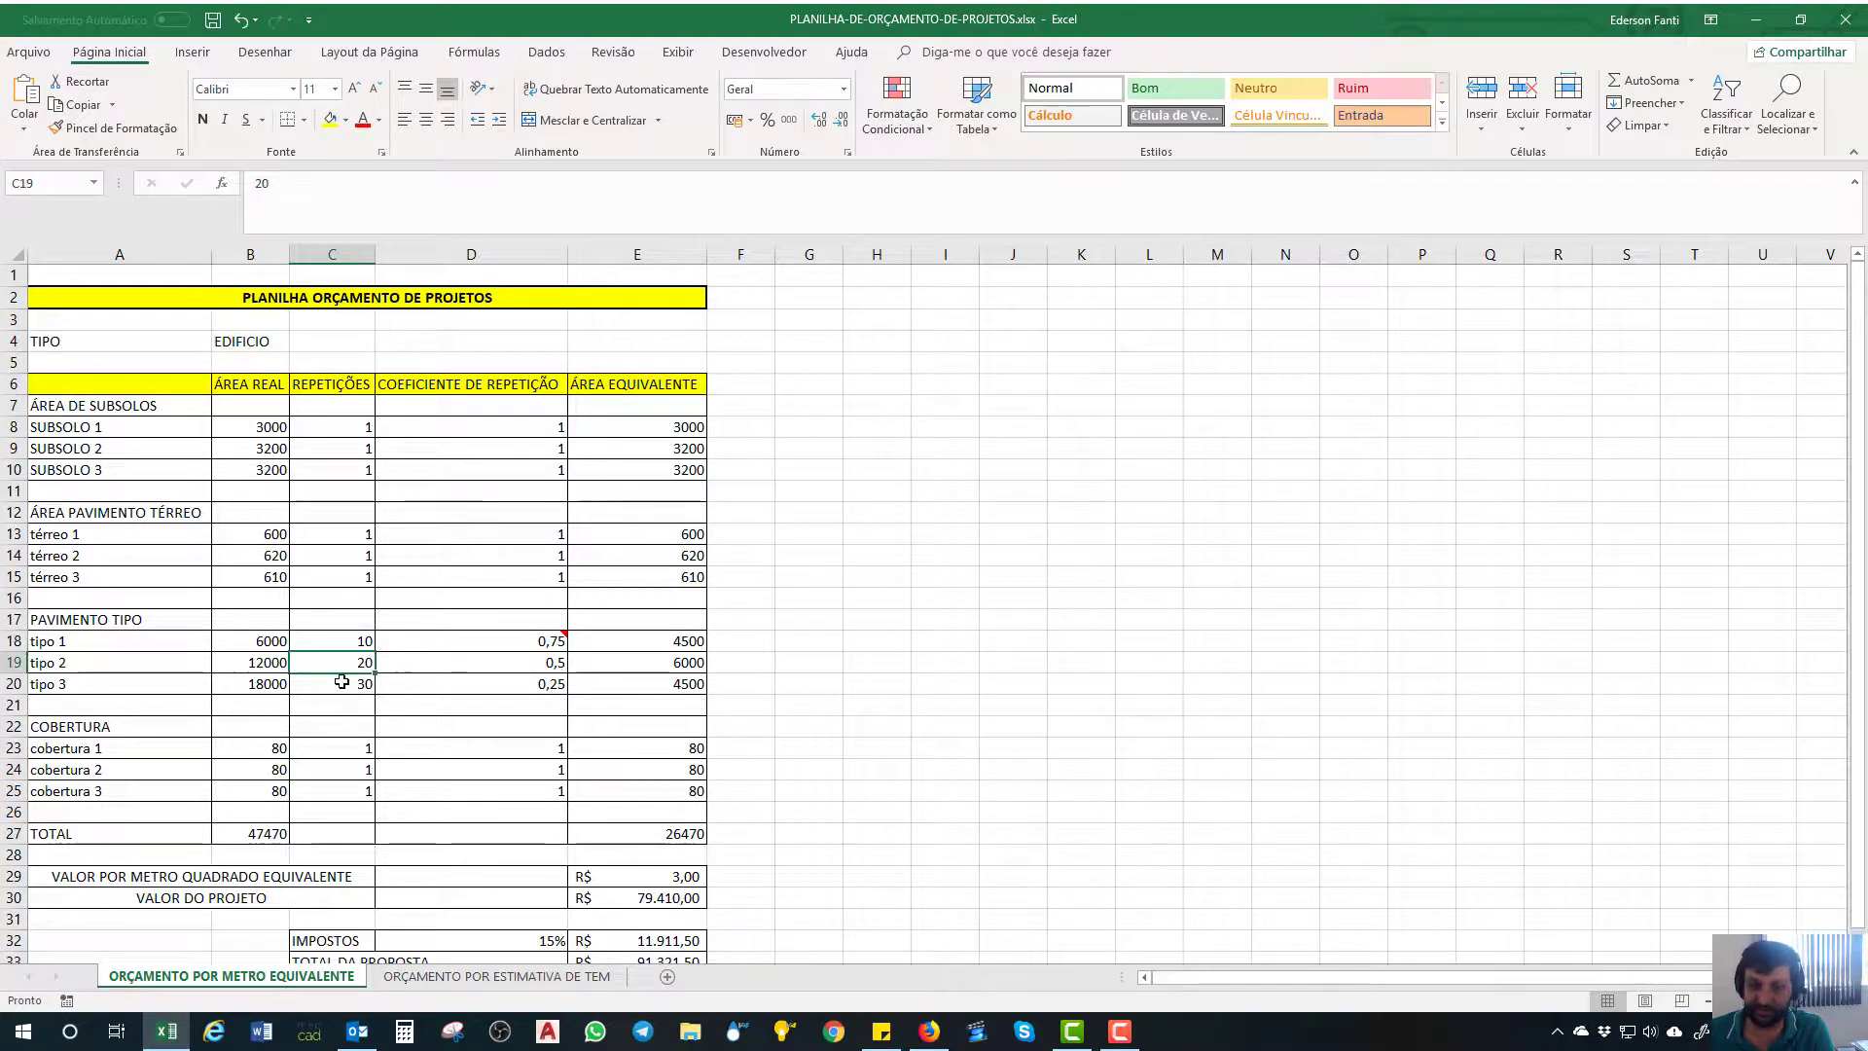
{"action": "left_click", "coordinate": [346, 681]}
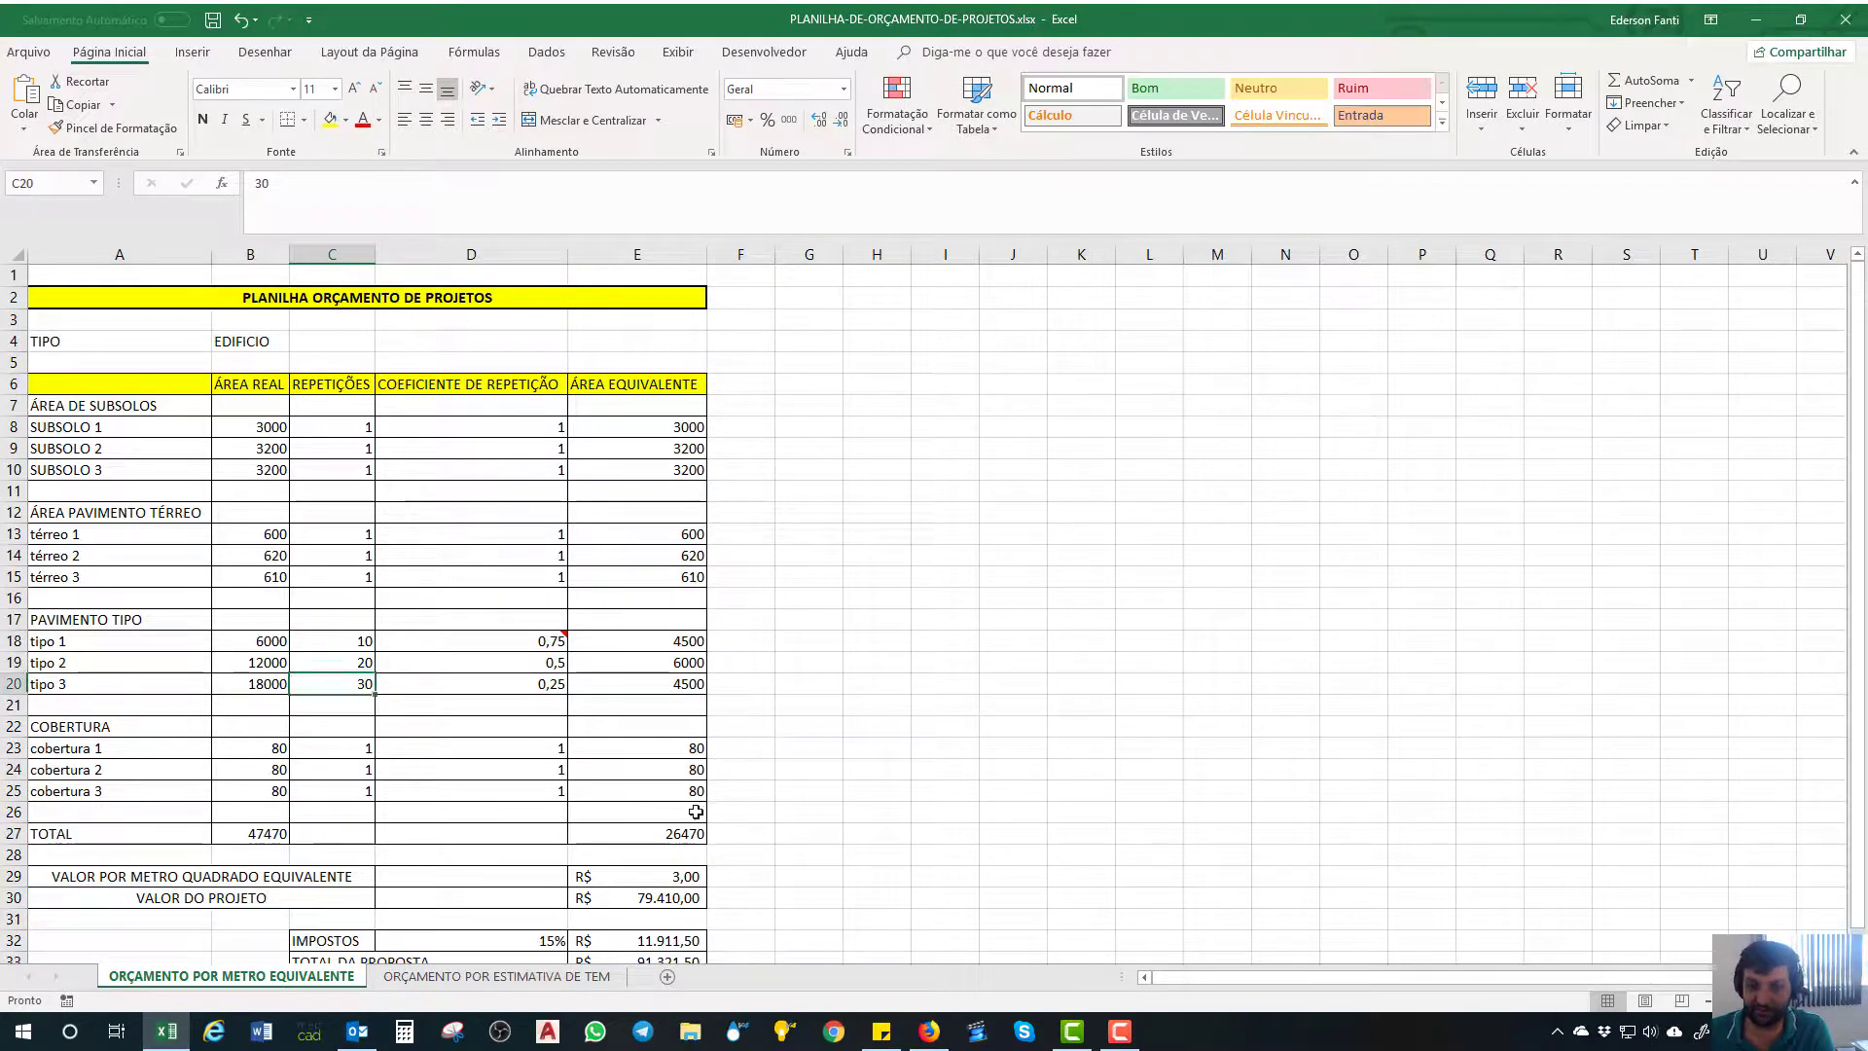
{"action": "left_click", "coordinate": [258, 640]}
{"action": "left_click", "coordinate": [275, 662]}
{"action": "left_click", "coordinate": [267, 684]}
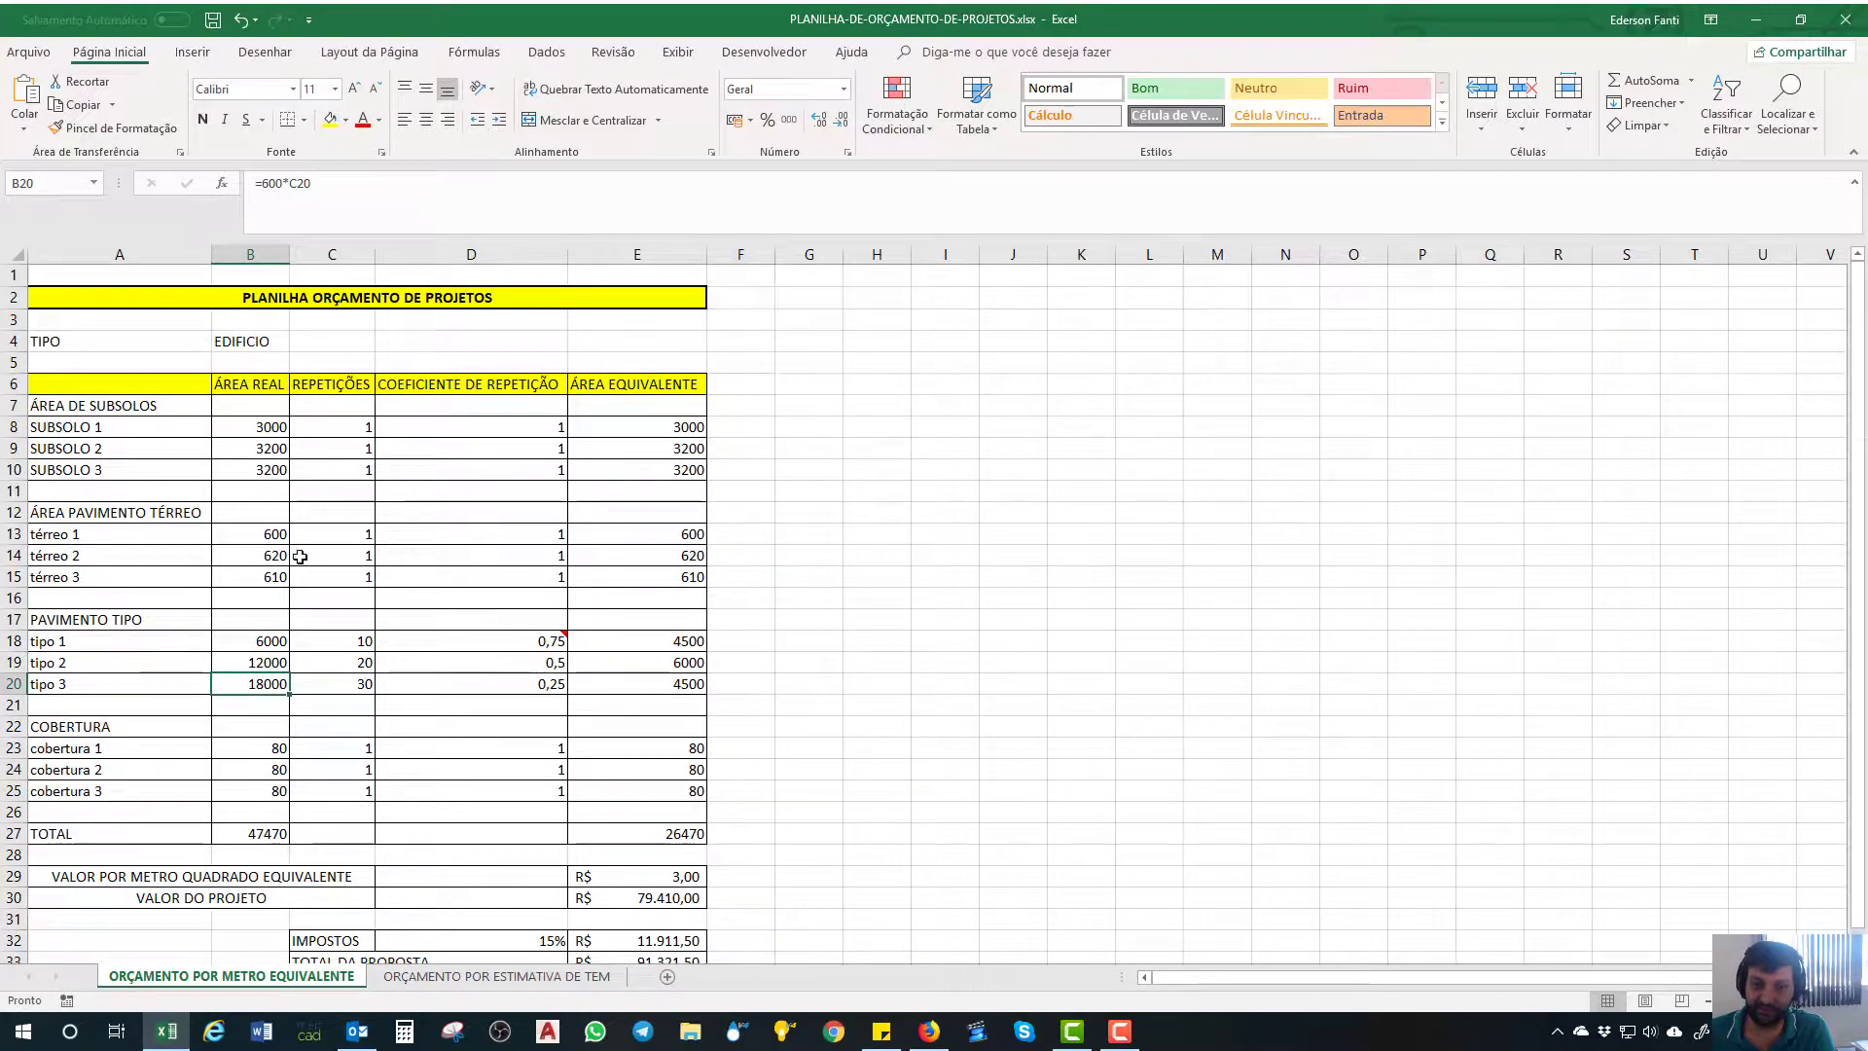
{"action": "left_click_drag", "start_coordinate": [280, 531], "coordinate": [275, 577]}
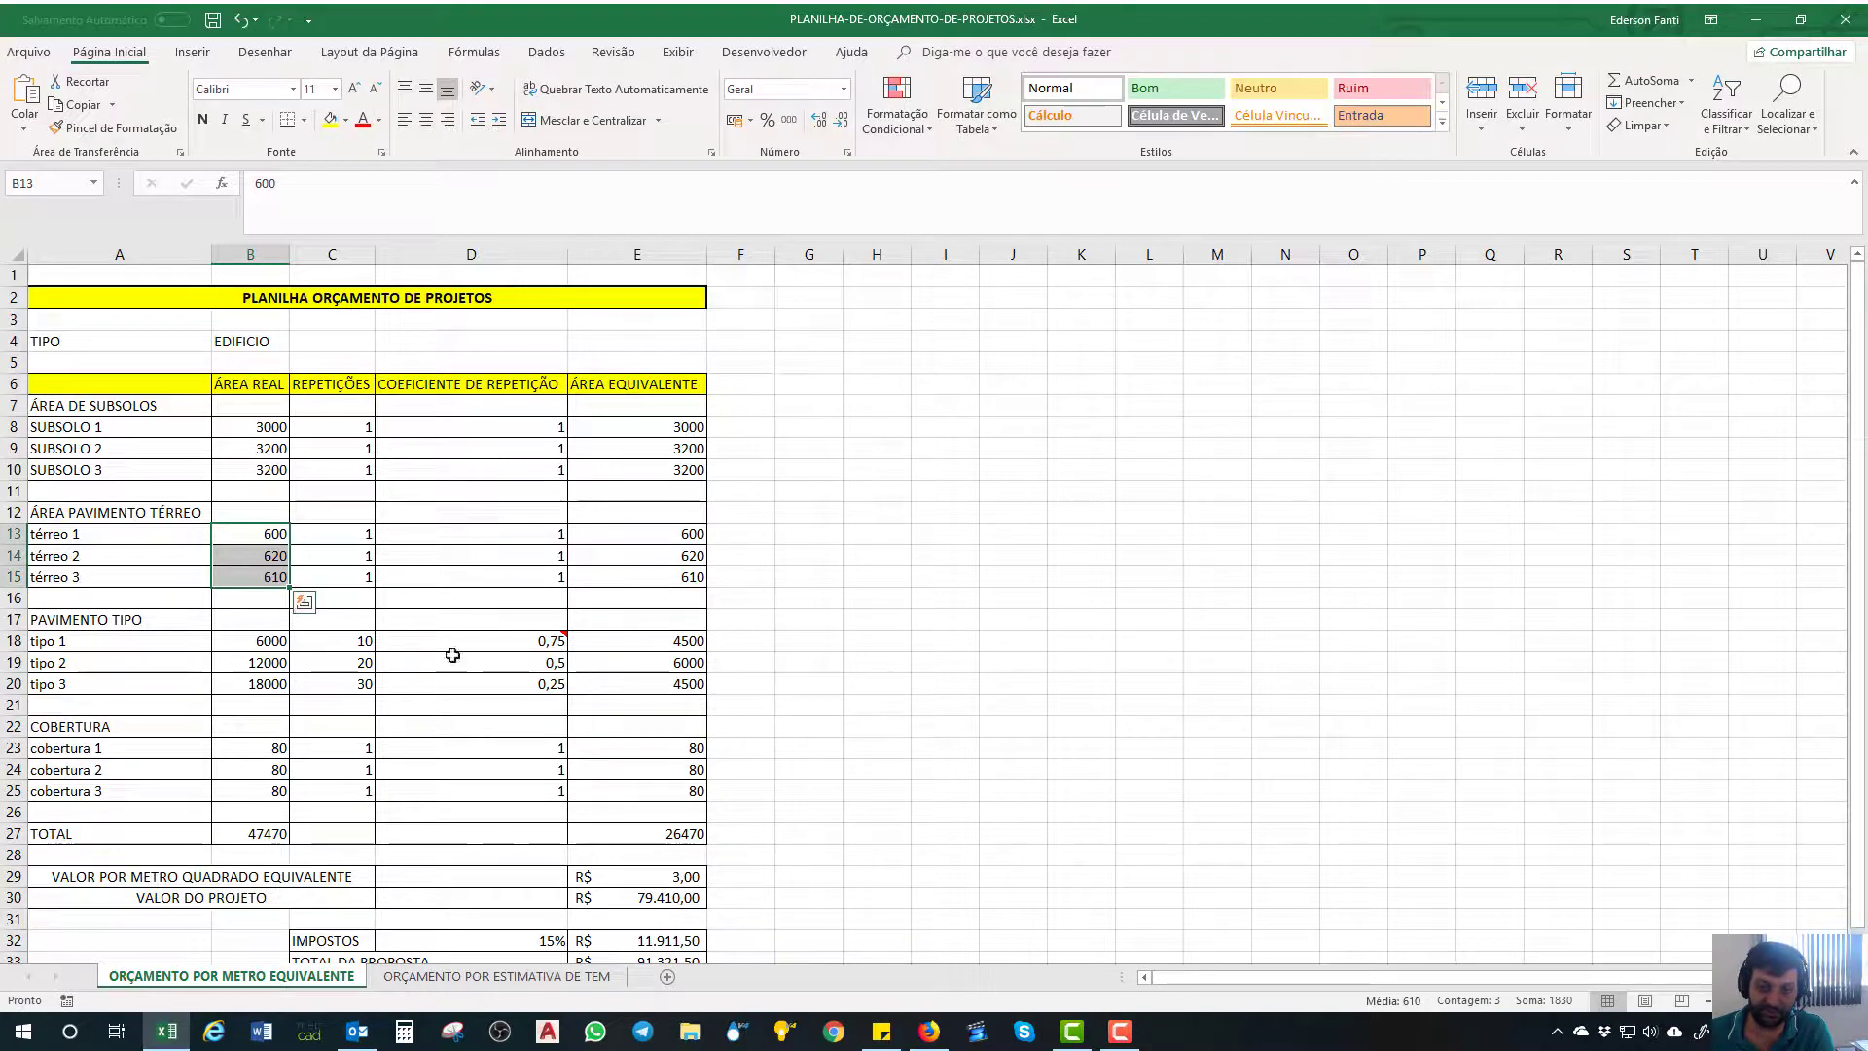
{"action": "left_click_drag", "start_coordinate": [274, 427], "coordinate": [276, 469]}
{"action": "left_click", "coordinate": [1032, 514]}
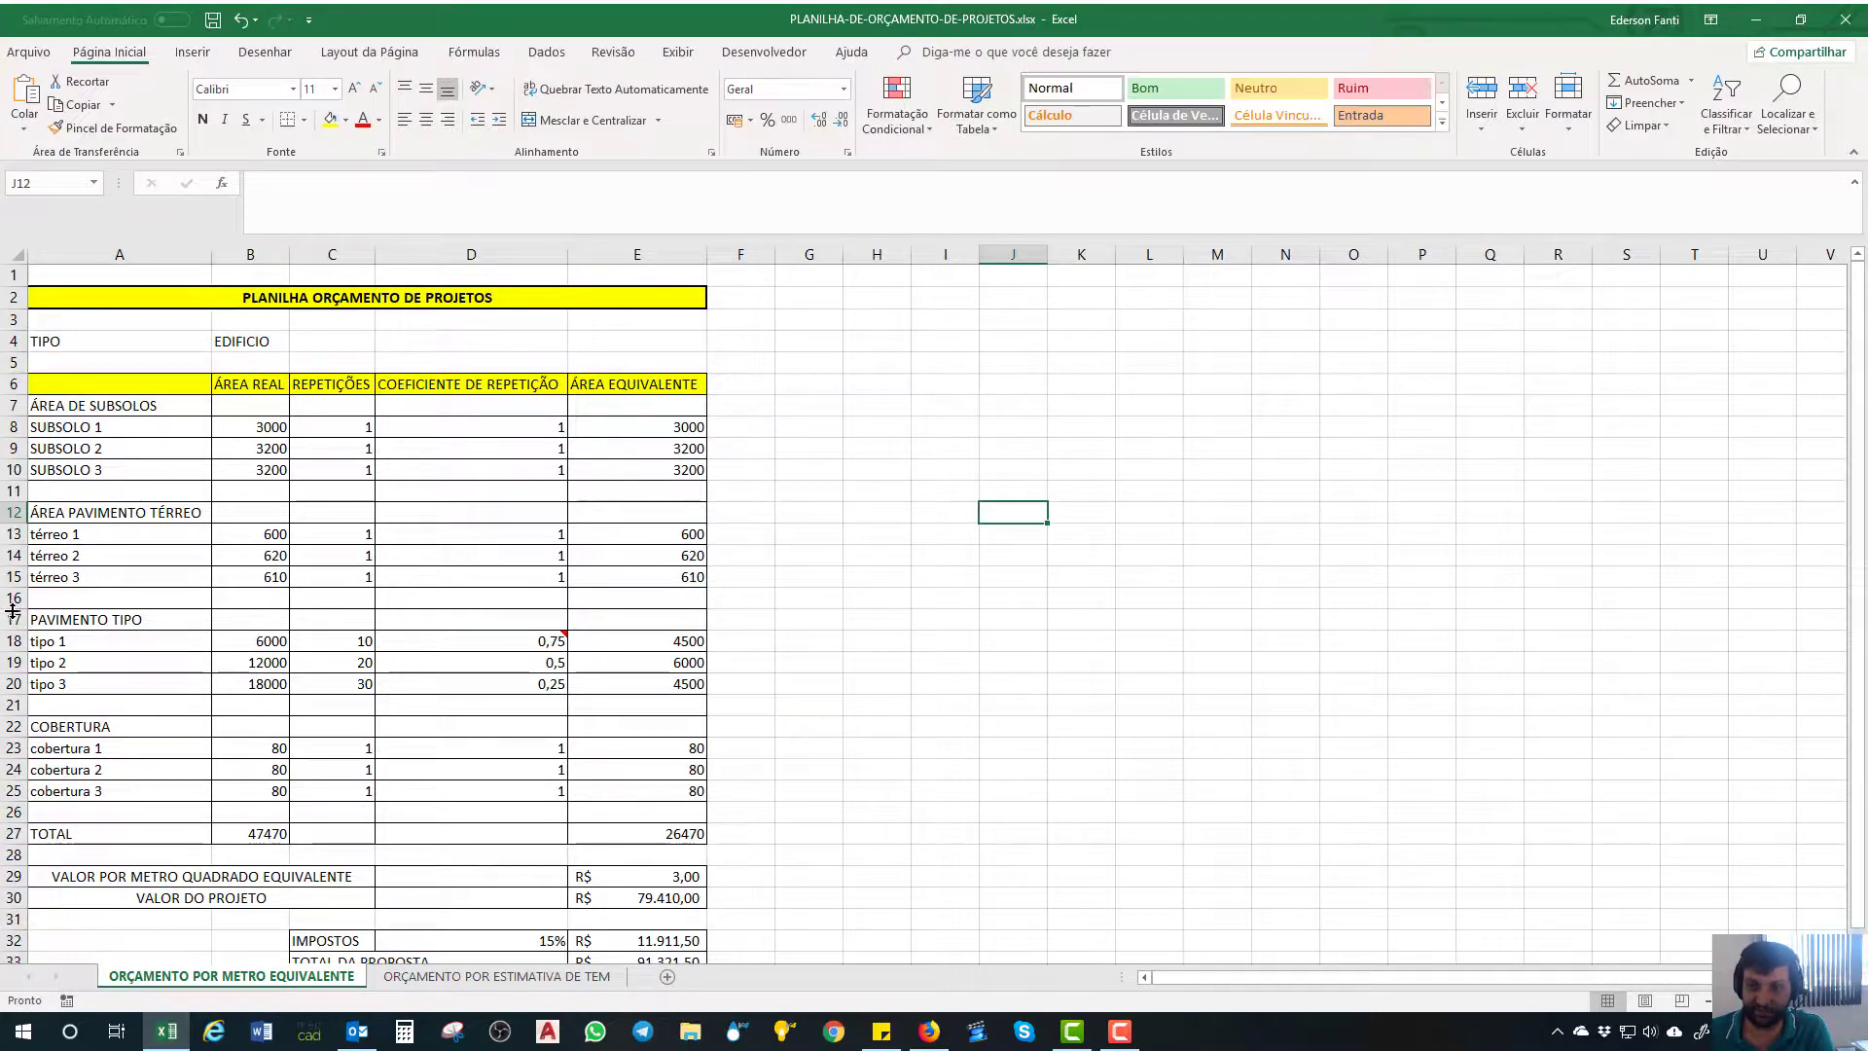
- Narrow the COEFICIENTE DE REPETIÇÃO column and wrap the text of its header in D6
{"action": "left_click_drag", "start_coordinate": [568, 254], "coordinate": [489, 258]}
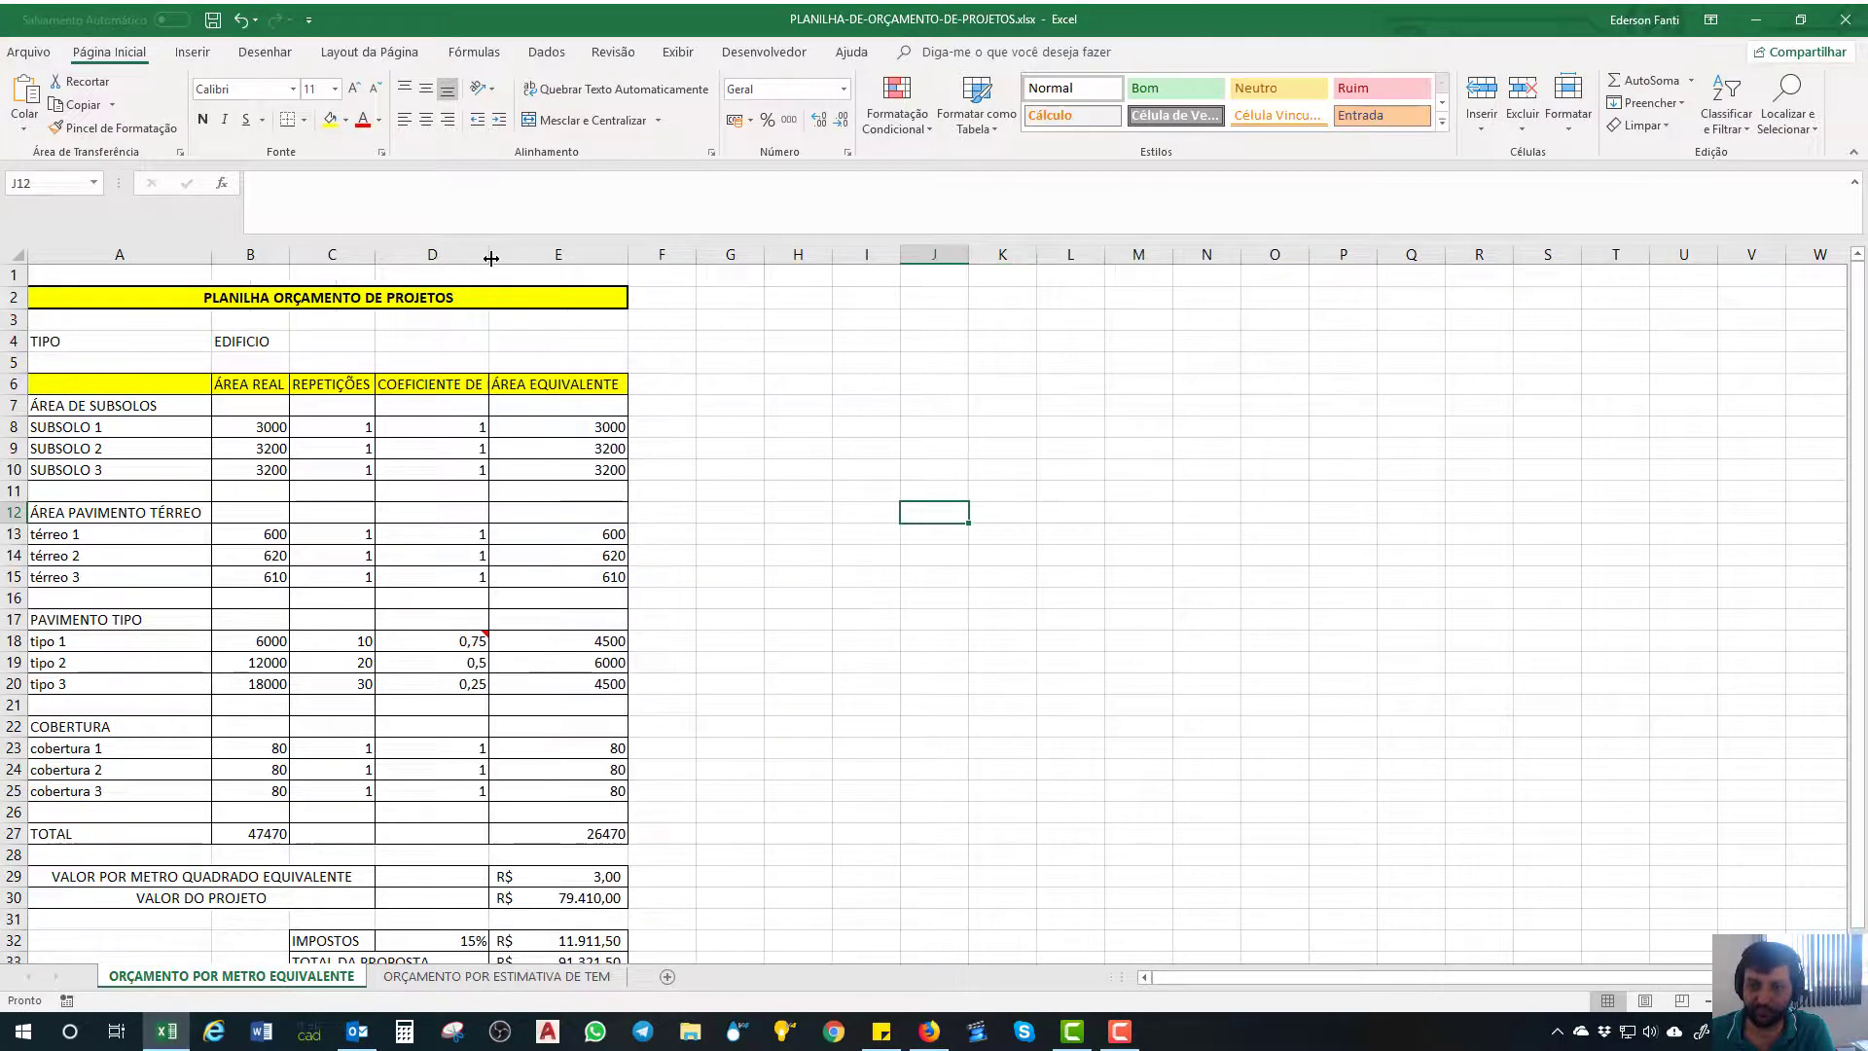
{"action": "left_click", "coordinate": [426, 383]}
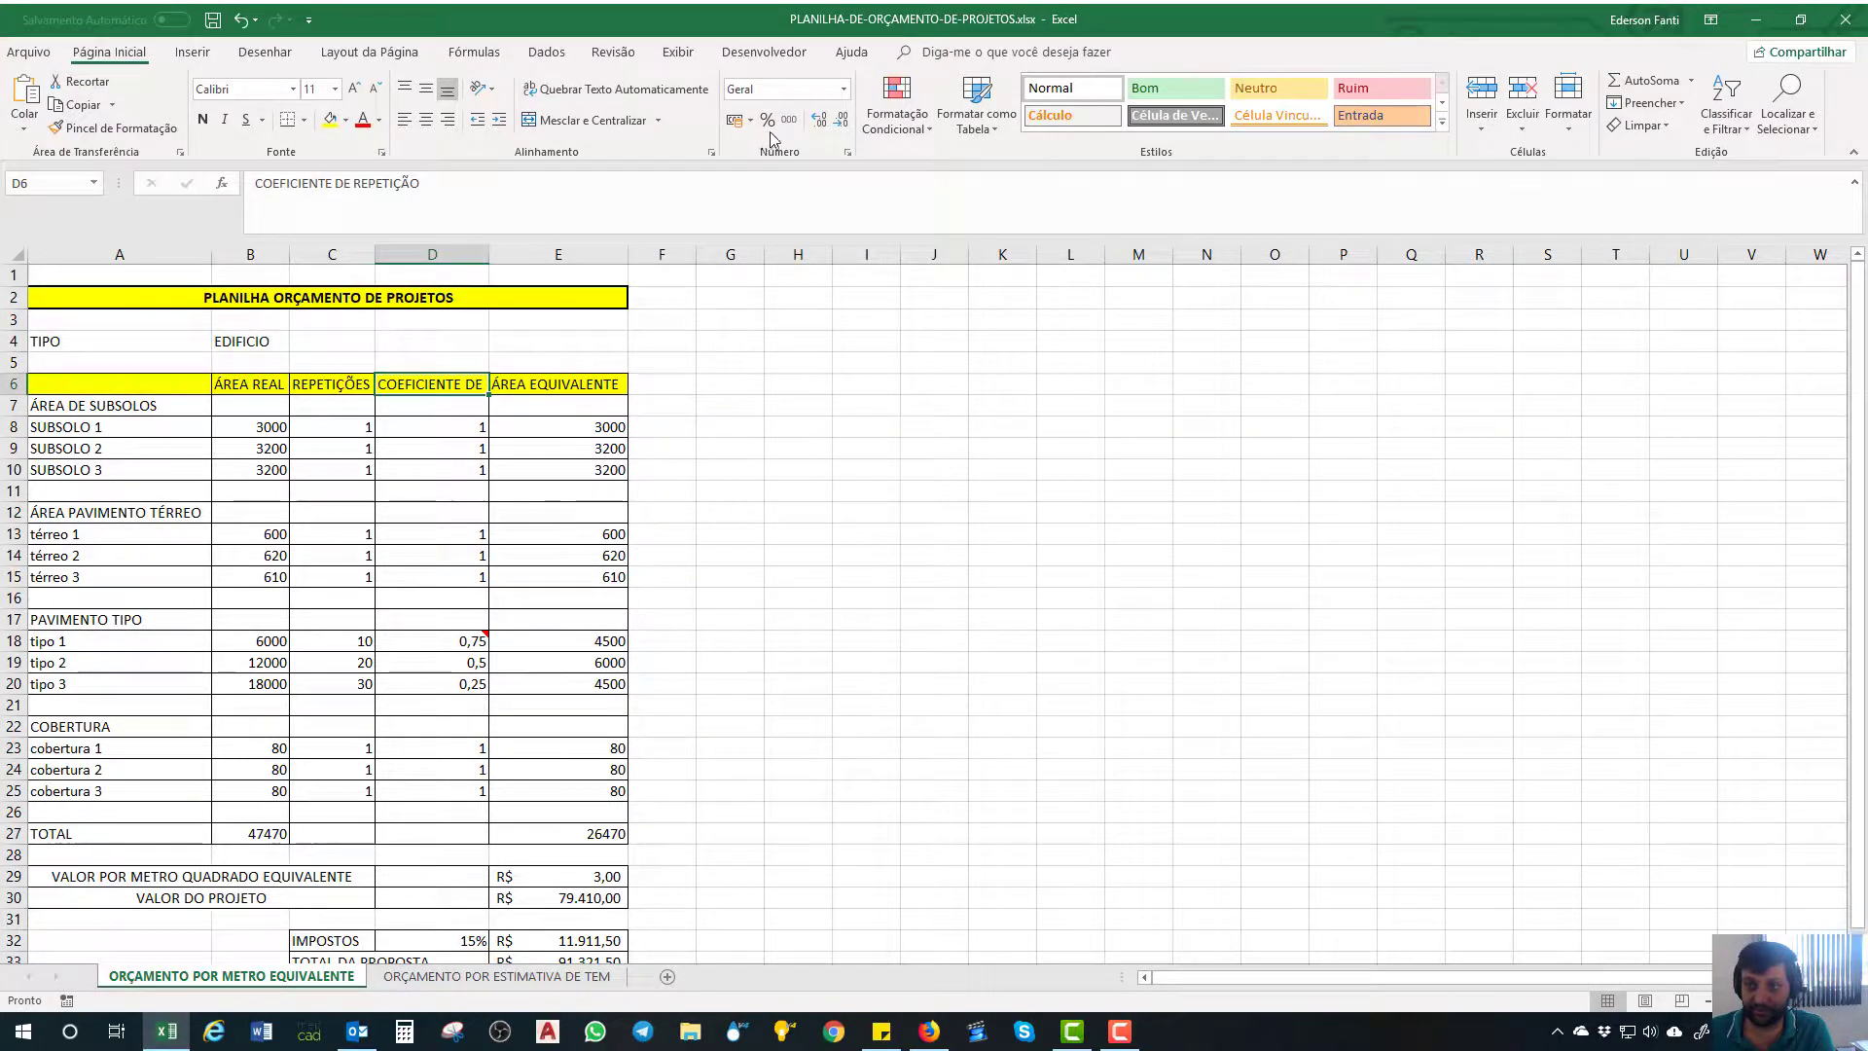
{"action": "left_click", "coordinate": [632, 89]}
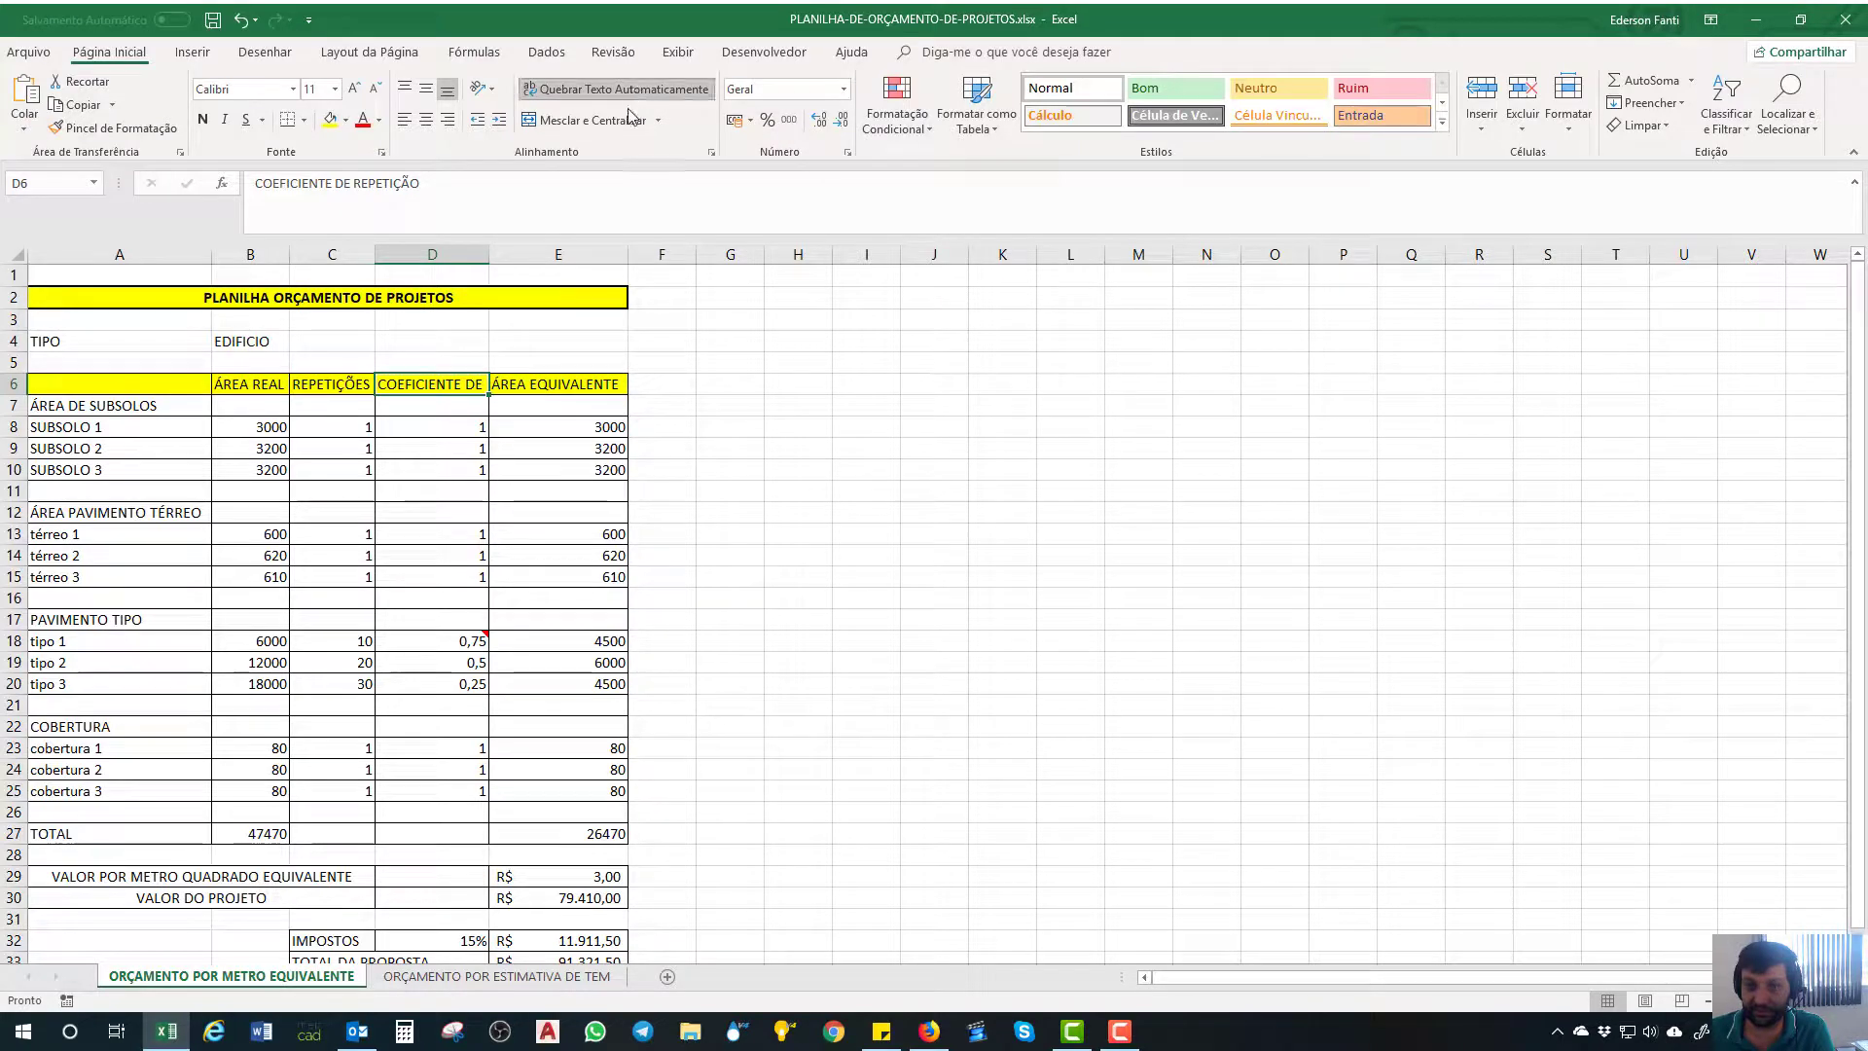
{"action": "left_click", "coordinate": [863, 465]}
- Inspect the formula totalling the real areas in B27, and the real area and repetitions of the tipo 3 floor
{"action": "scroll", "coordinate": [861, 382], "scroll_direction": "down", "scroll_amount": 1}
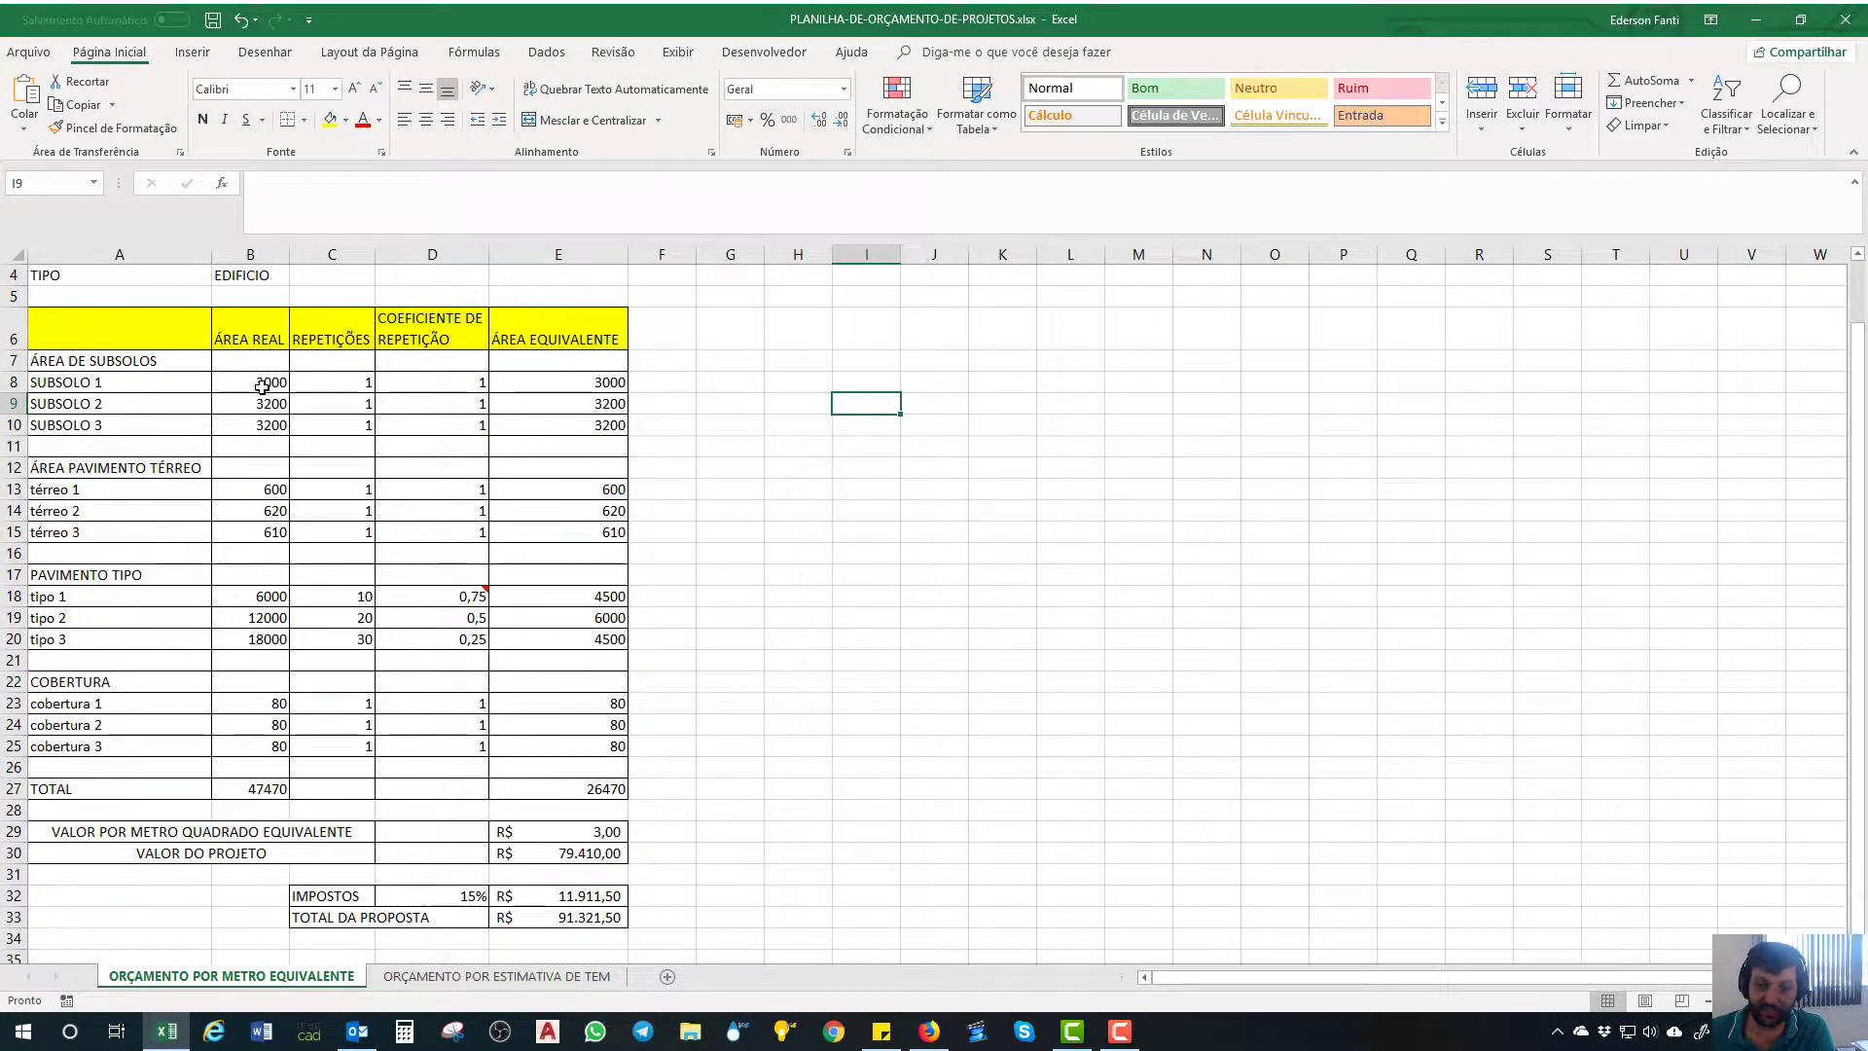
{"action": "left_click_drag", "start_coordinate": [265, 383], "coordinate": [253, 775]}
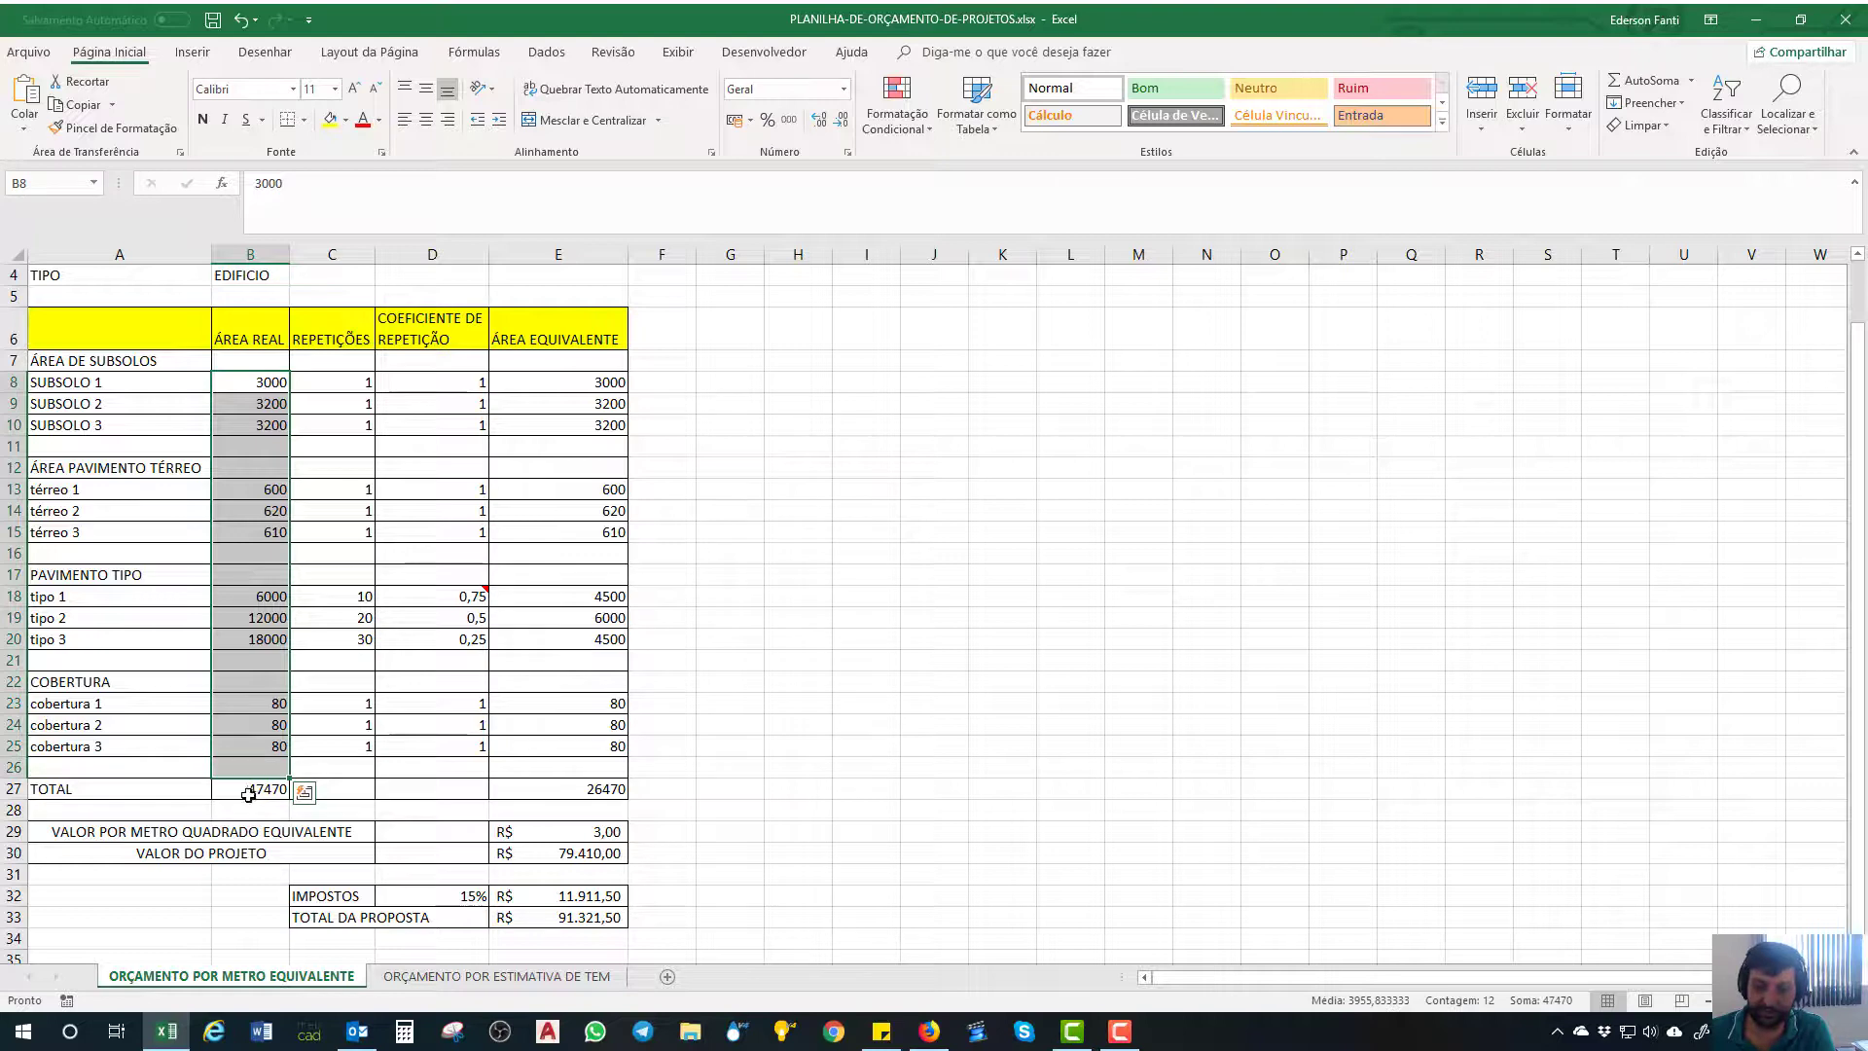
{"action": "double_click", "coordinate": [248, 795]}
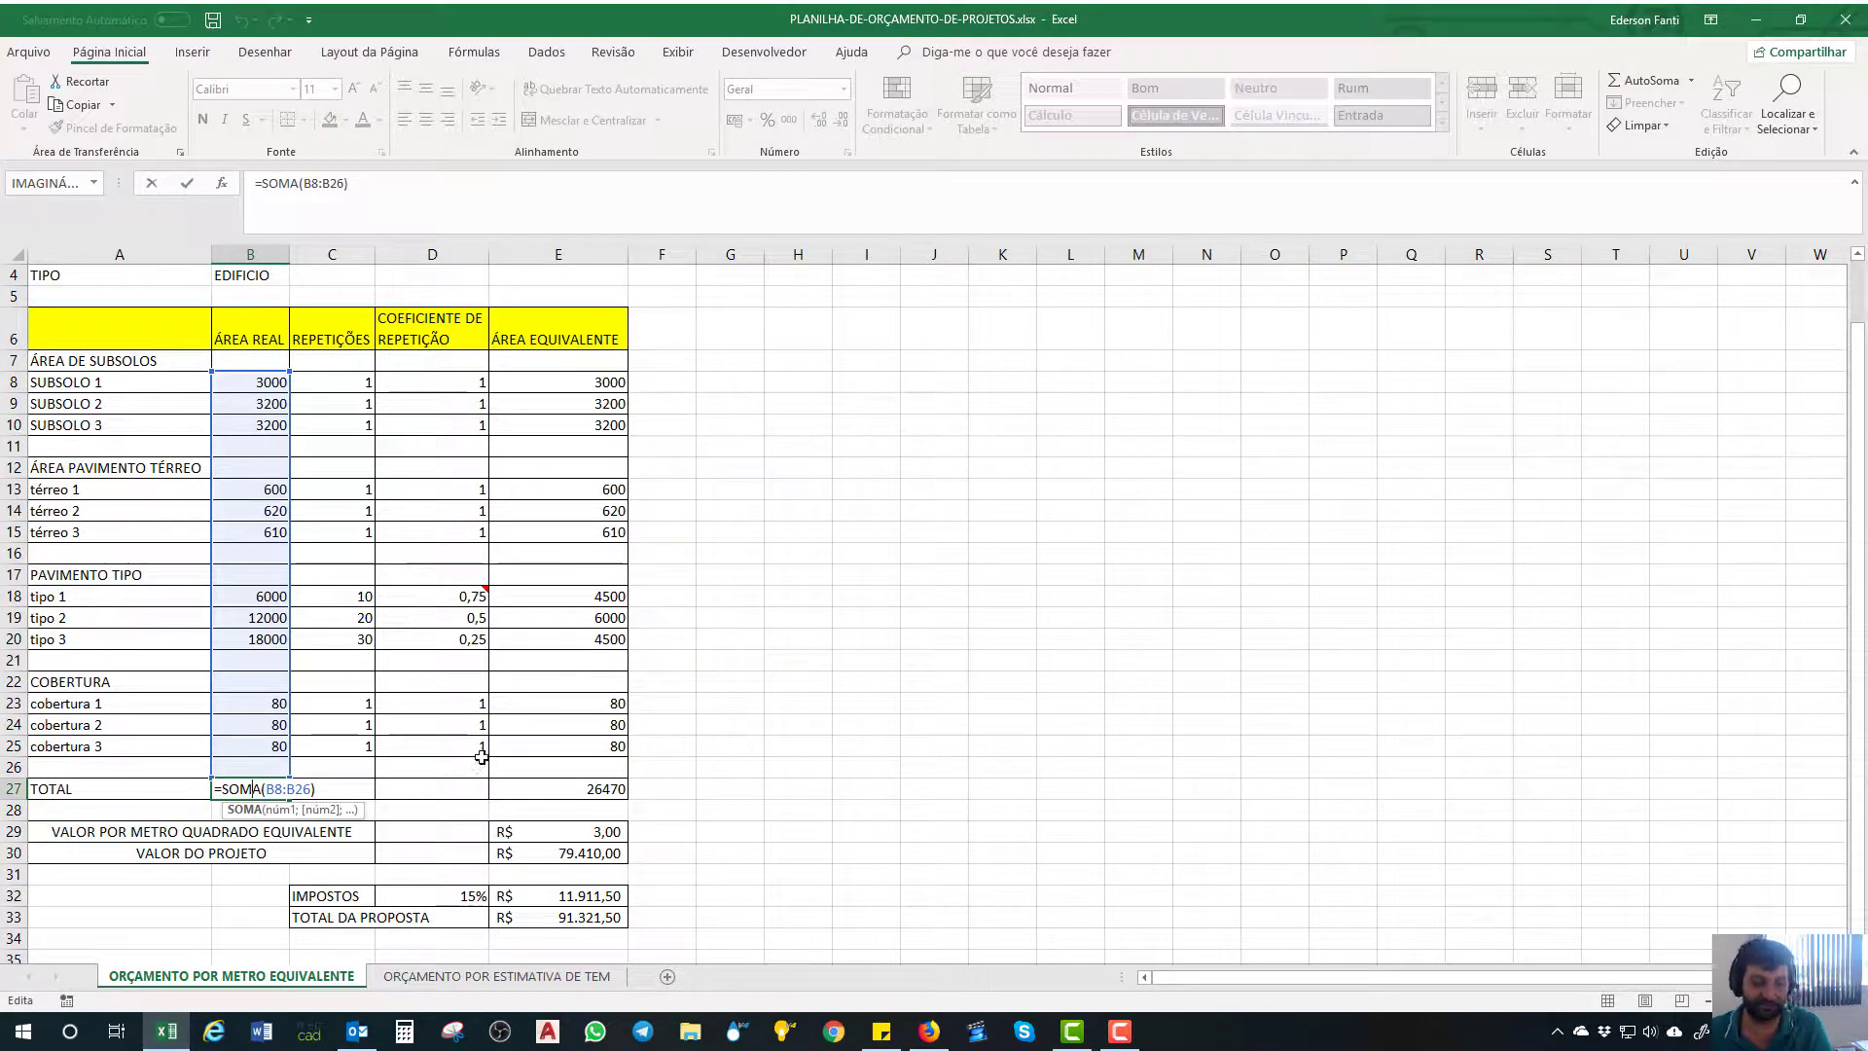
{"action": "key", "text": "Escape"}
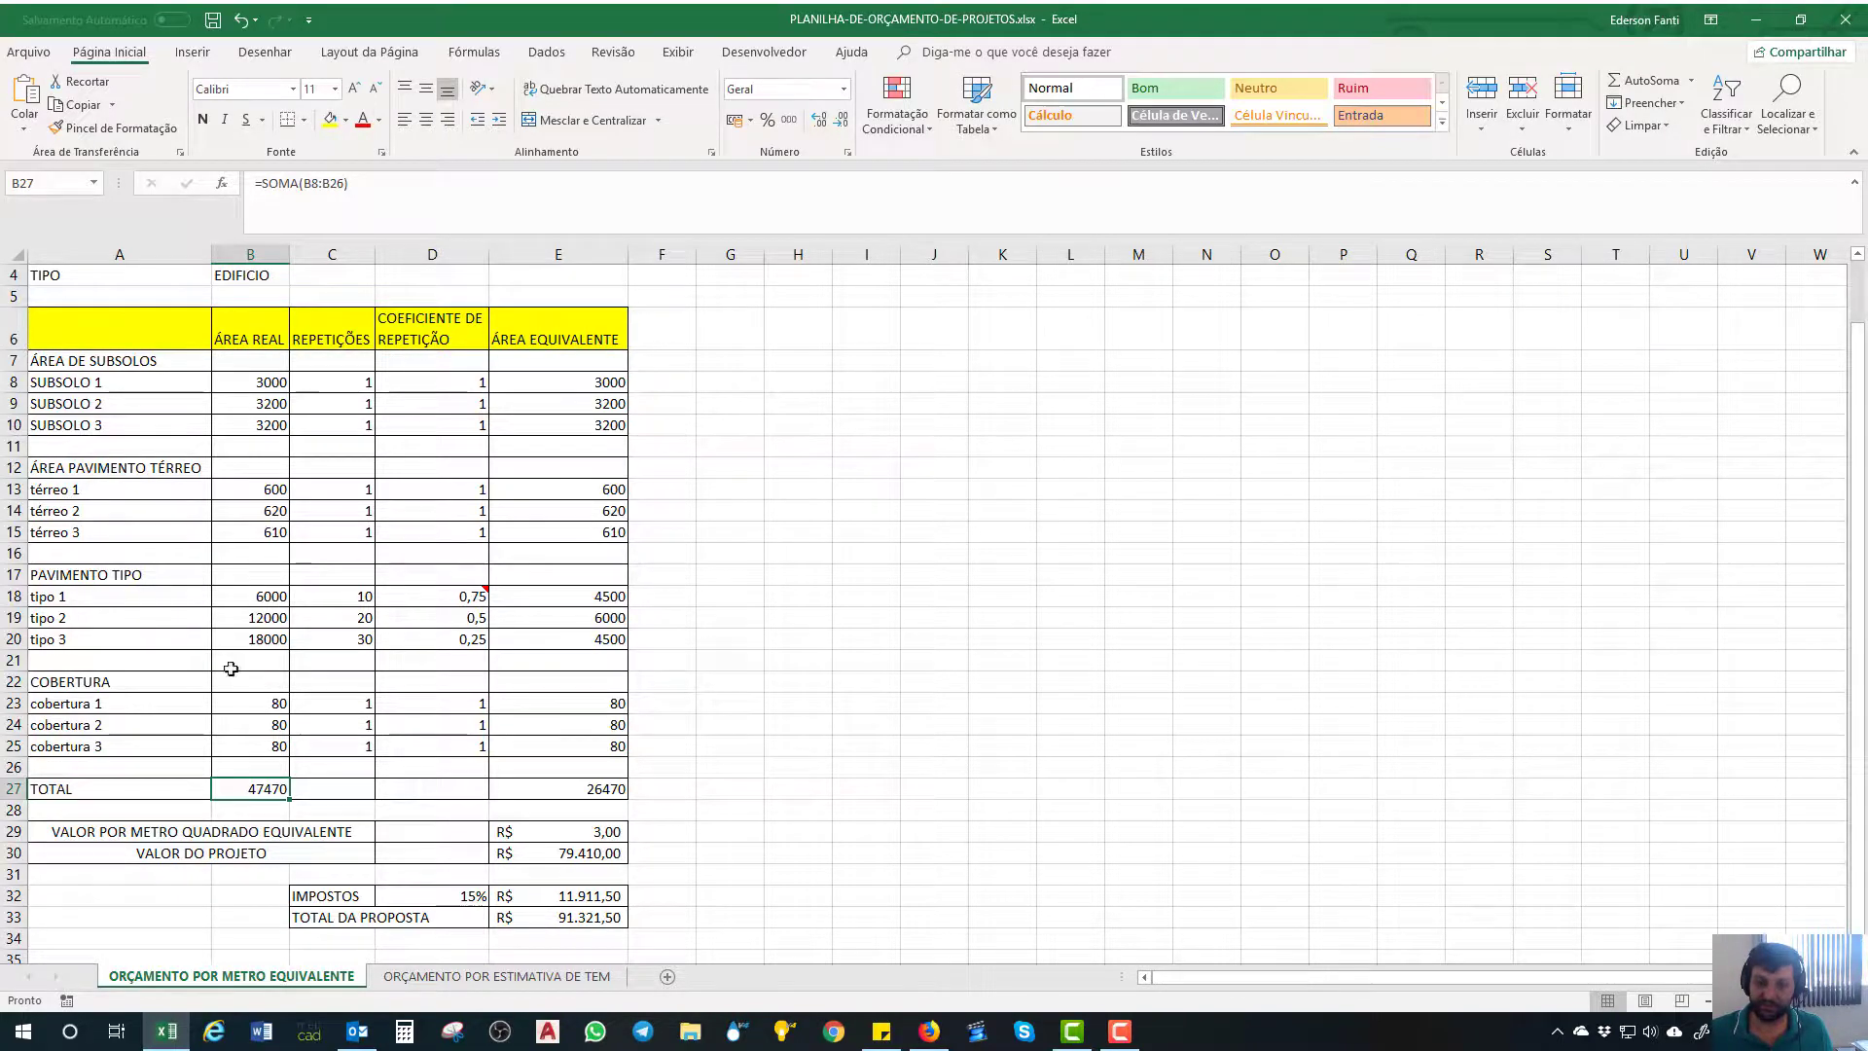
{"action": "left_click", "coordinate": [114, 637]}
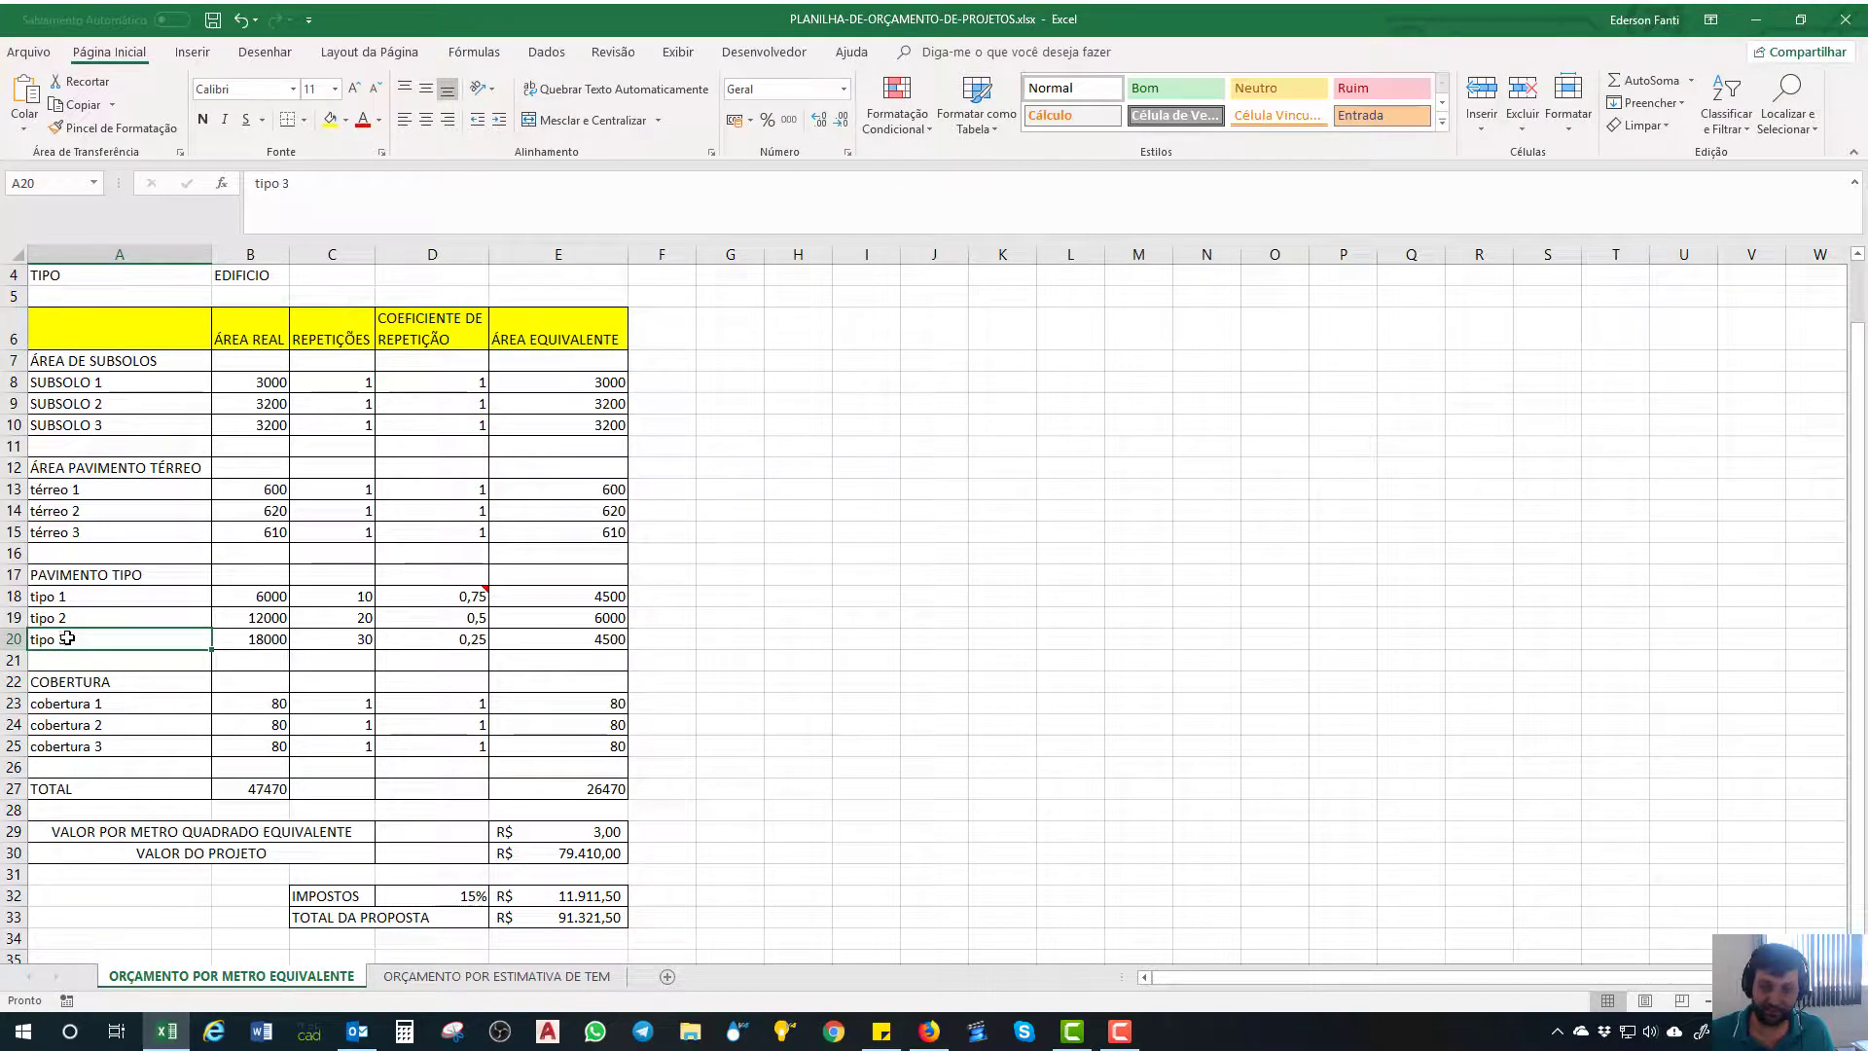
{"action": "left_click", "coordinate": [296, 637]}
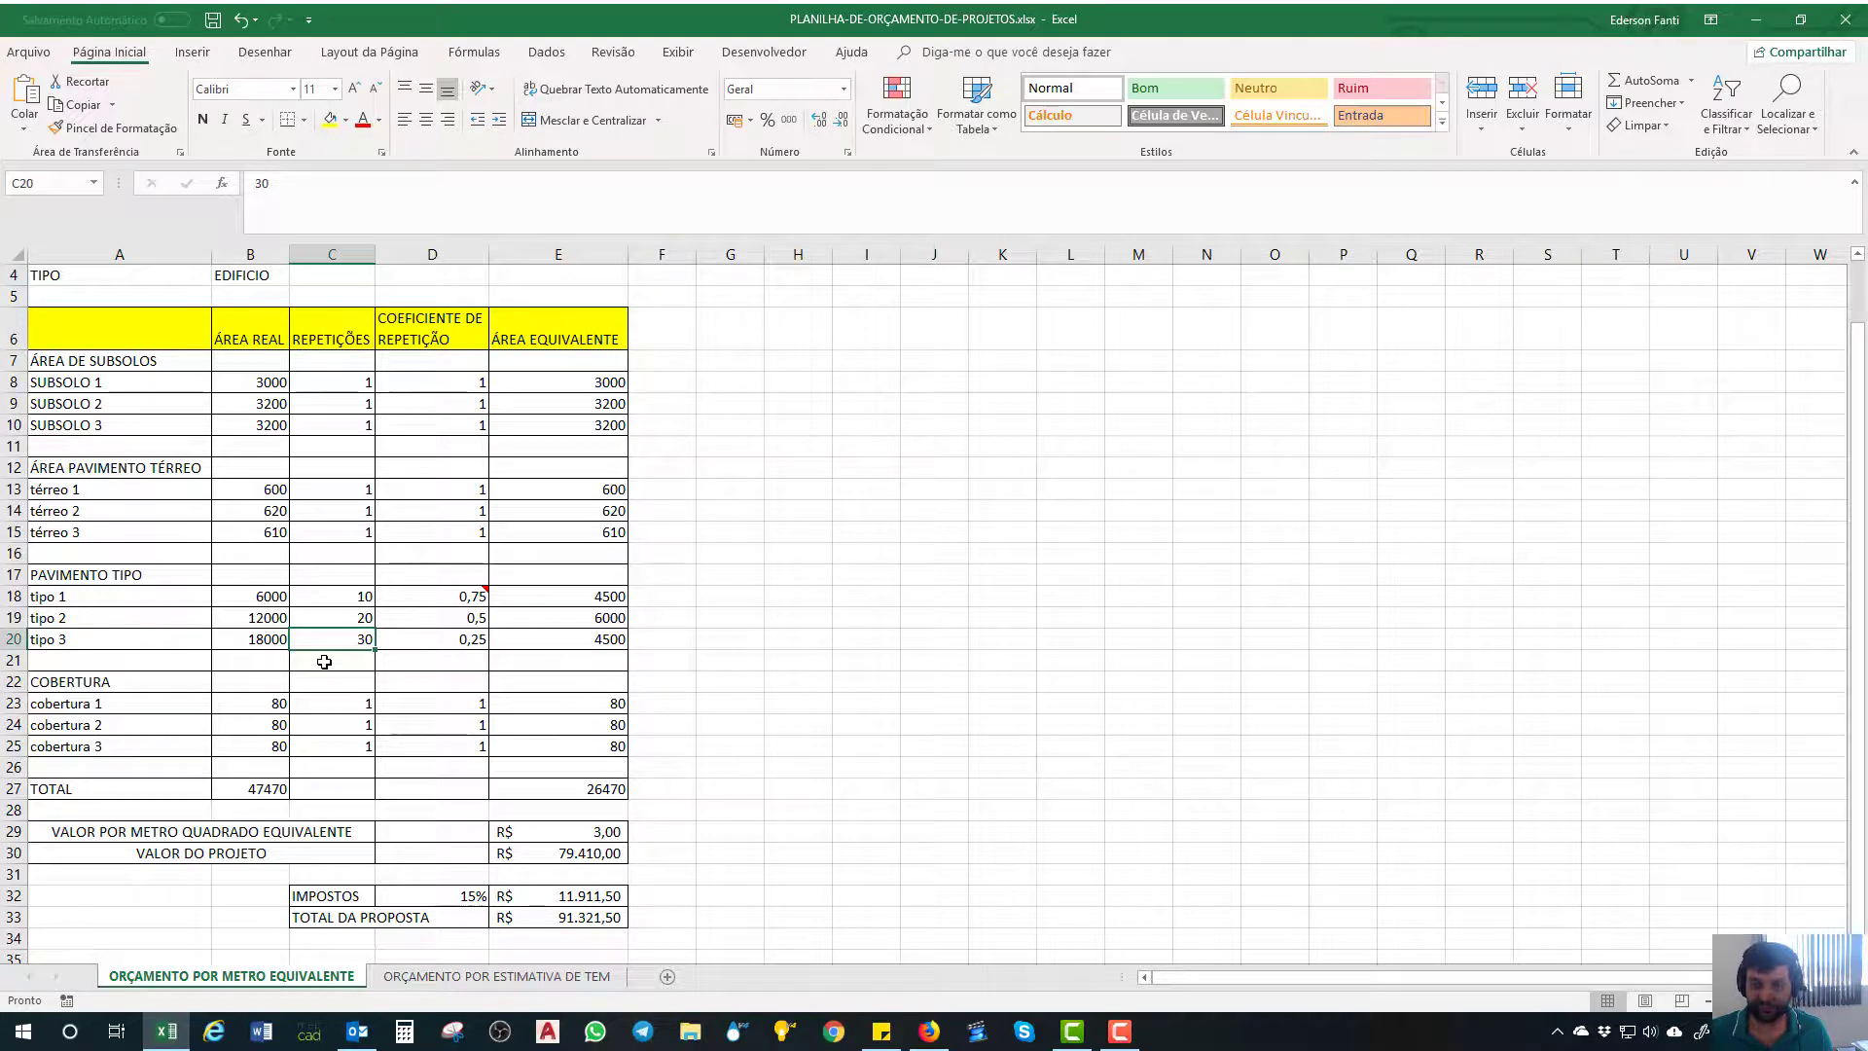
{"action": "left_click", "coordinate": [232, 640]}
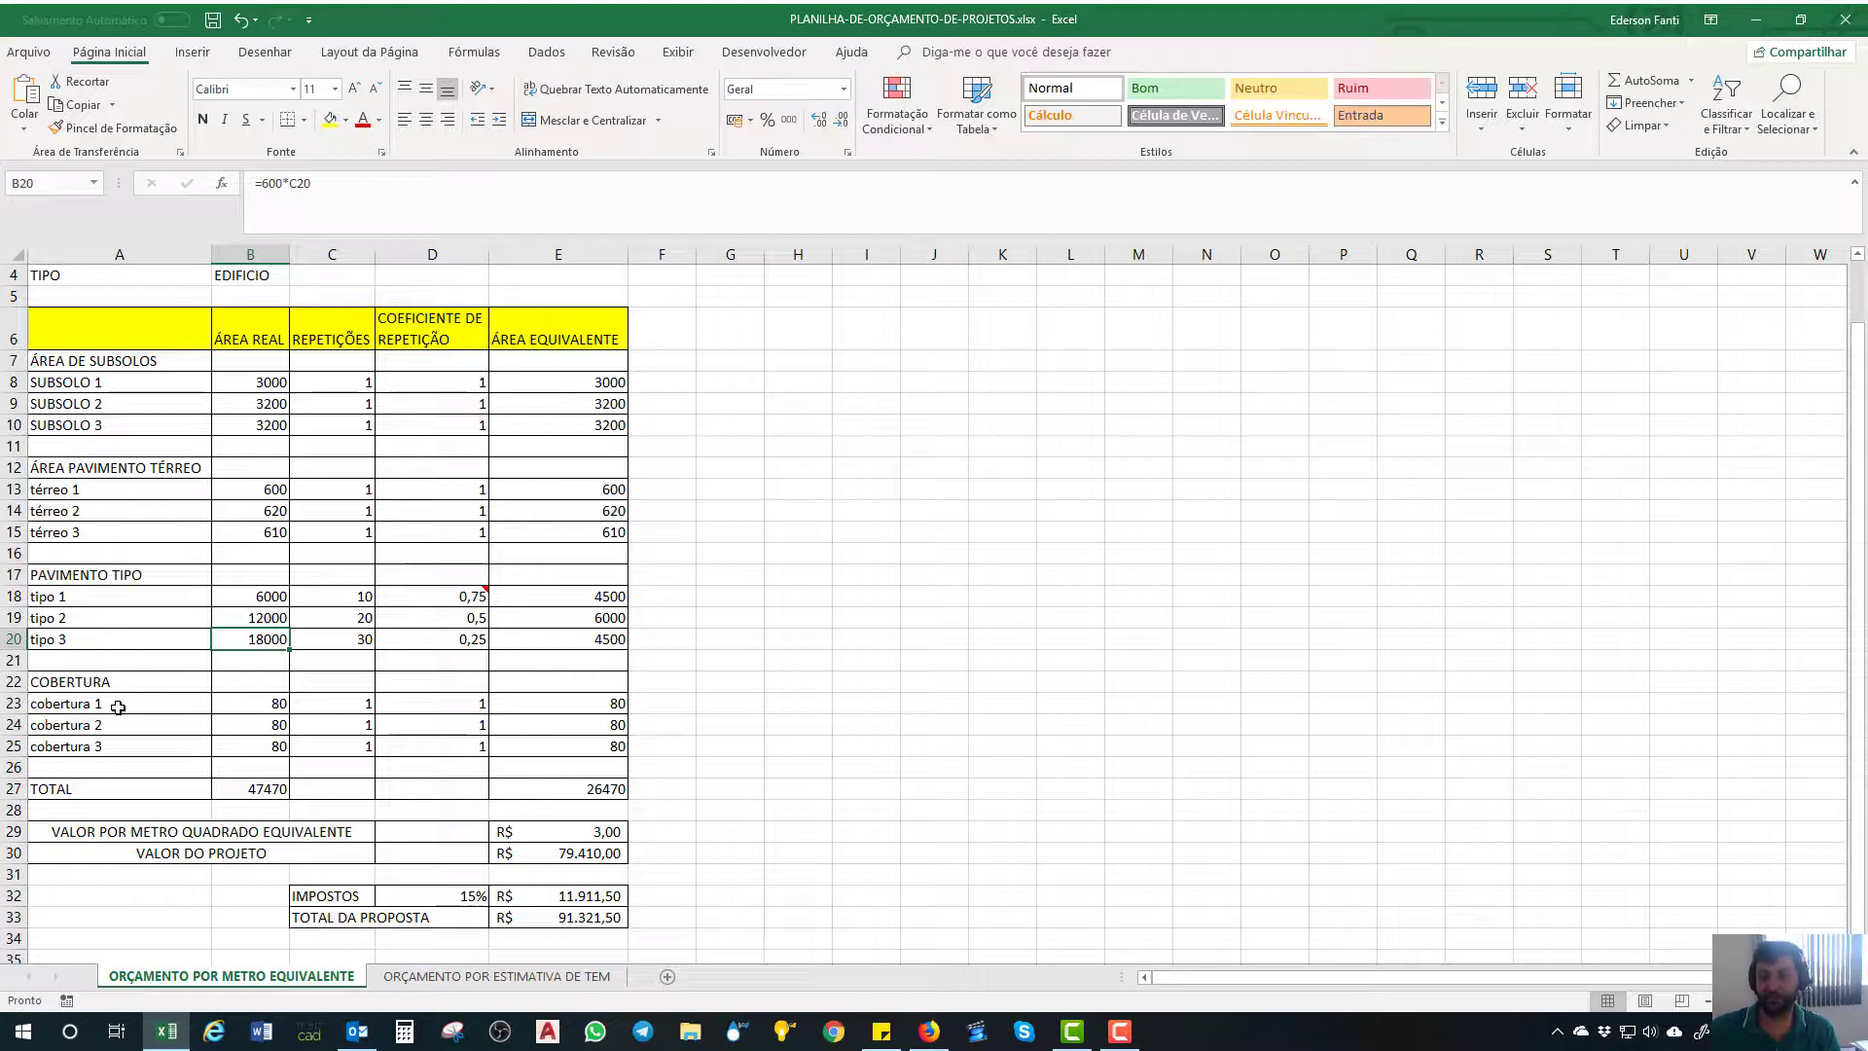
- Fill the VALOR POR METRO QUADRADO EQUIVALENTE cell, E29, with yellow
{"action": "left_click", "coordinate": [608, 835]}
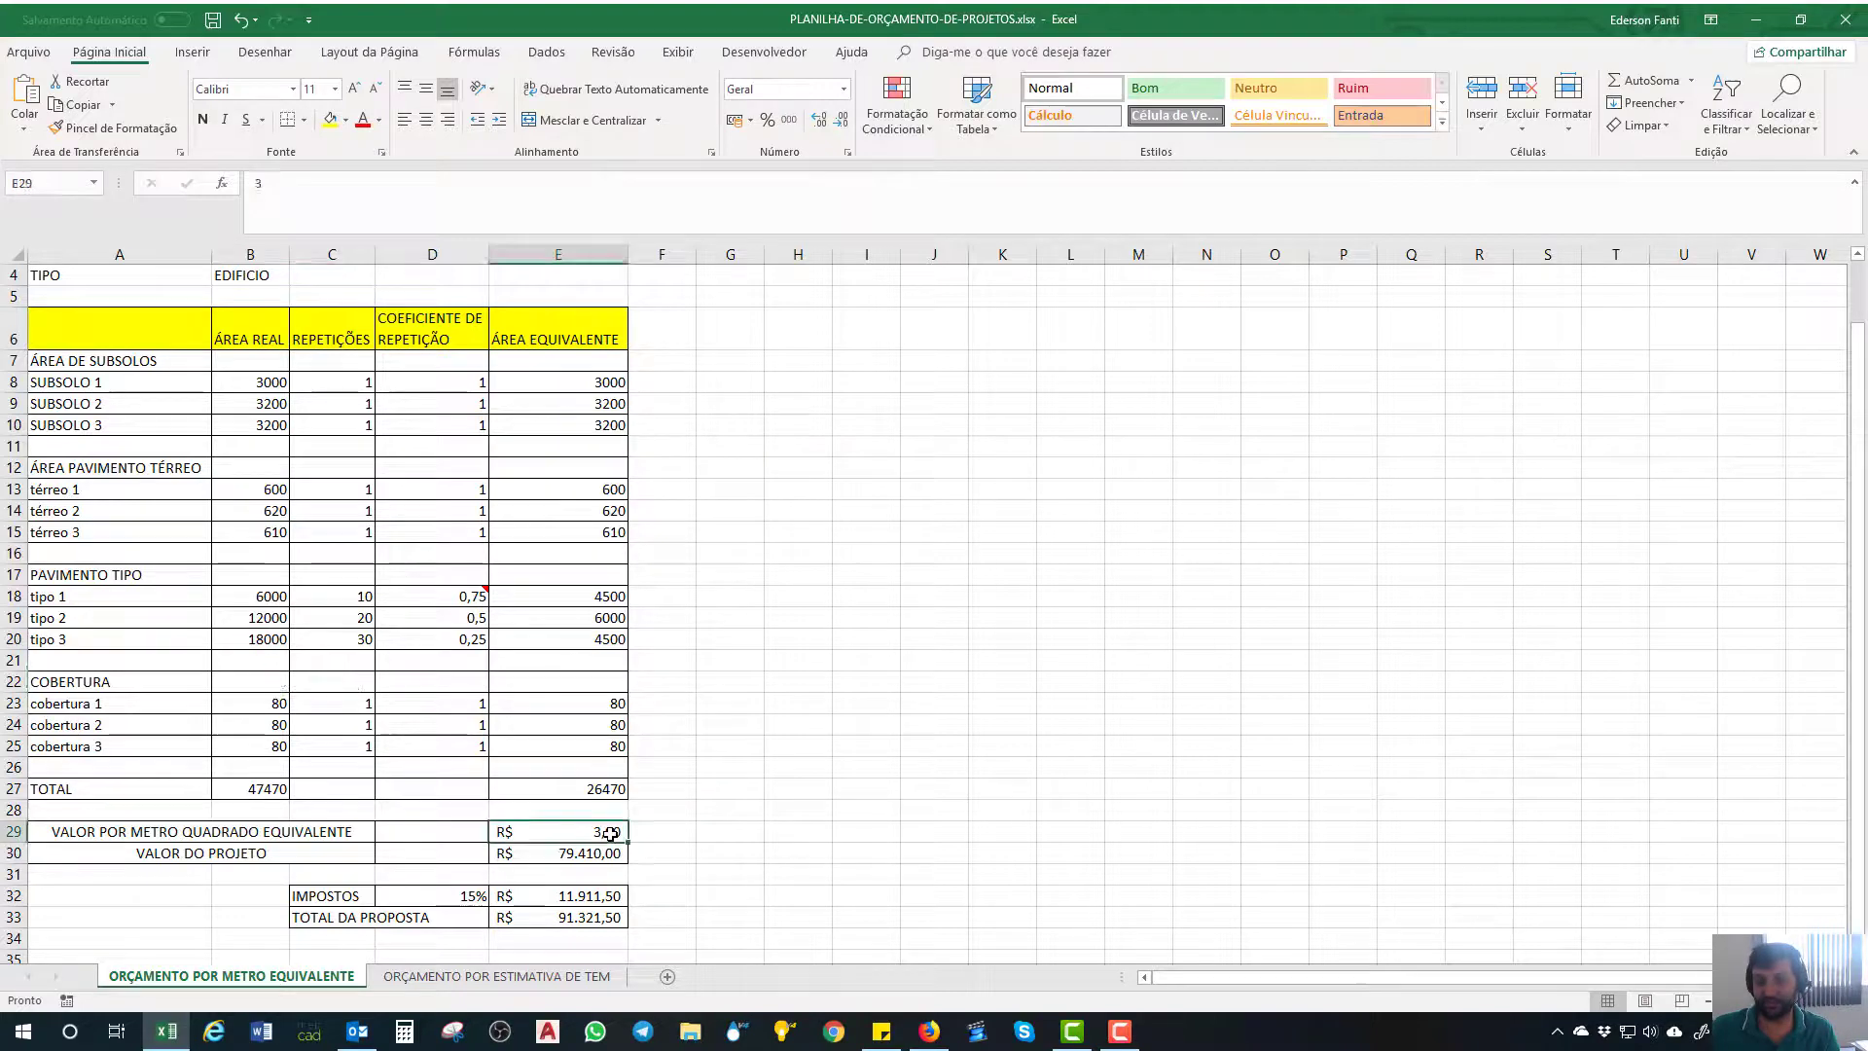
{"action": "left_click", "coordinate": [331, 120]}
{"action": "left_click", "coordinate": [996, 758]}
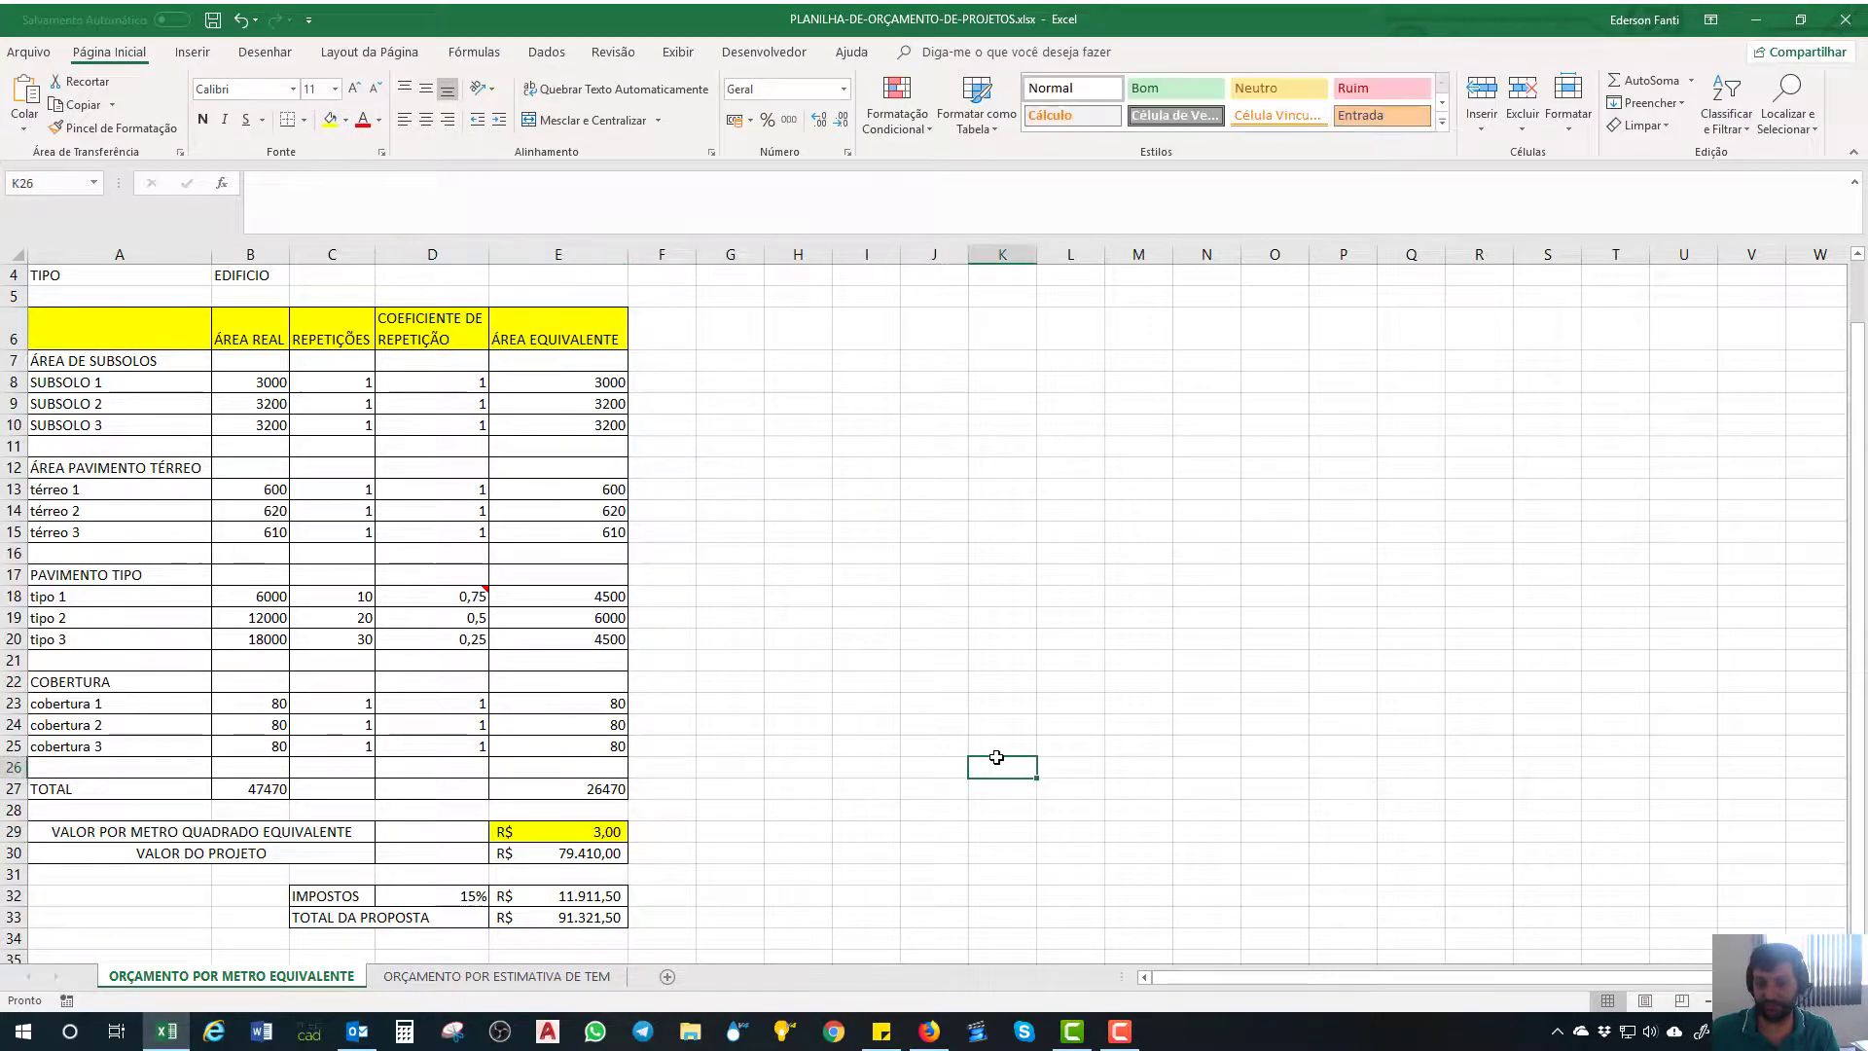
- Review the price per equivalent square metre, the total real area, and the repetitions and repetition coefficients of the tipo 1, 2 and 3 floors
{"action": "left_click", "coordinate": [533, 836]}
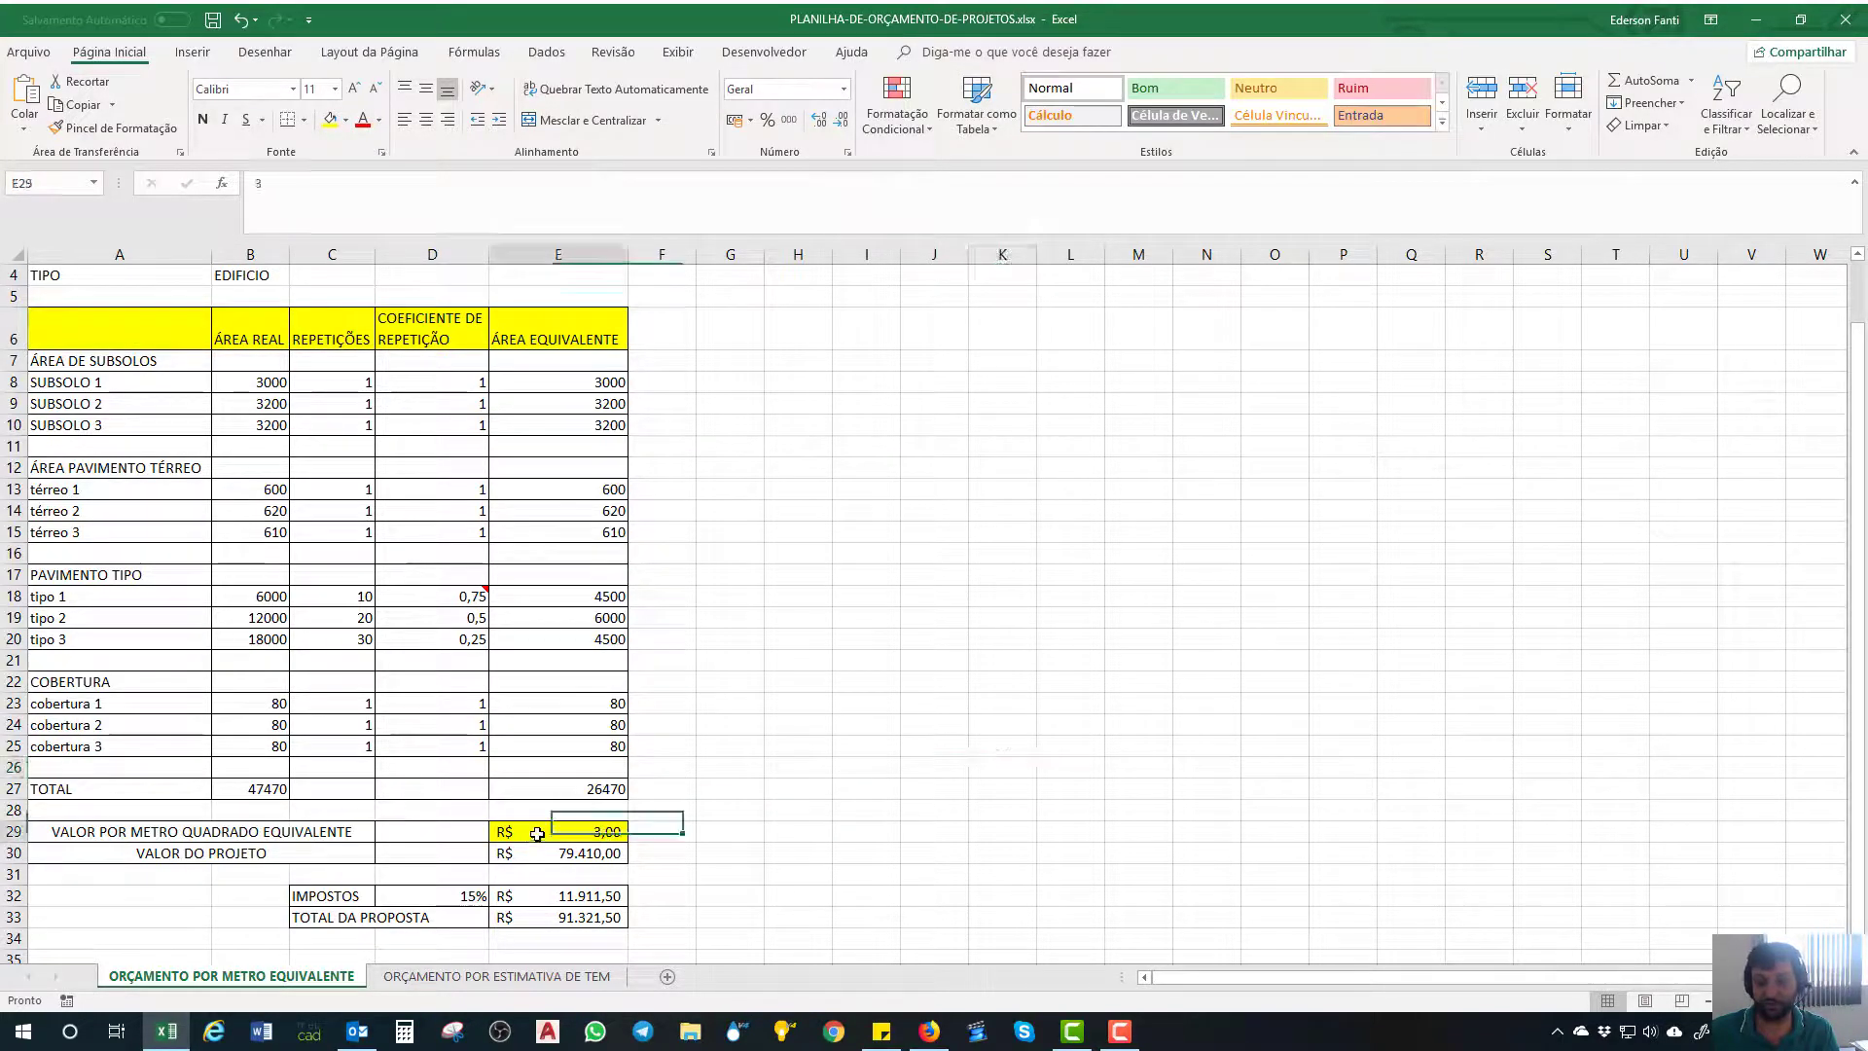
{"action": "left_click", "coordinate": [262, 786]}
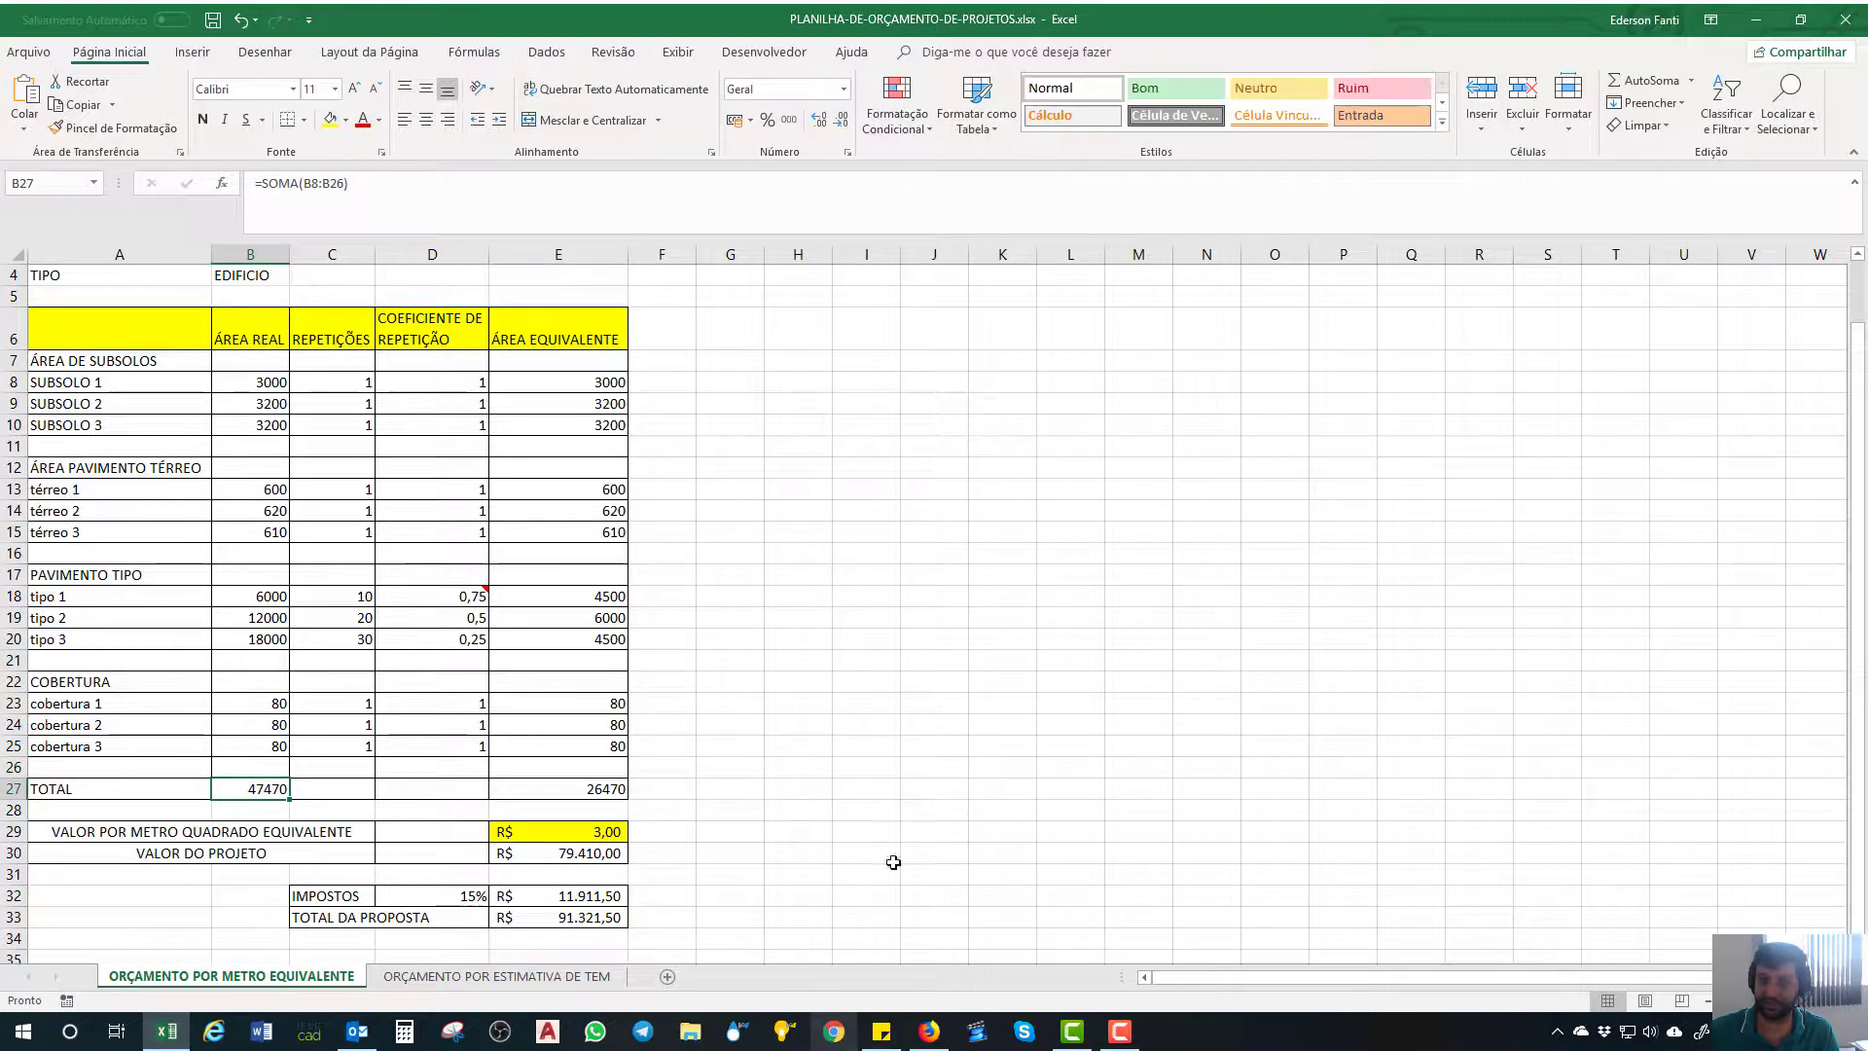
{"action": "left_click", "coordinate": [1001, 800]}
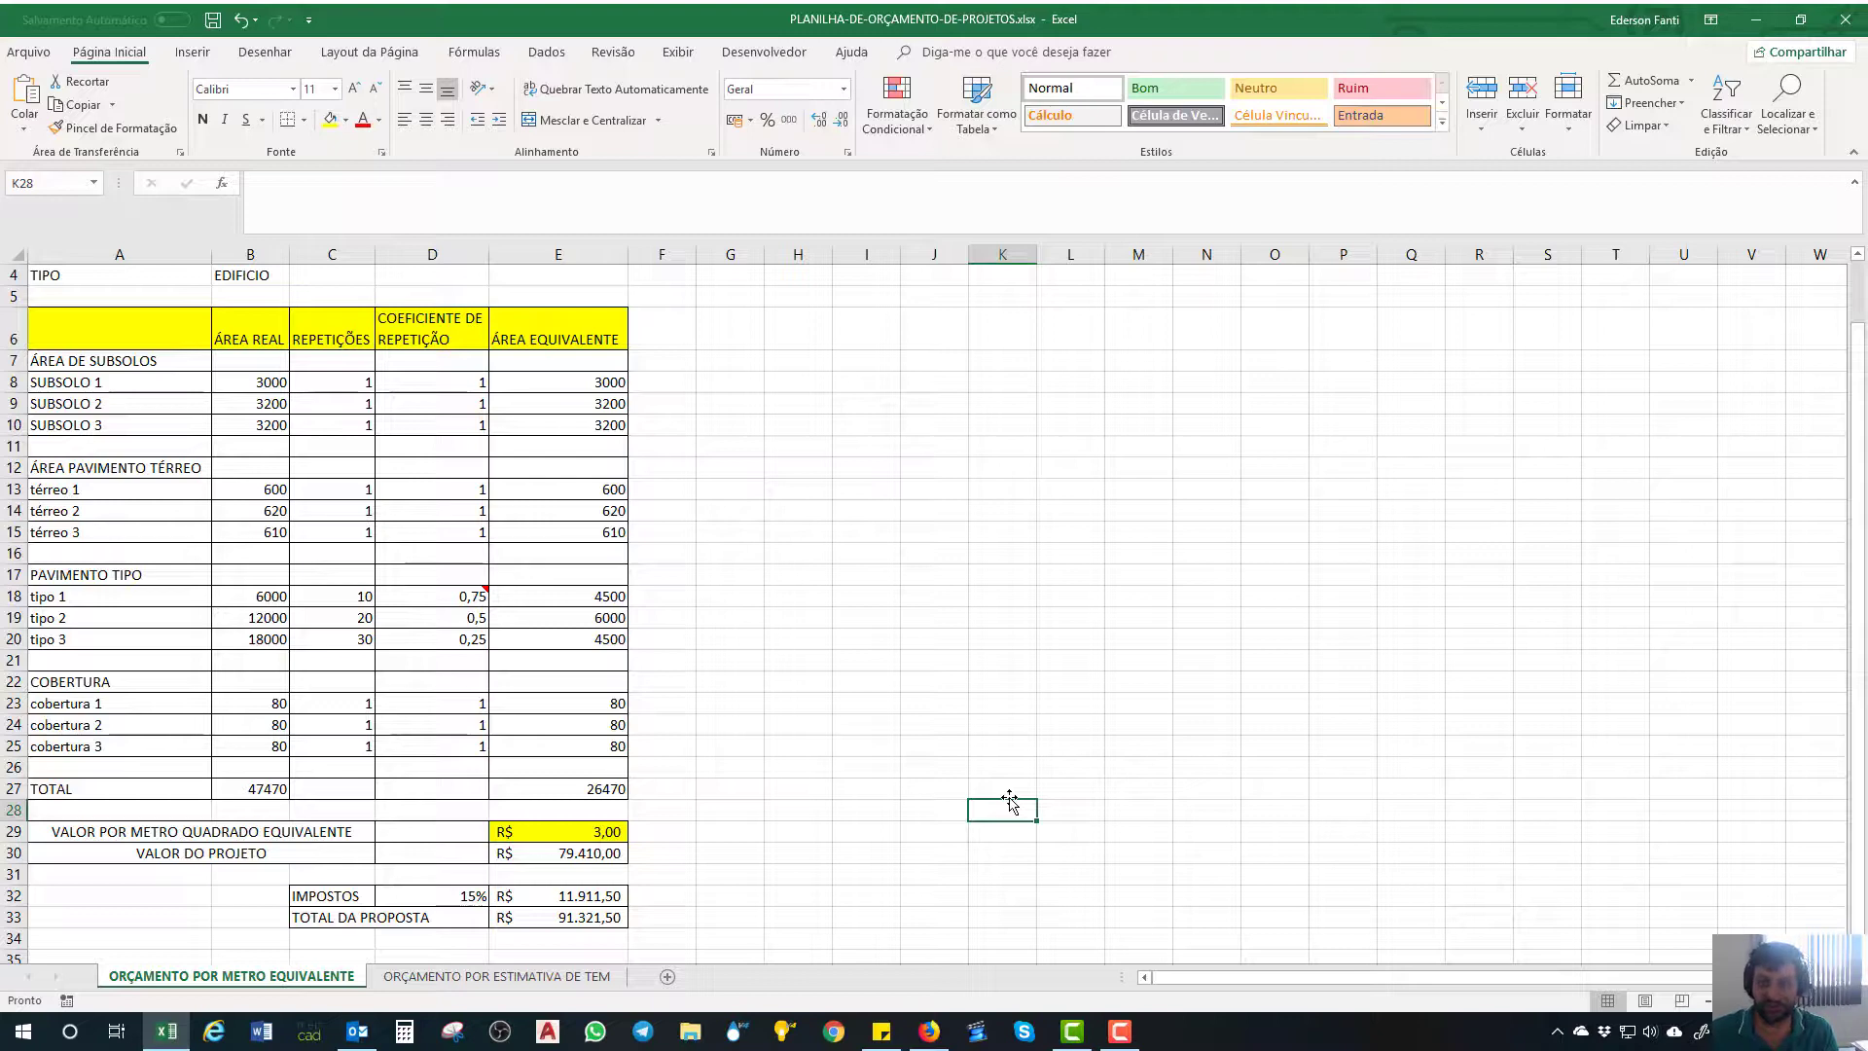
{"action": "left_click", "coordinate": [245, 639]}
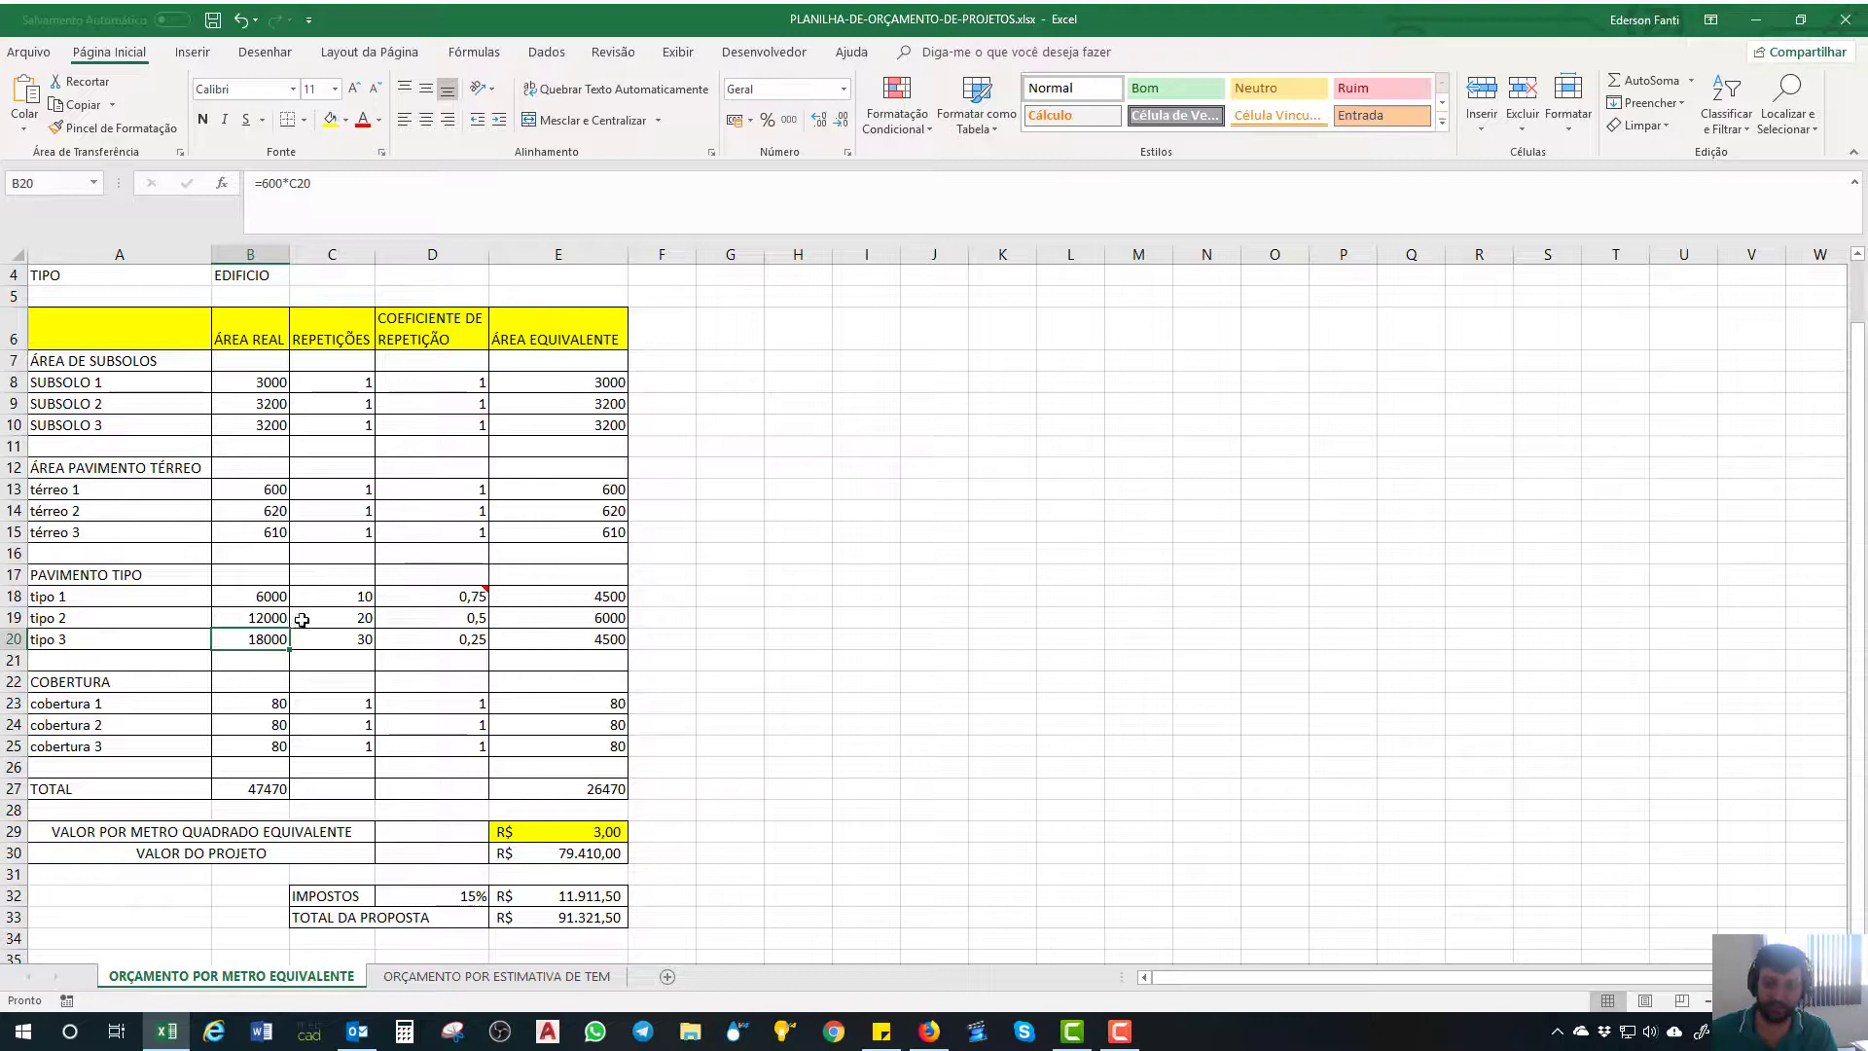
{"action": "left_click", "coordinate": [336, 638]}
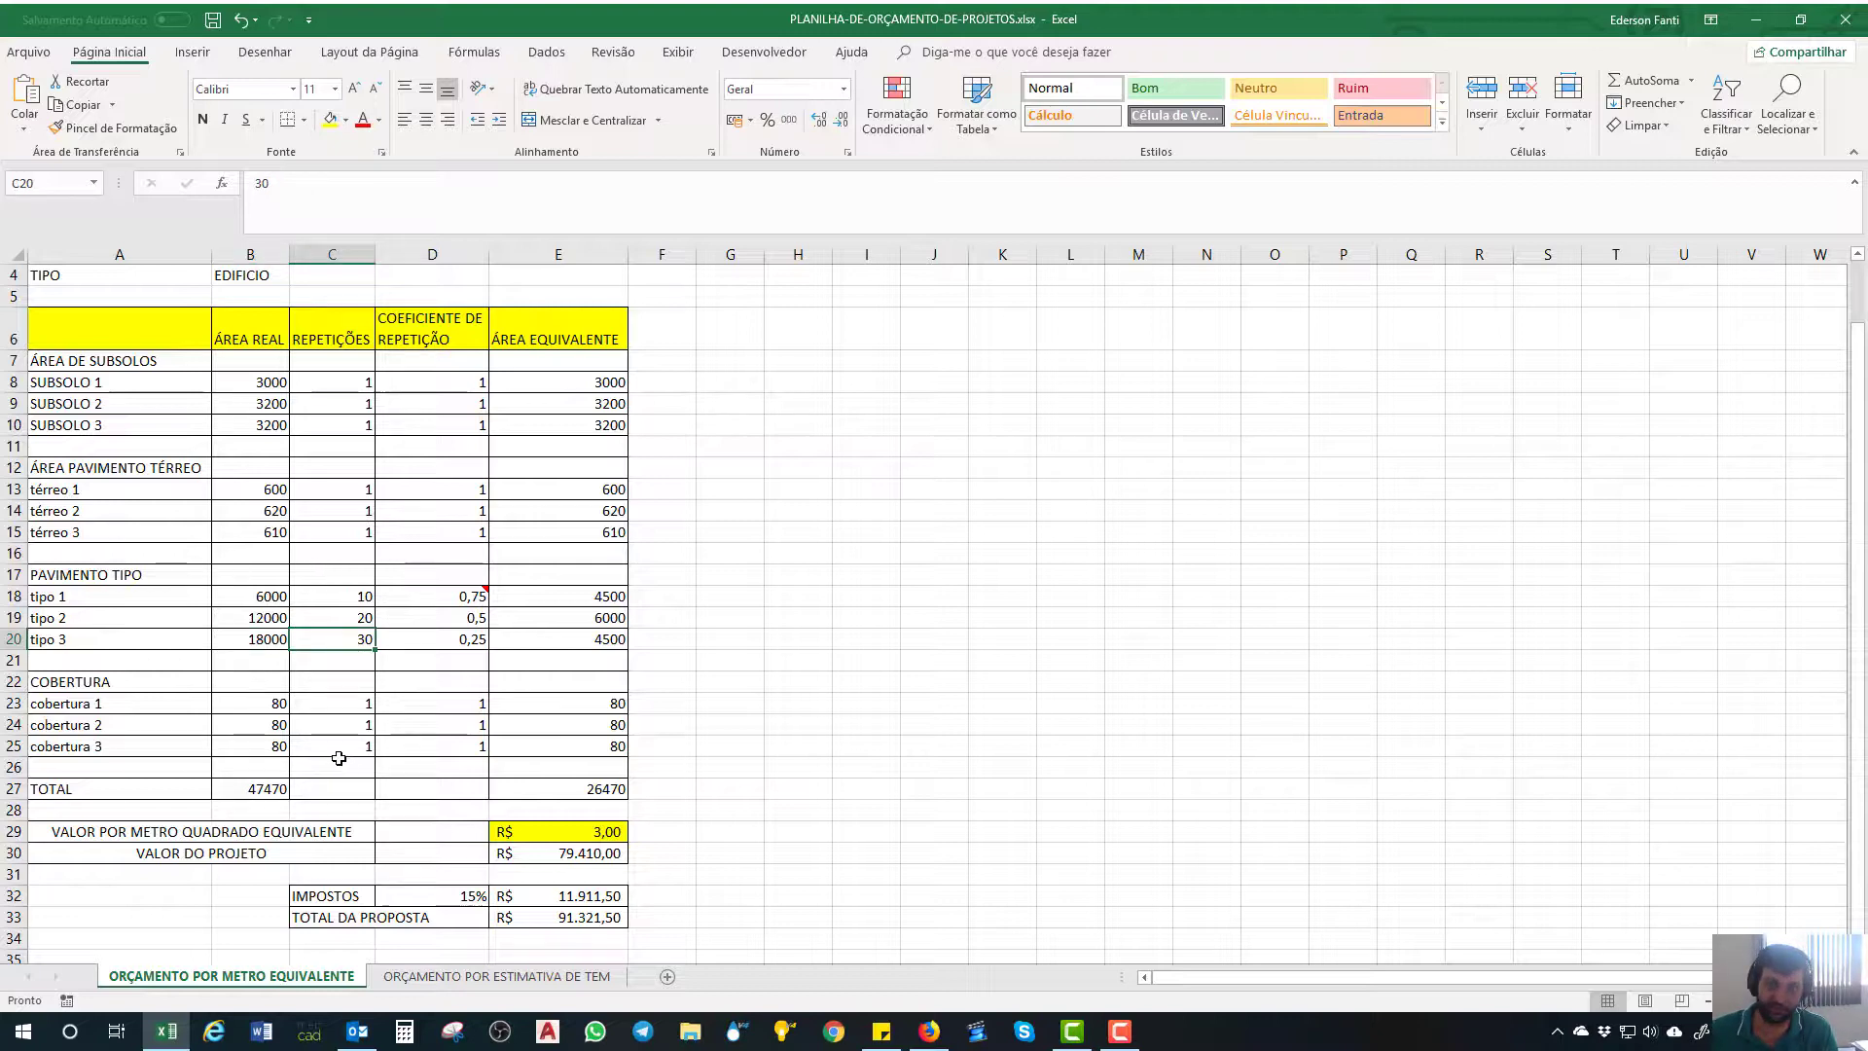
{"action": "left_click", "coordinate": [341, 619]}
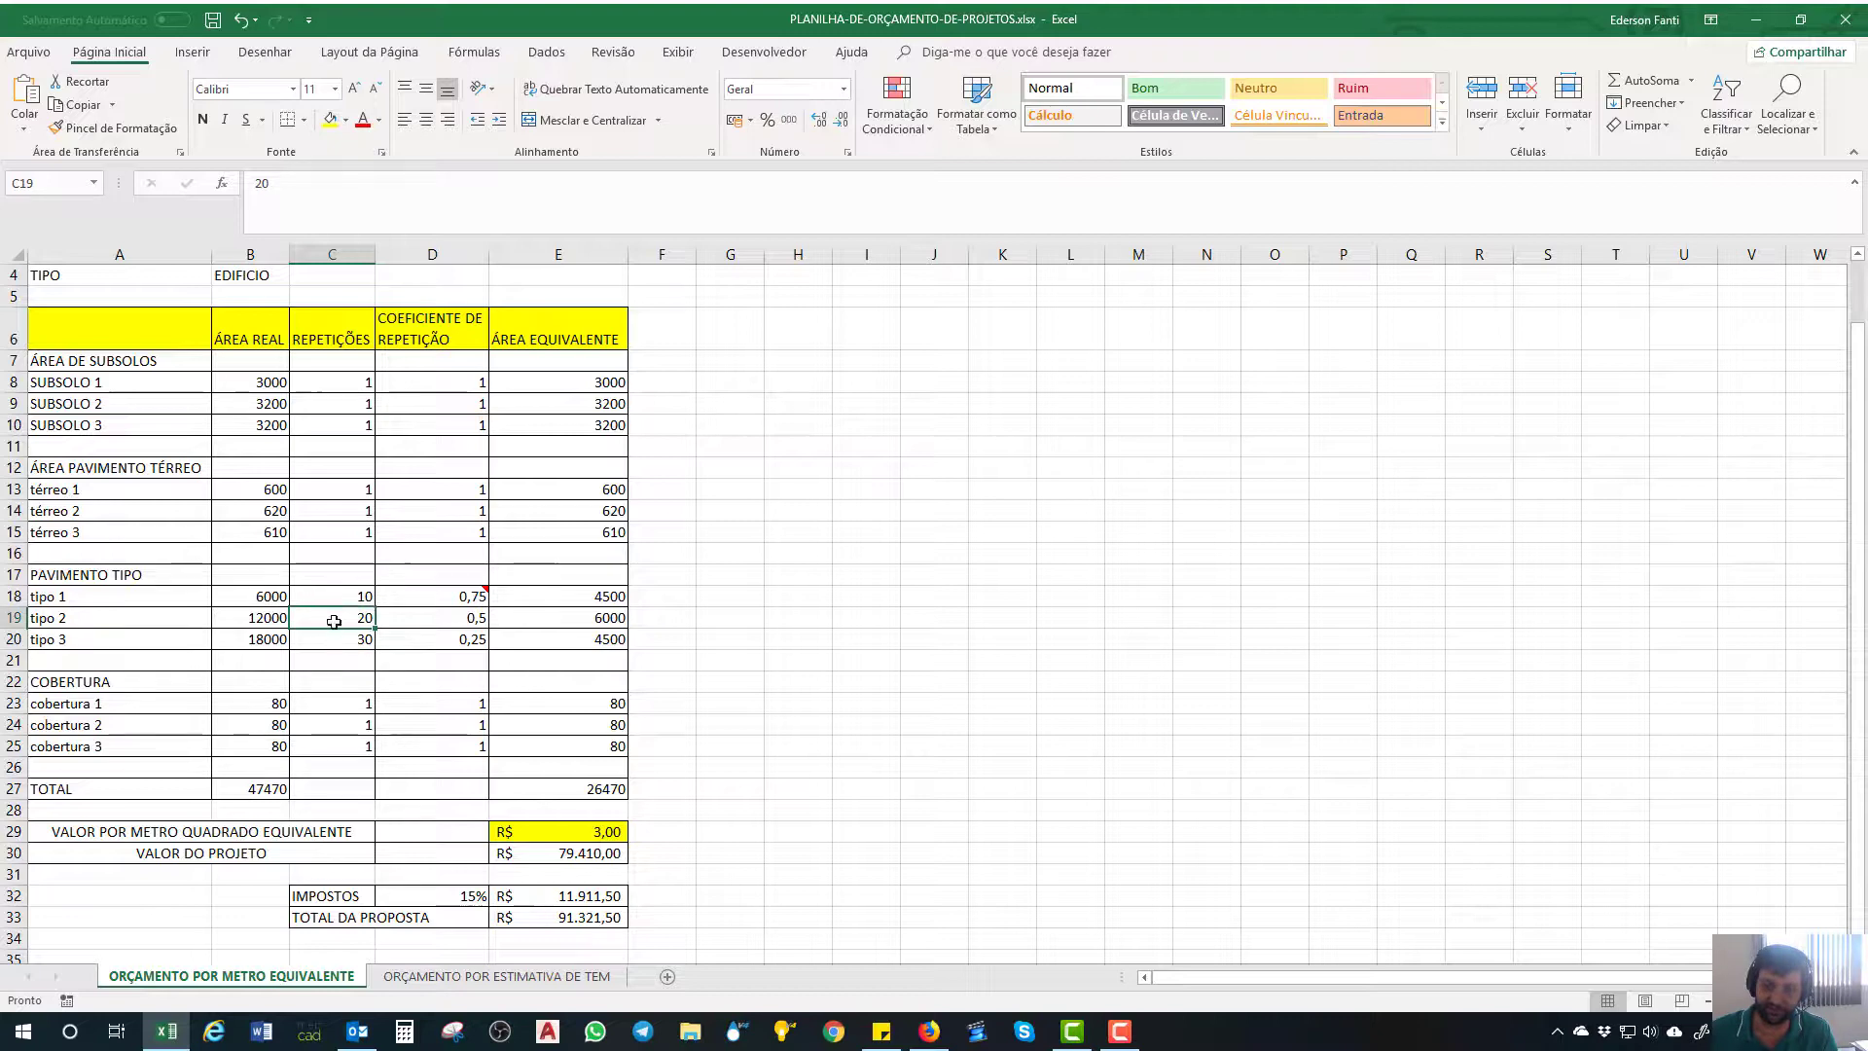
{"action": "left_click", "coordinate": [344, 596]}
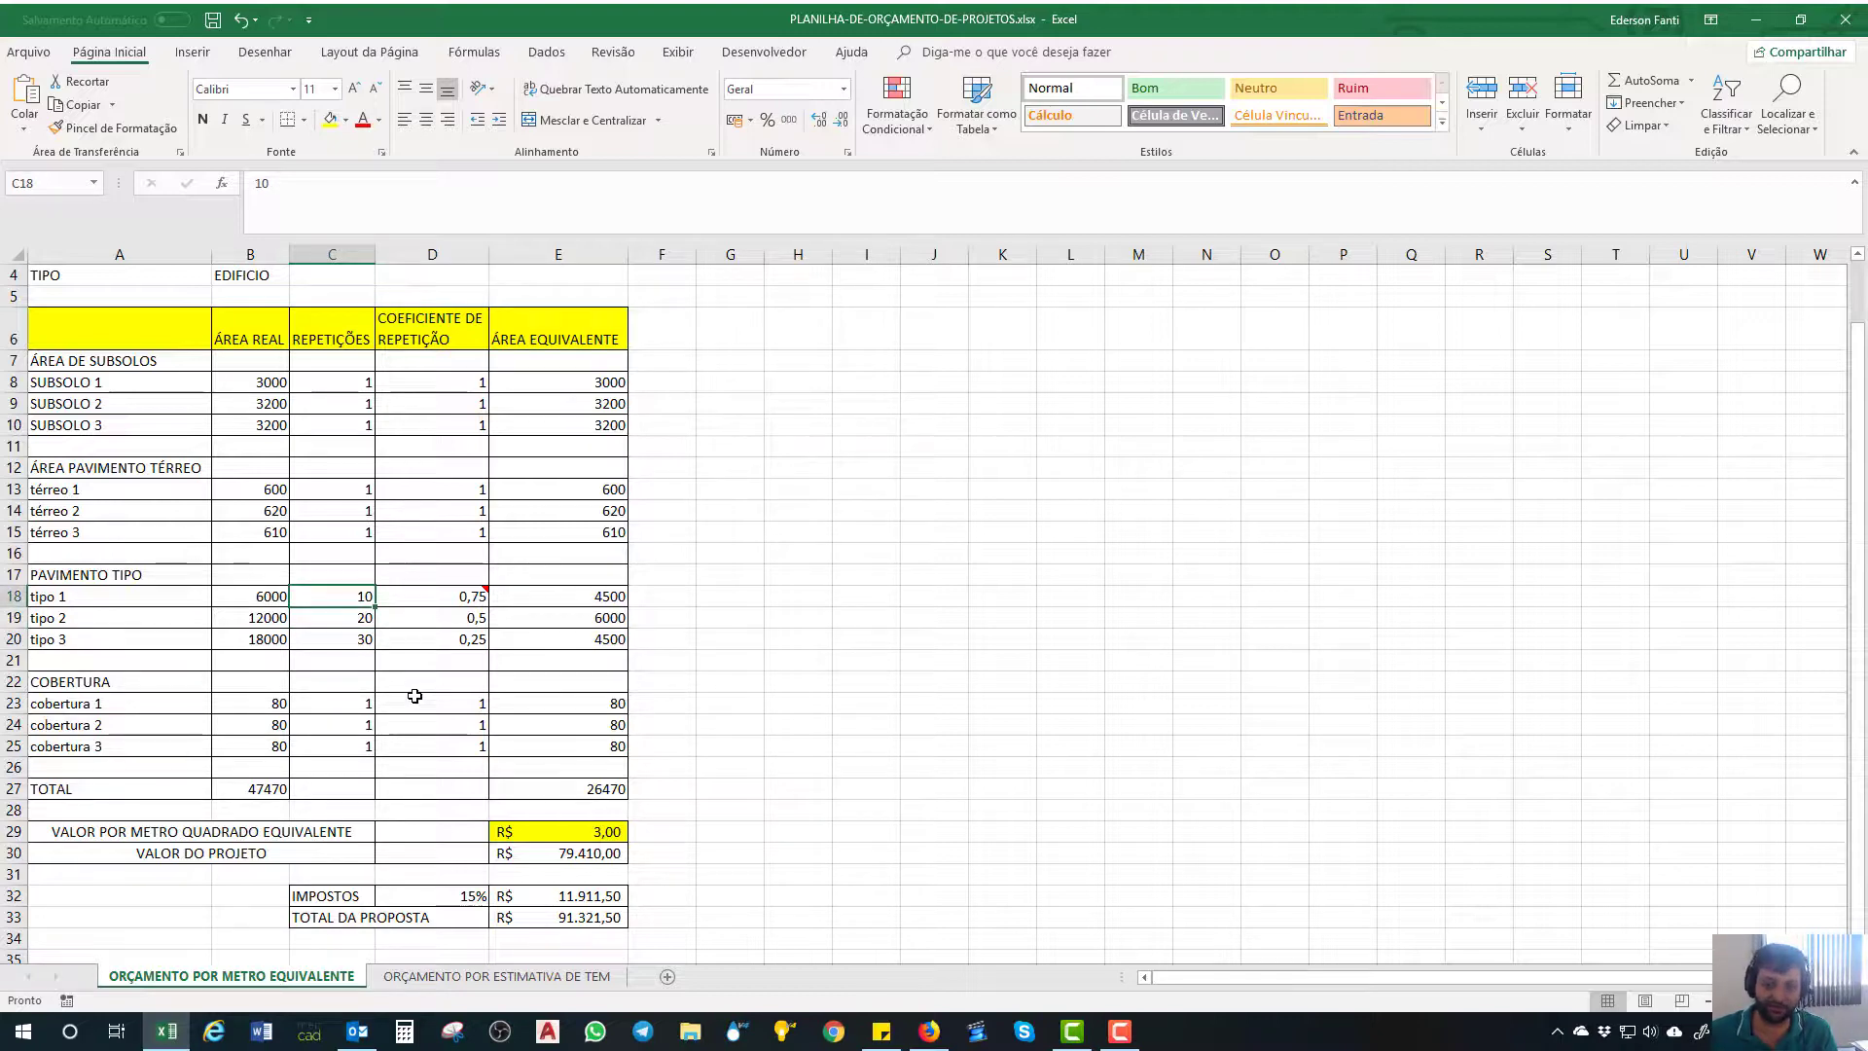
{"action": "left_click", "coordinate": [457, 638]}
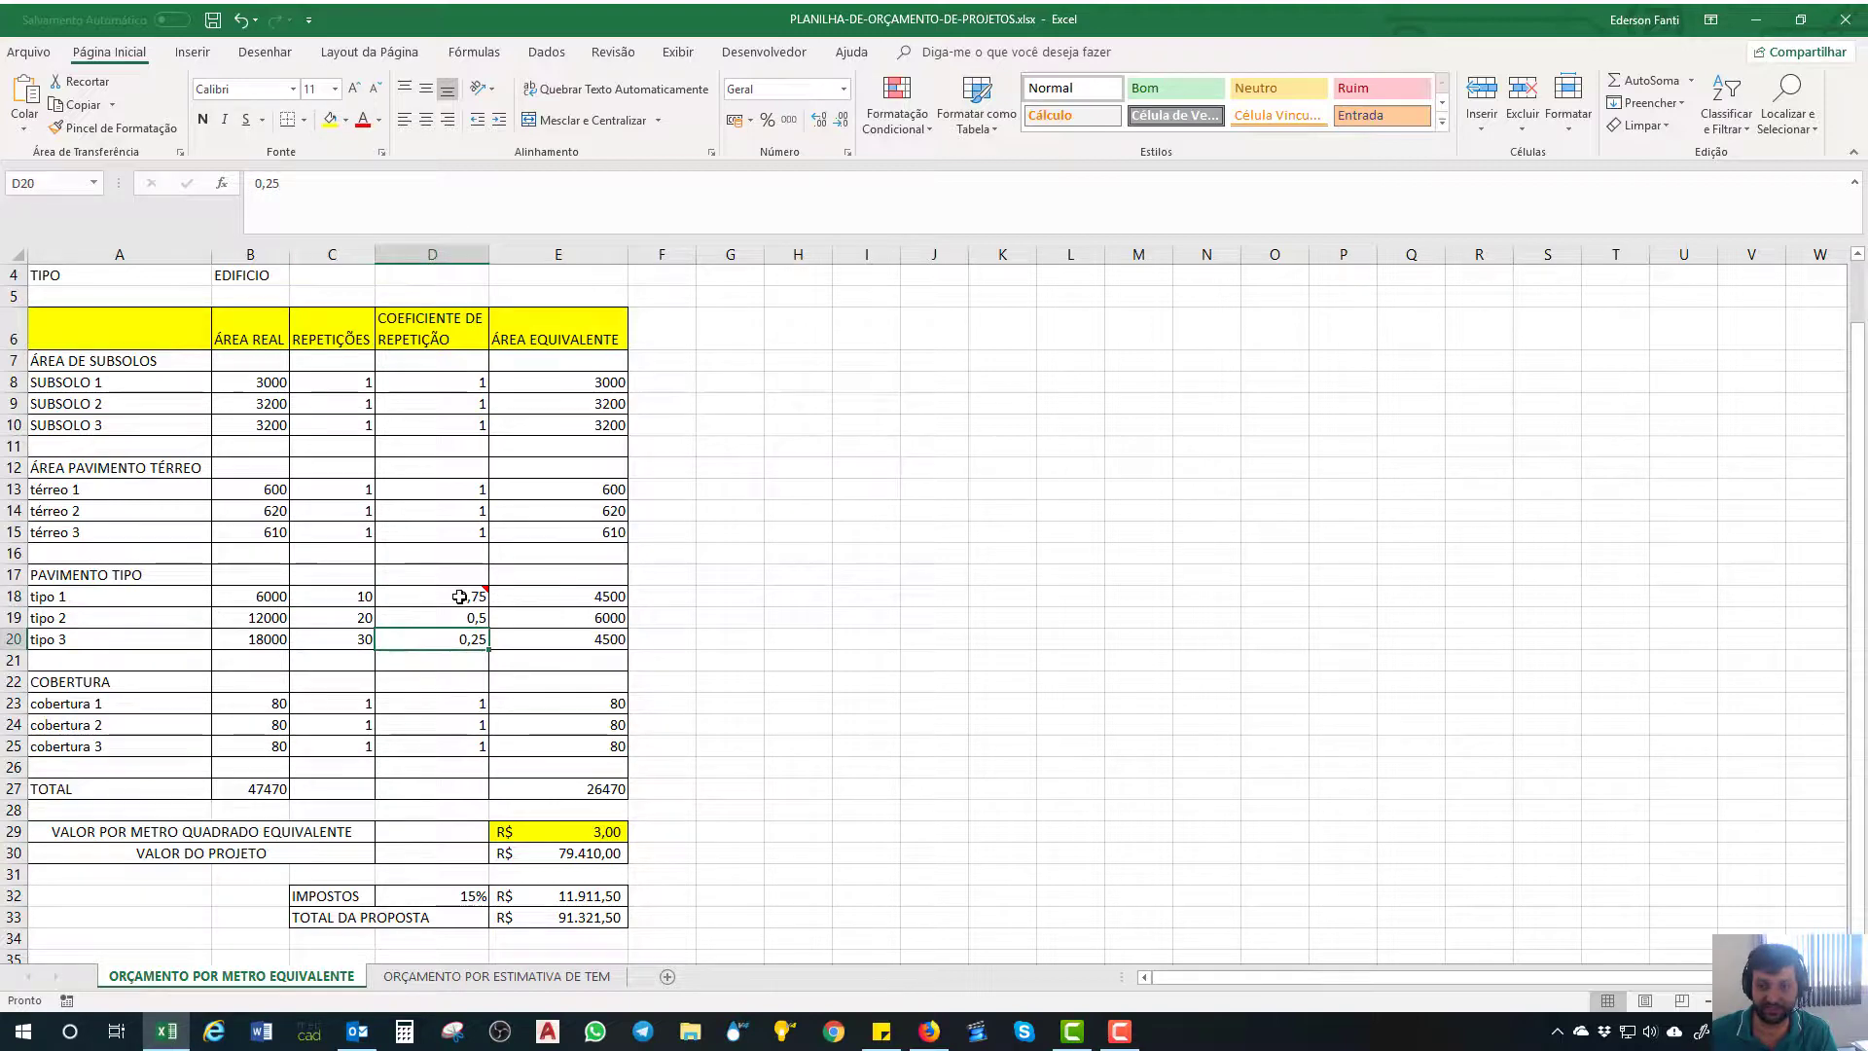
{"action": "left_click", "coordinate": [467, 599]}
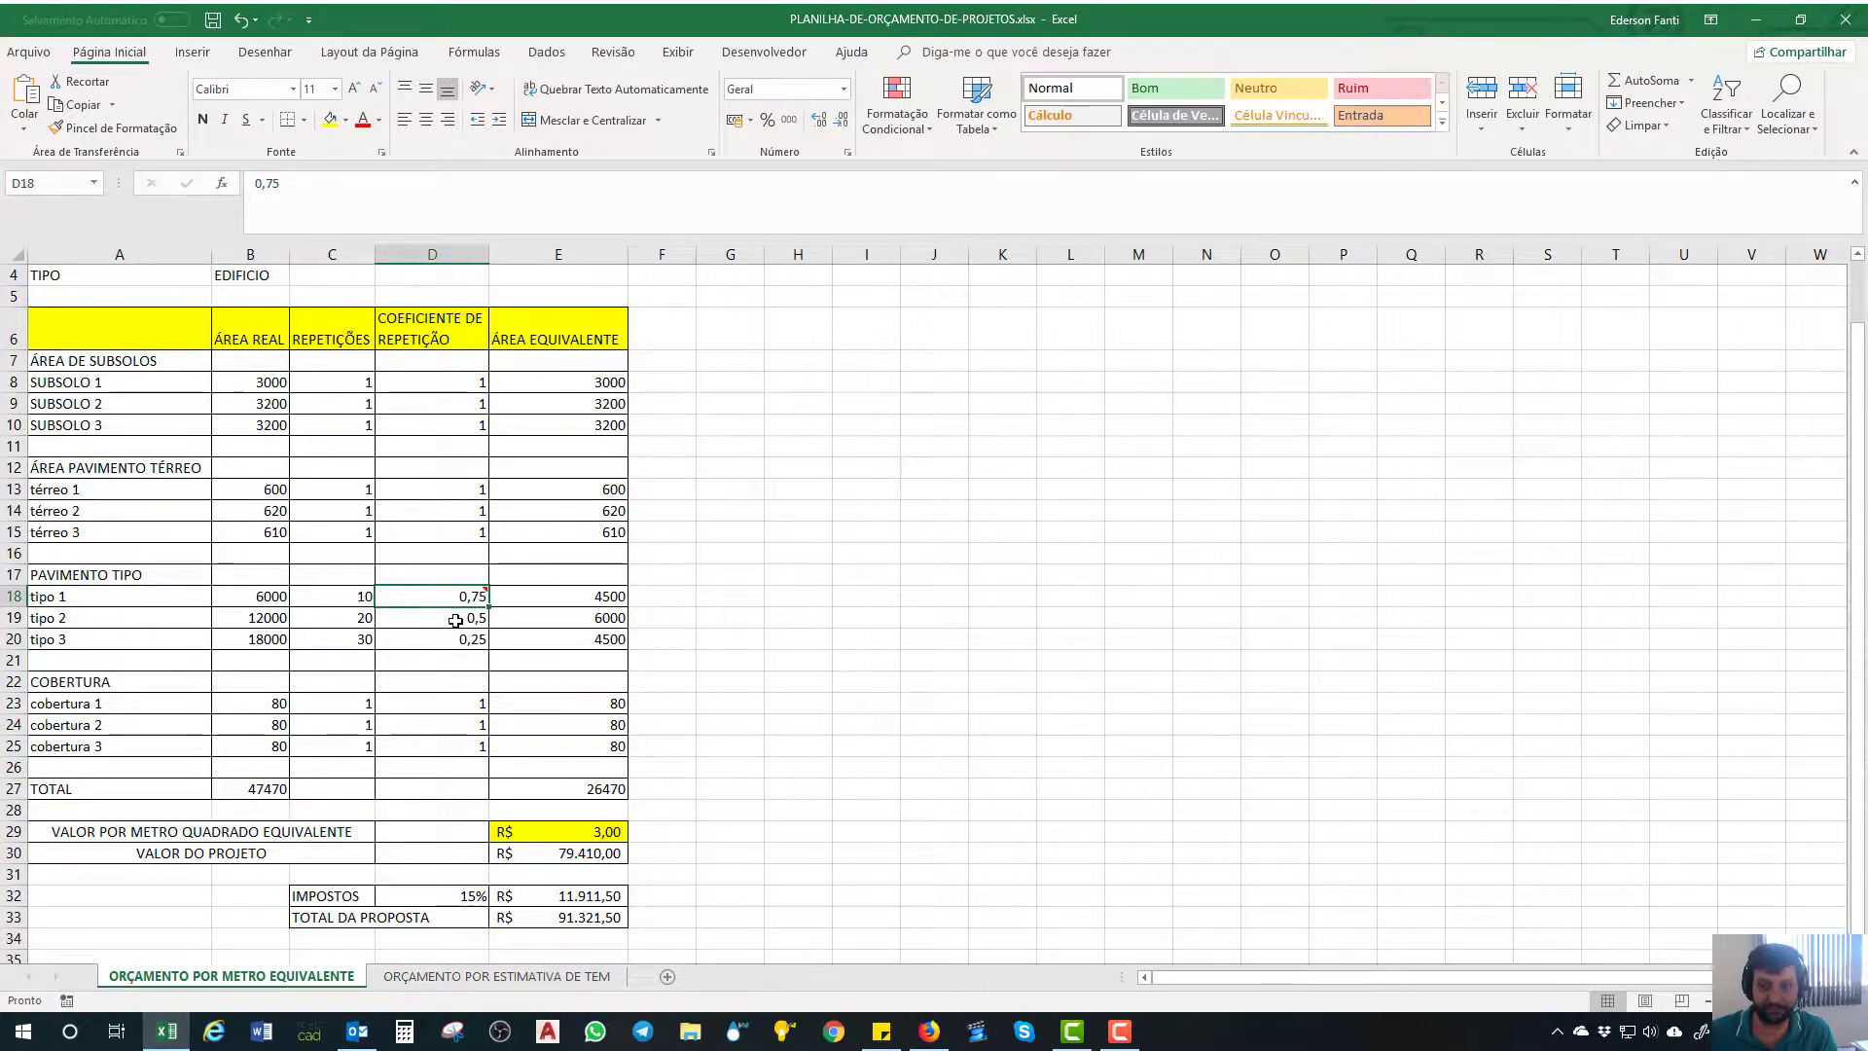
{"action": "left_click", "coordinate": [457, 617]}
{"action": "left_click", "coordinate": [451, 639]}
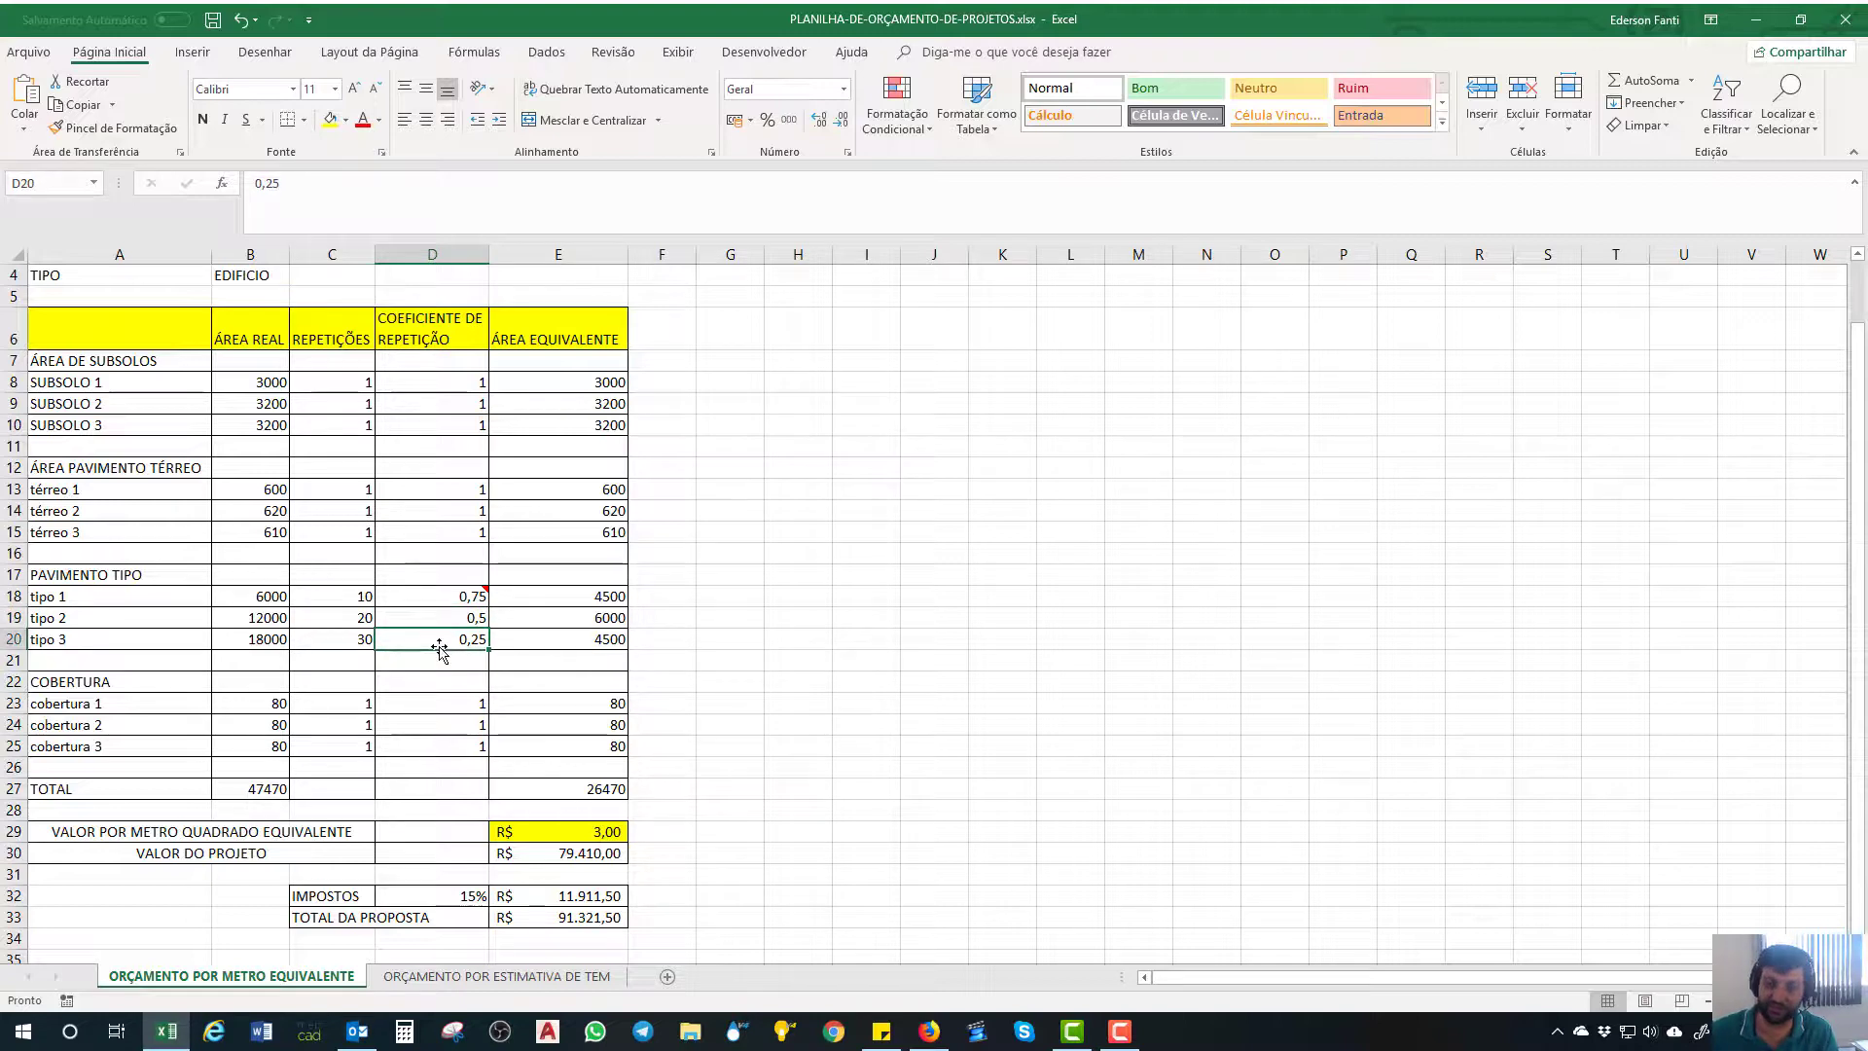
{"action": "left_click_drag", "start_coordinate": [470, 596], "coordinate": [463, 639]}
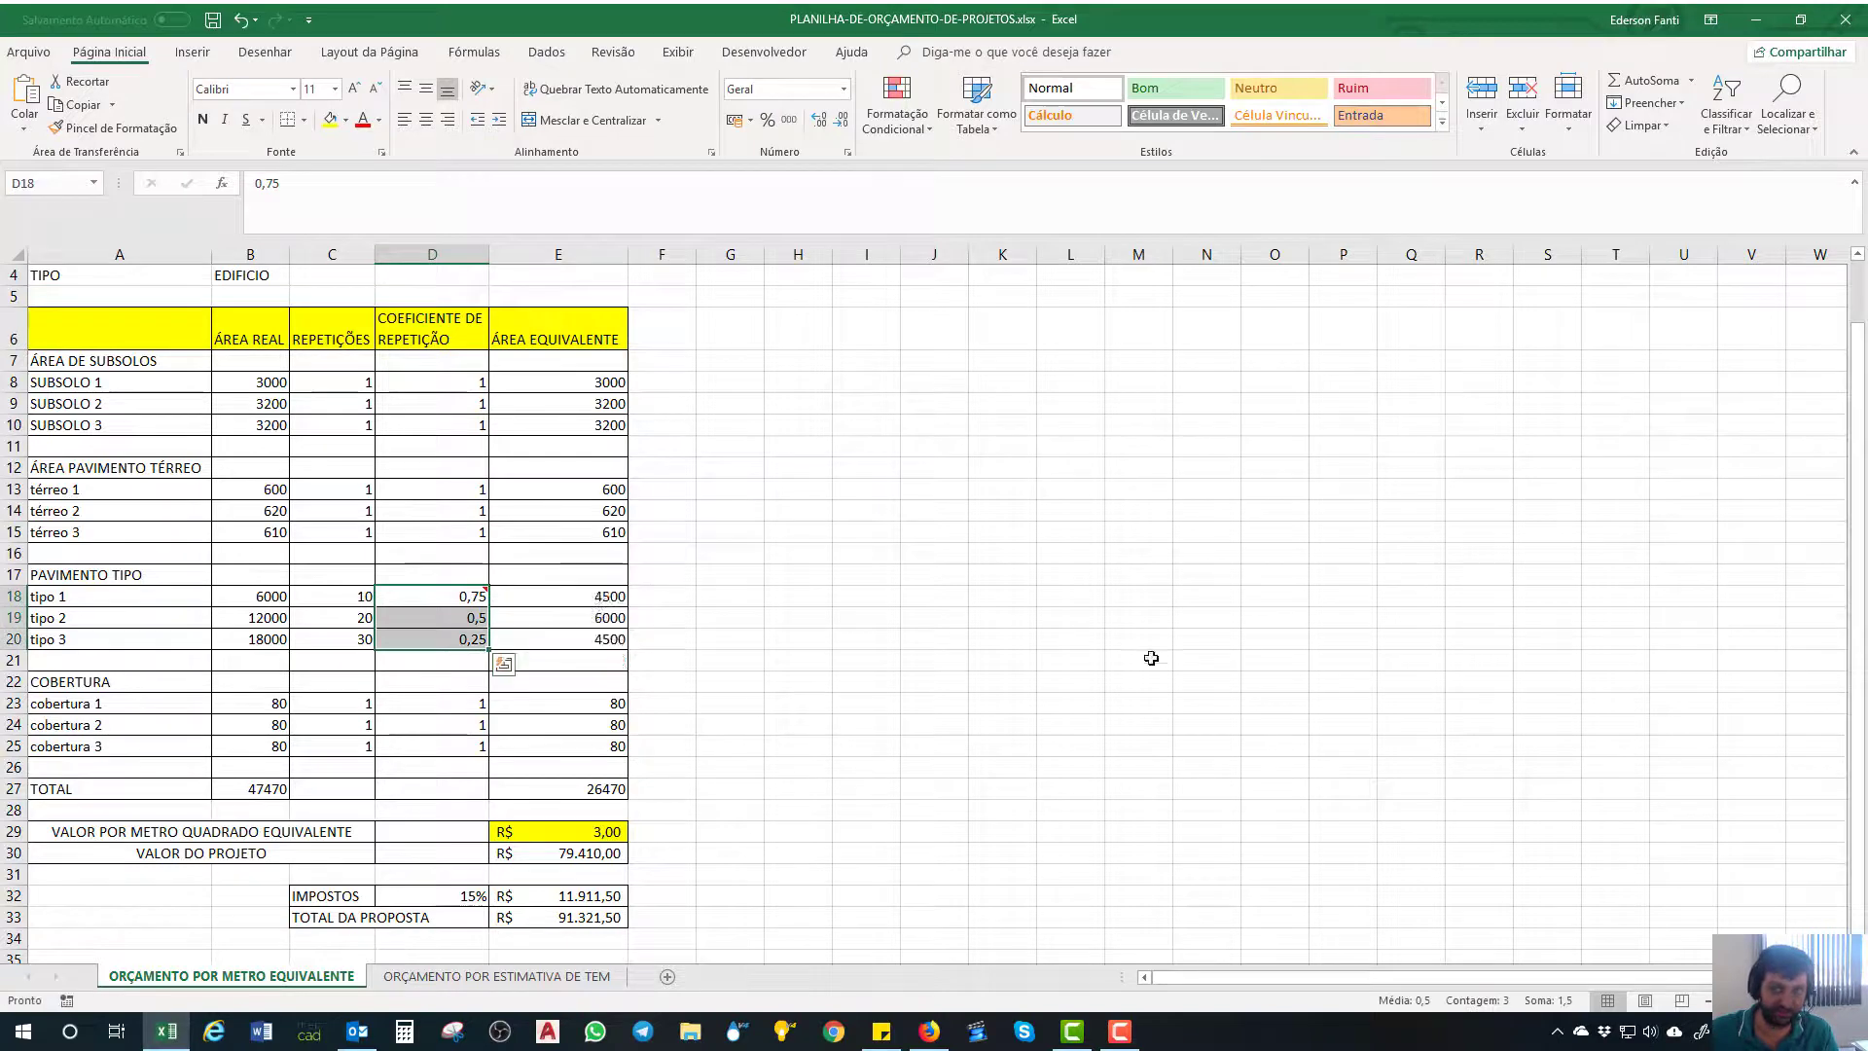
{"action": "left_click", "coordinate": [1159, 623]}
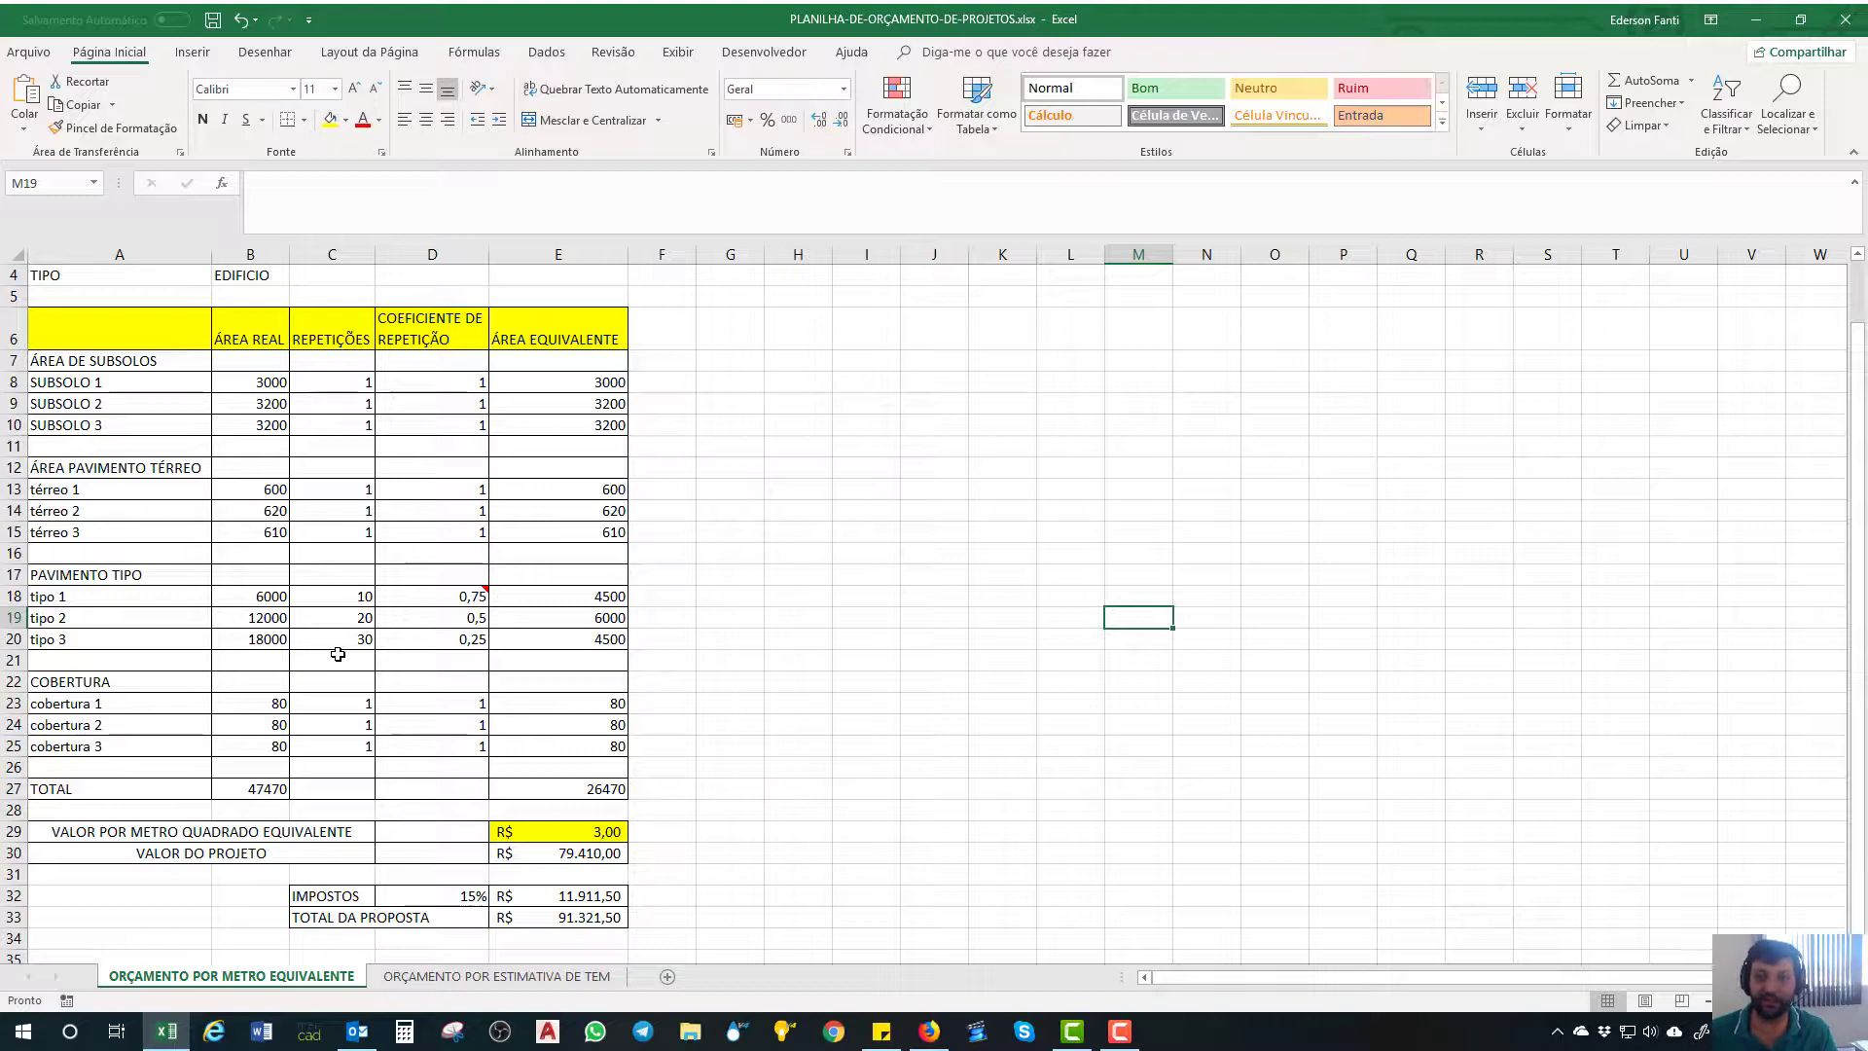
{"action": "left_click", "coordinate": [464, 596]}
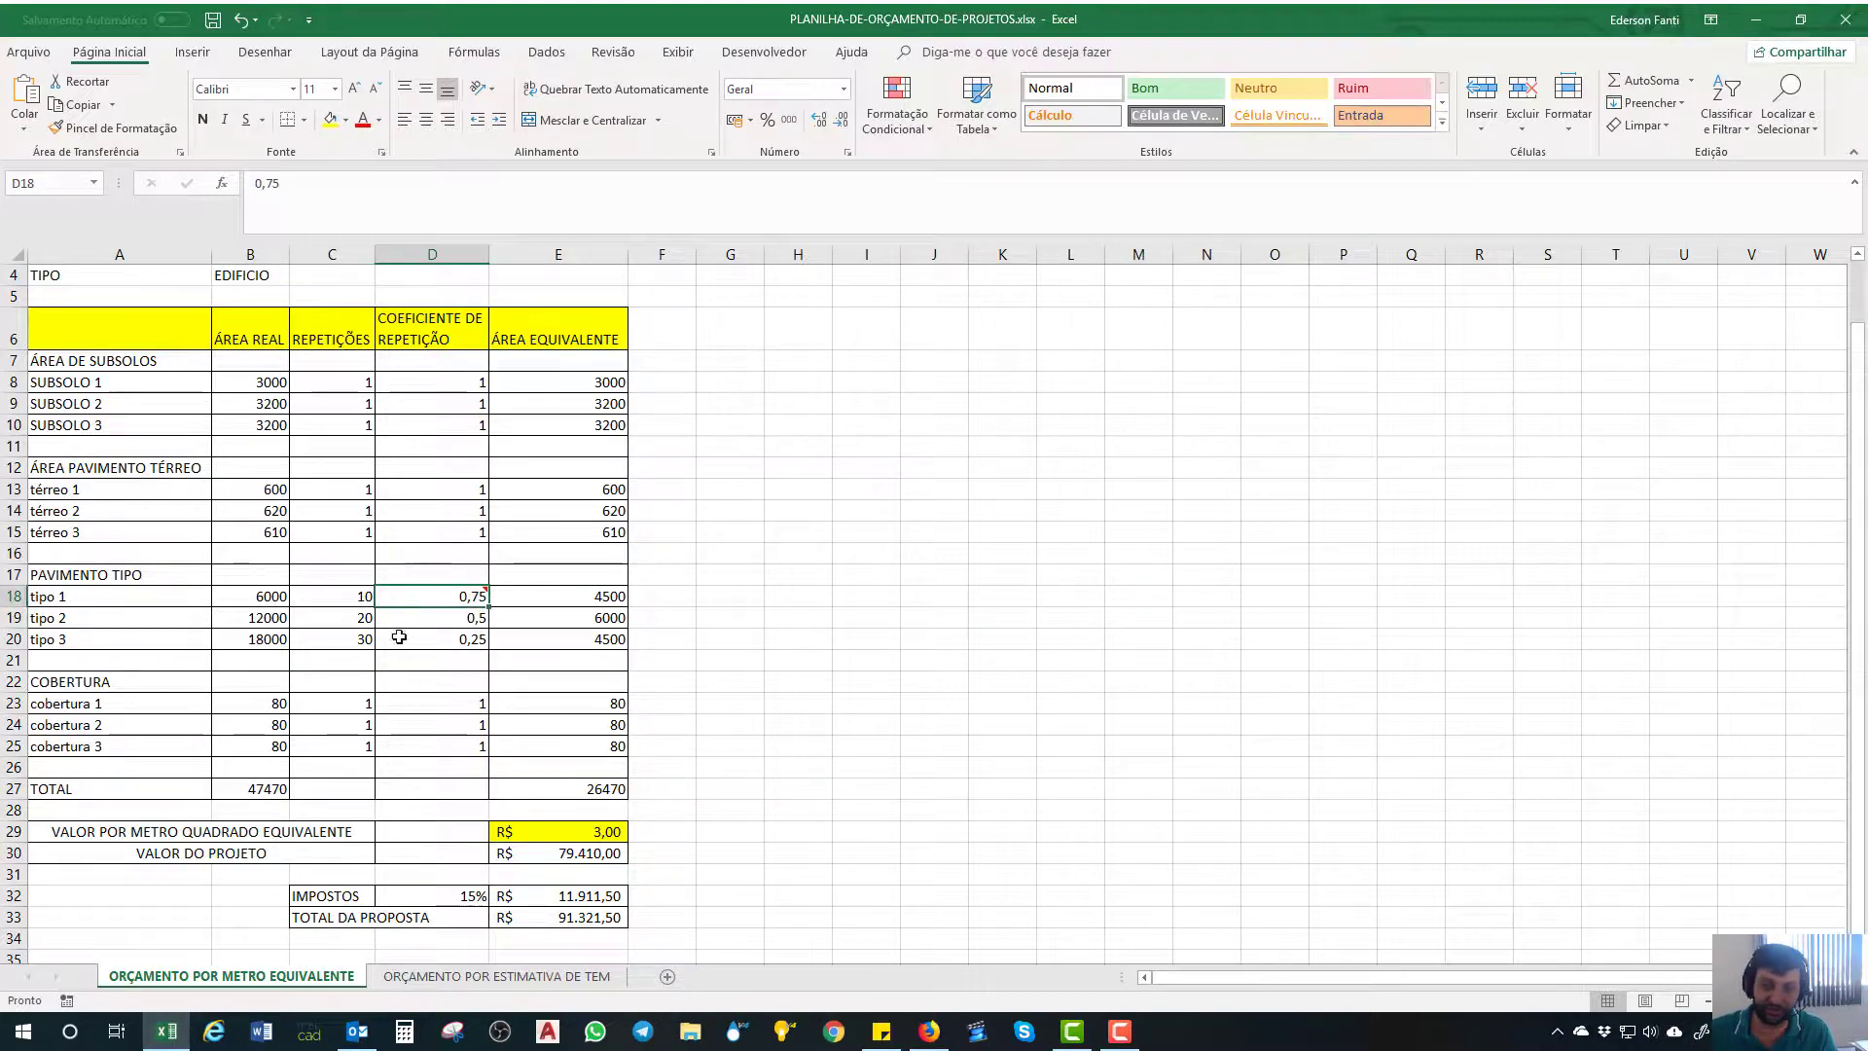
- Compare the real areas, repetitions and repetition coefficients of the tipo 1, 2 and 3 floors in rows 18 to 20
{"action": "left_click_drag", "start_coordinate": [417, 596], "coordinate": [416, 640]}
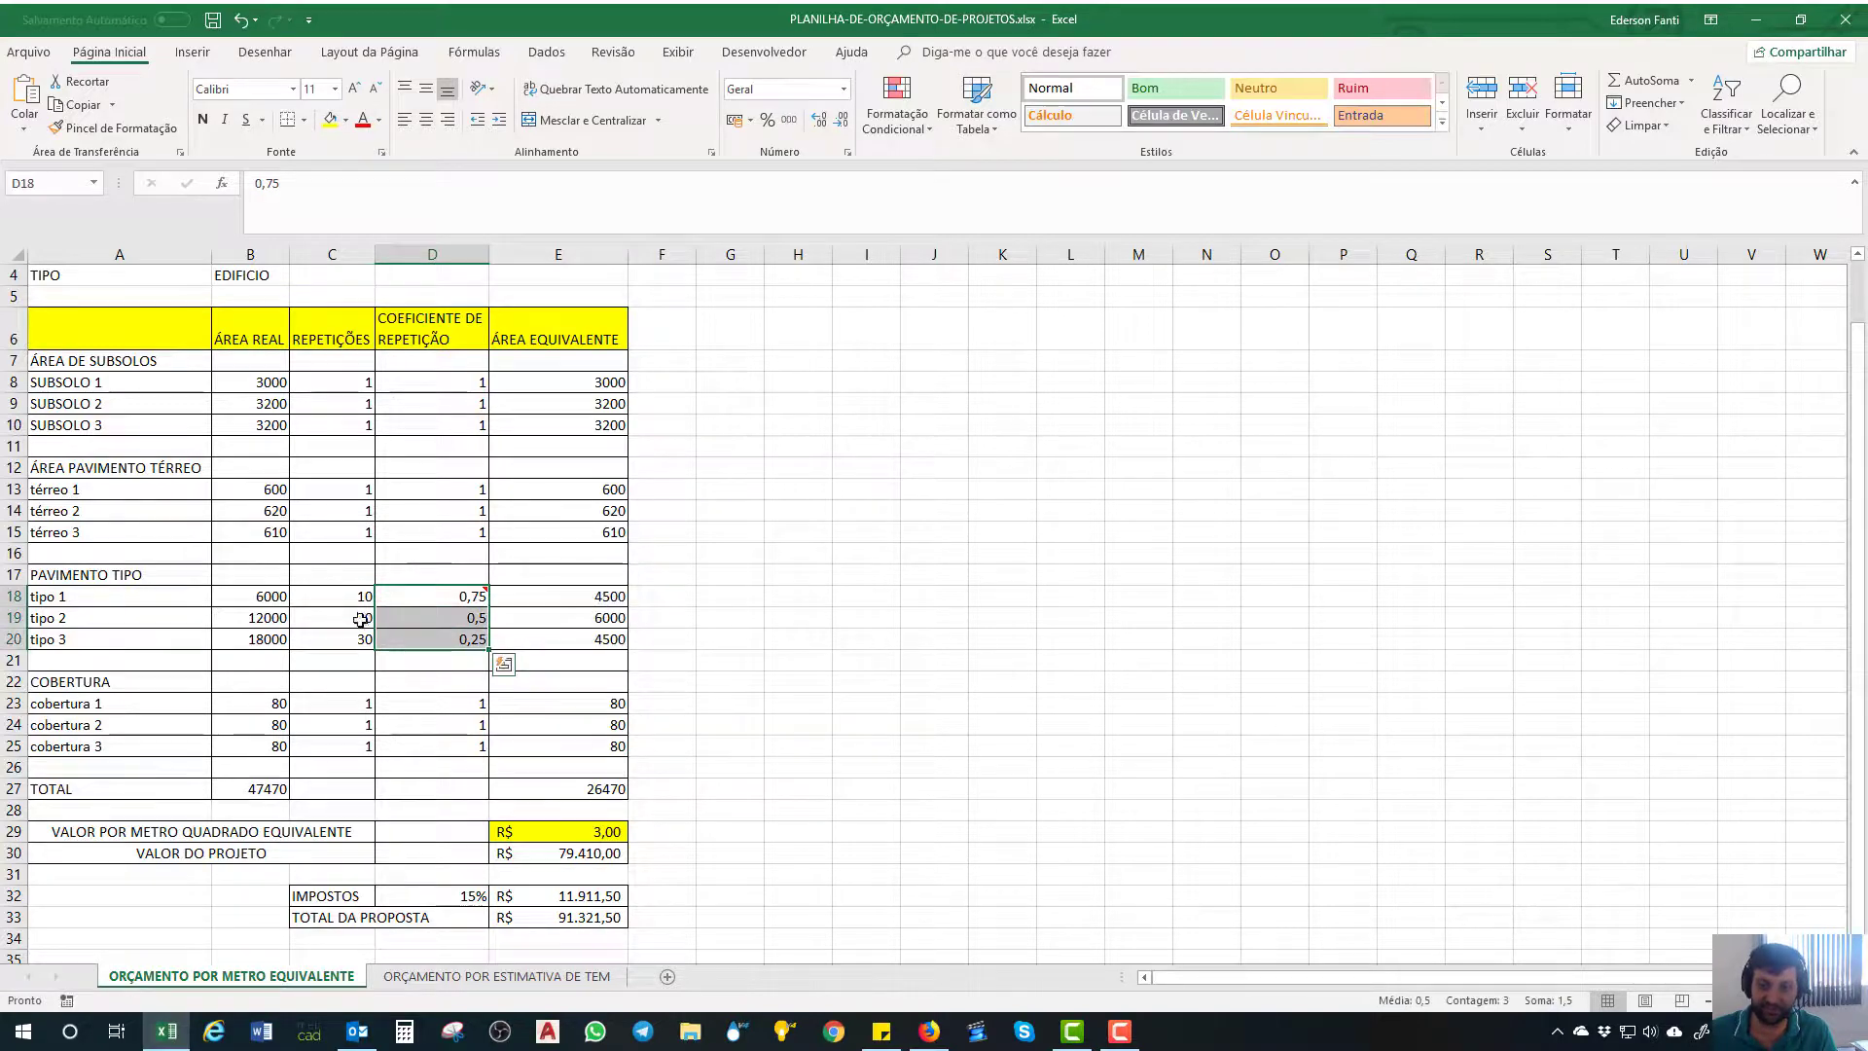
{"action": "left_click", "coordinate": [412, 597]}
{"action": "left_click", "coordinate": [258, 597]}
{"action": "left_click", "coordinate": [326, 597]}
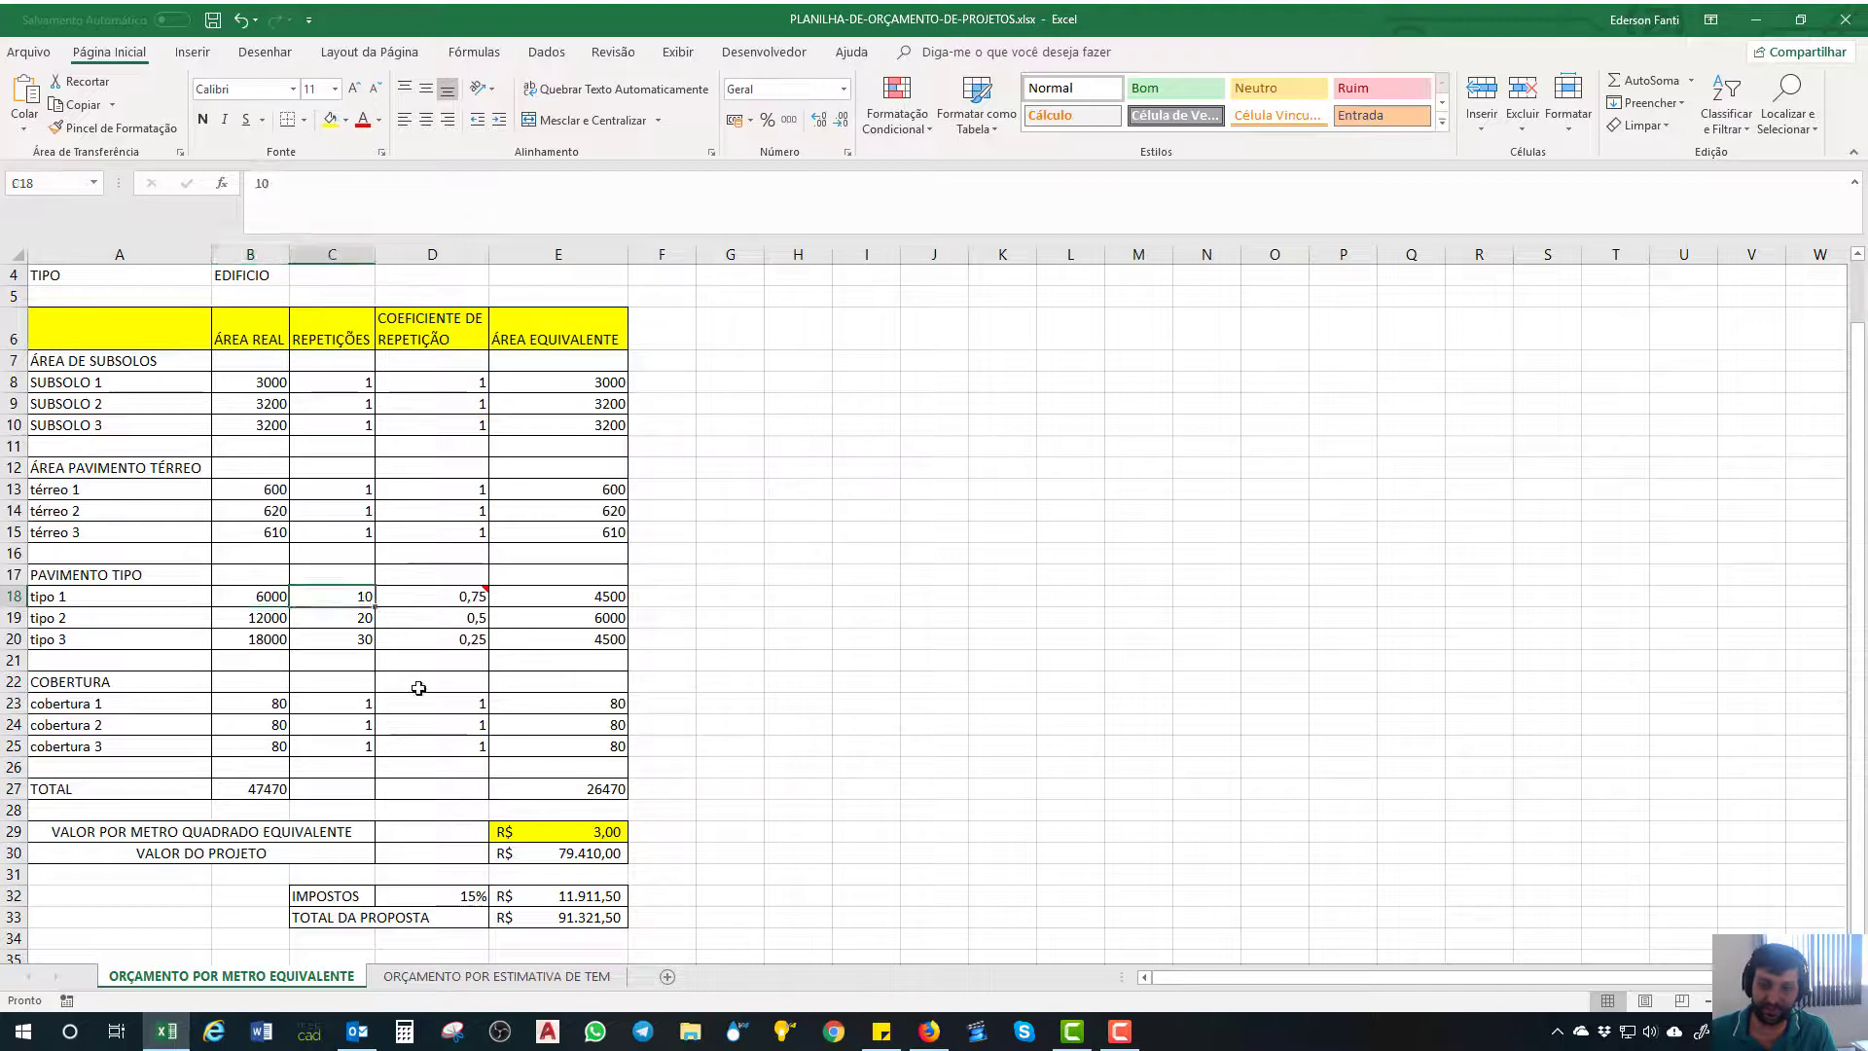
{"action": "left_click", "coordinate": [428, 623]}
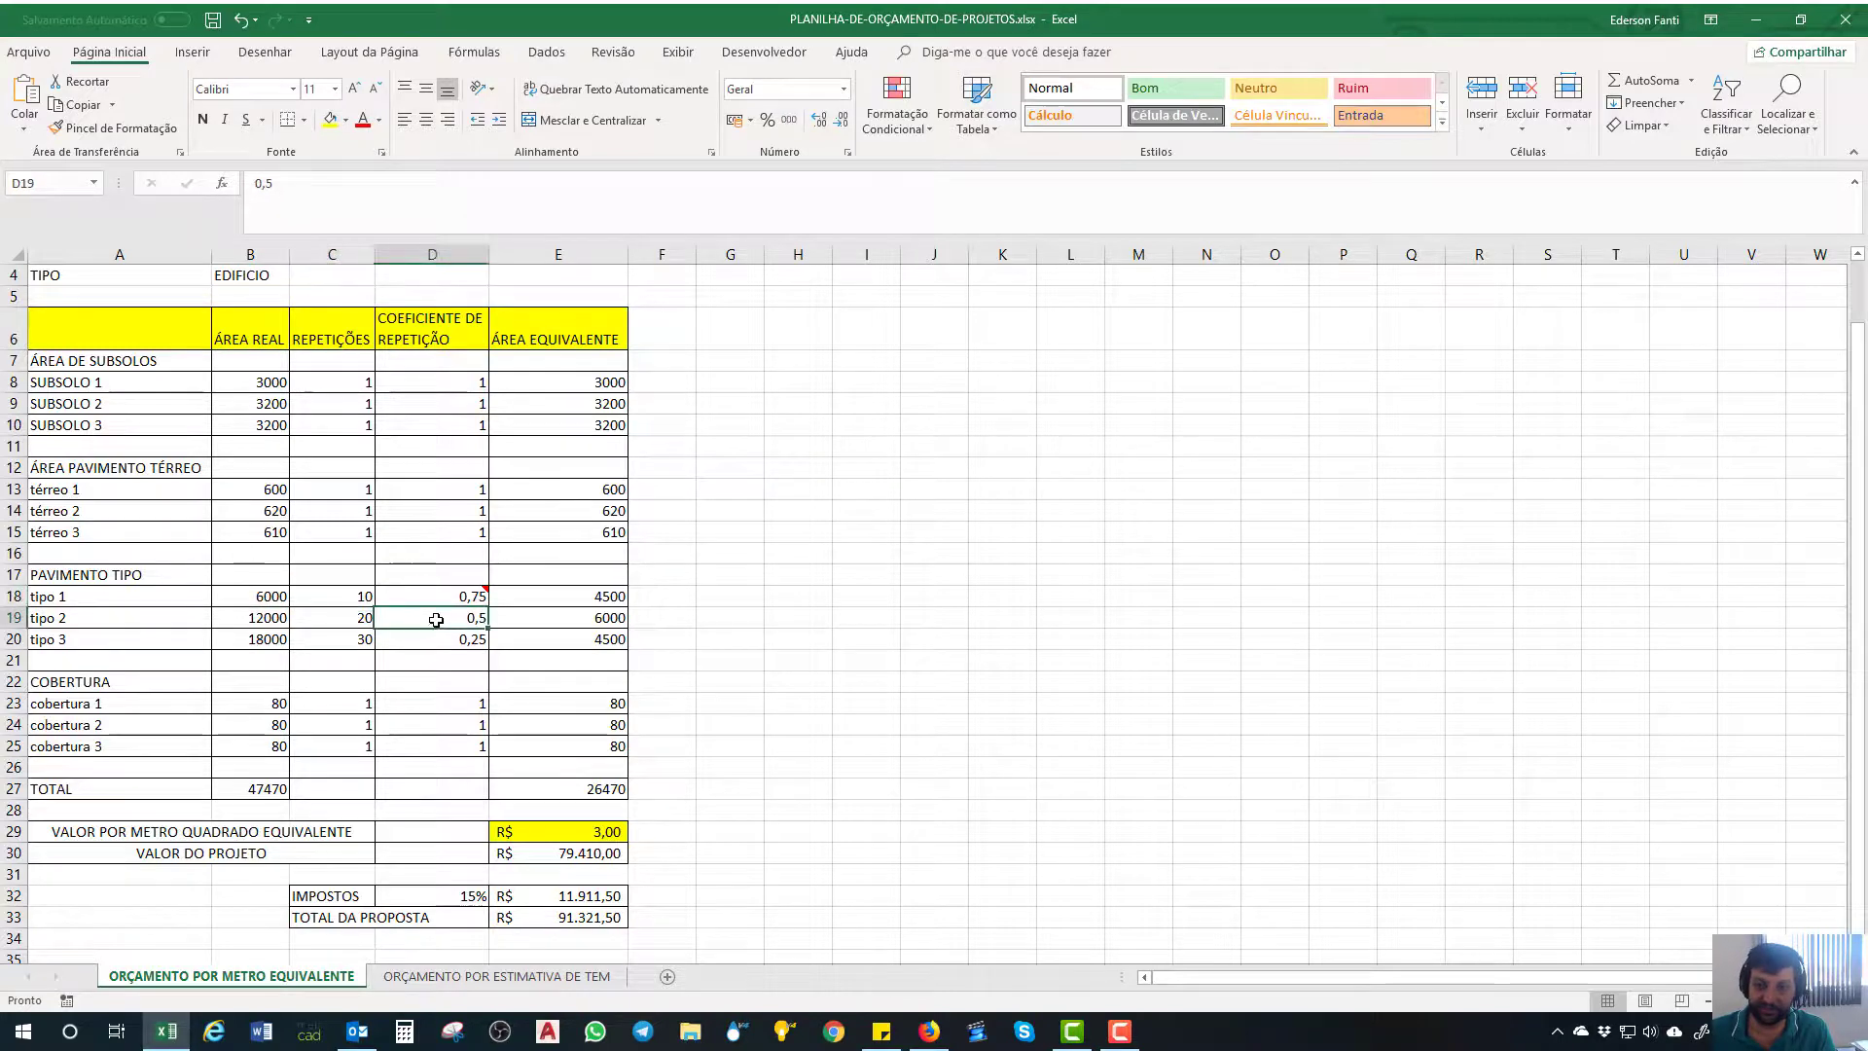
{"action": "left_click", "coordinate": [334, 617]}
{"action": "left_click", "coordinate": [413, 639]}
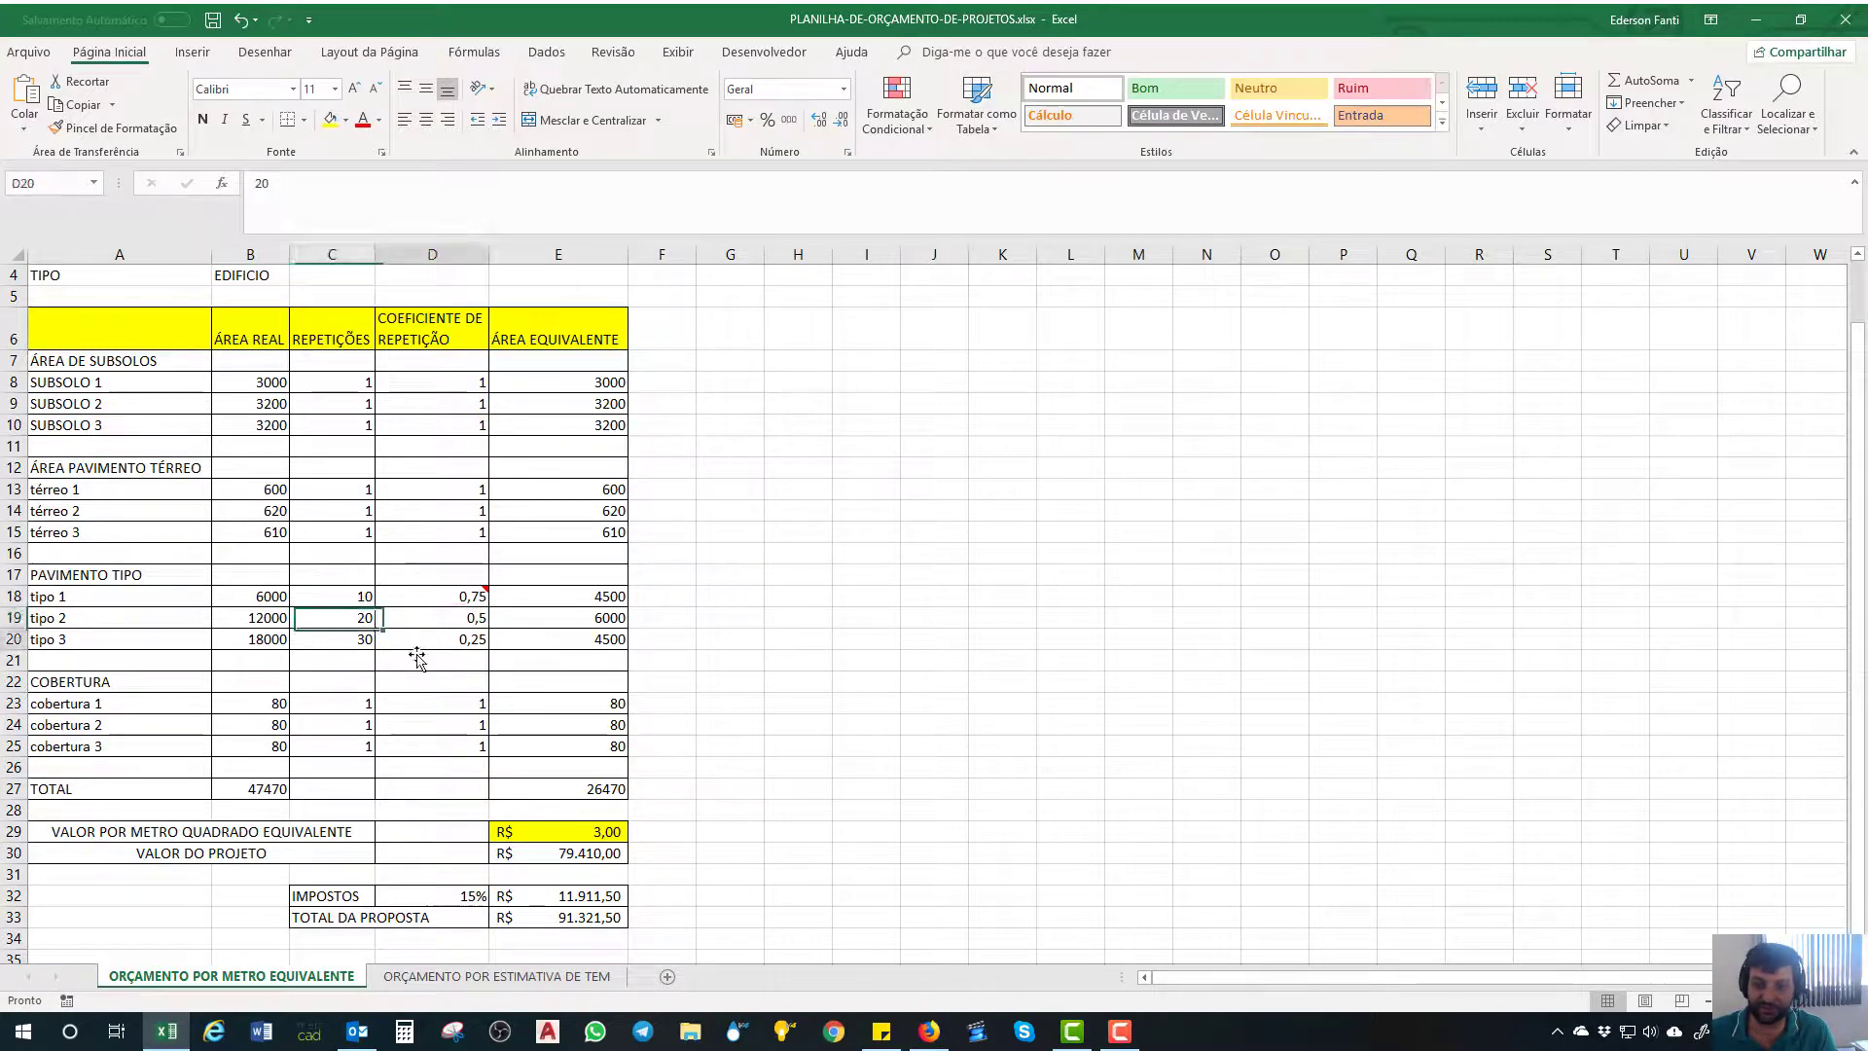
{"action": "left_click", "coordinate": [368, 641]}
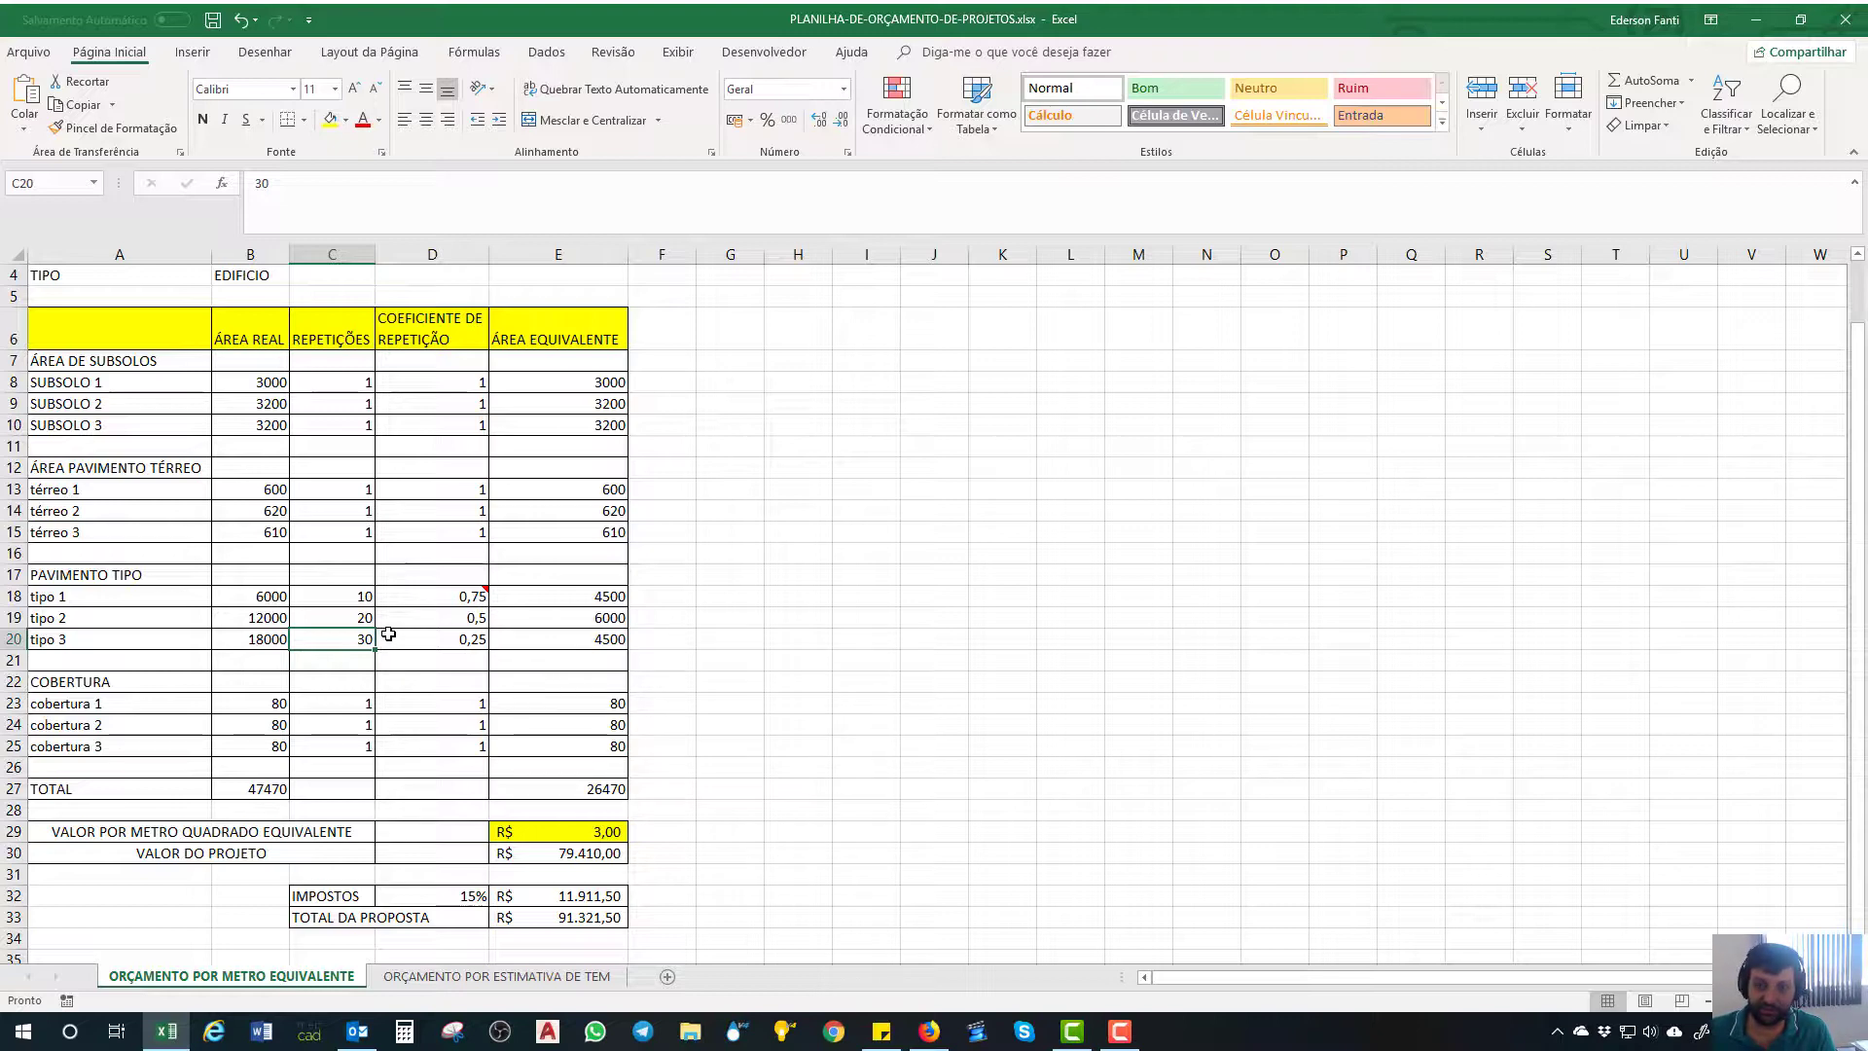
{"action": "left_click", "coordinate": [277, 595]}
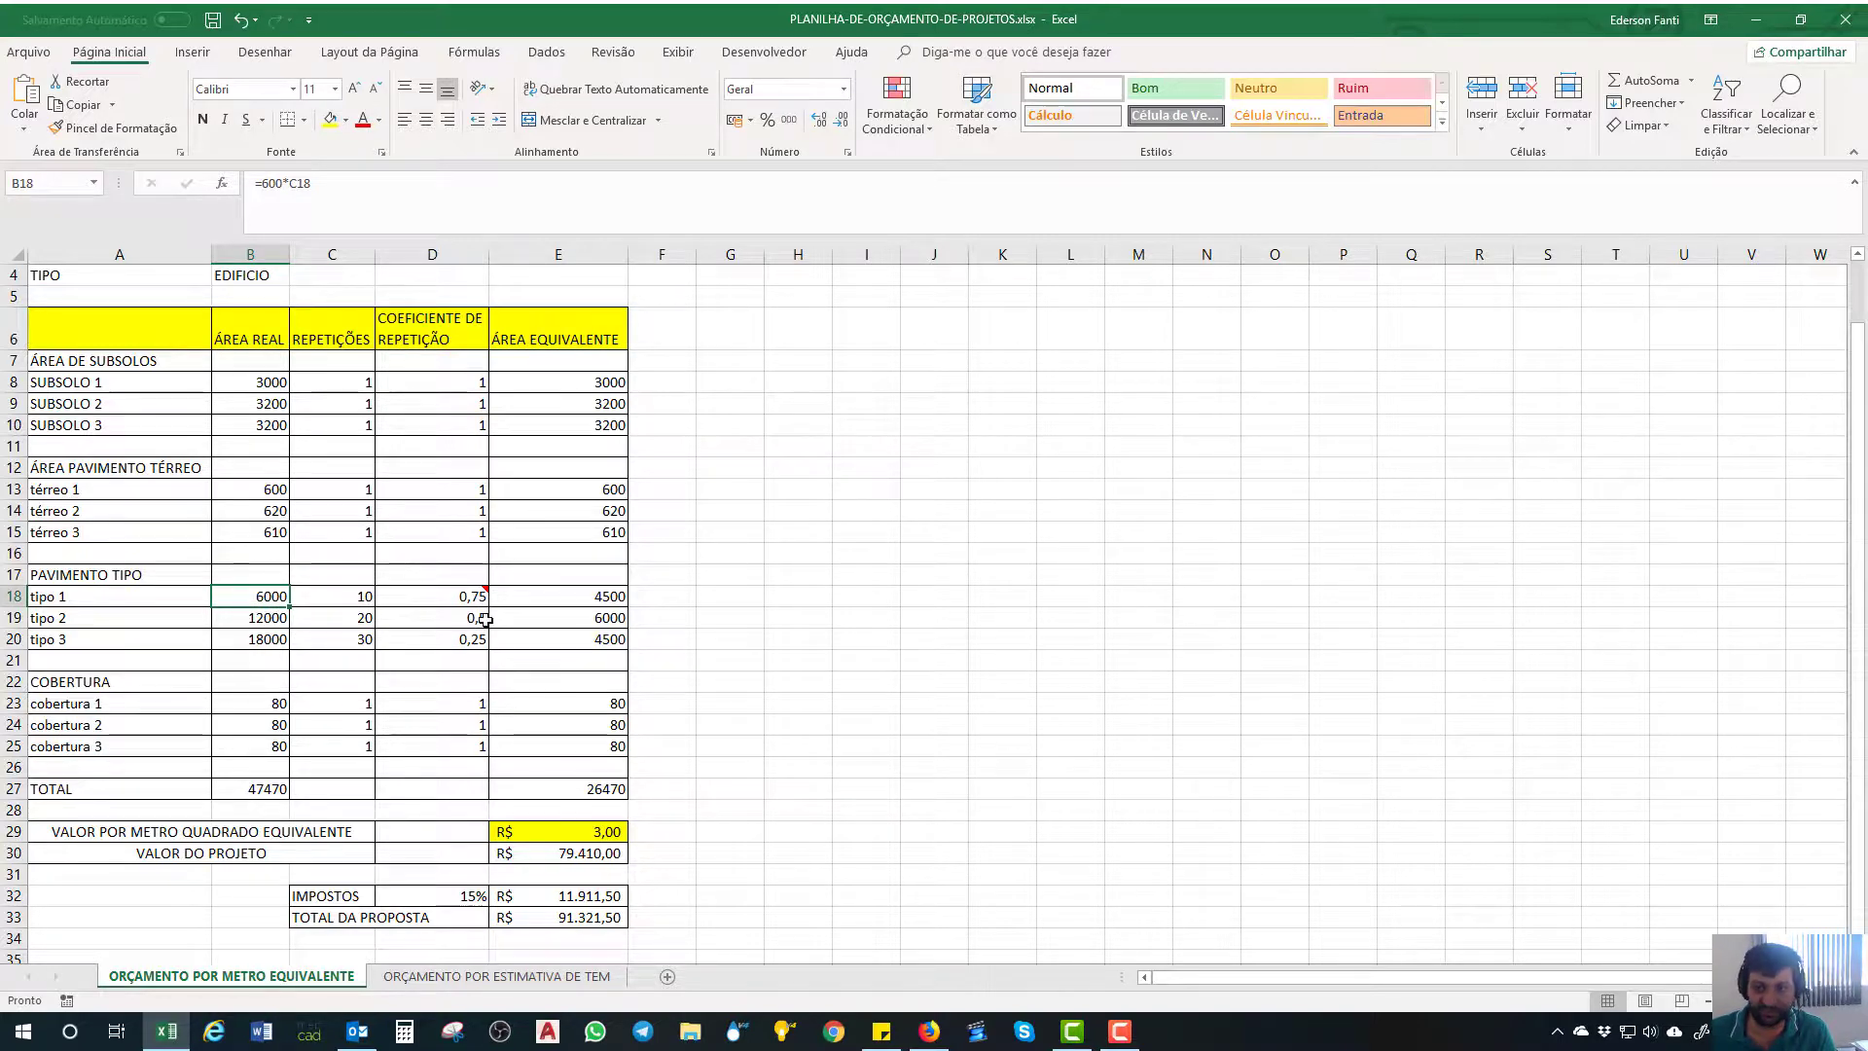
{"action": "left_click", "coordinate": [469, 639]}
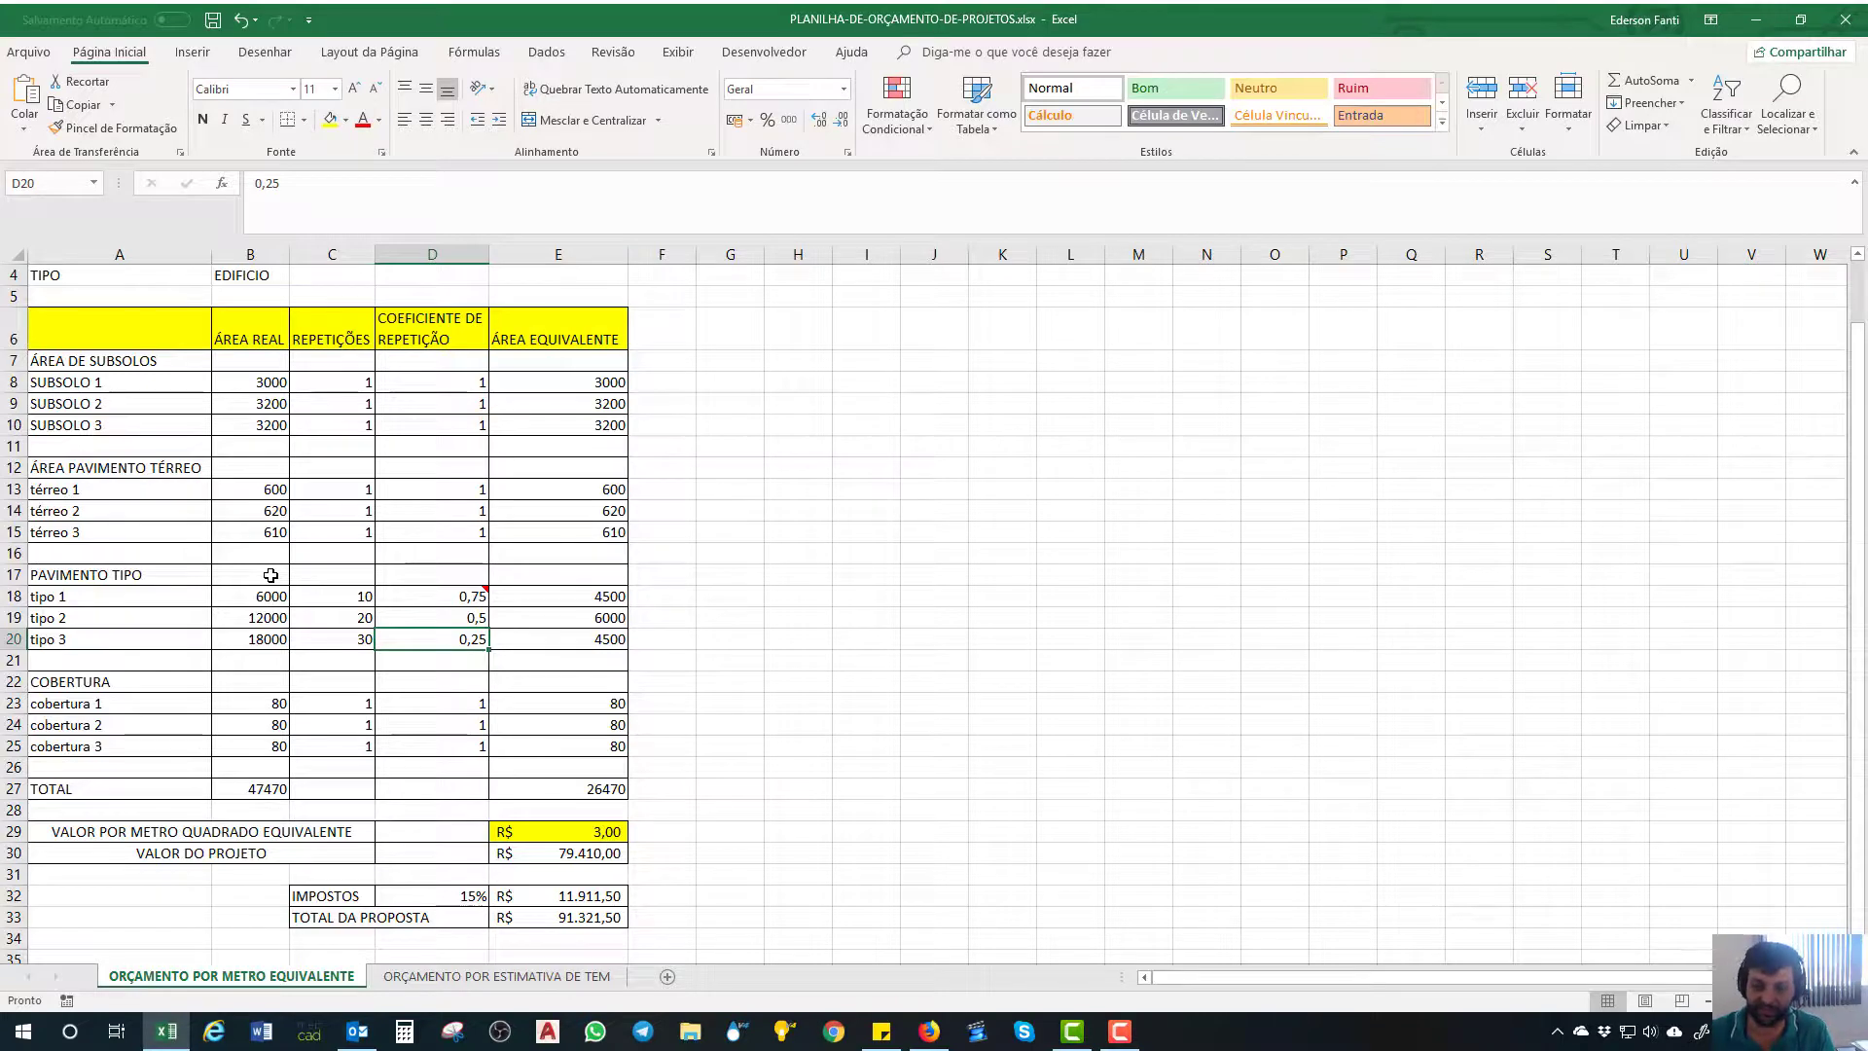
{"action": "left_click", "coordinate": [233, 640]}
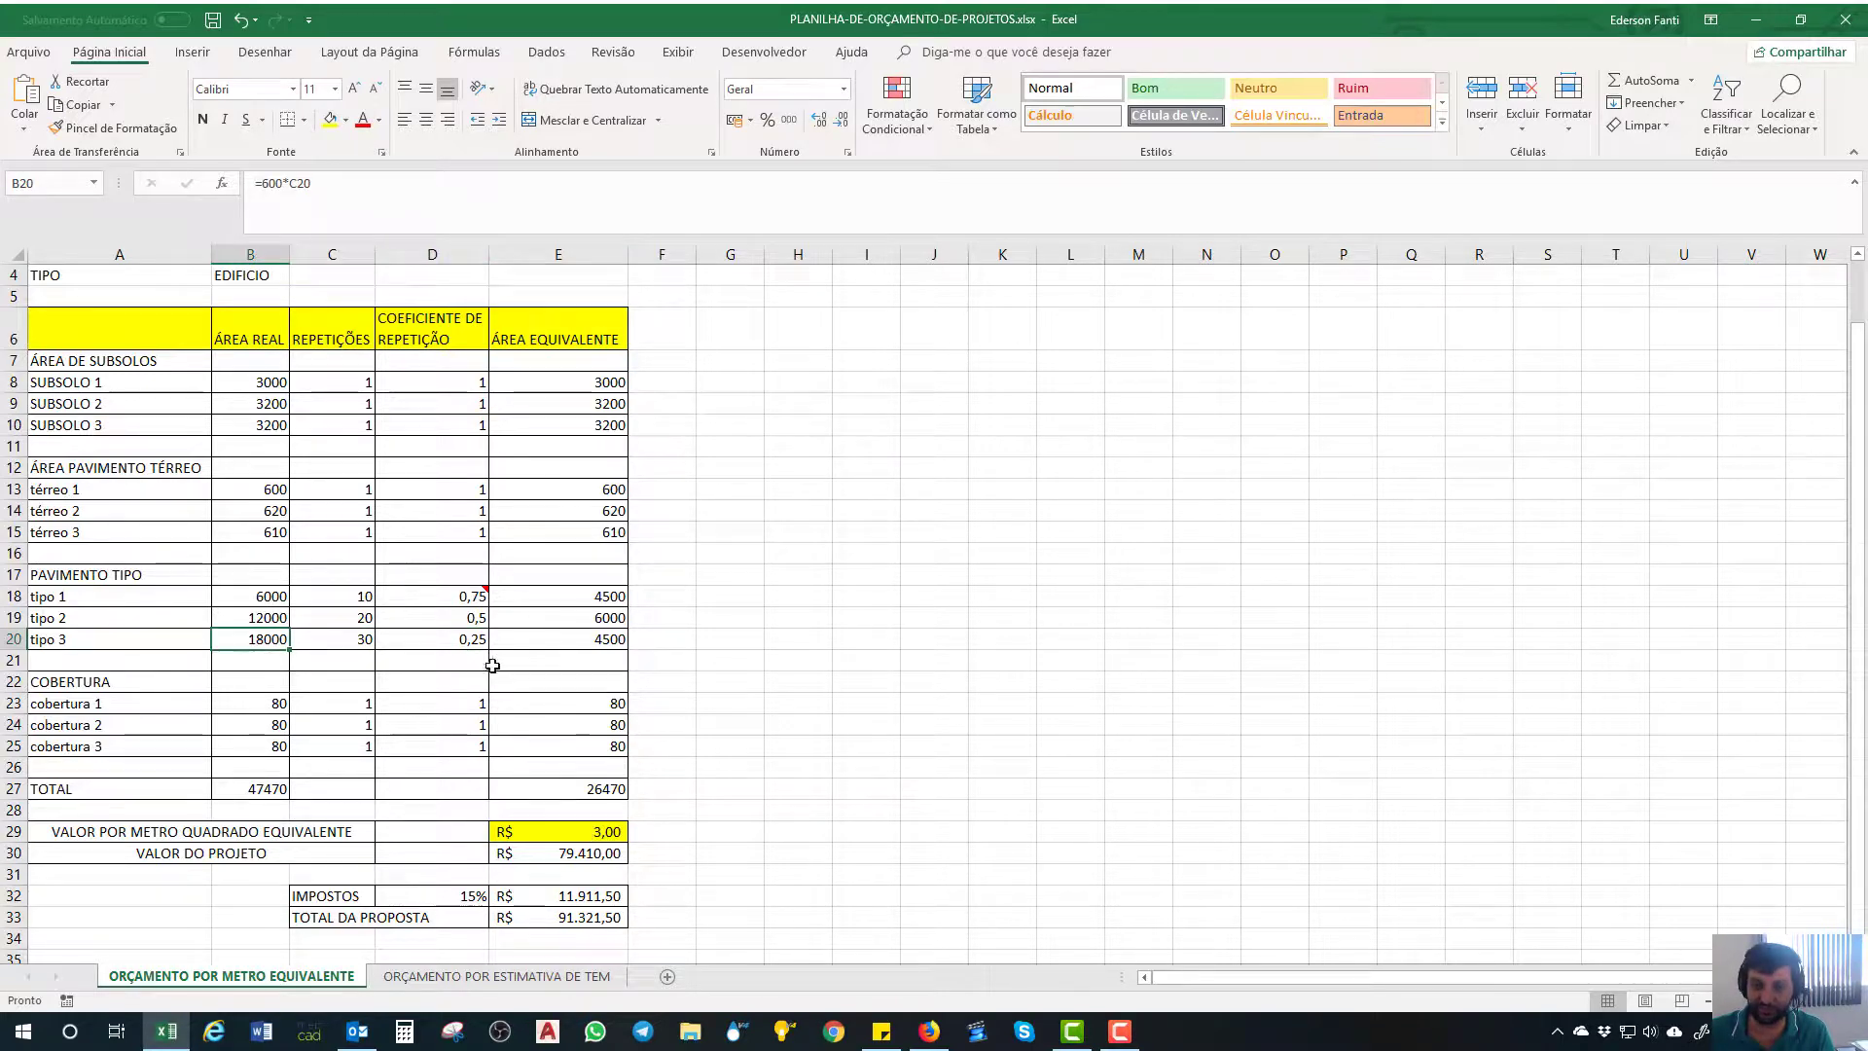
- Inspect the ÁREA EQUIVALENTE formulas of the tipo 3 and tipo 2 floors in E20 and E19, leaving them unedited
{"action": "left_click", "coordinate": [581, 637]}
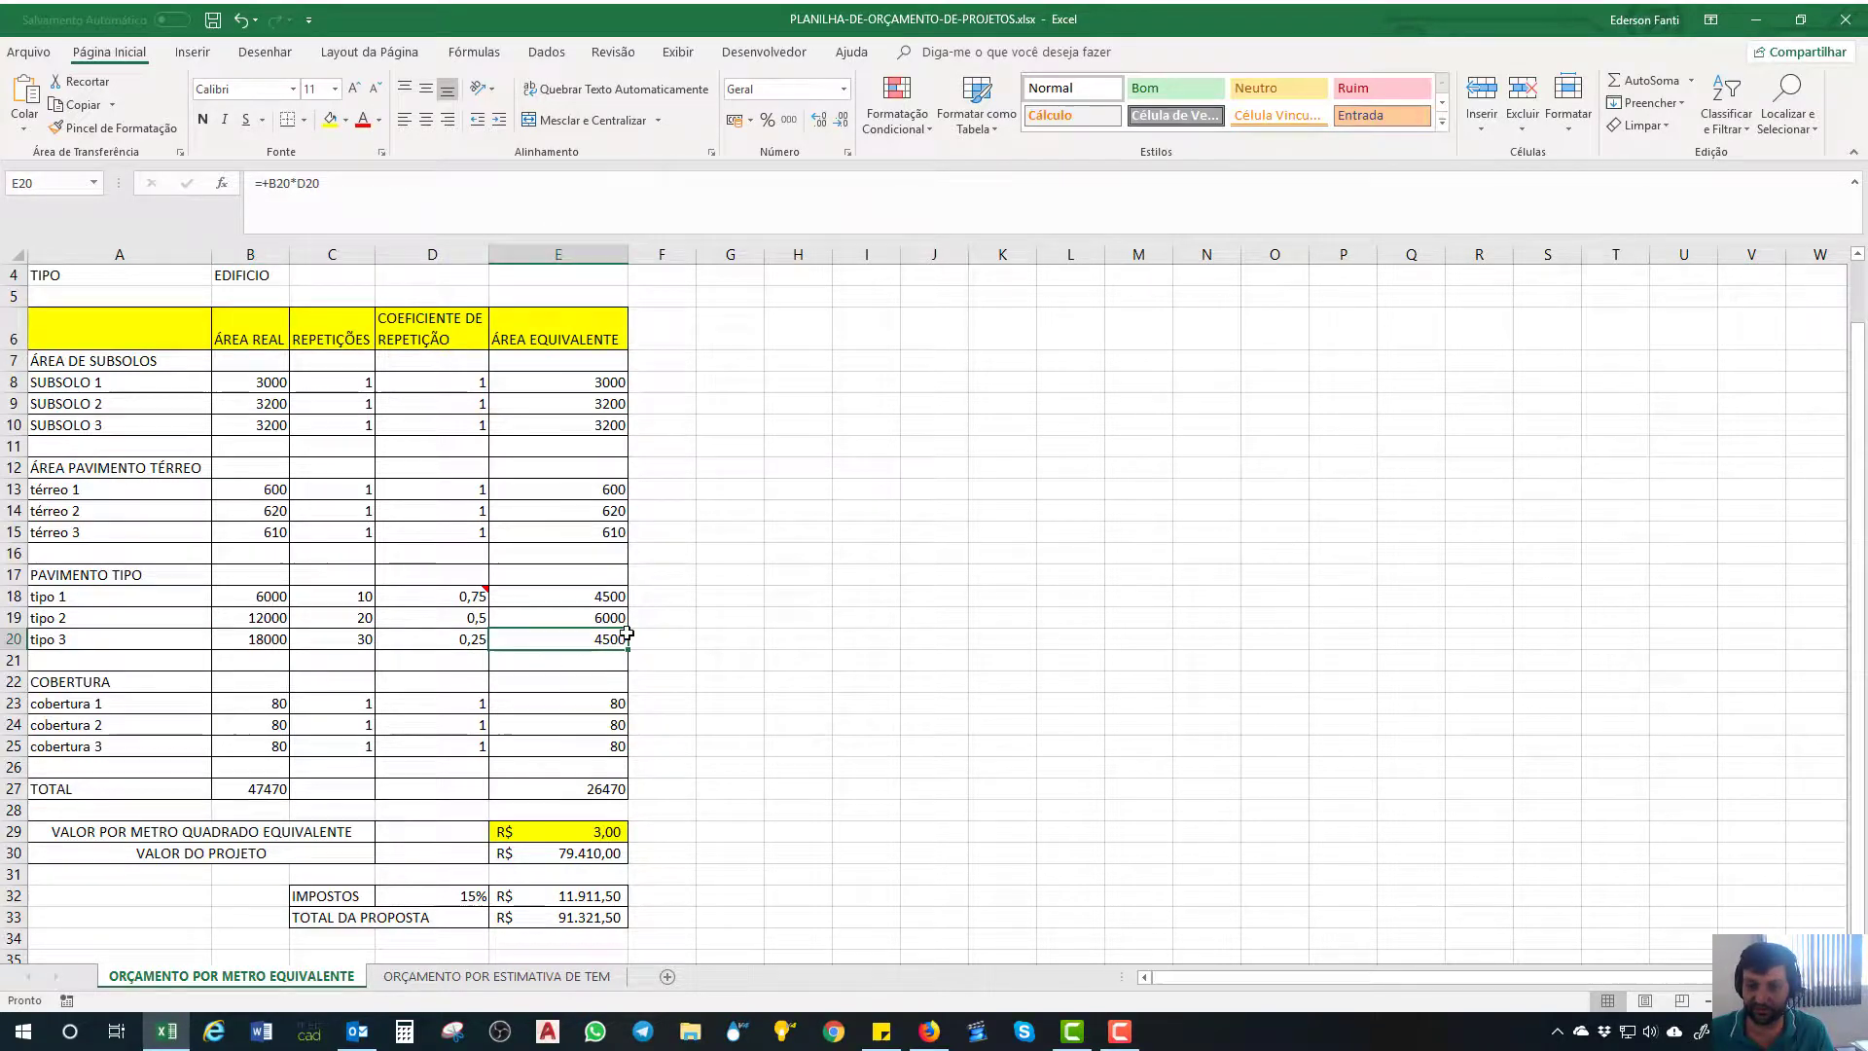
{"action": "double_click", "coordinate": [534, 637]}
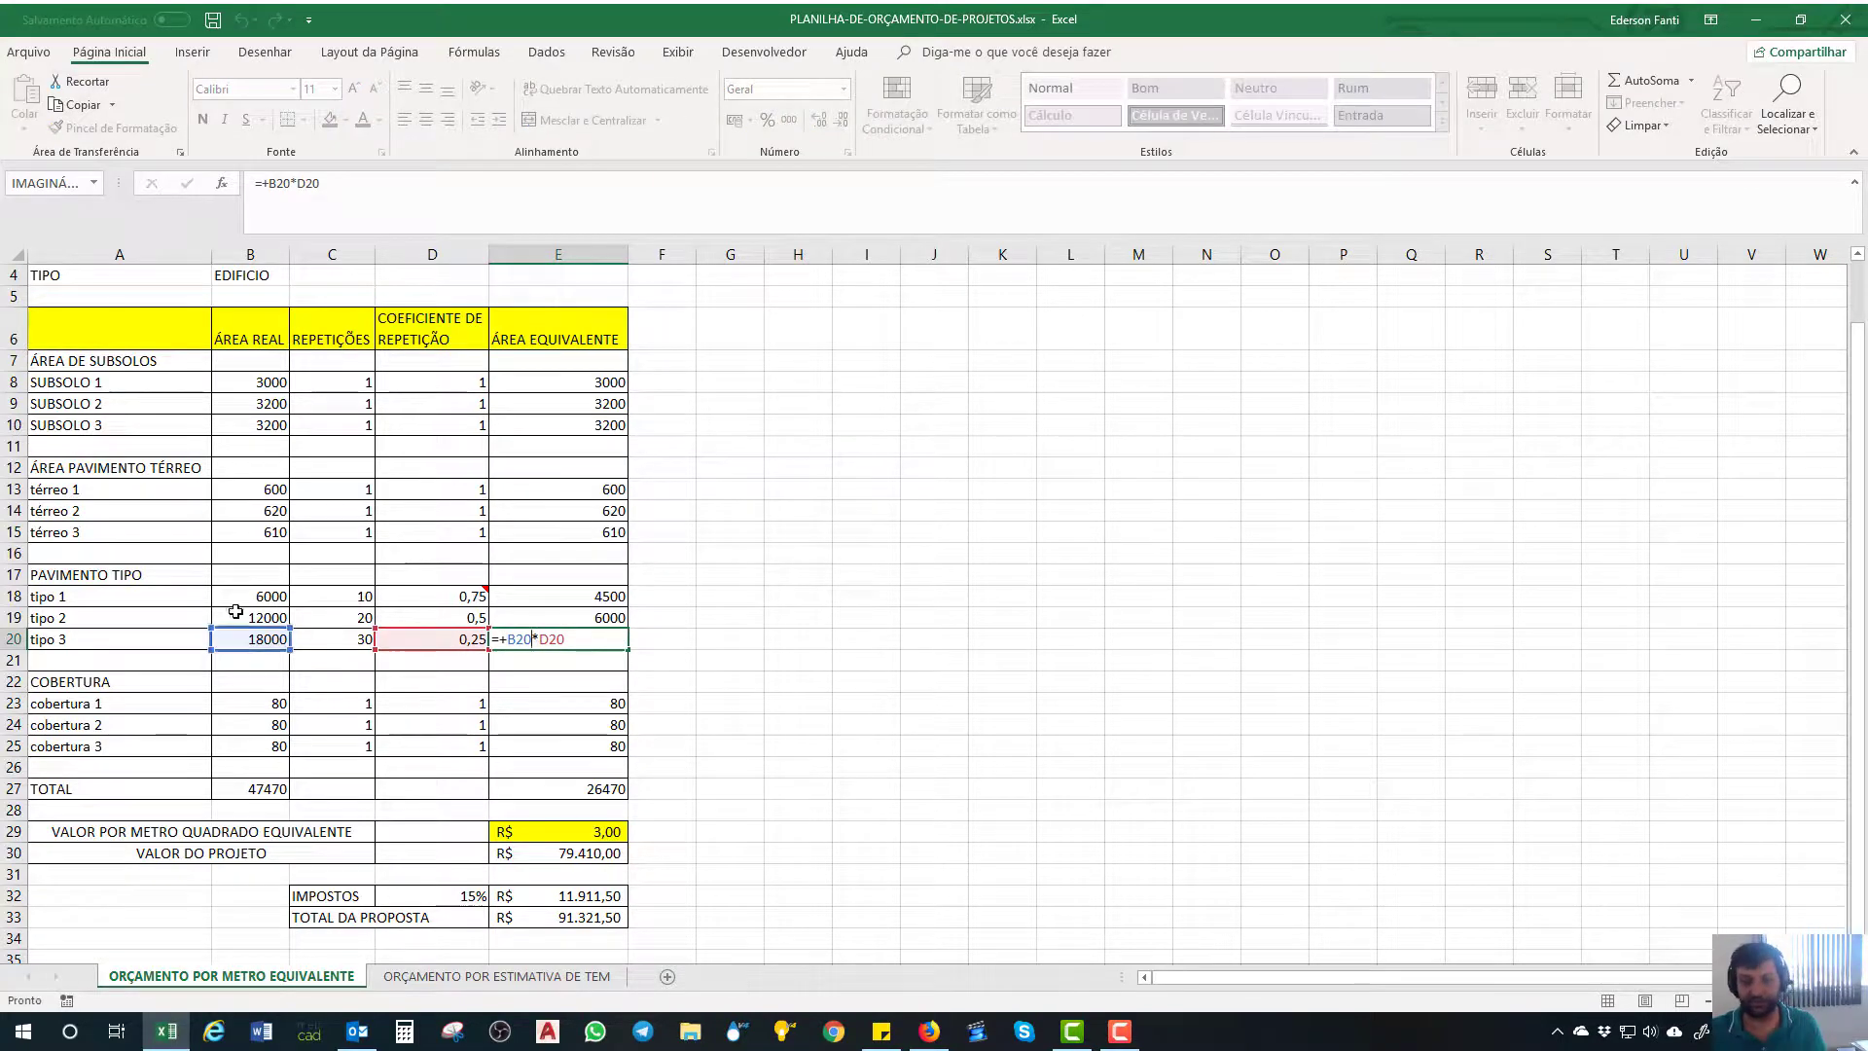
{"action": "key", "text": "Return"}
{"action": "left_click", "coordinate": [468, 636]}
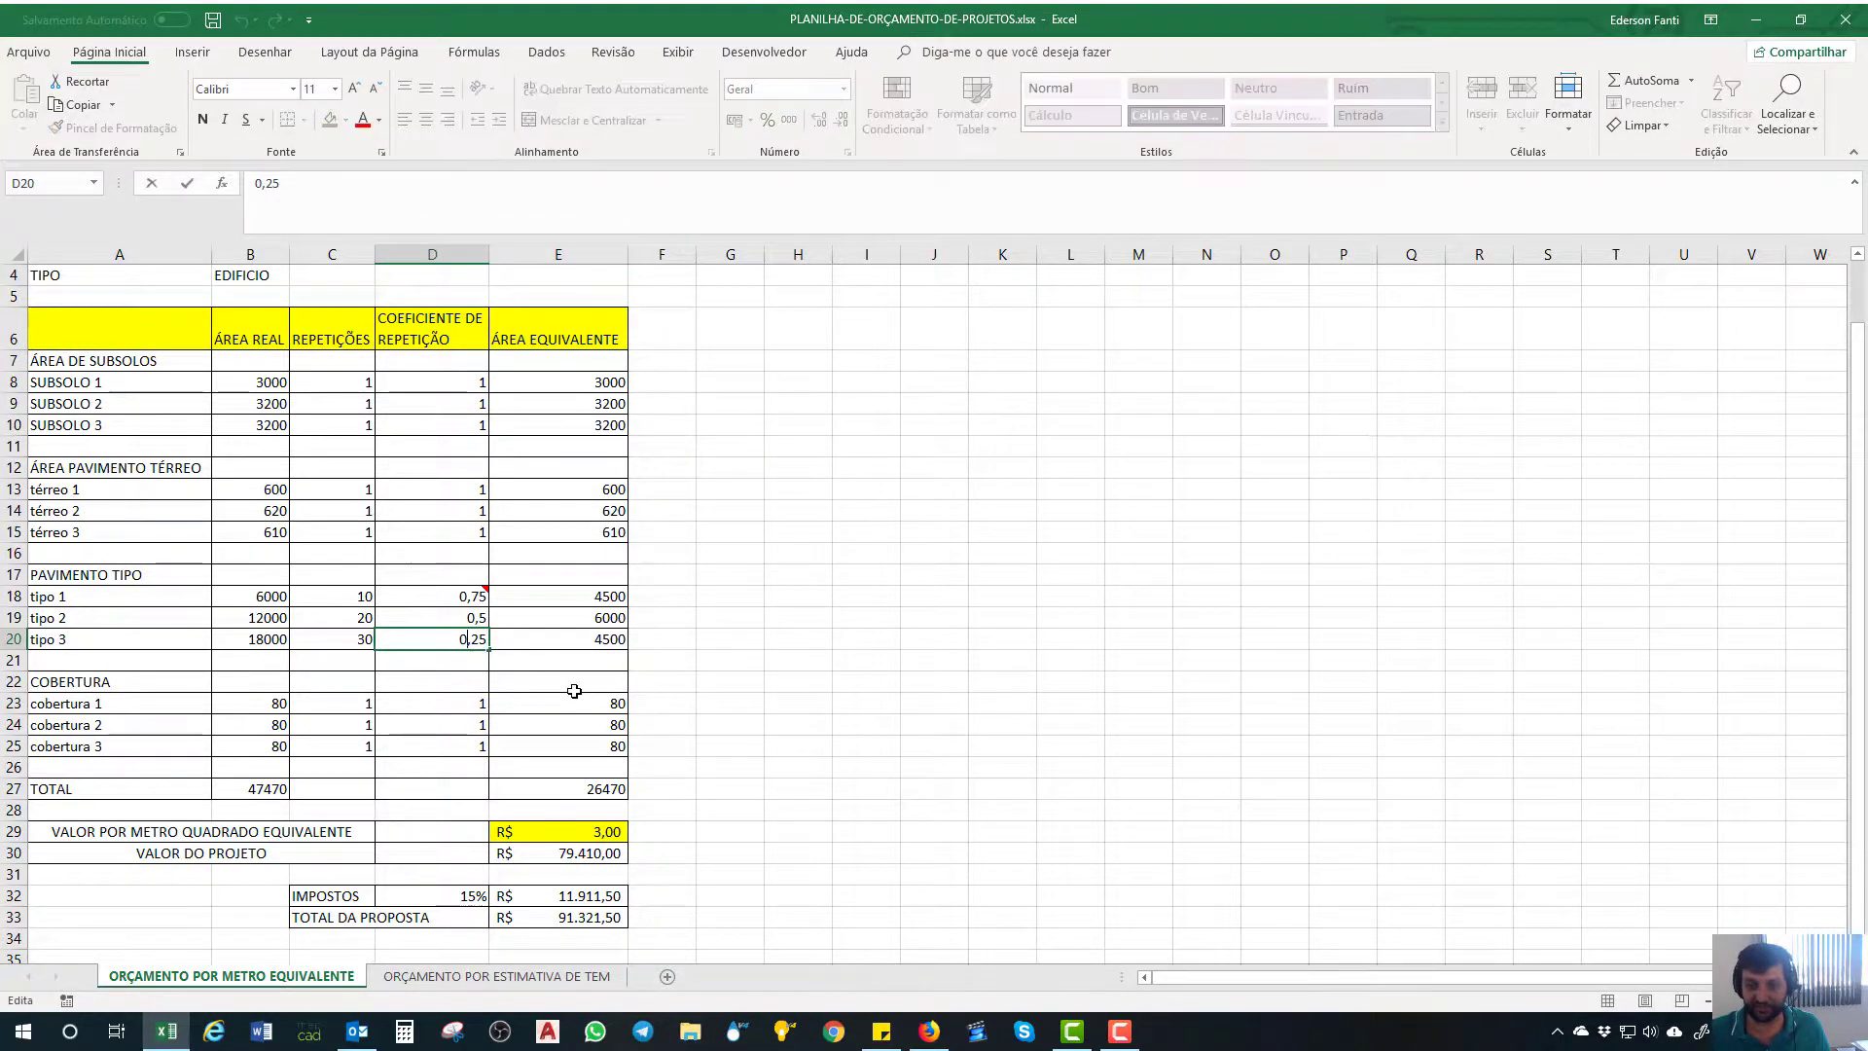
{"action": "double_click", "coordinate": [557, 634]}
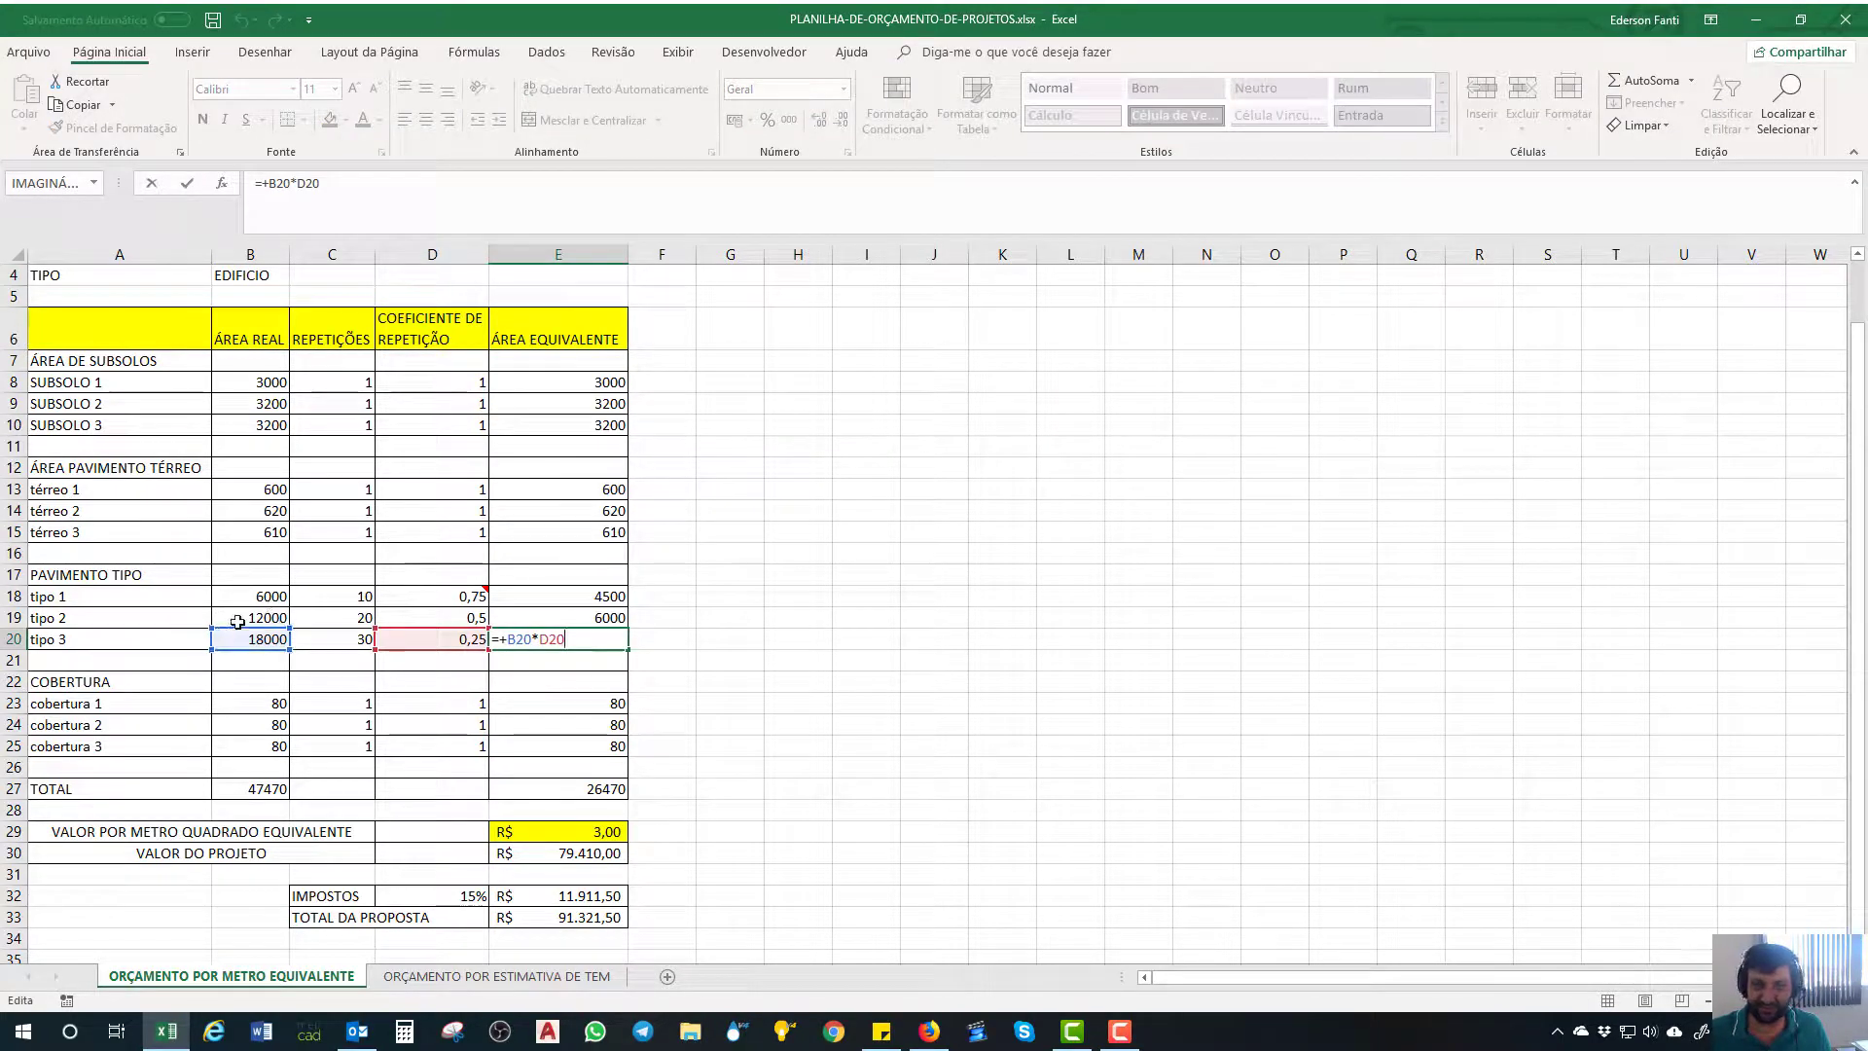
{"action": "key", "text": "Escape"}
{"action": "double_click", "coordinate": [571, 616]}
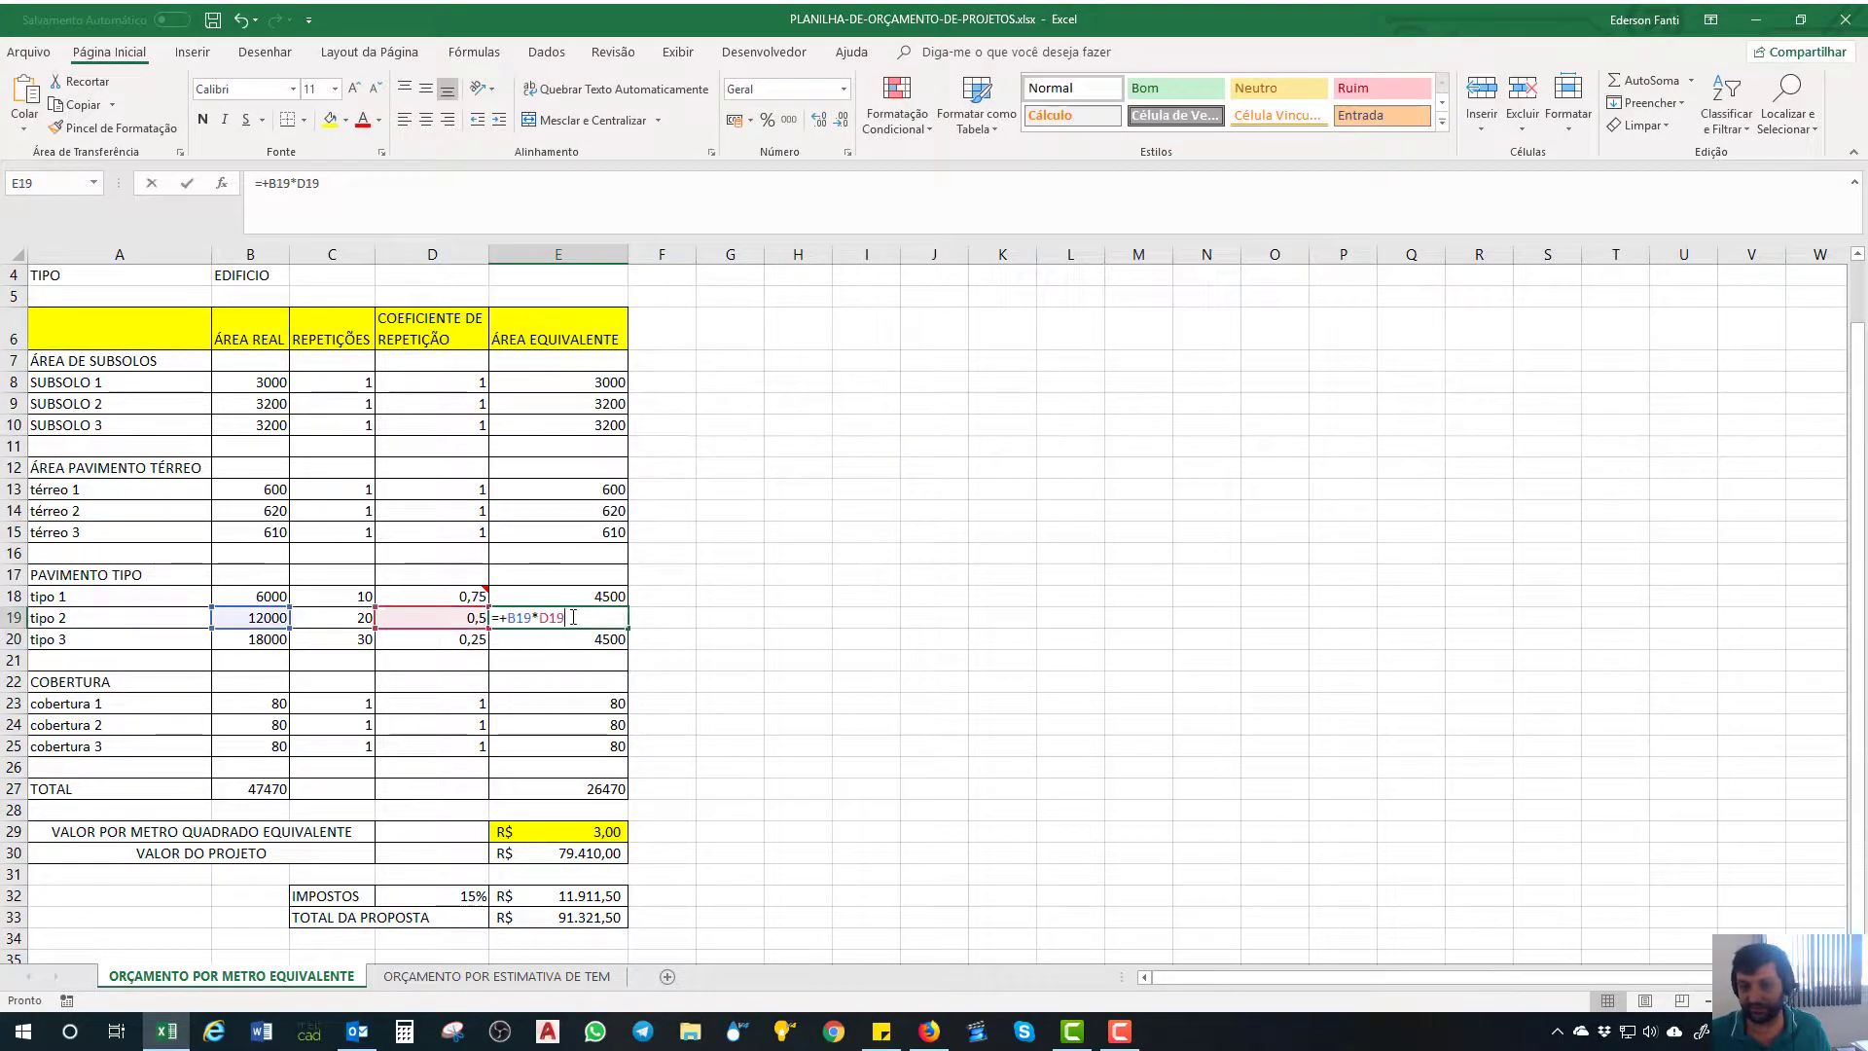
{"action": "key", "text": "Escape"}
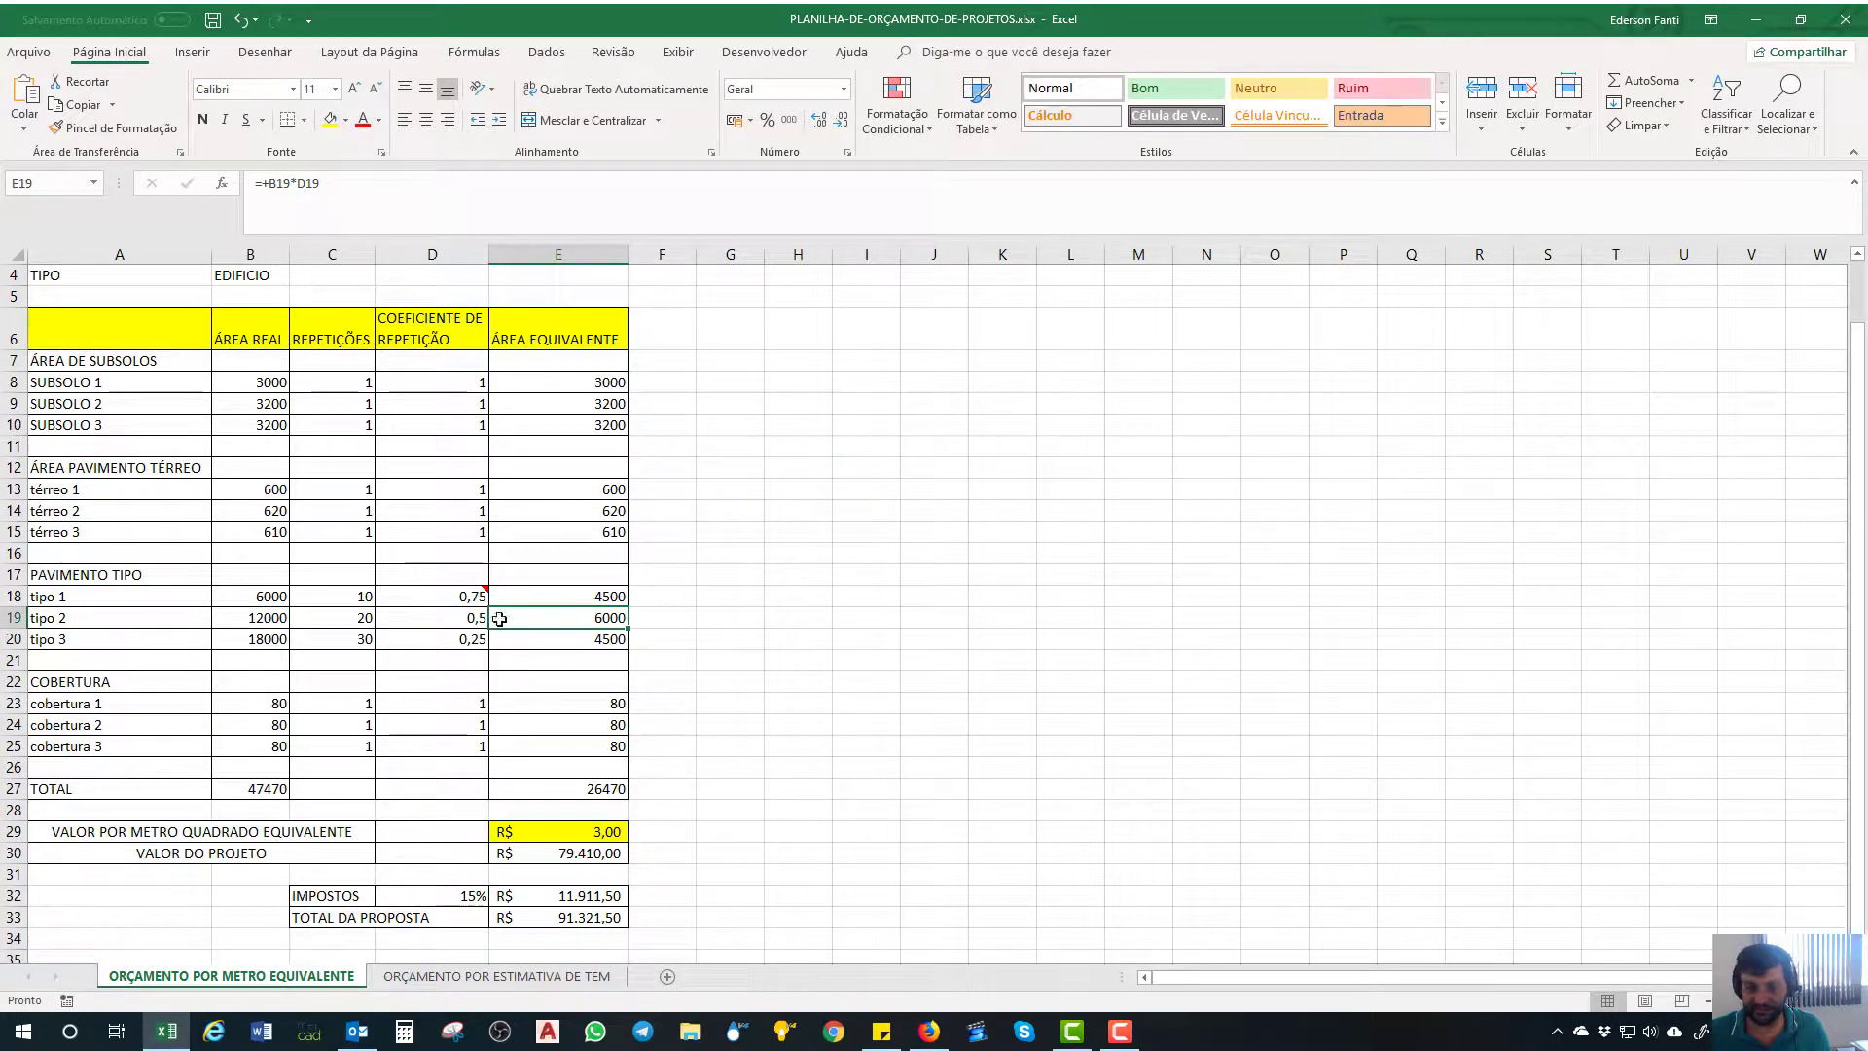
{"action": "left_click", "coordinate": [613, 640]}
{"action": "double_click", "coordinate": [545, 634]}
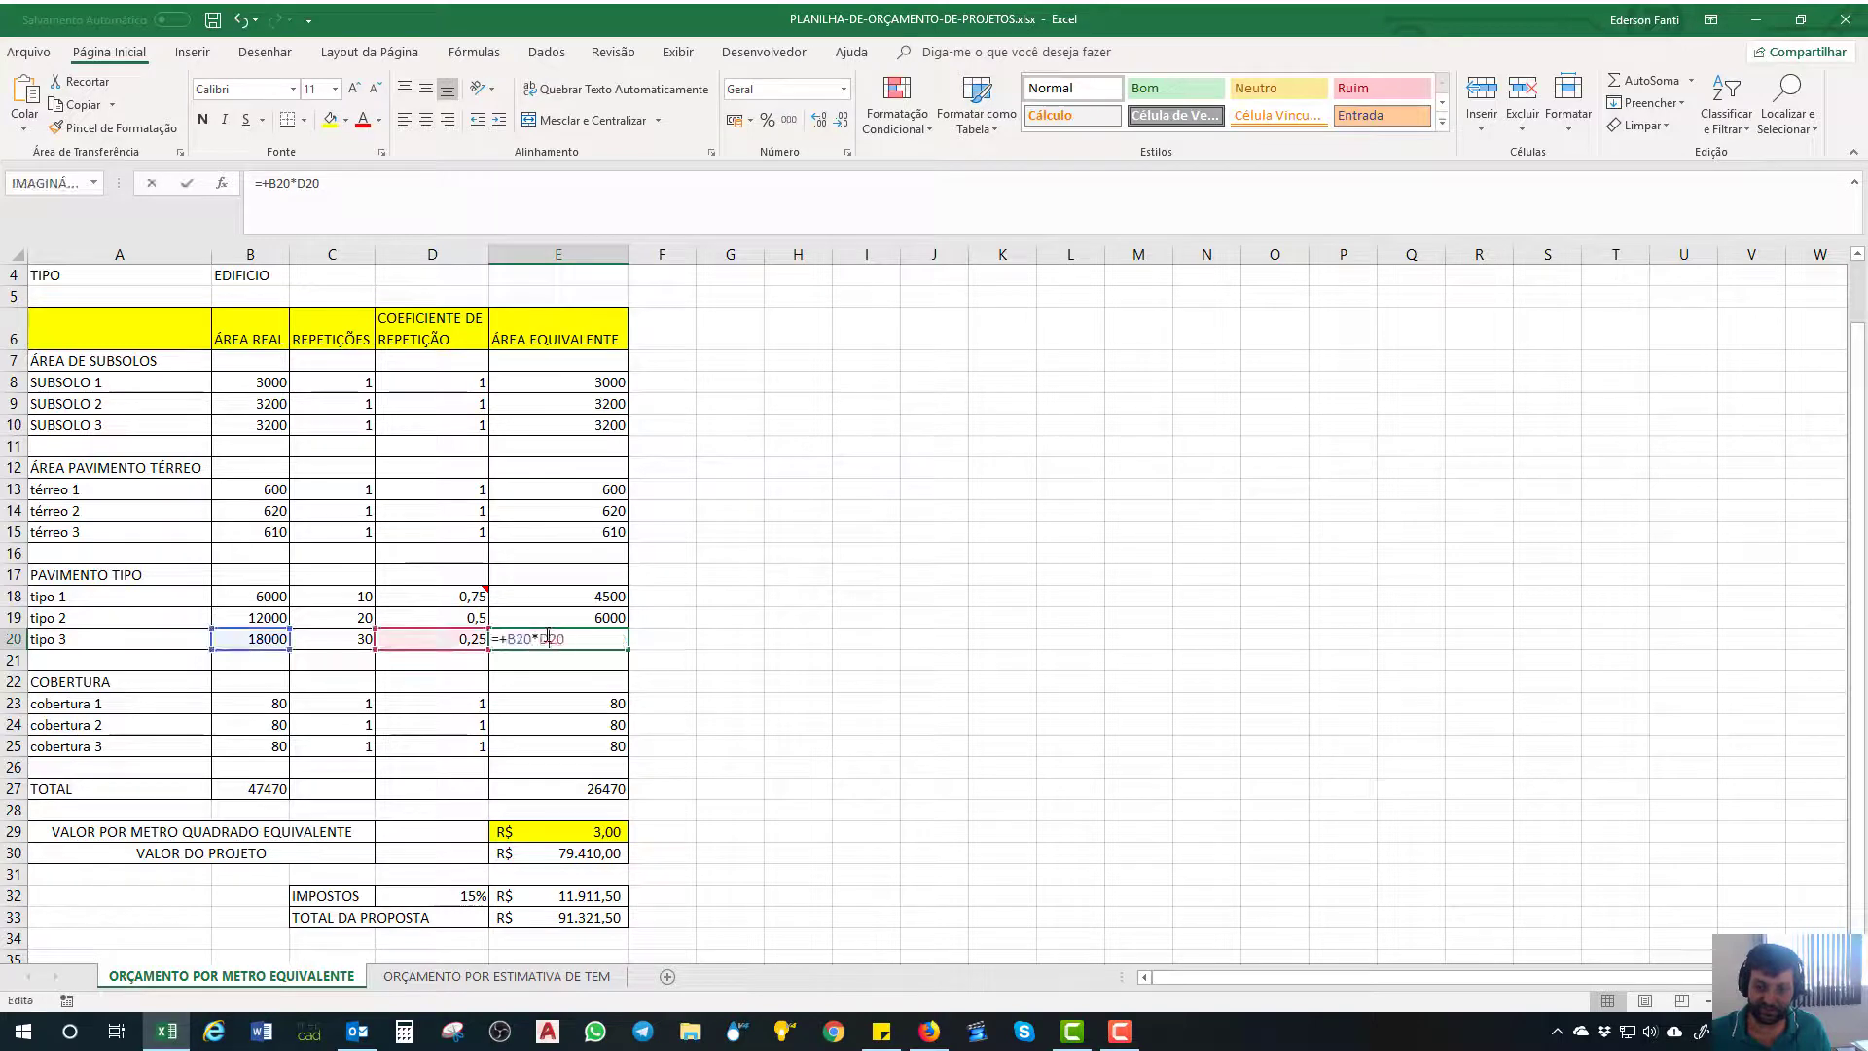
{"action": "key", "text": "Escape"}
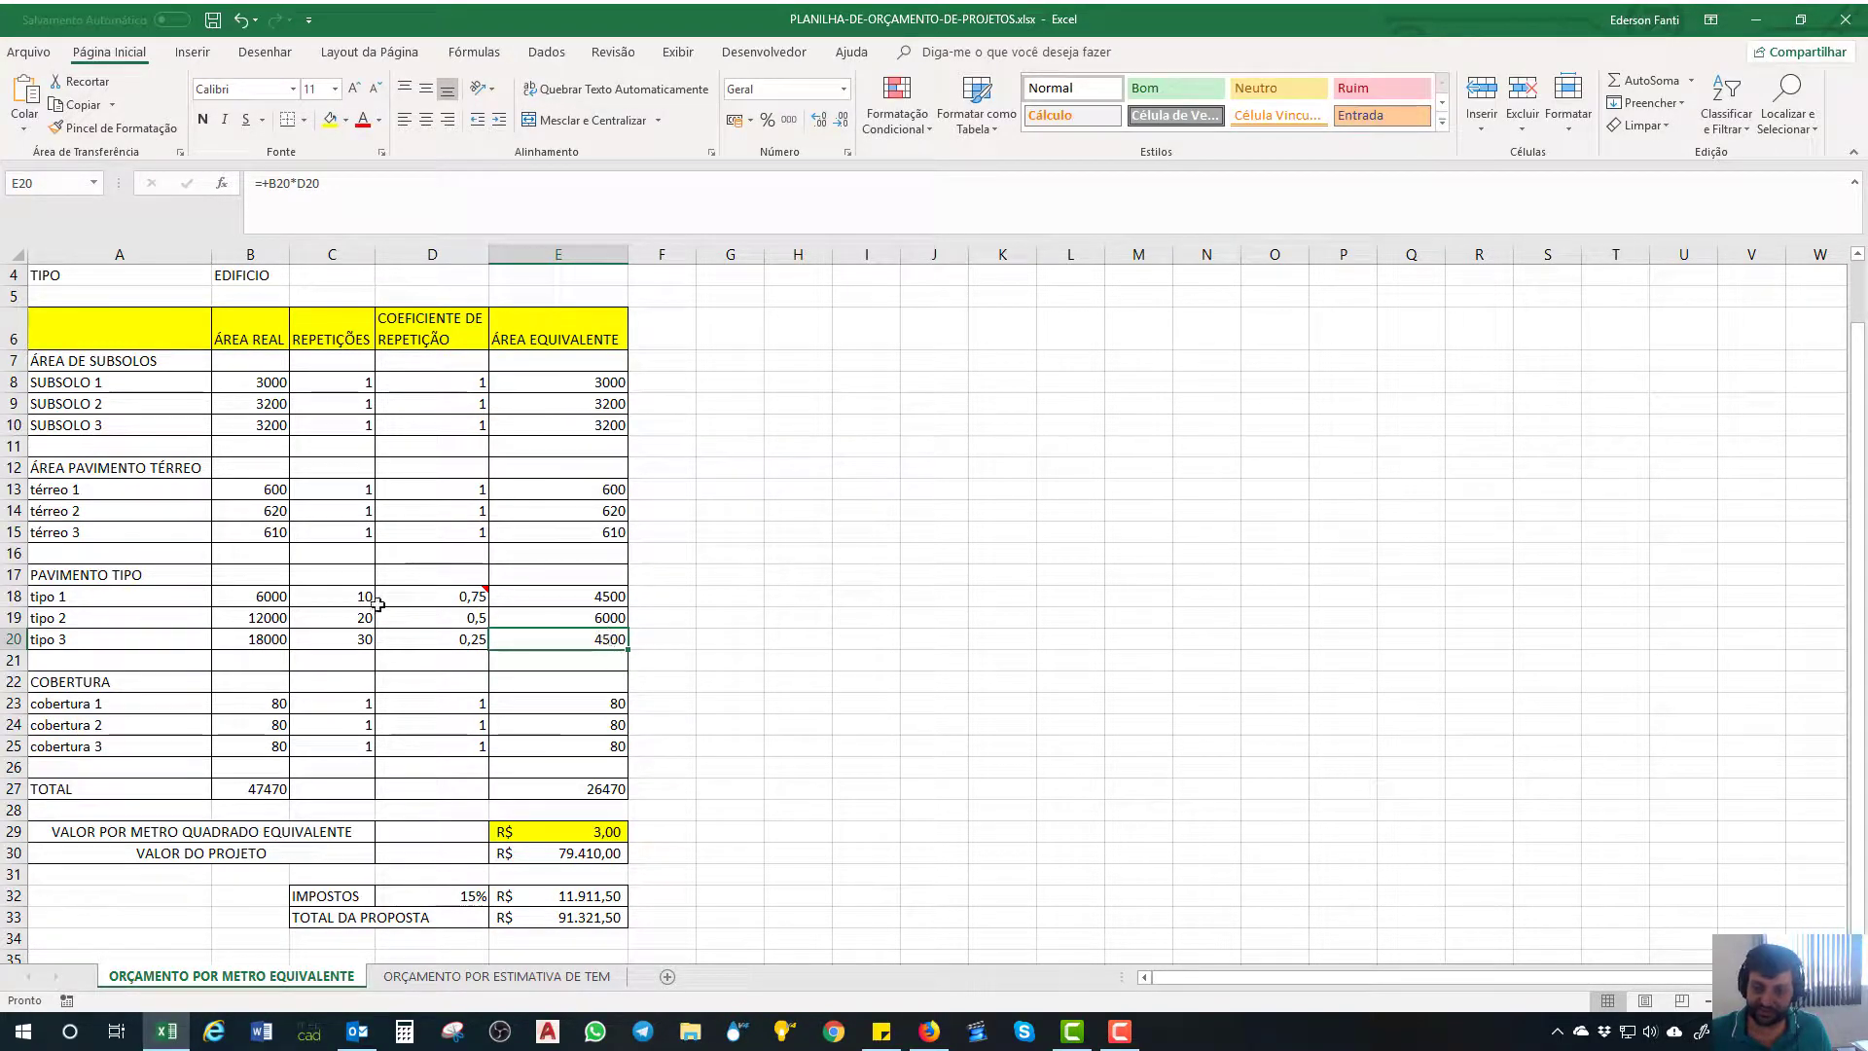
- Compare the sum of the tipo floors' real areas in B18:B20 with their equivalent areas in E18:E20
{"action": "left_click_drag", "start_coordinate": [278, 594], "coordinate": [268, 640]}
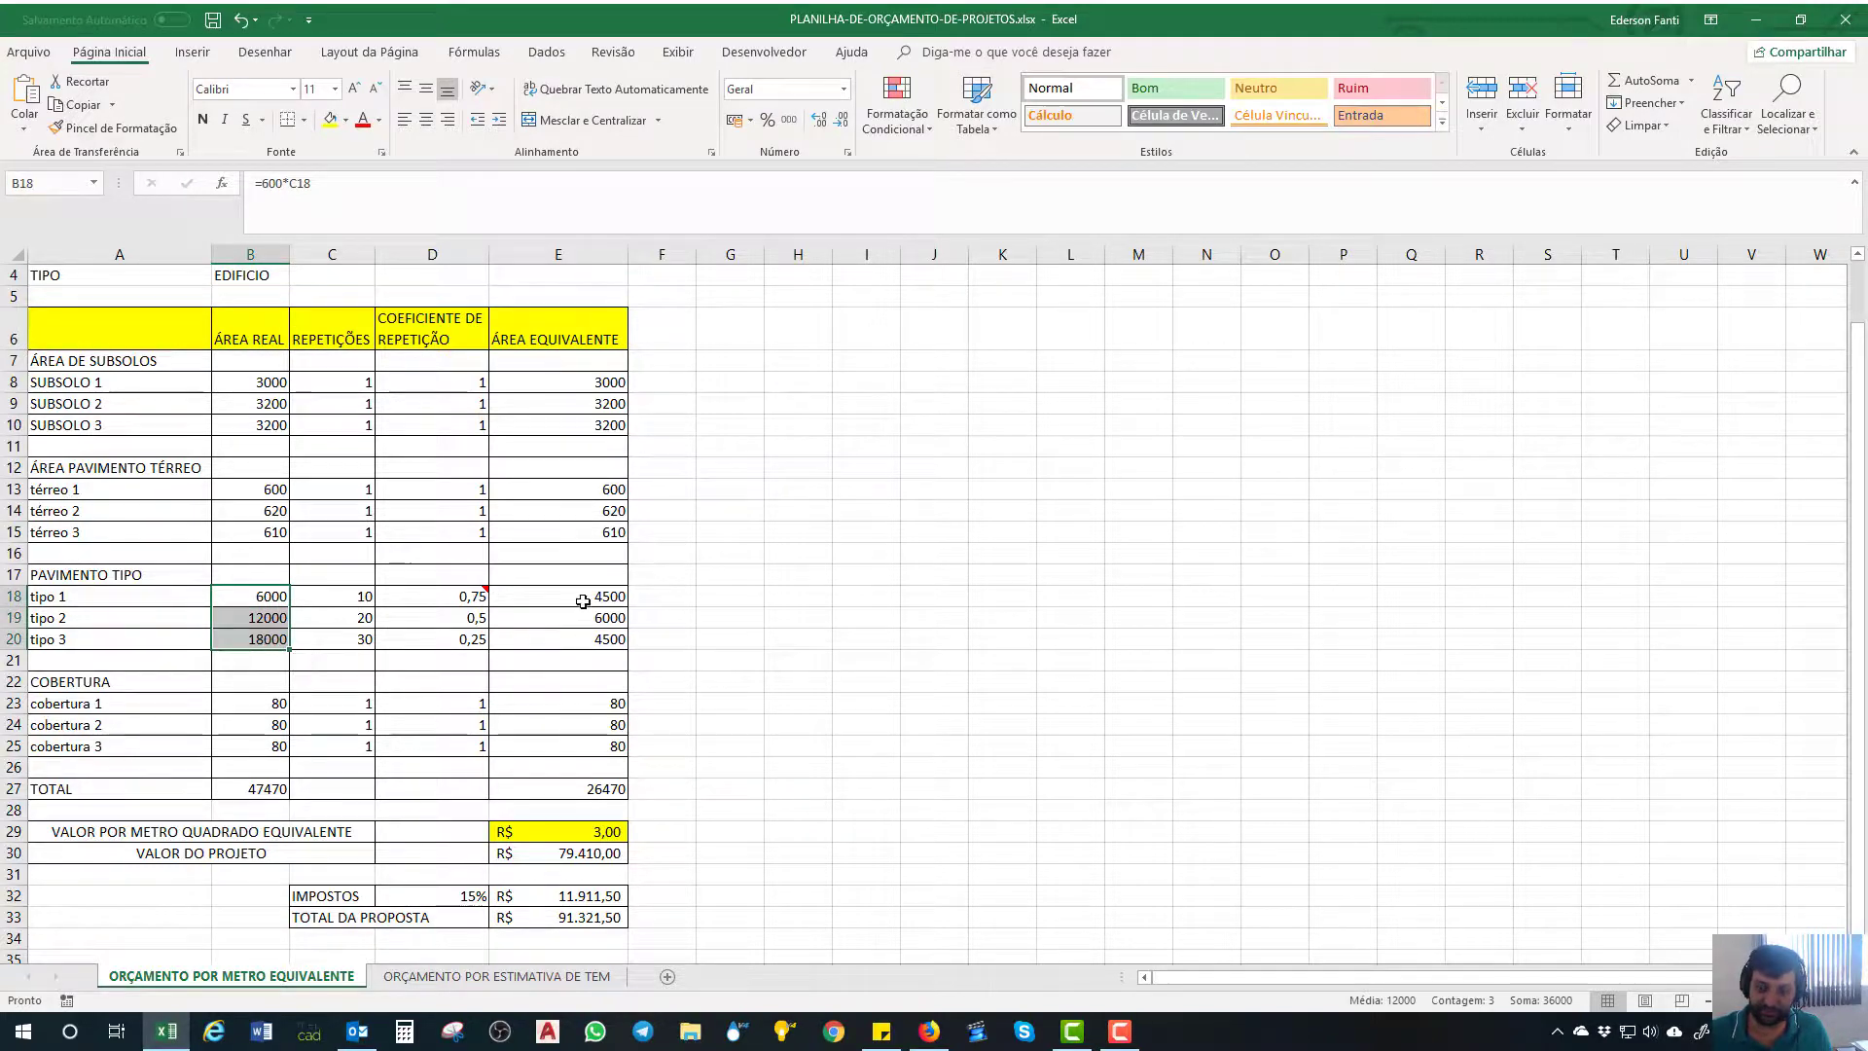
{"action": "left_click_drag", "start_coordinate": [583, 596], "coordinate": [590, 634]}
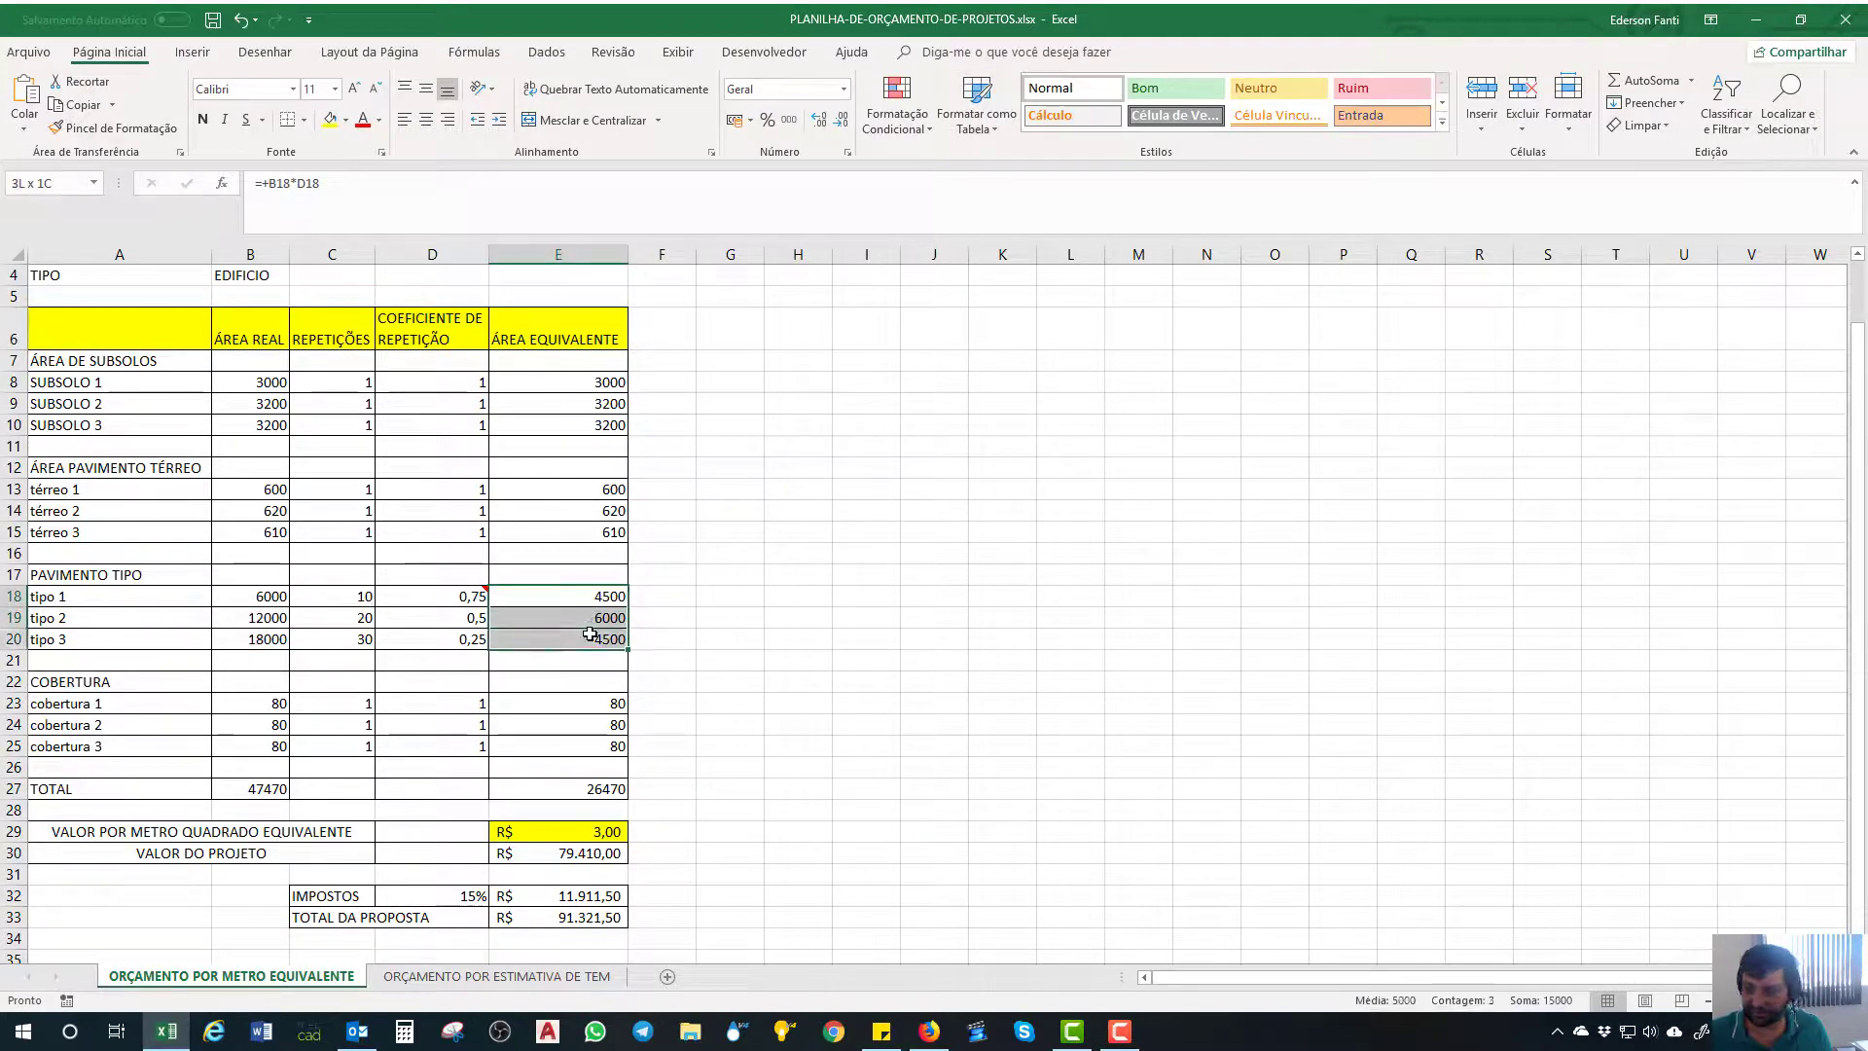
{"action": "left_click", "coordinate": [784, 621]}
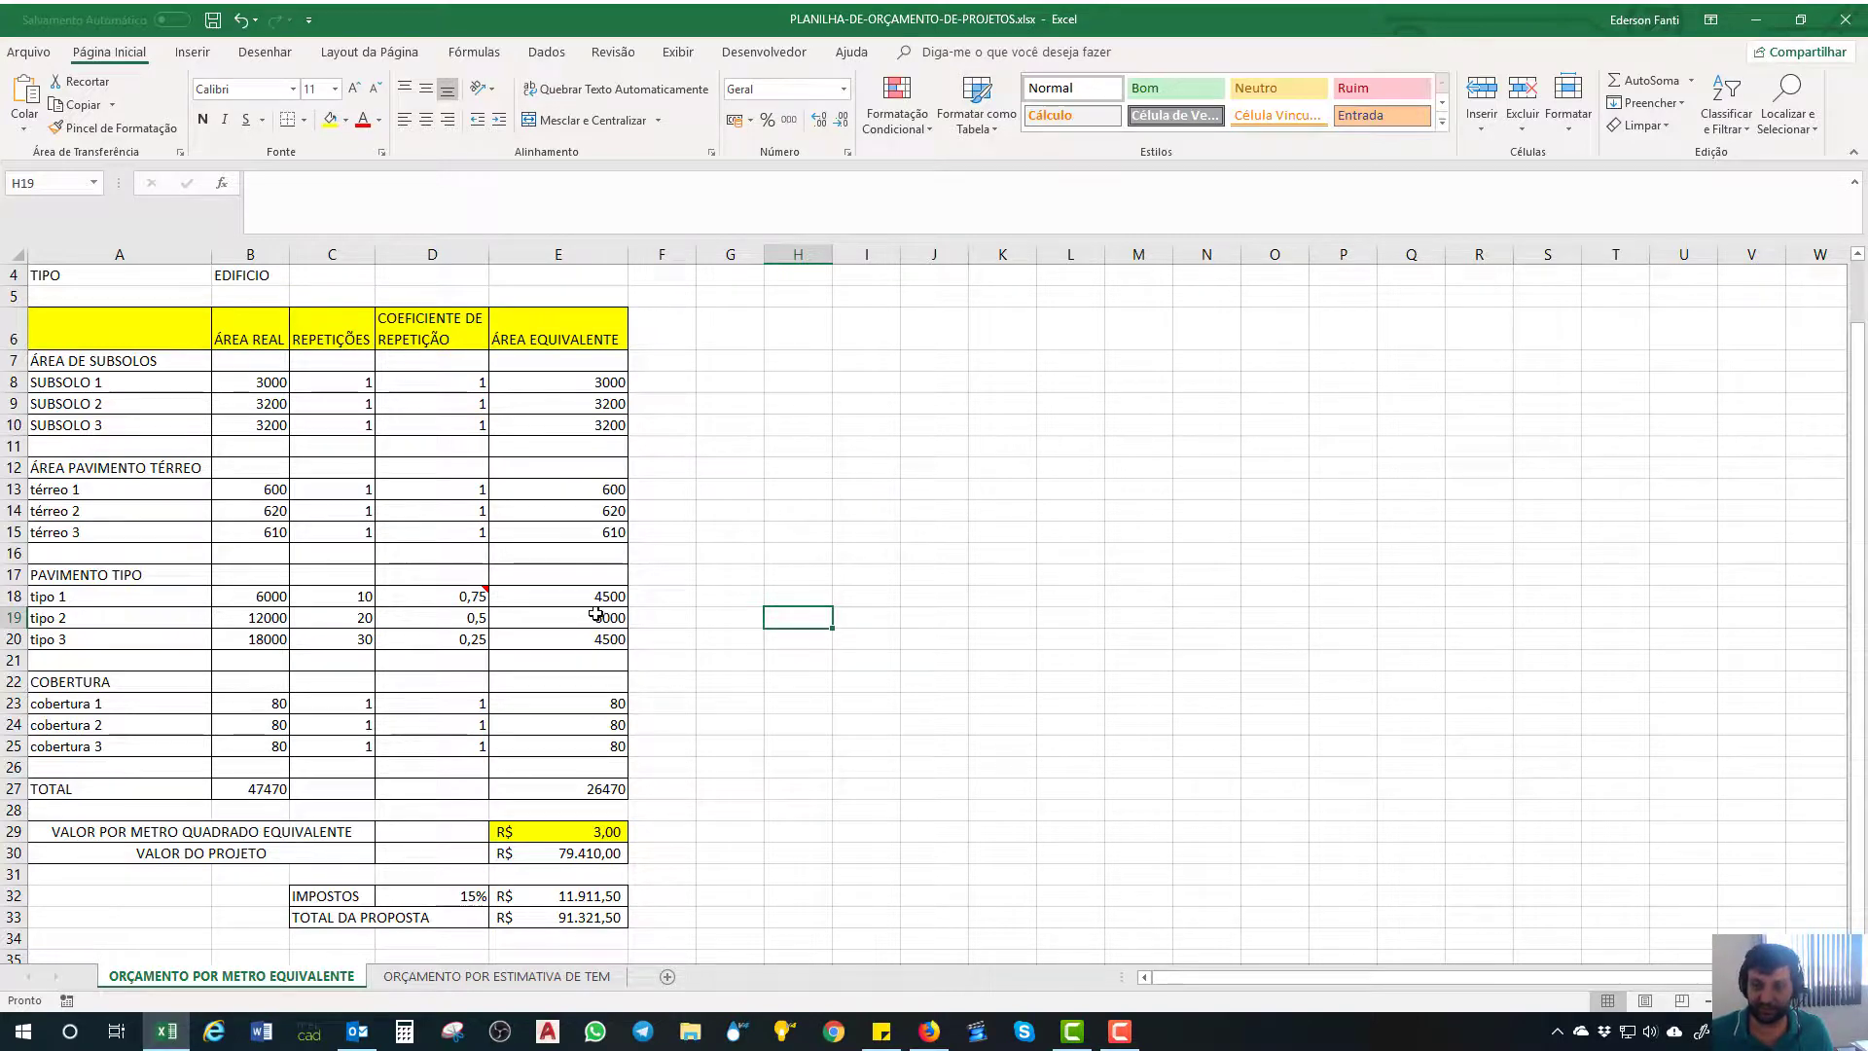
- Review the real areas of SUBSOLO 1, 2 and 3, and the coefficient and equivalent area formula of SUBSOLO 1
{"action": "left_click", "coordinate": [238, 380]}
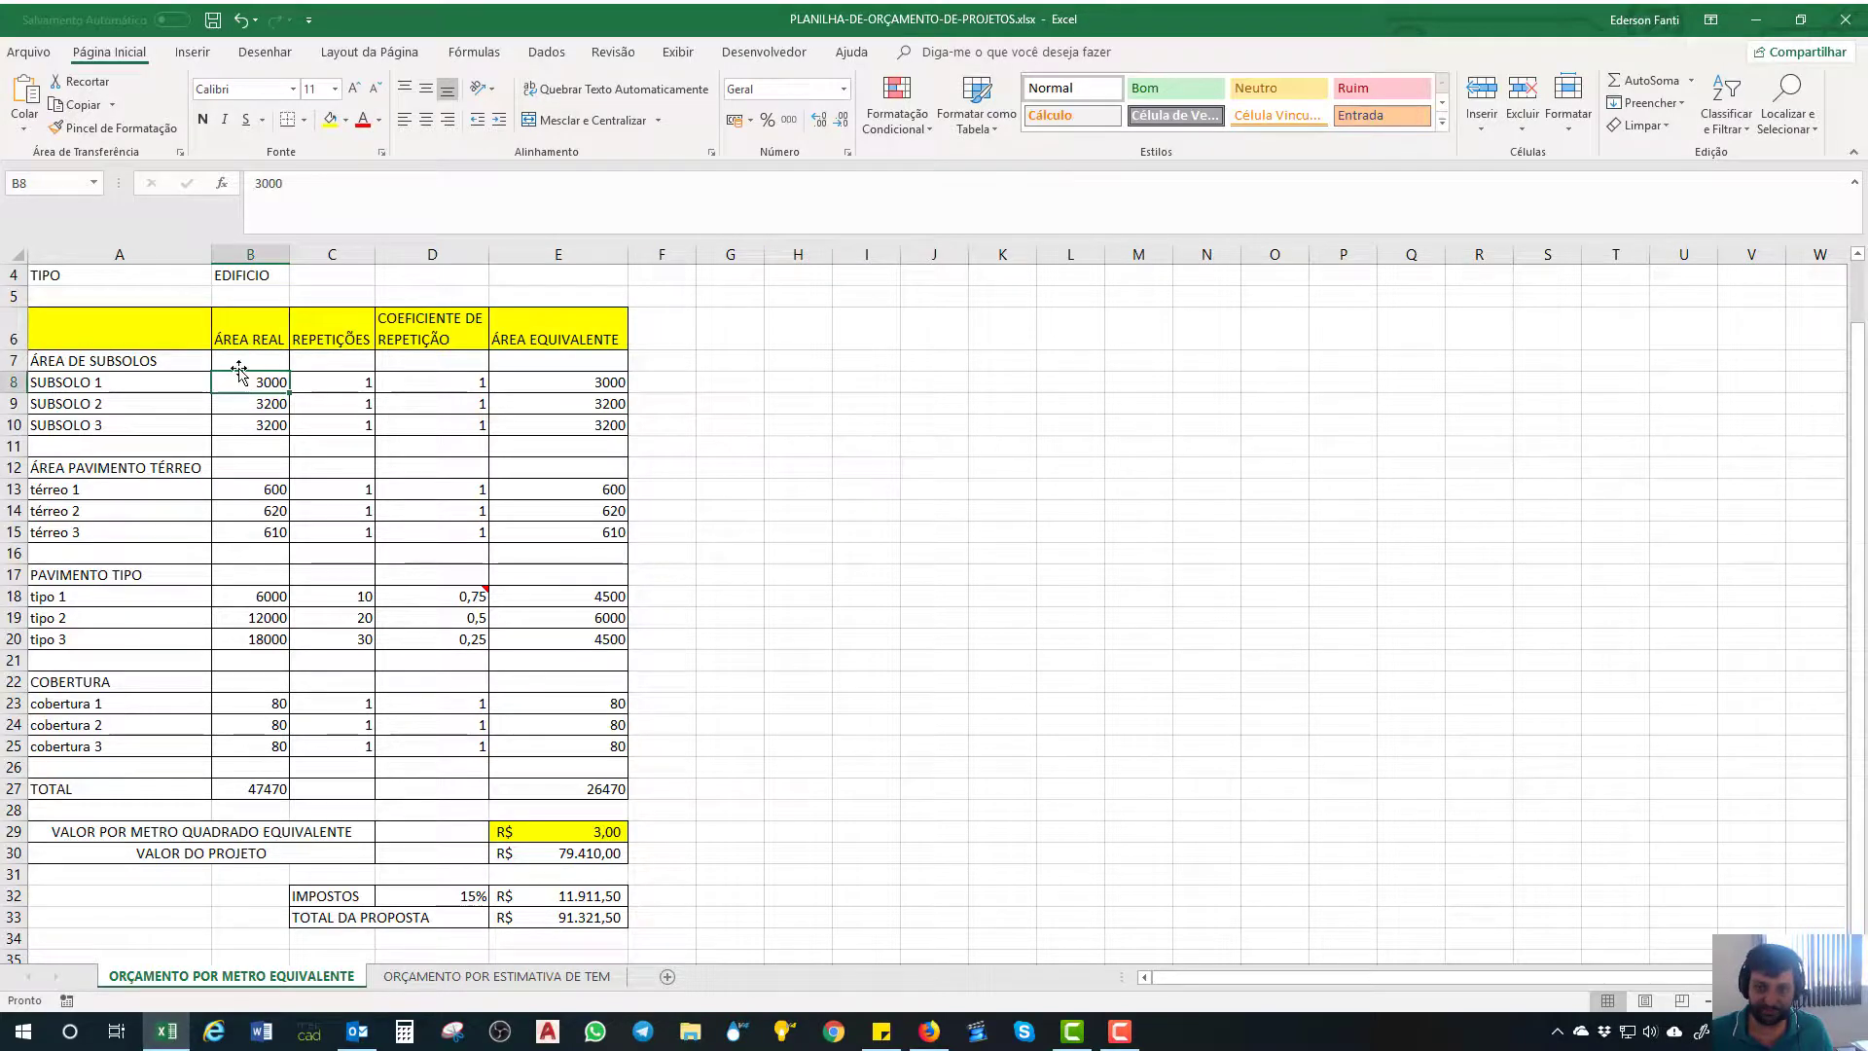
{"action": "left_click", "coordinate": [446, 381]}
{"action": "left_click", "coordinate": [574, 377]}
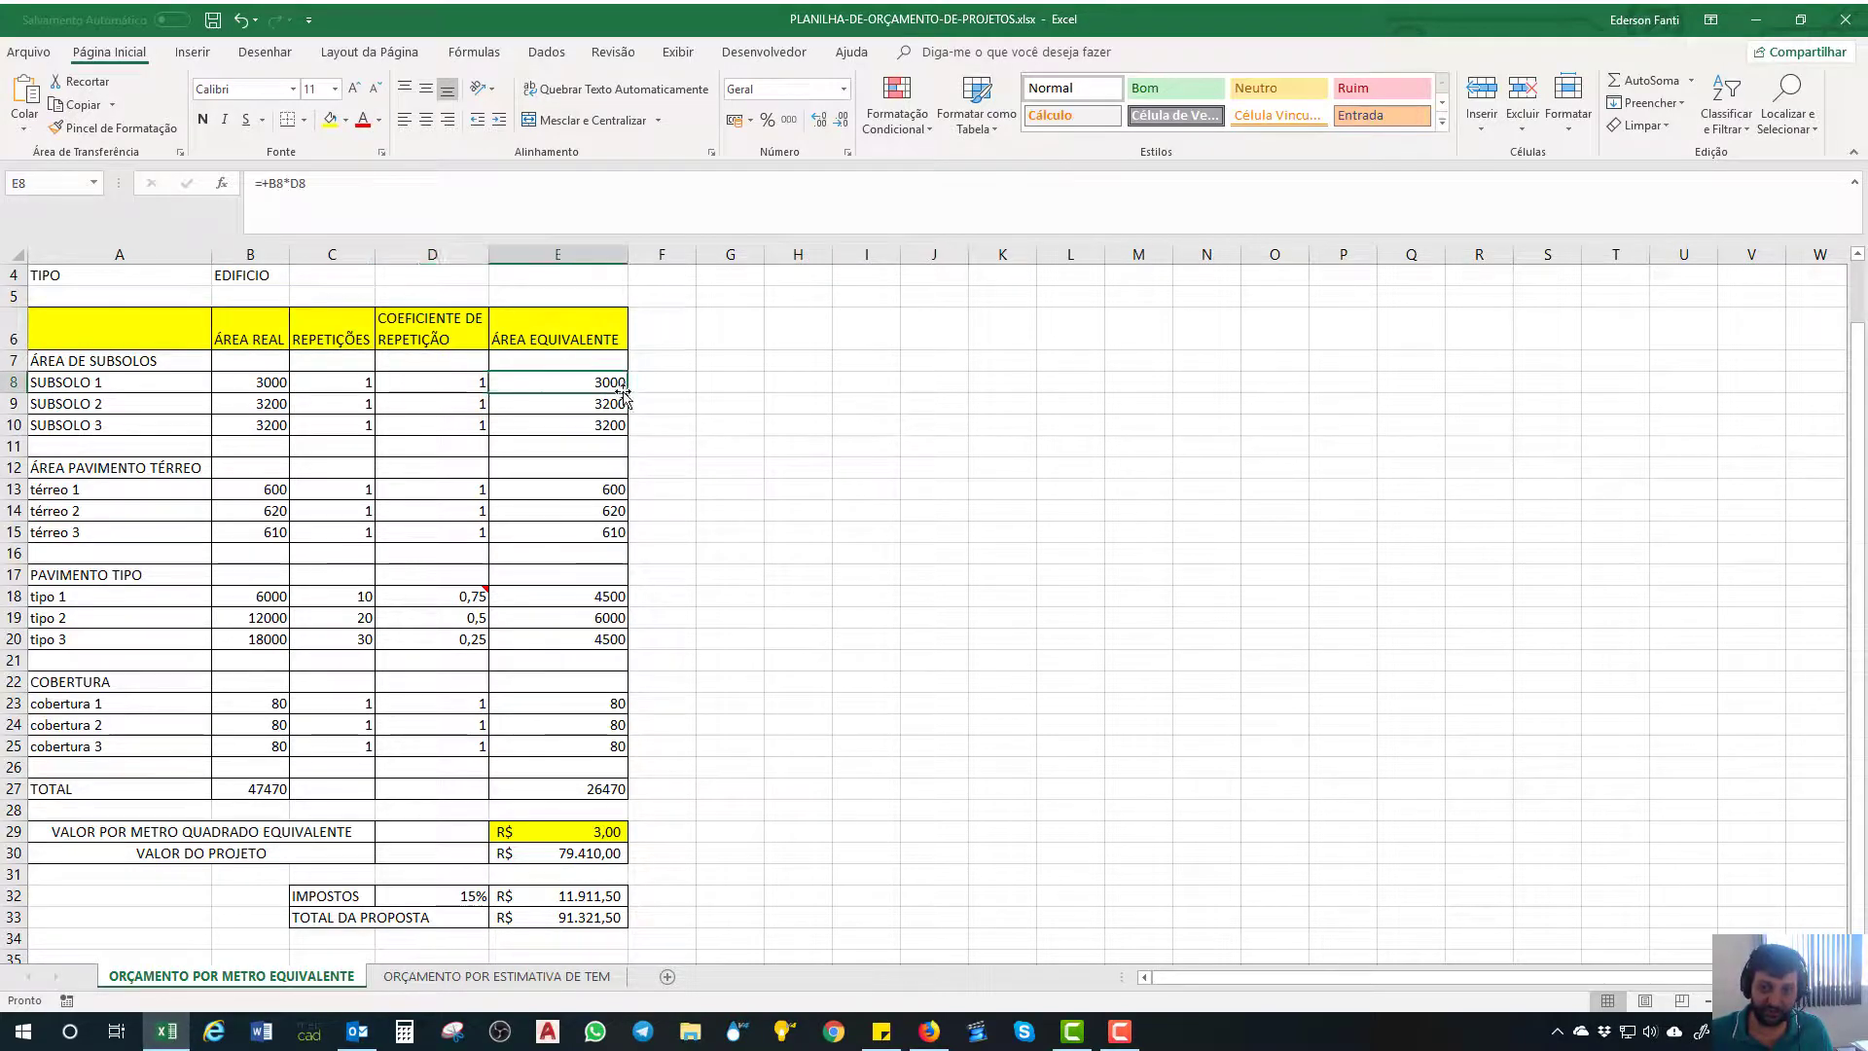
{"action": "left_click", "coordinate": [251, 380]}
{"action": "key", "text": "Down"}
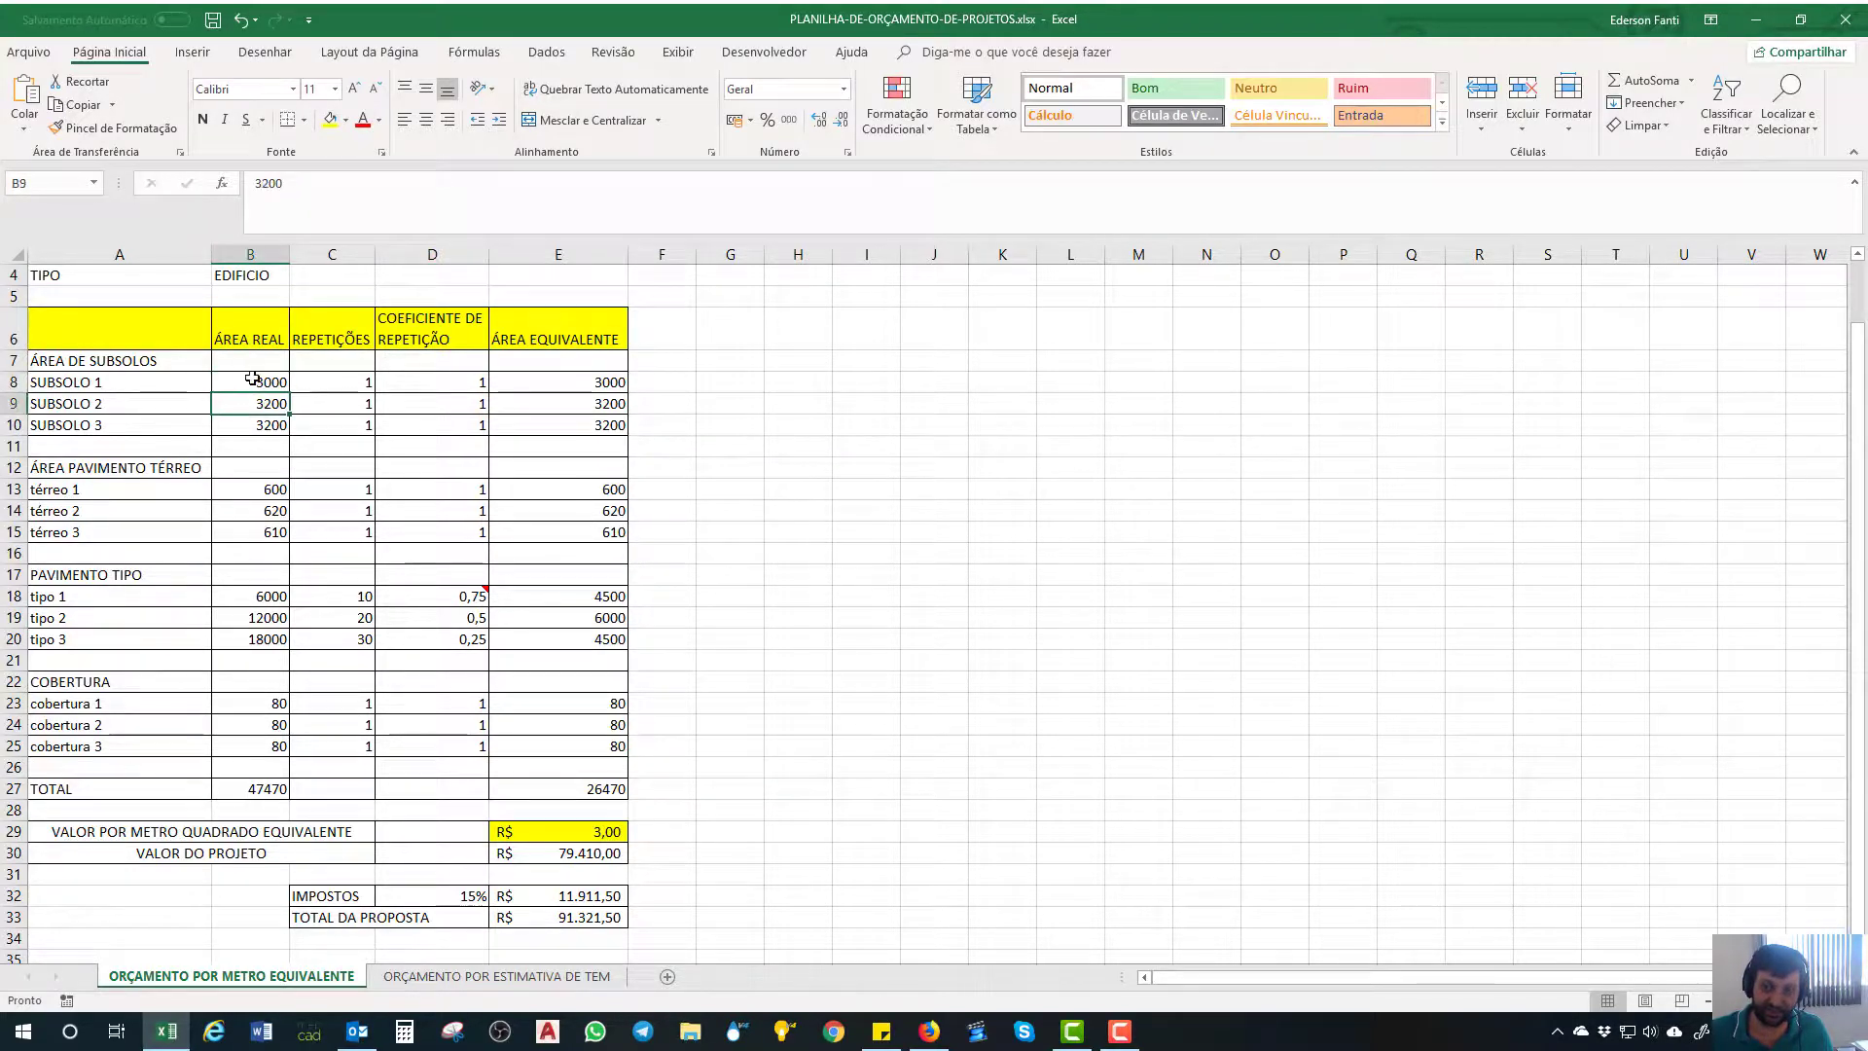
{"action": "left_click", "coordinate": [253, 379]}
{"action": "left_click", "coordinate": [251, 408]}
{"action": "left_click", "coordinate": [250, 425]}
{"action": "left_click", "coordinate": [253, 405]}
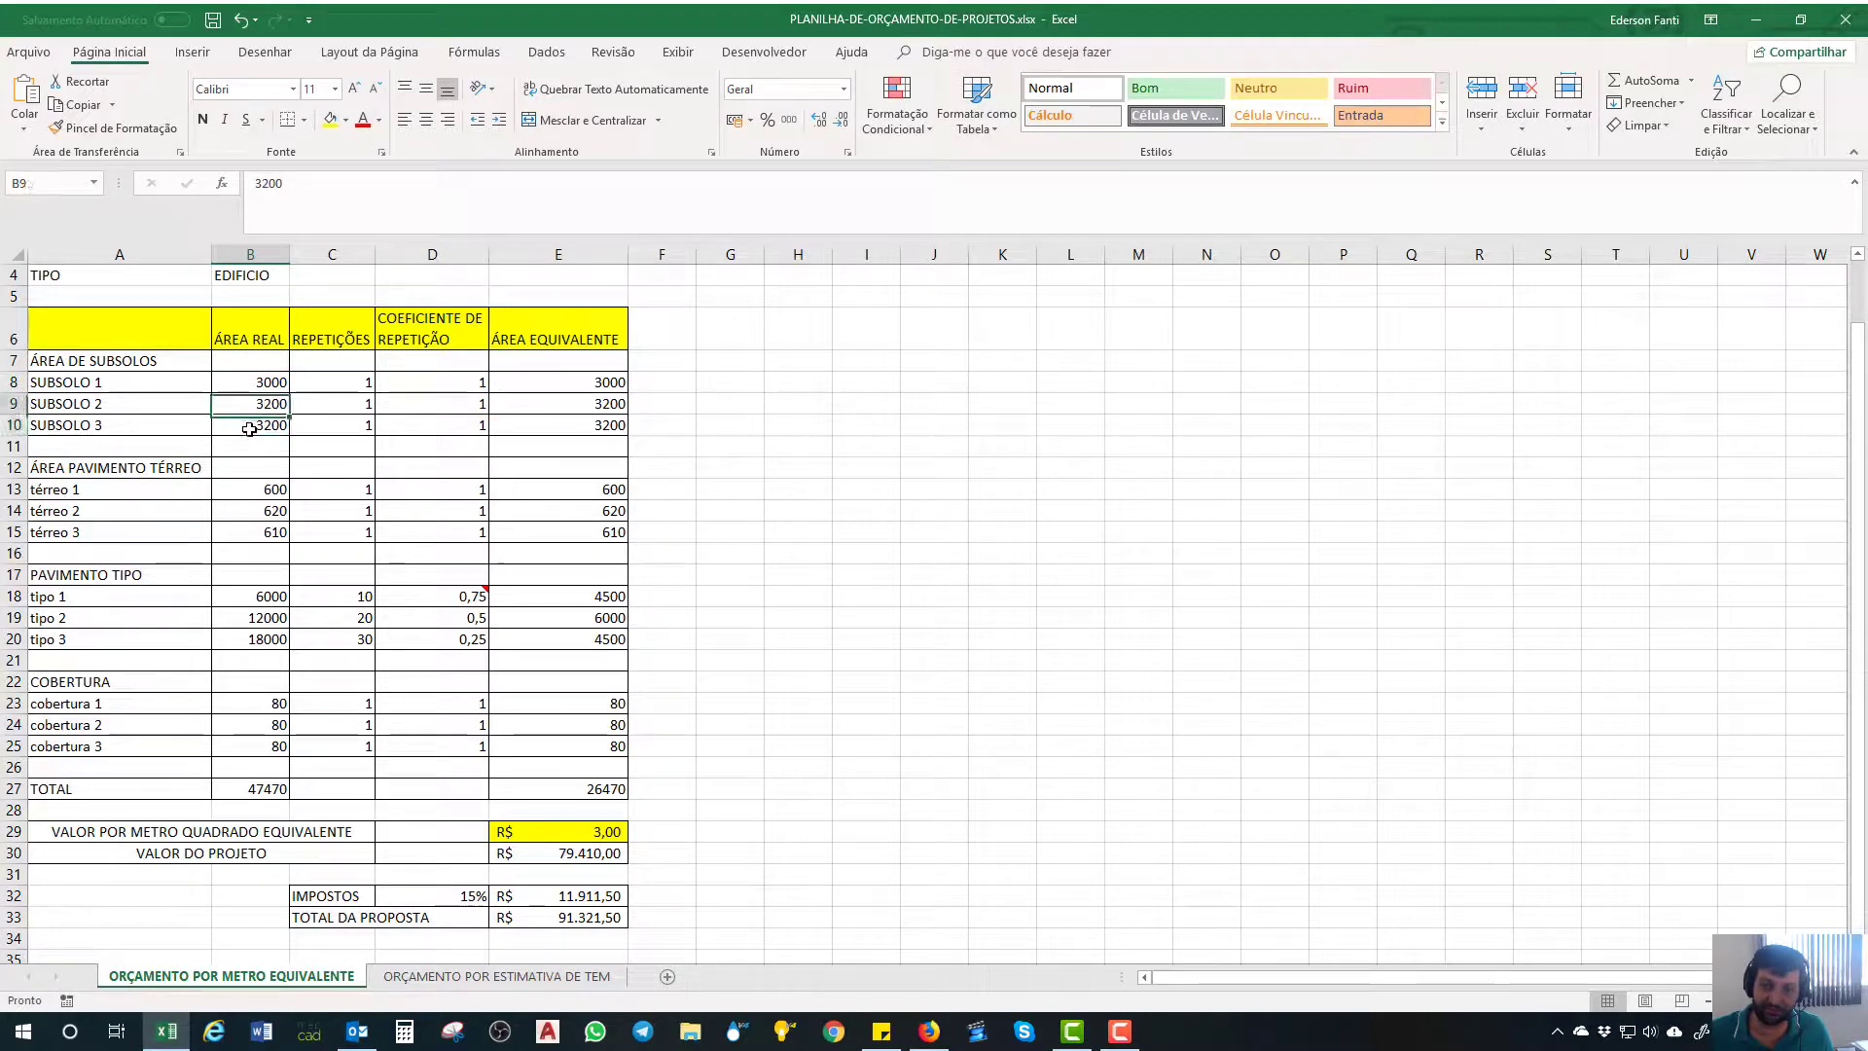
{"action": "left_click", "coordinate": [252, 425]}
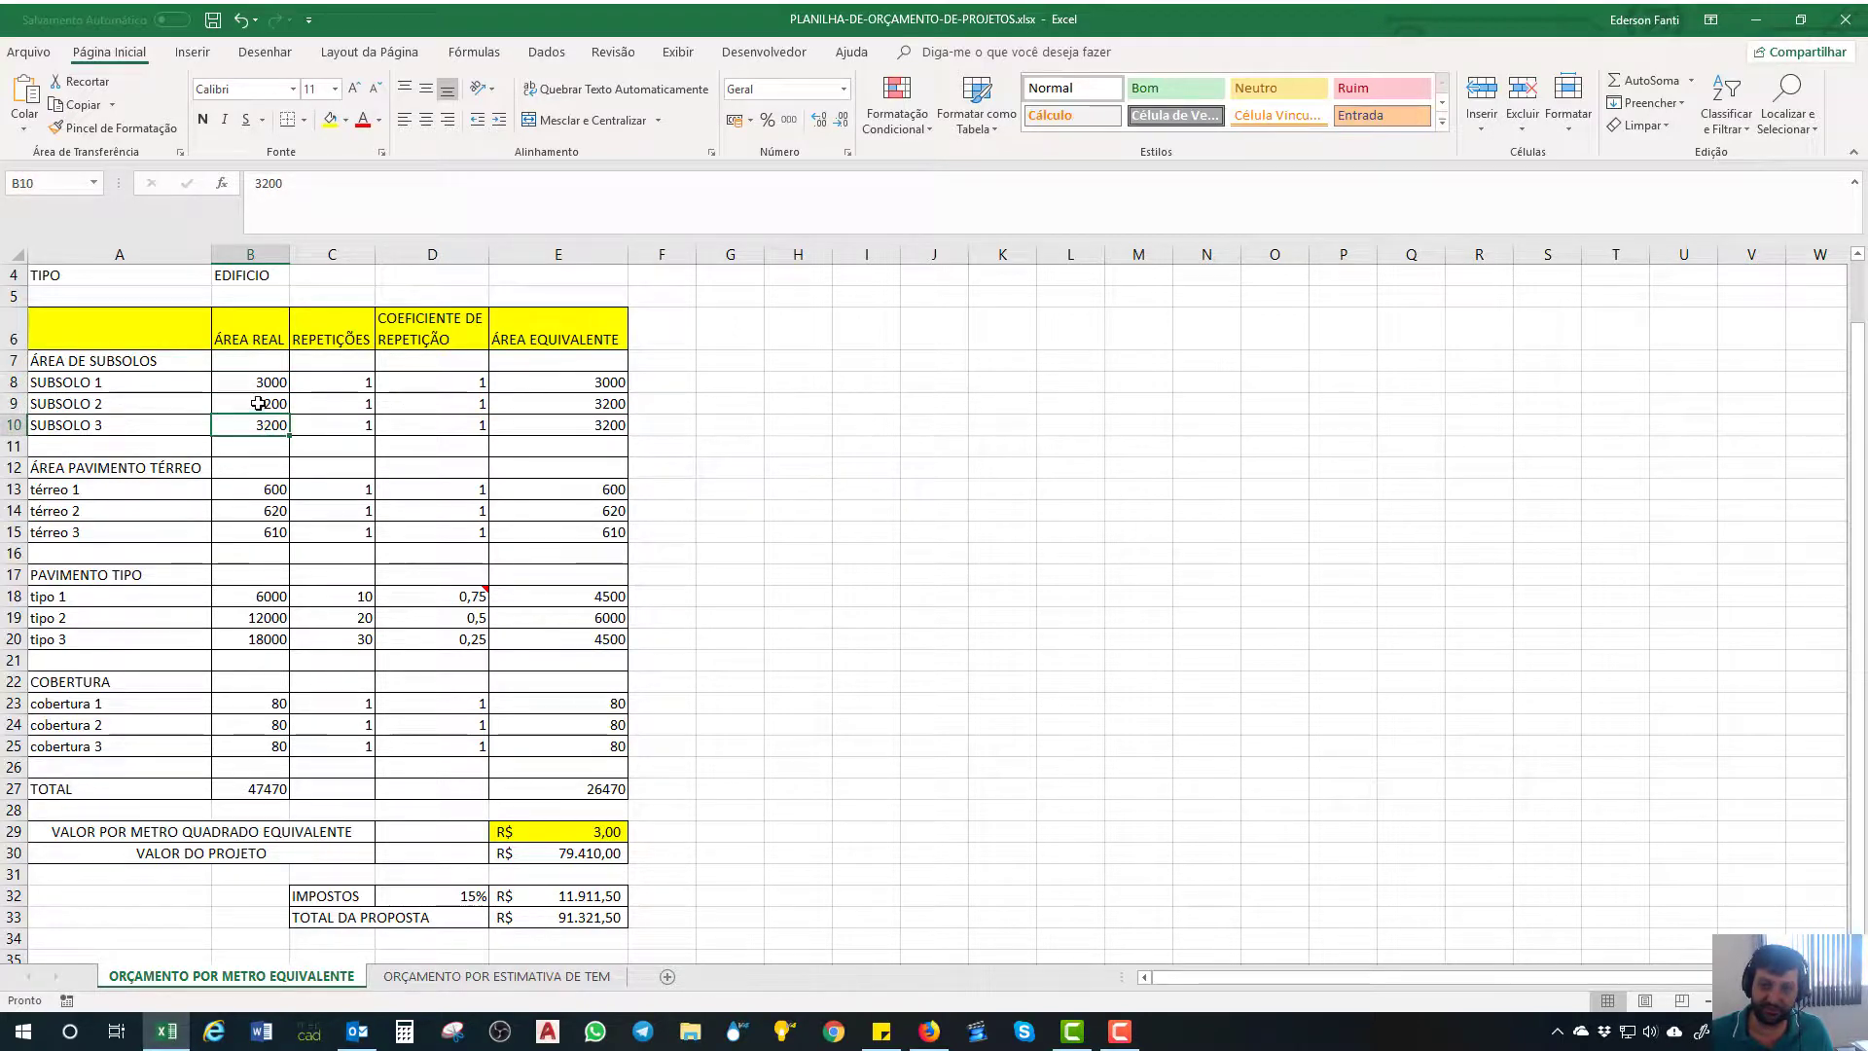
{"action": "left_click", "coordinate": [258, 402]}
- Try a repetition coefficient of 0,5 for SUBSOLO 2 in D9
{"action": "left_click", "coordinate": [445, 404]}
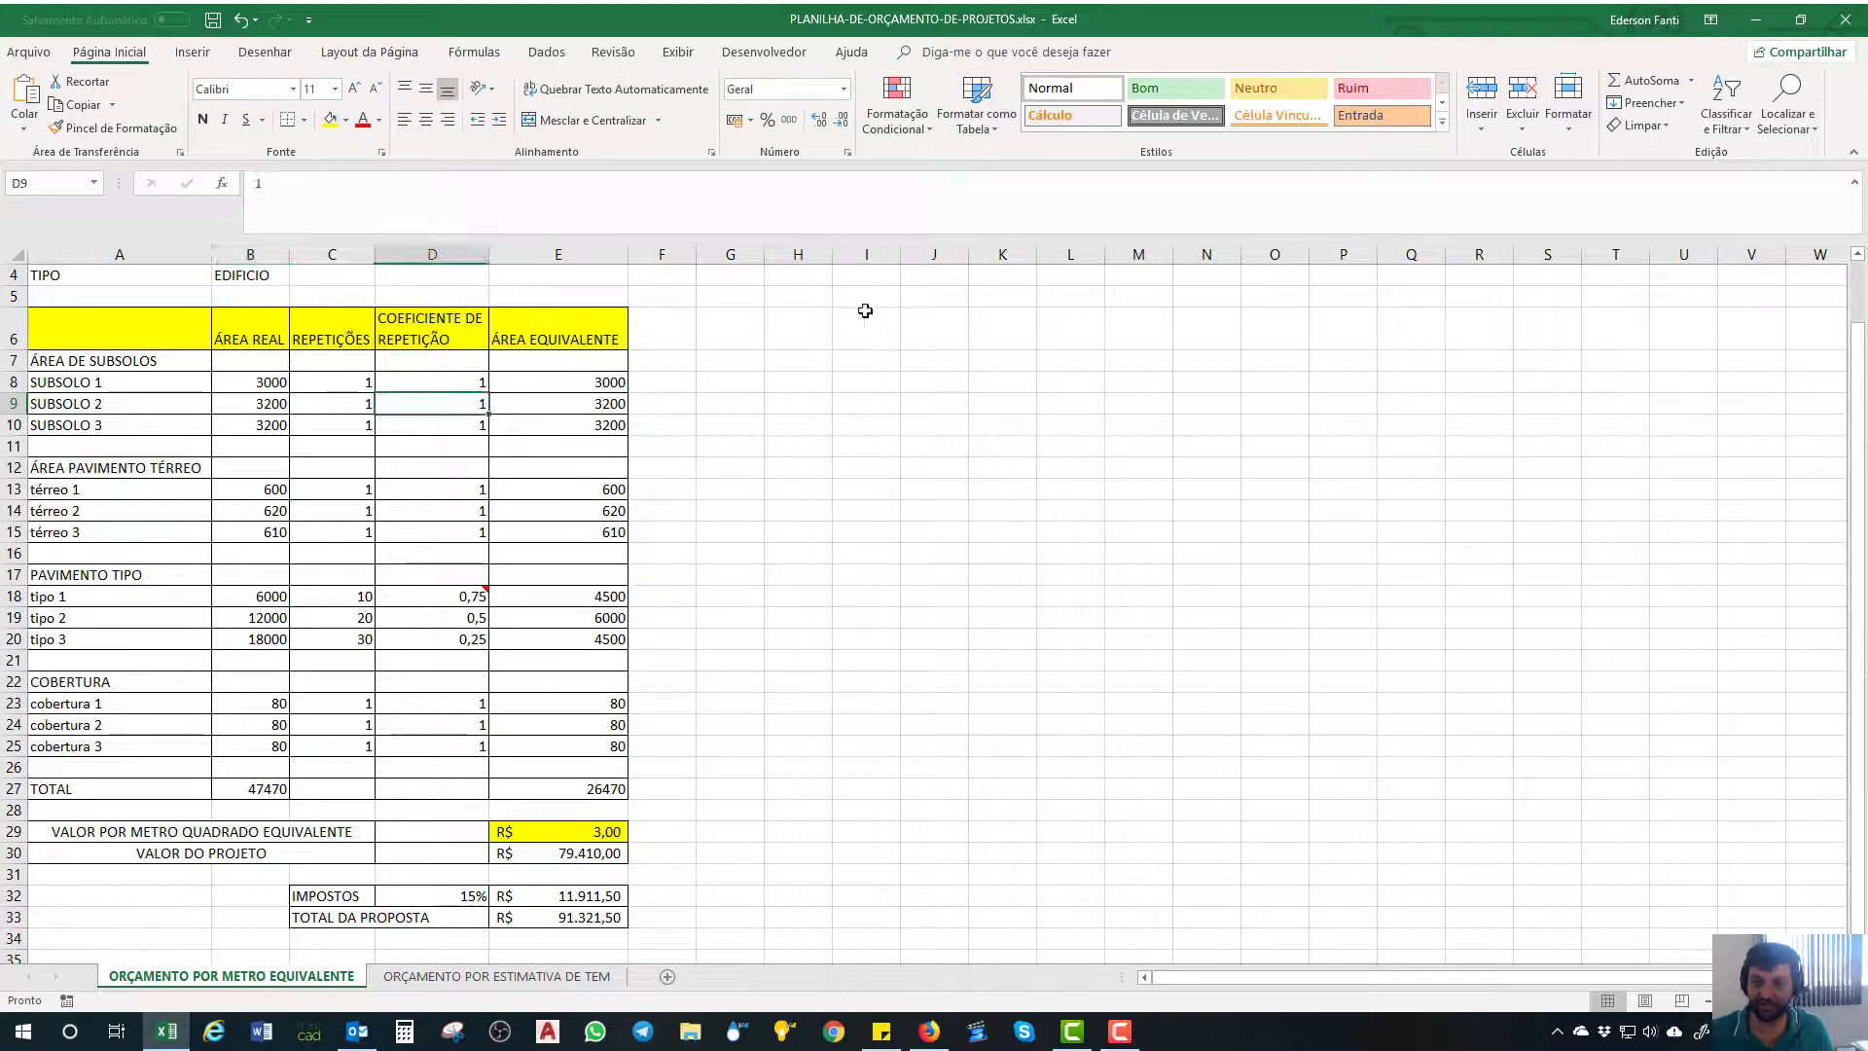
{"action": "type", "text": "0,5"}
{"action": "key", "text": "Return"}
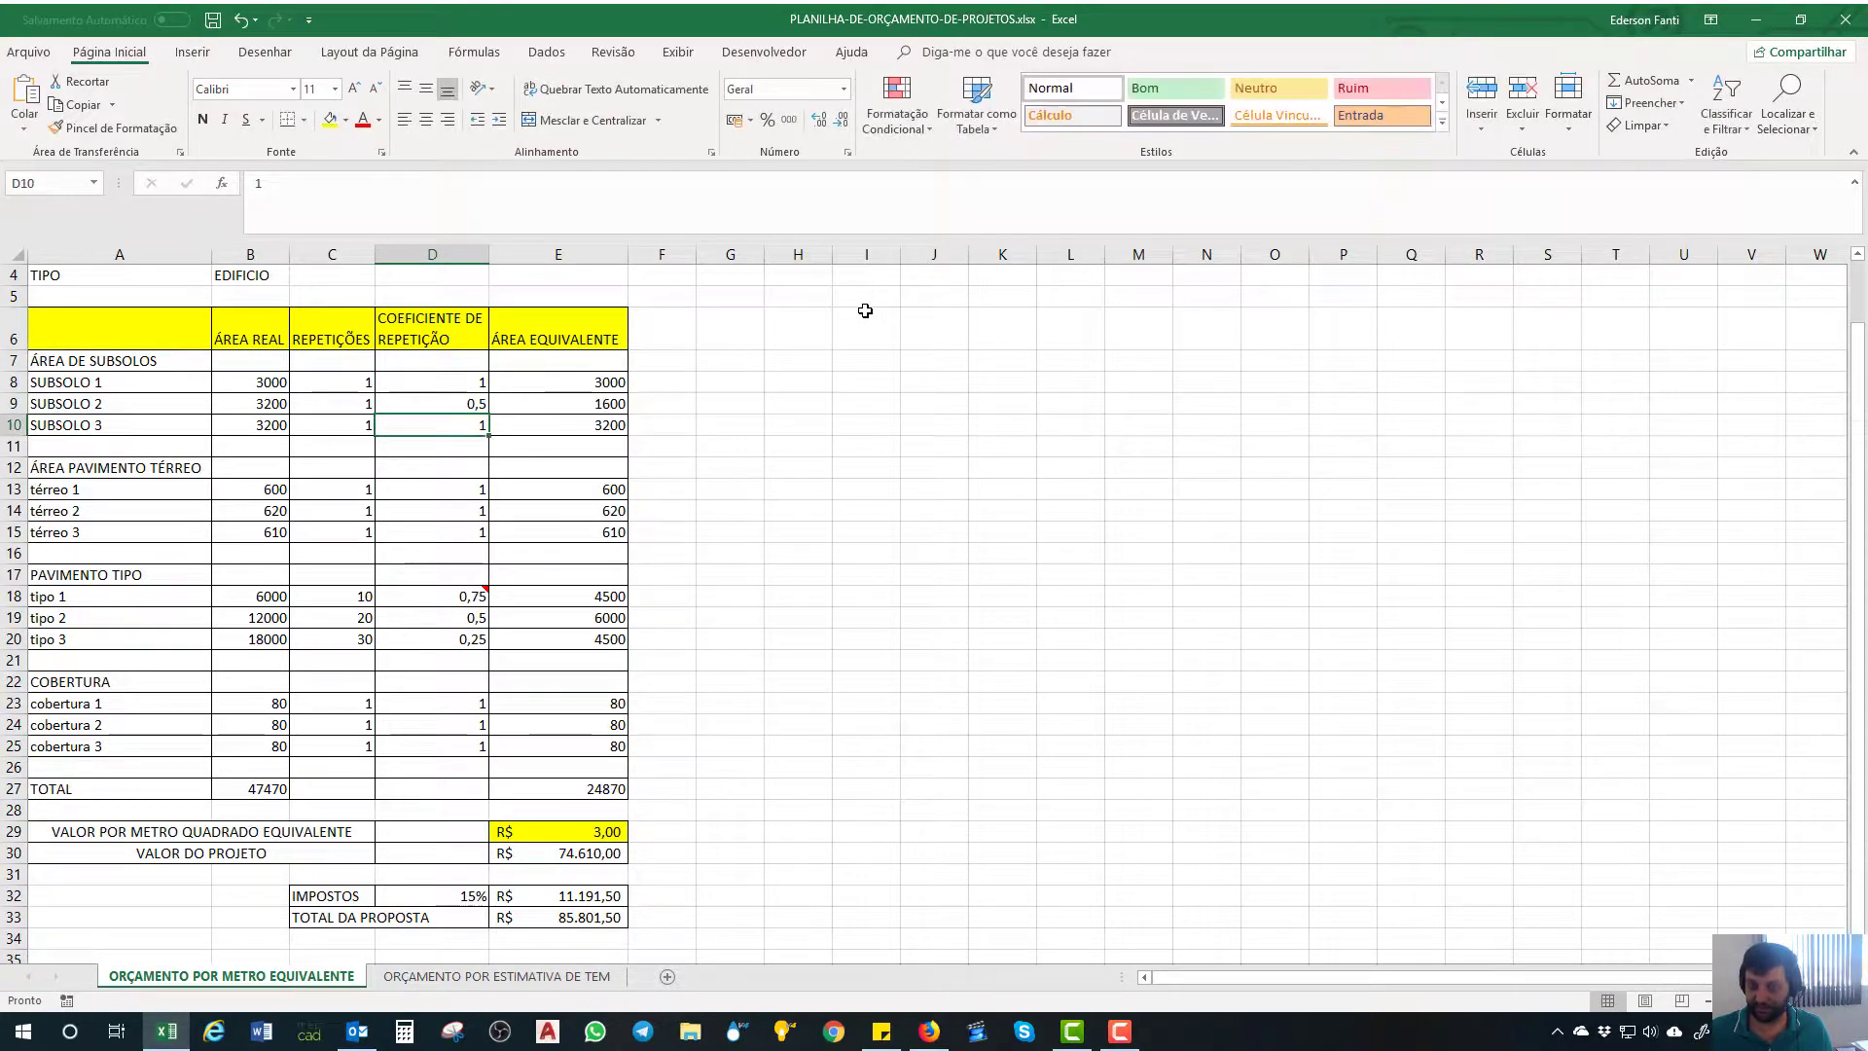
- Set the repetition coefficients of SUBSOLO 2 and SUBSOLO 3, in D9 and D10, to 0,75
{"action": "key", "text": "Up"}
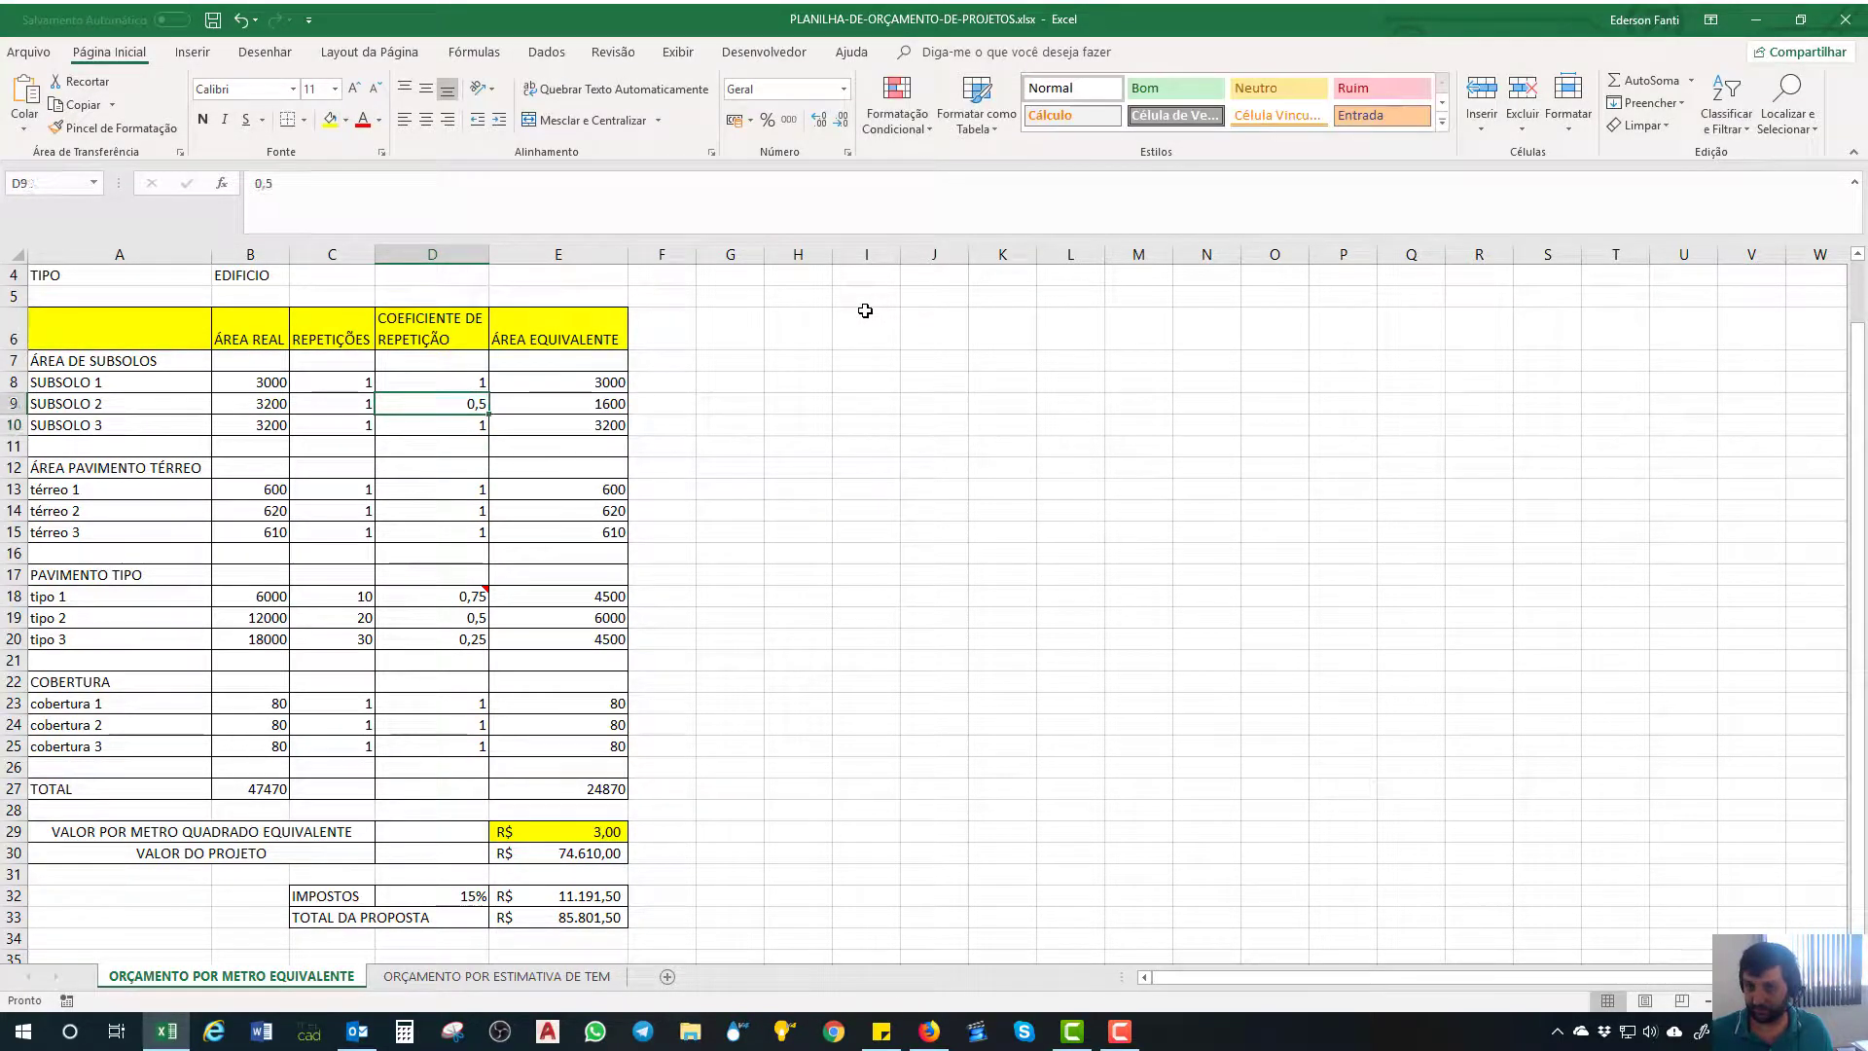
{"action": "type", "text": "0,75"}
{"action": "key", "text": "Return"}
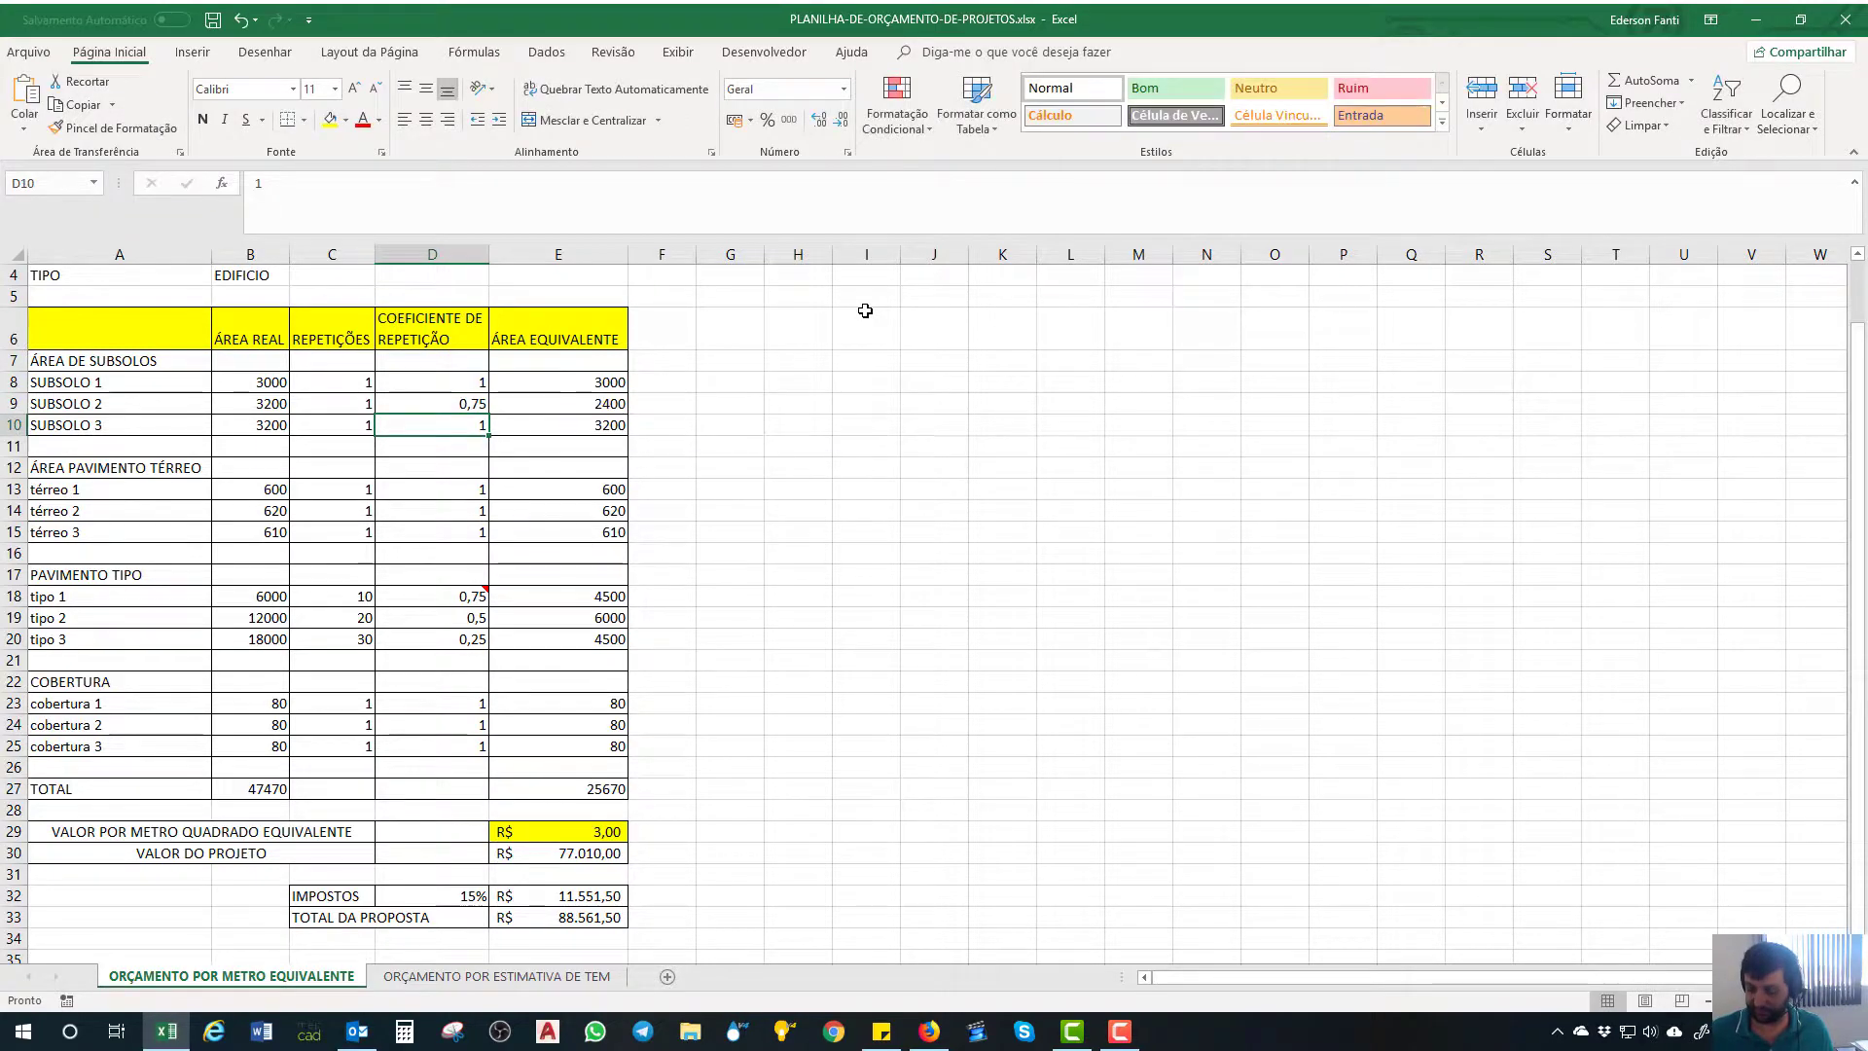
{"action": "type", "text": "0,75"}
{"action": "key", "text": "Return"}
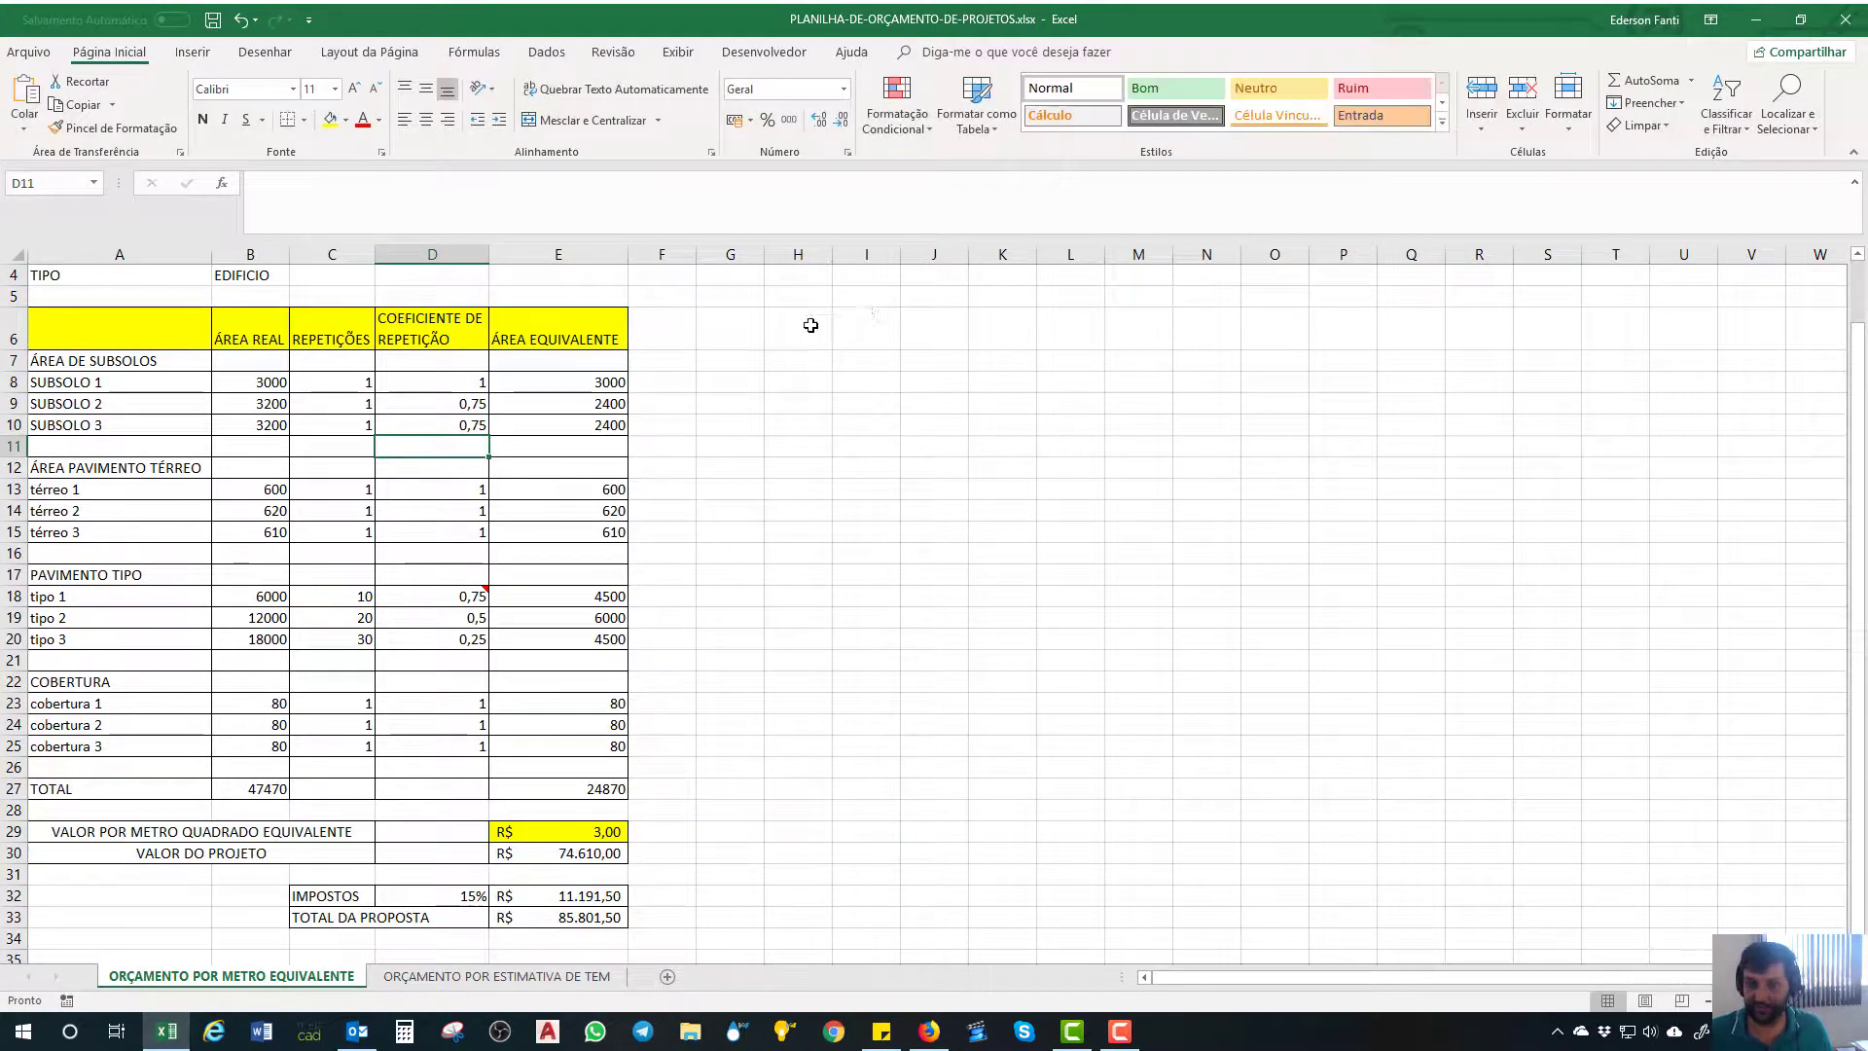
- Check the equivalent areas of SUBSOLO 2 and SUBSOLO 3 and the price per equivalent square metre in E29
{"action": "left_click", "coordinate": [274, 398]}
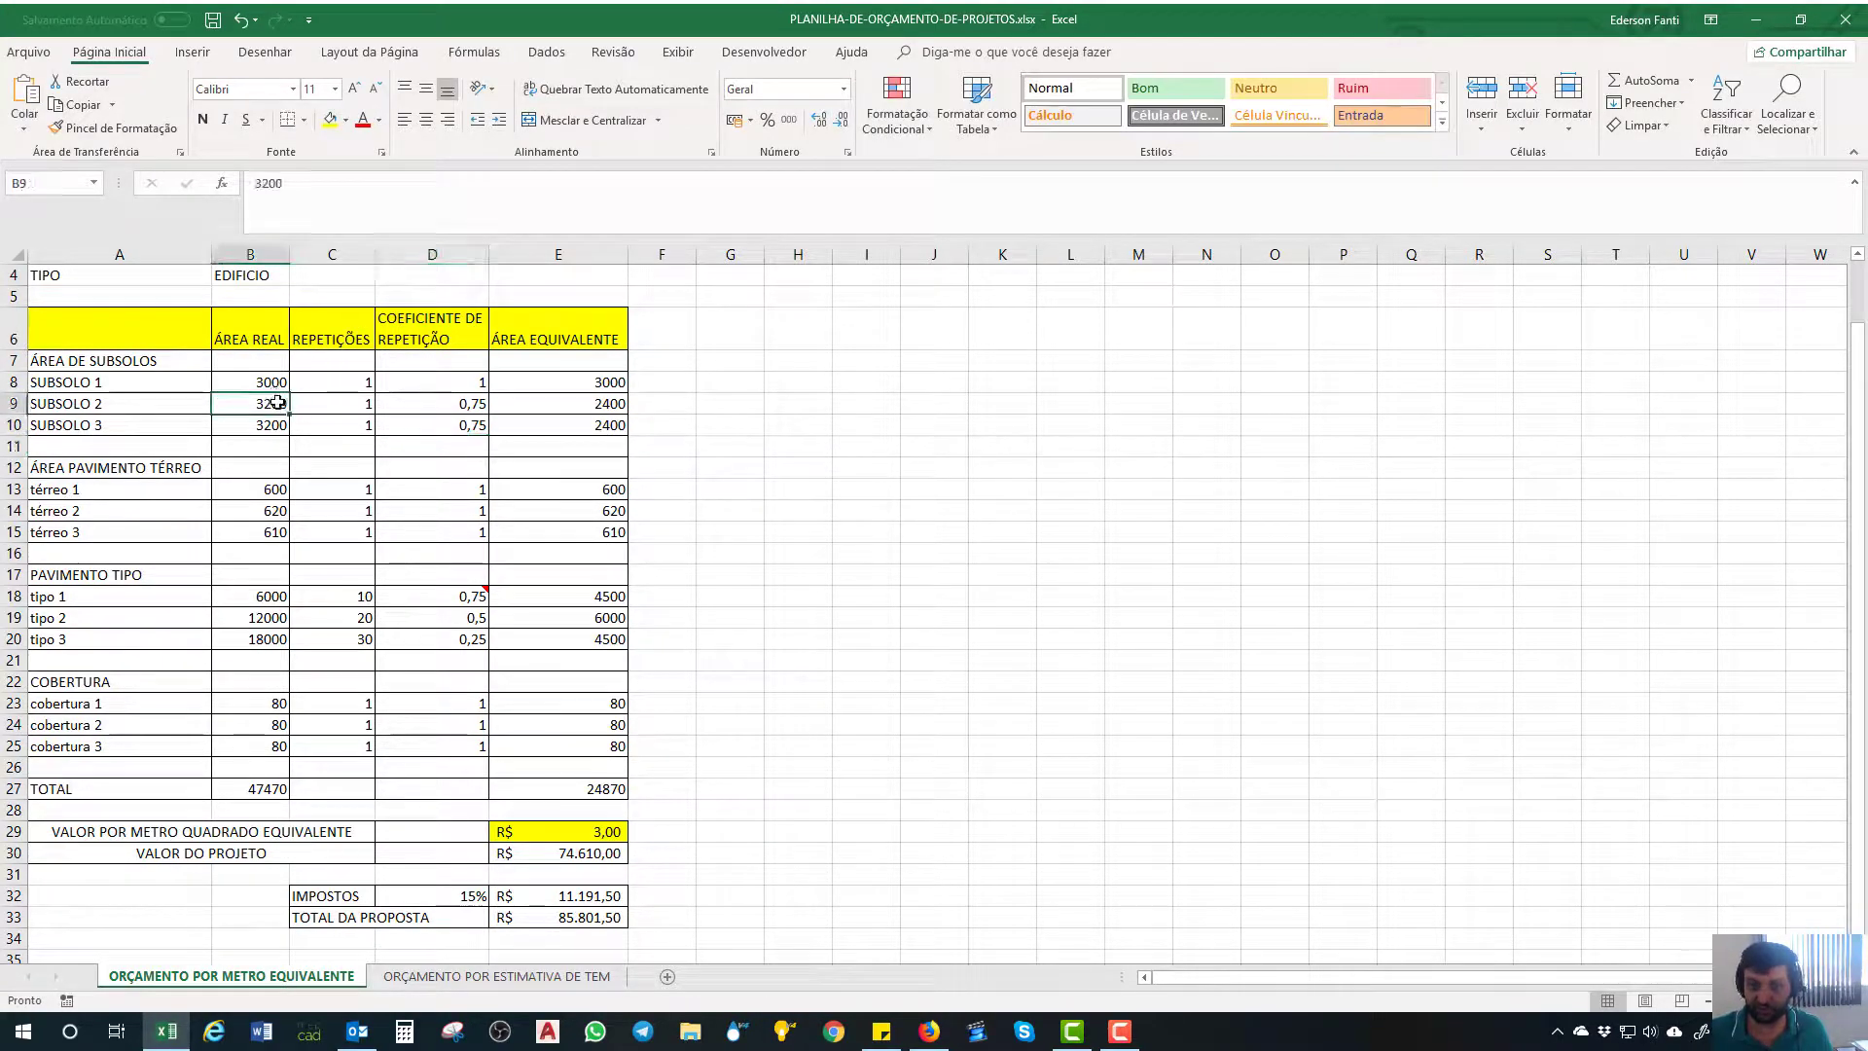
{"action": "left_click", "coordinate": [593, 407]}
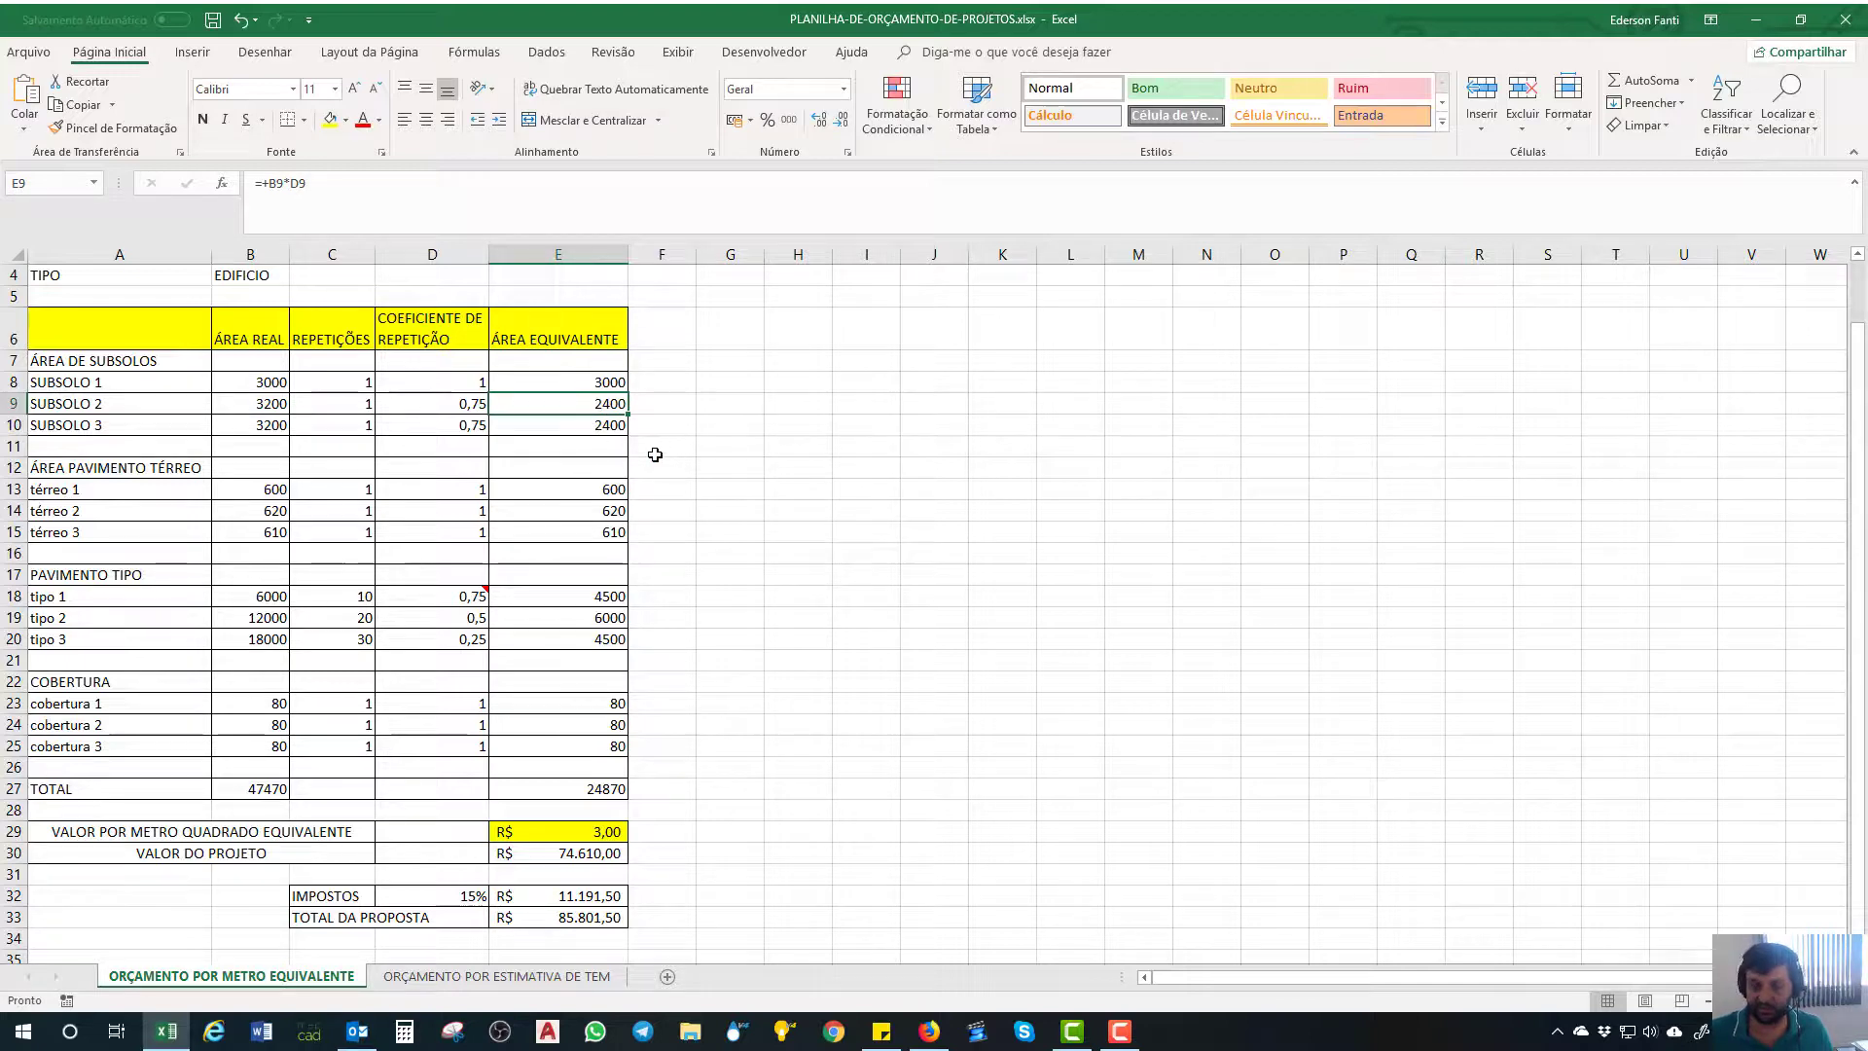
{"action": "left_click", "coordinate": [598, 428]}
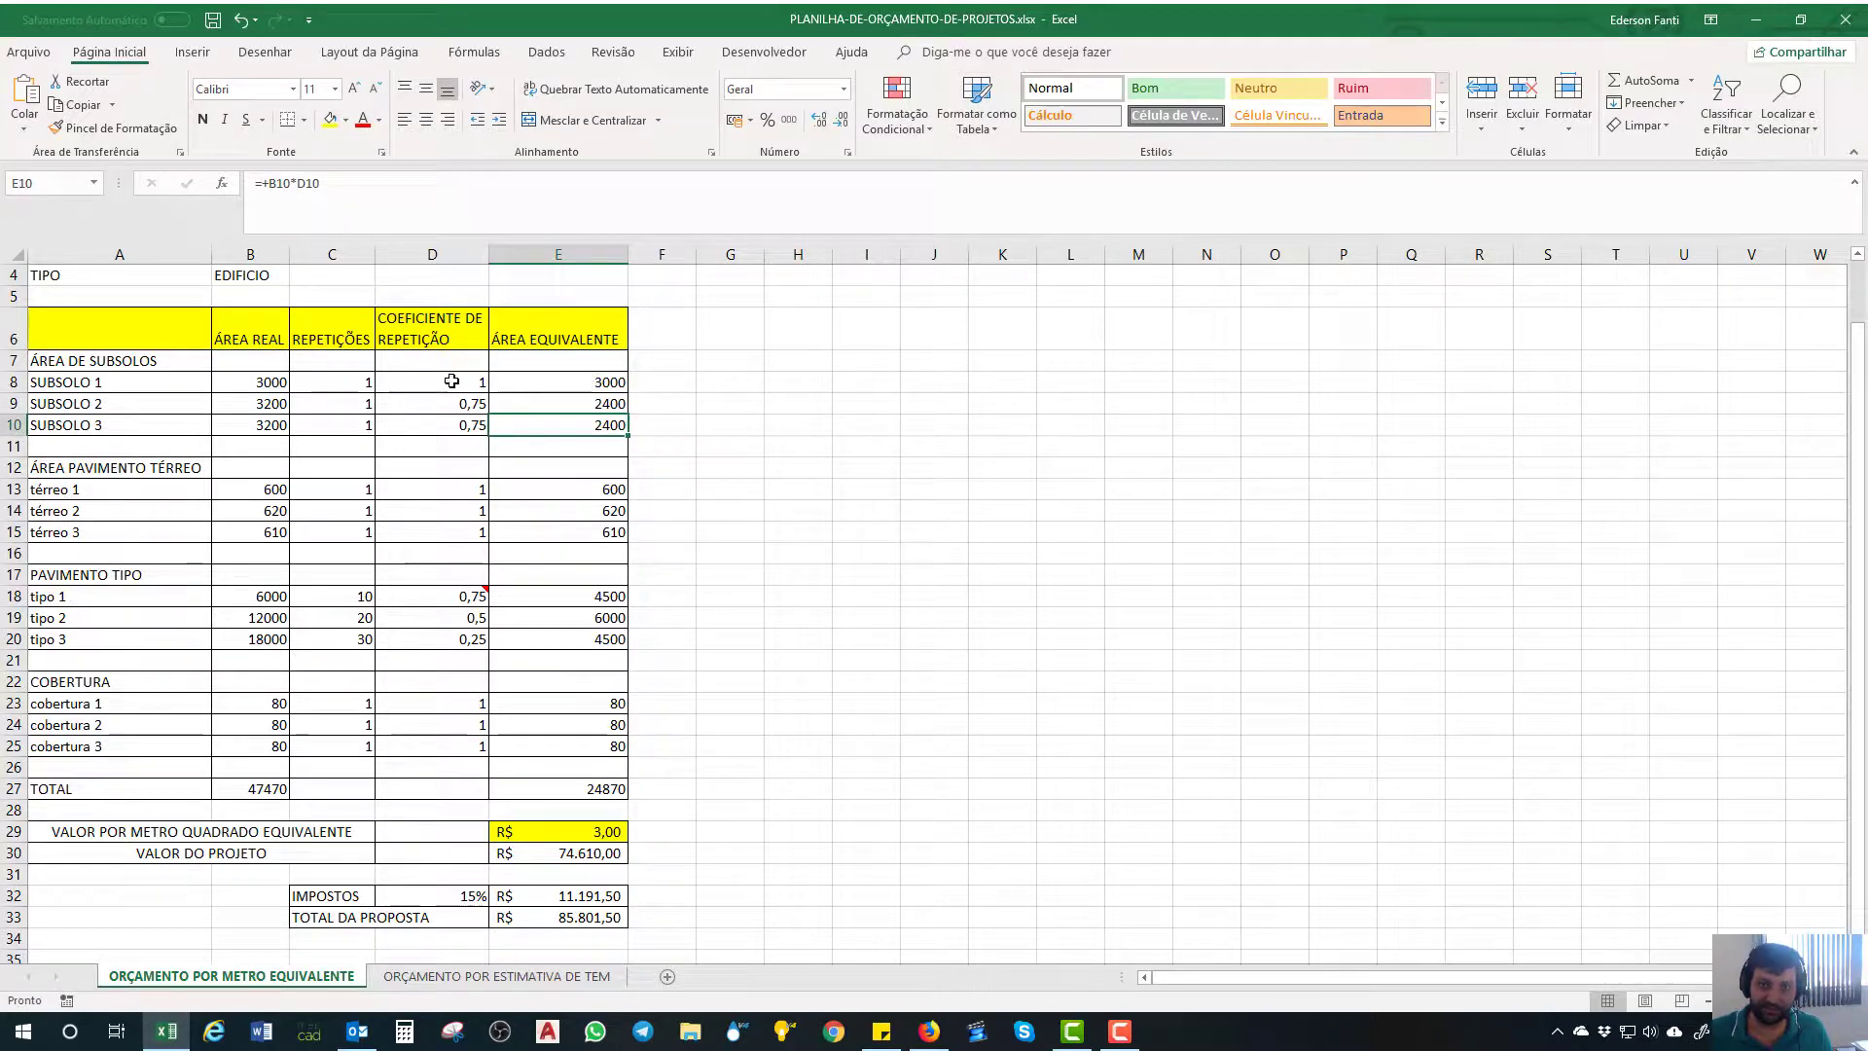
{"action": "left_click", "coordinate": [601, 403]}
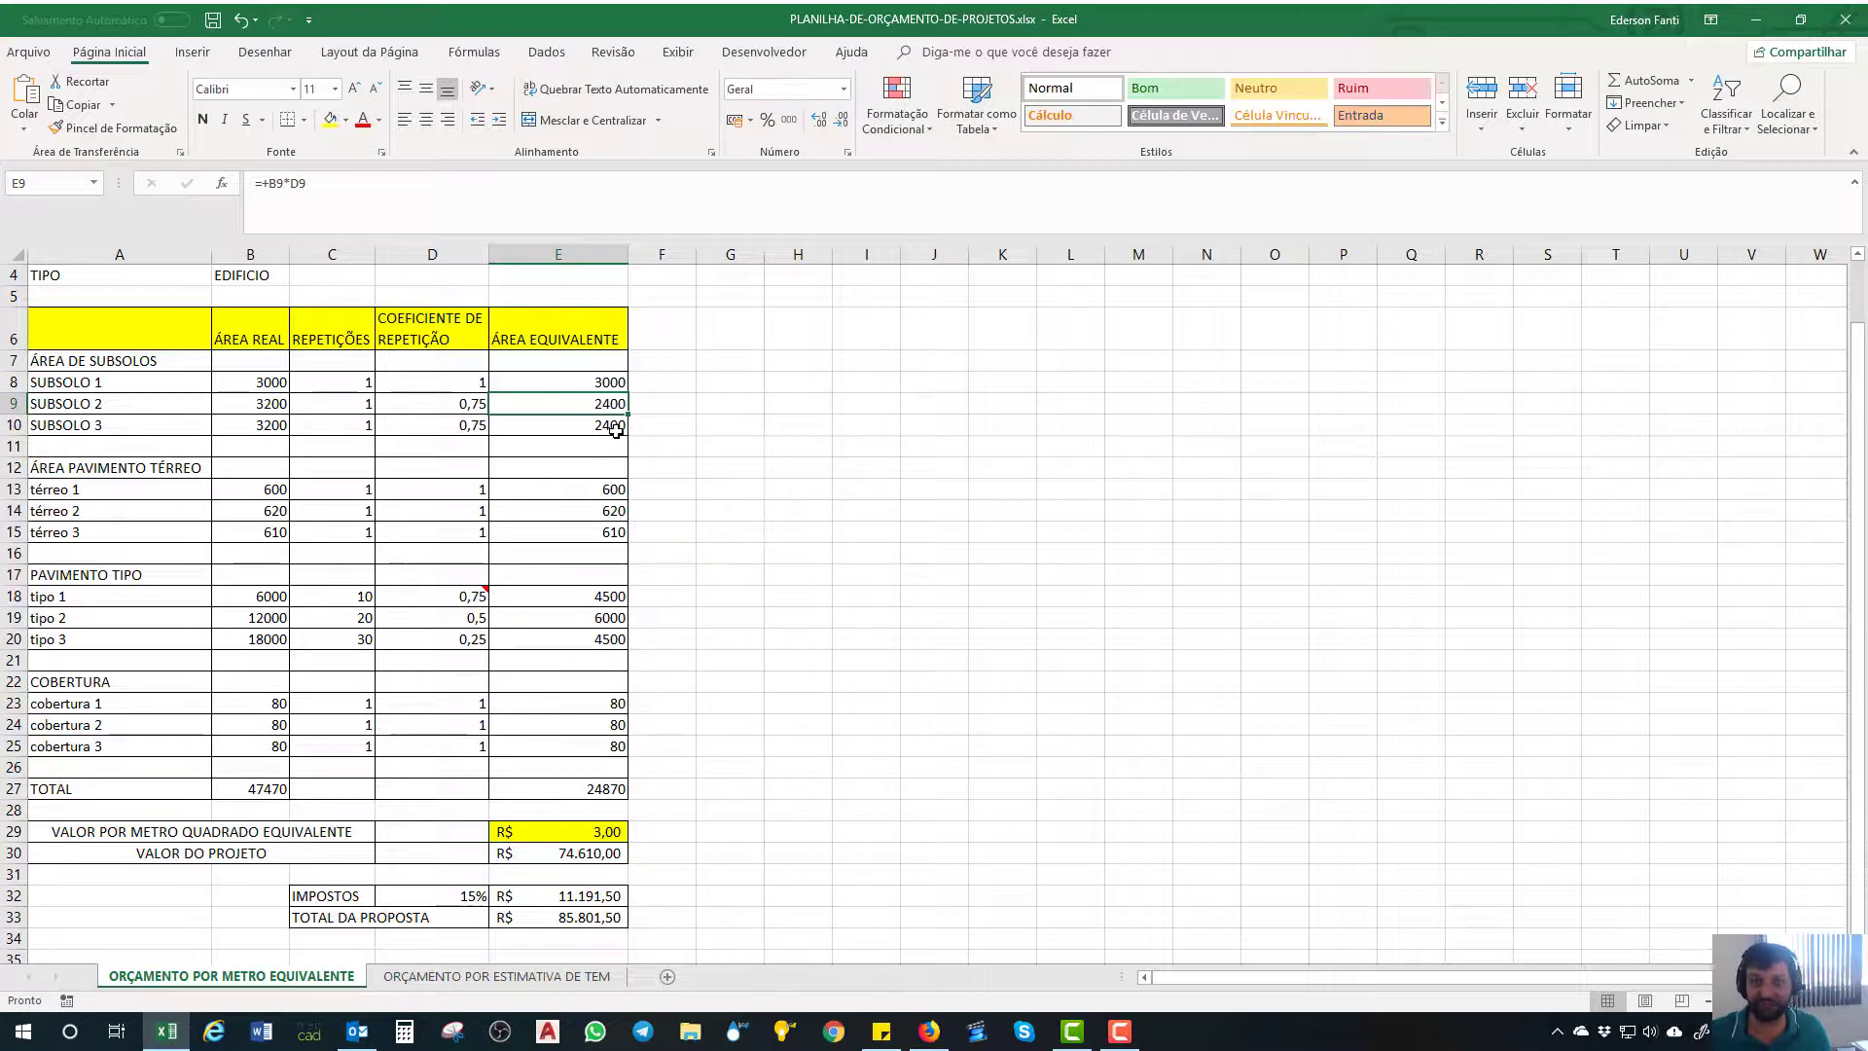
{"action": "left_click", "coordinate": [605, 832]}
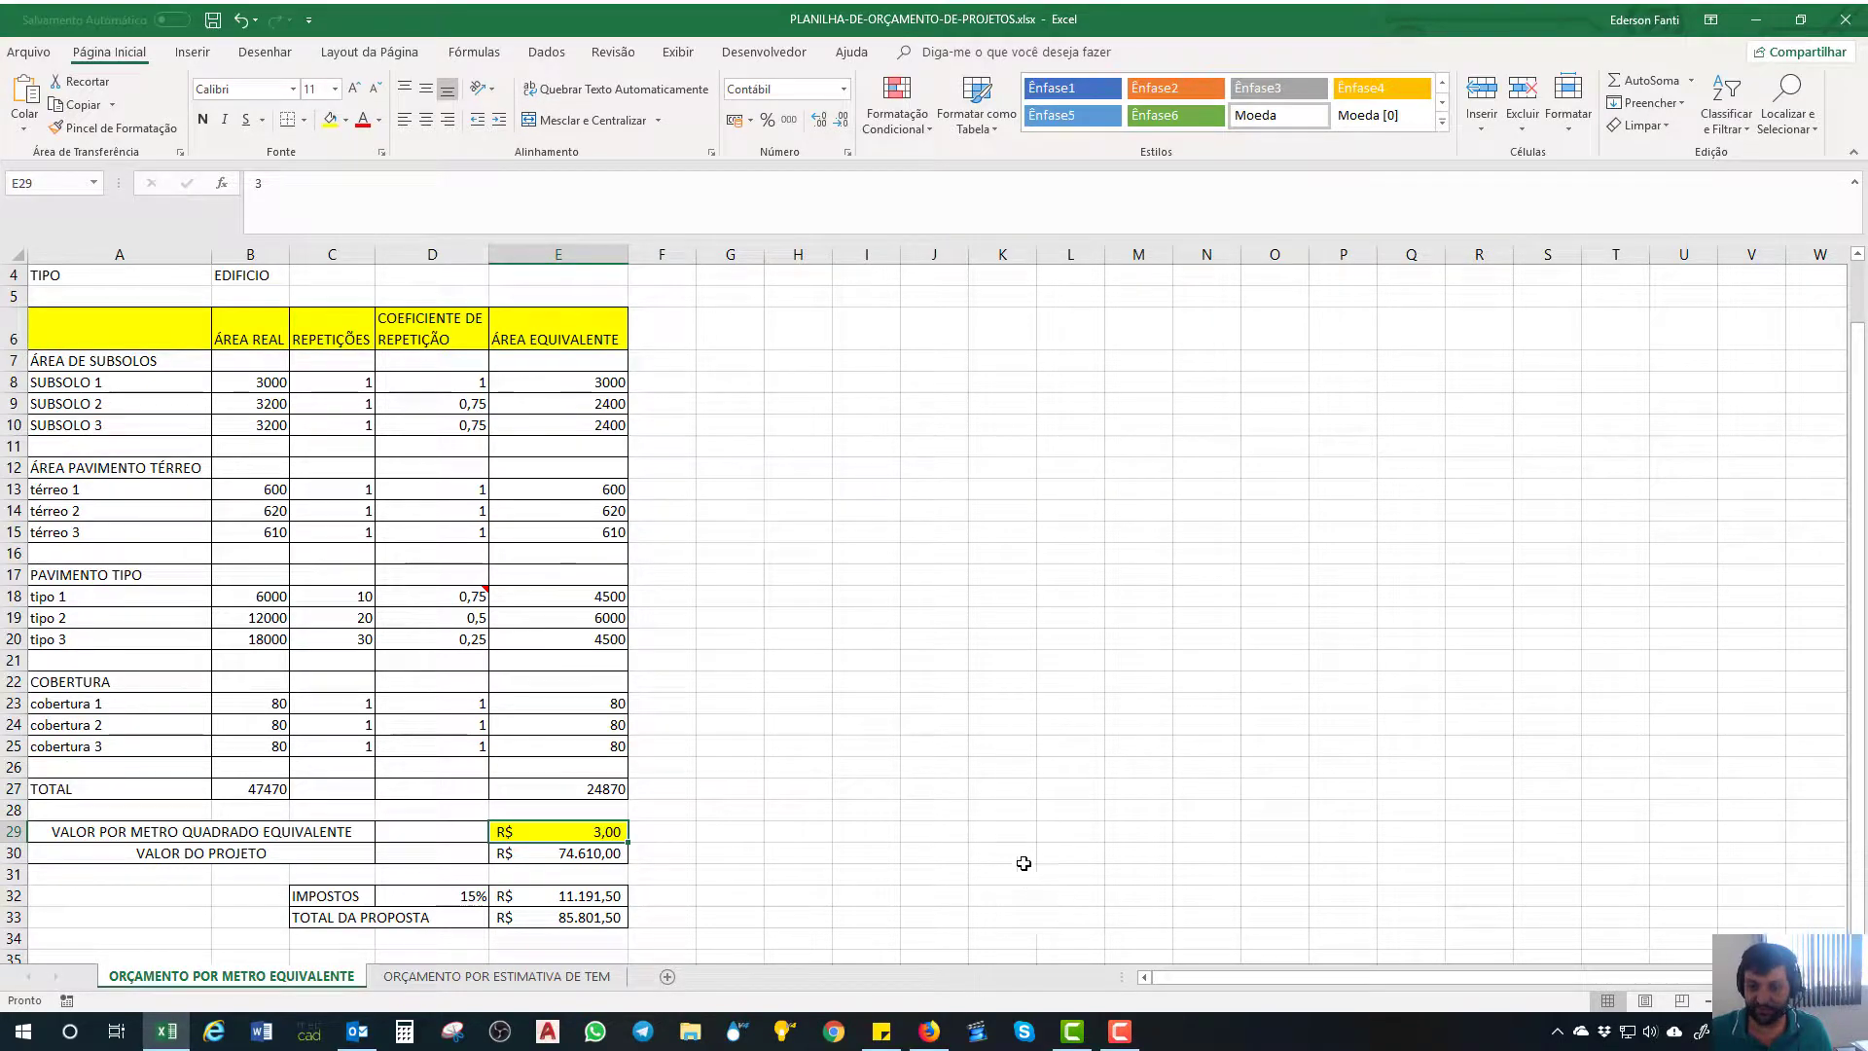
{"action": "left_click", "coordinate": [1005, 813]}
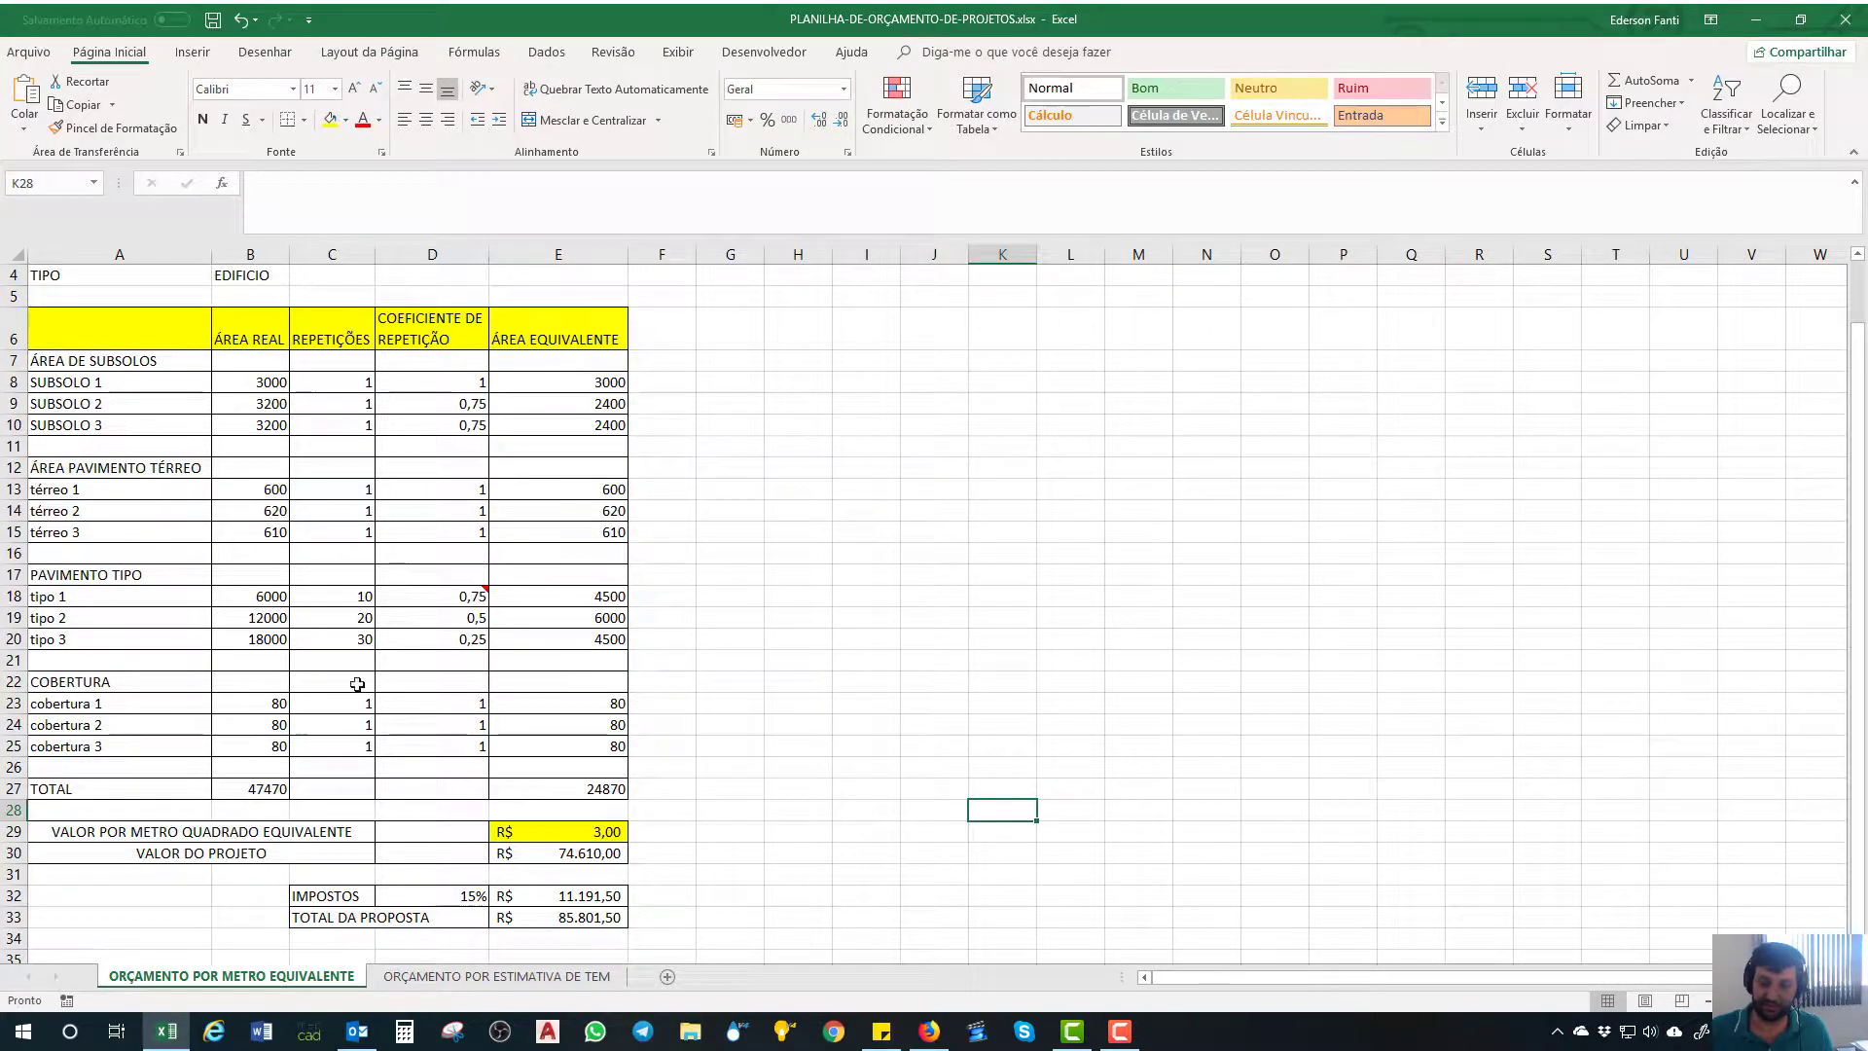
- Try prices of 0,5 and 0,75 per equivalent square metre in E29
{"action": "left_click", "coordinate": [520, 831]}
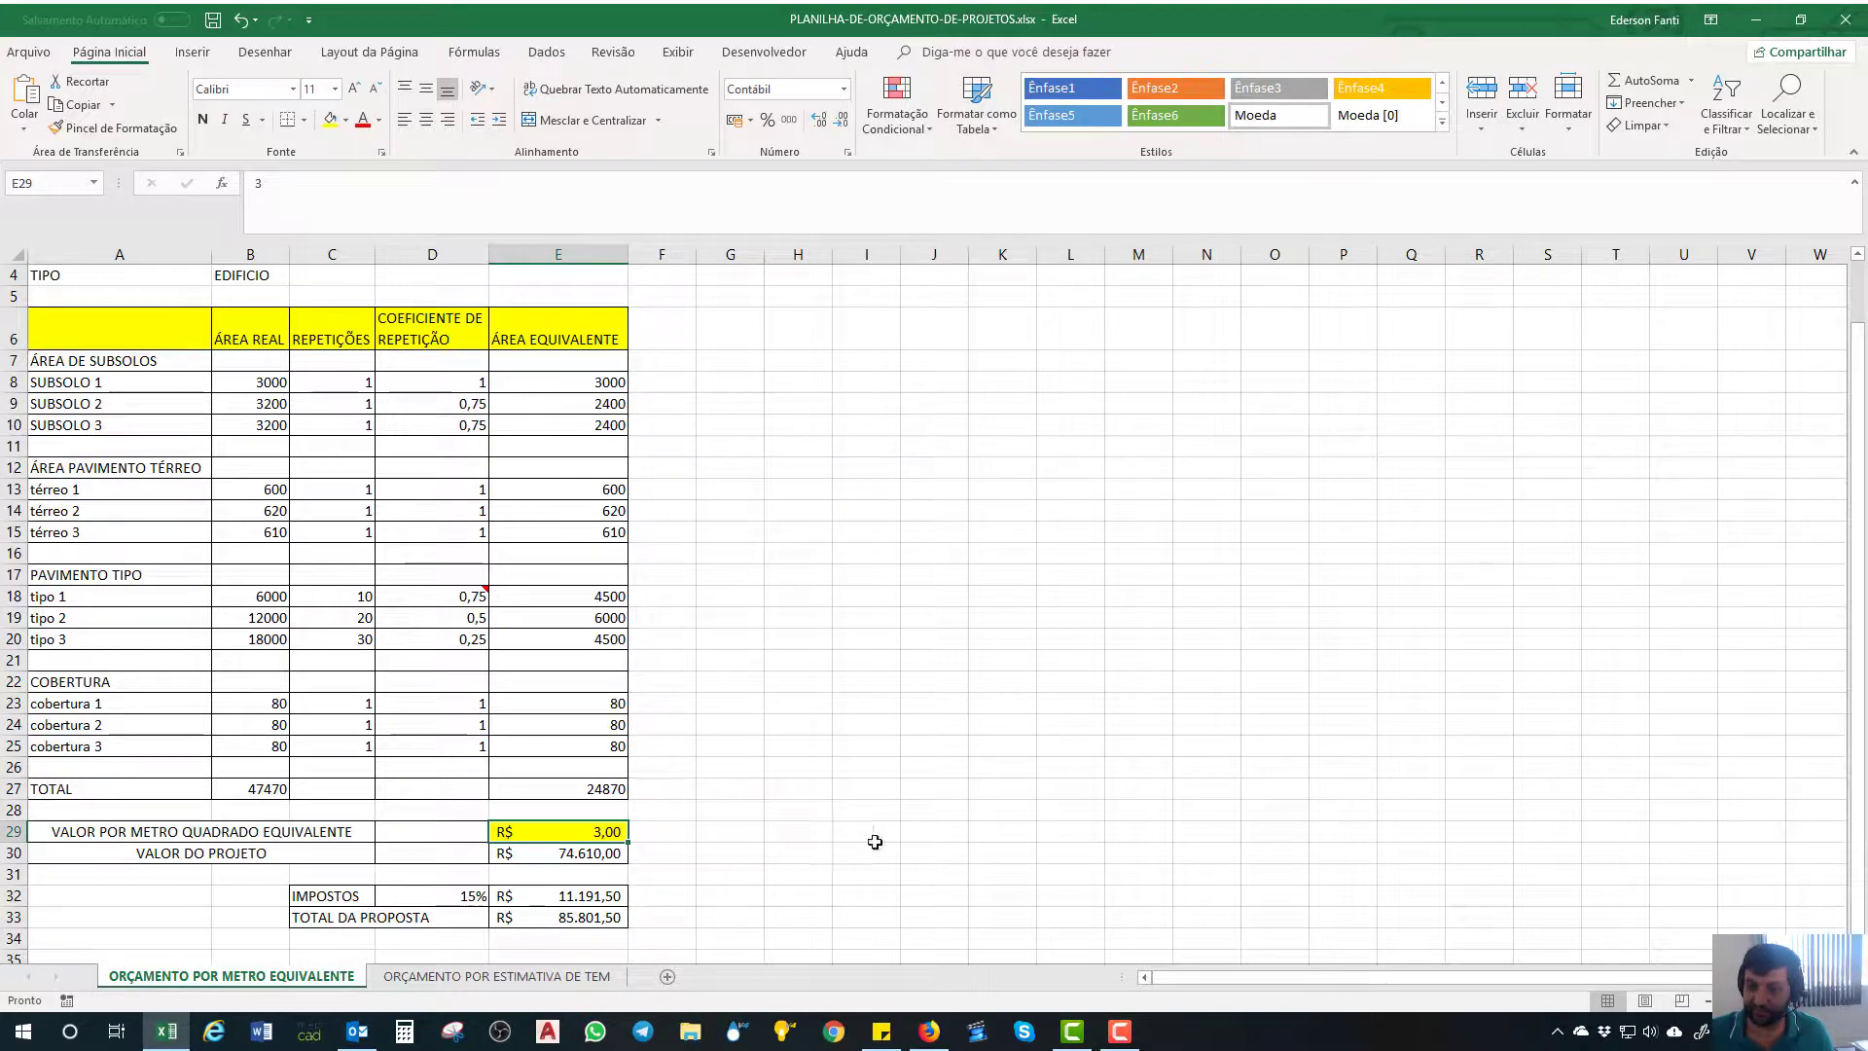
{"action": "type", "text": "0,5"}
{"action": "key", "text": "Return"}
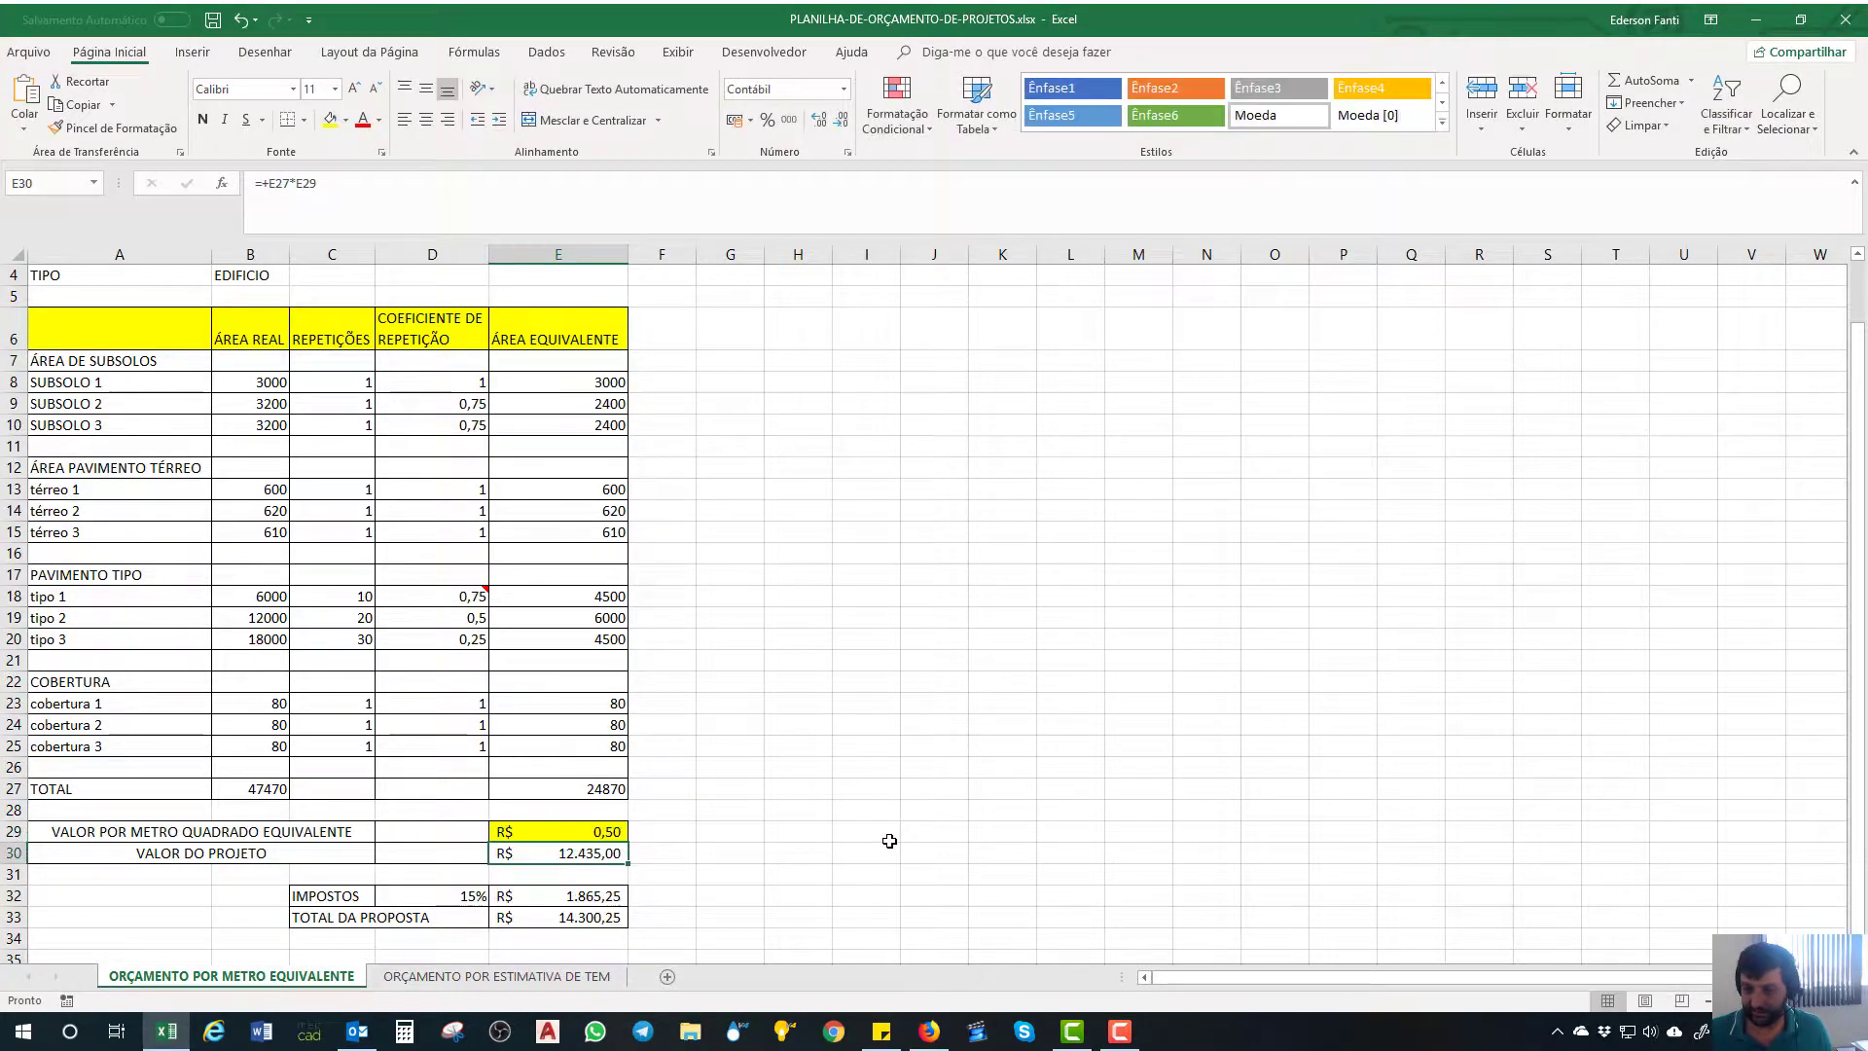
{"action": "key", "text": "Up"}
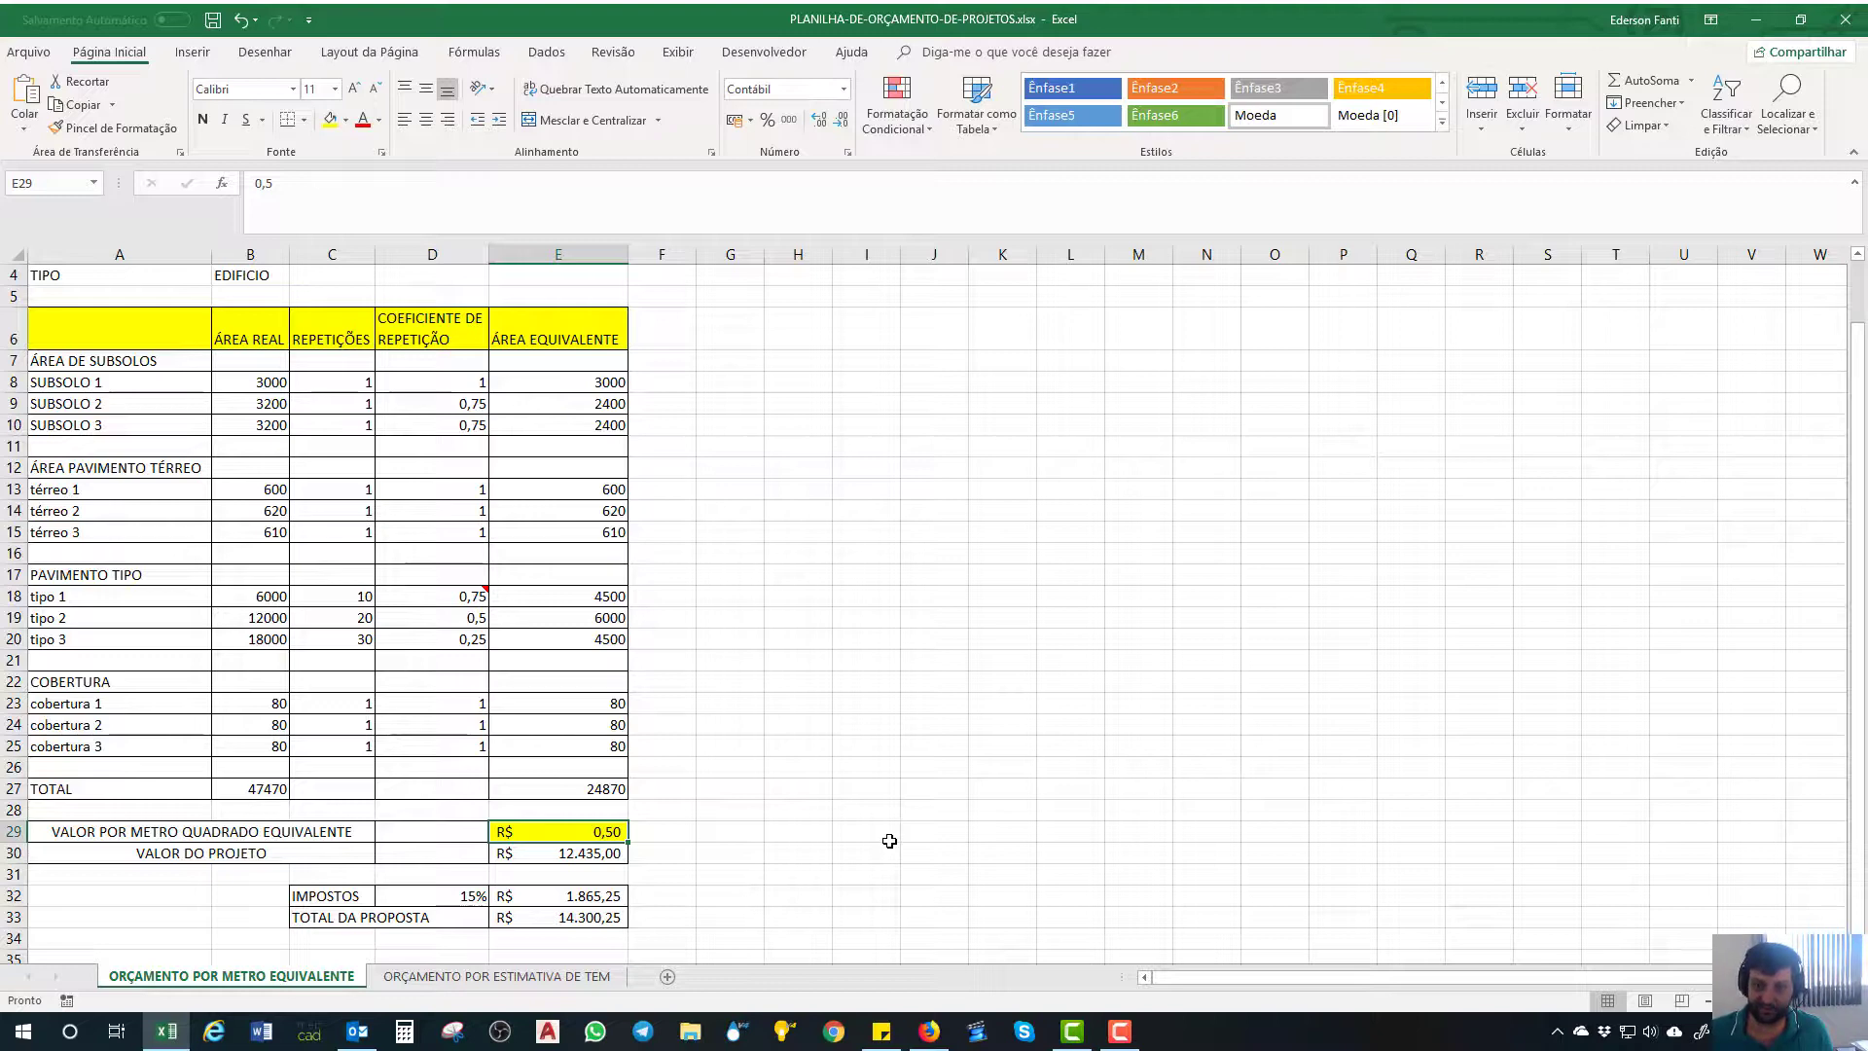
{"action": "type", "text": "0,75"}
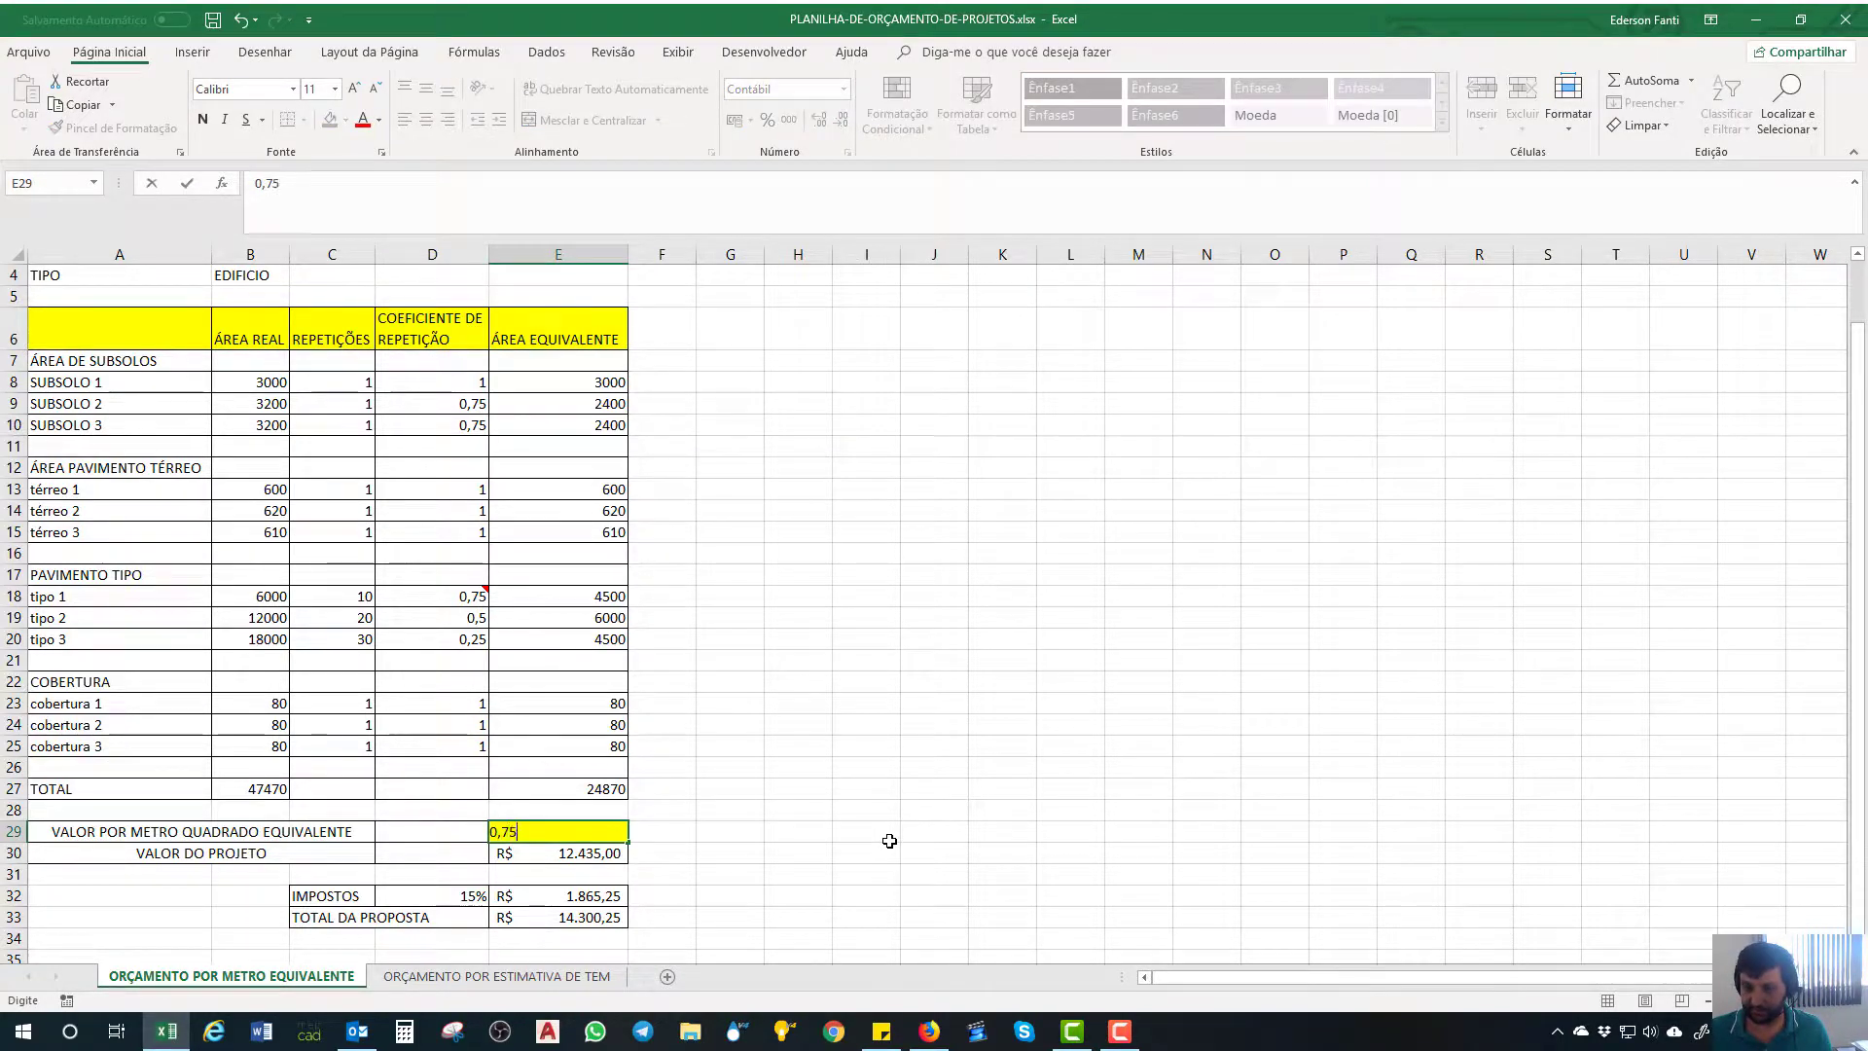
{"action": "key", "text": "Return"}
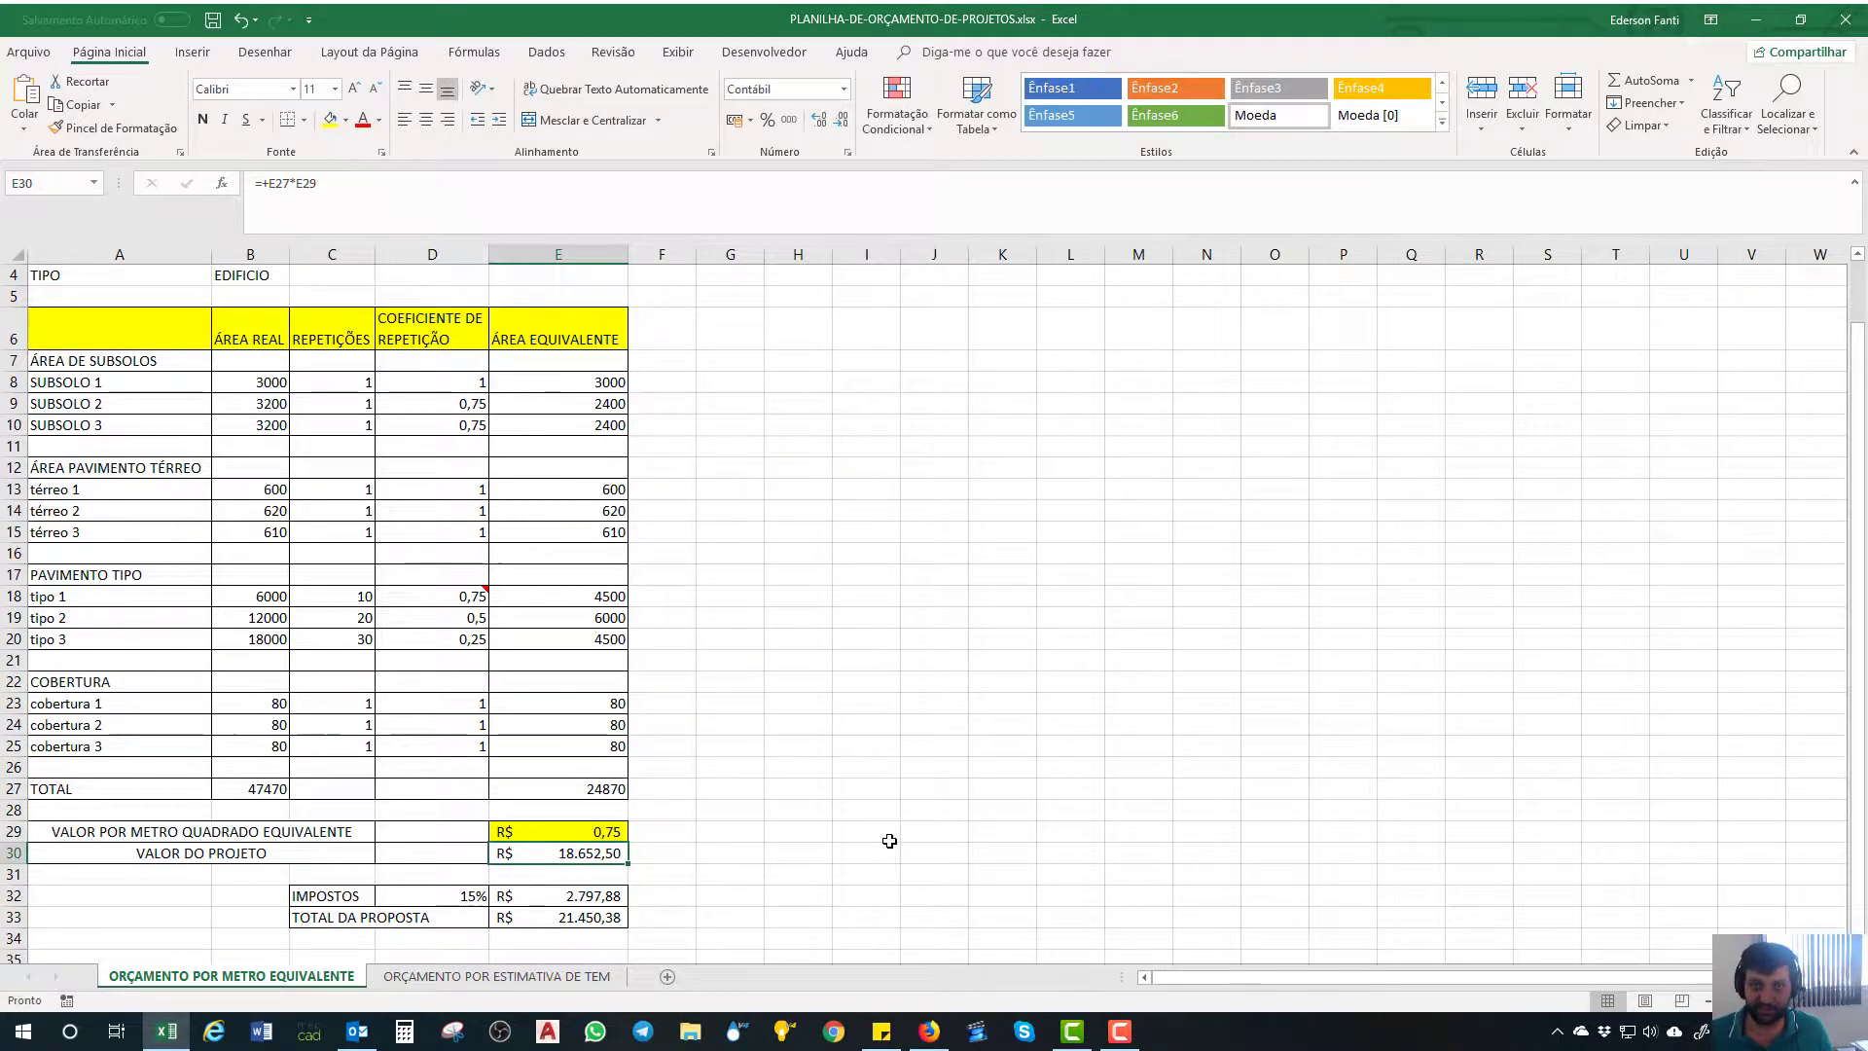
- Set the price per equivalent square metre in E29 to 0,5
{"action": "key", "text": "Up"}
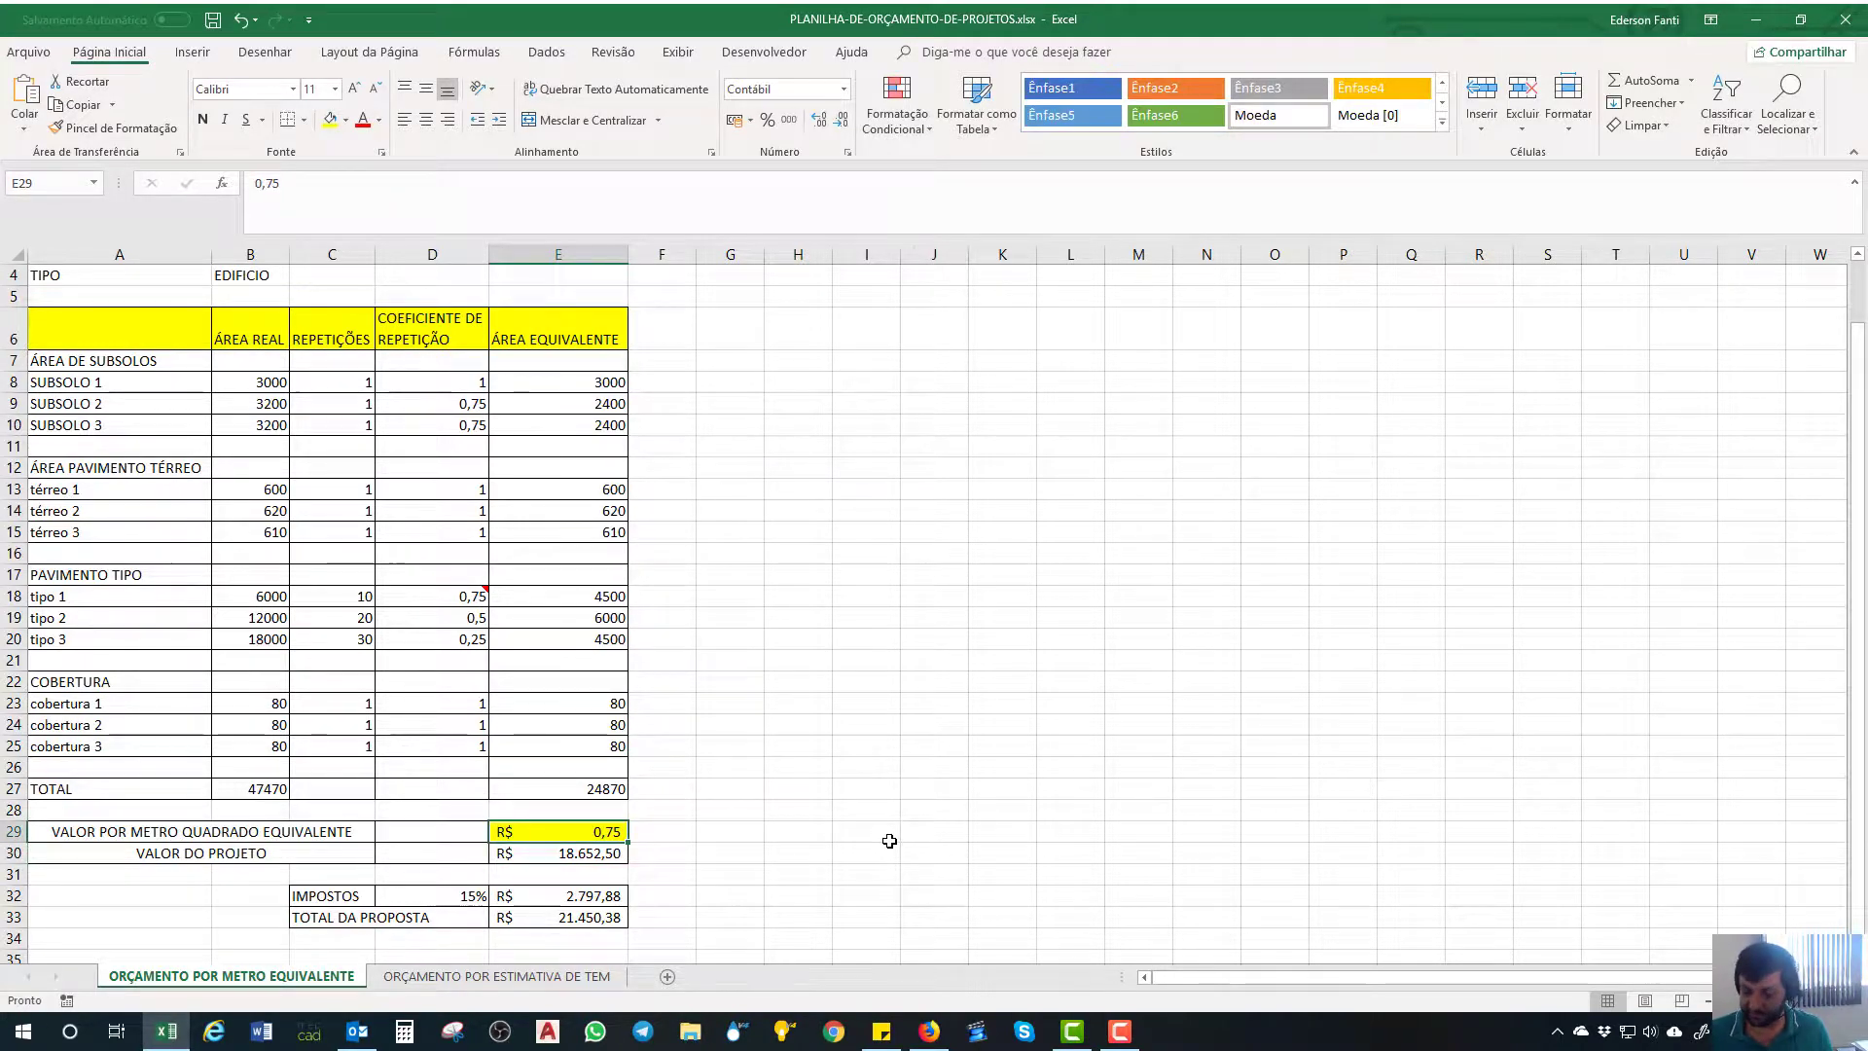
{"action": "type", "text": "0,"}
{"action": "key", "text": "Return"}
{"action": "key", "text": "Up"}
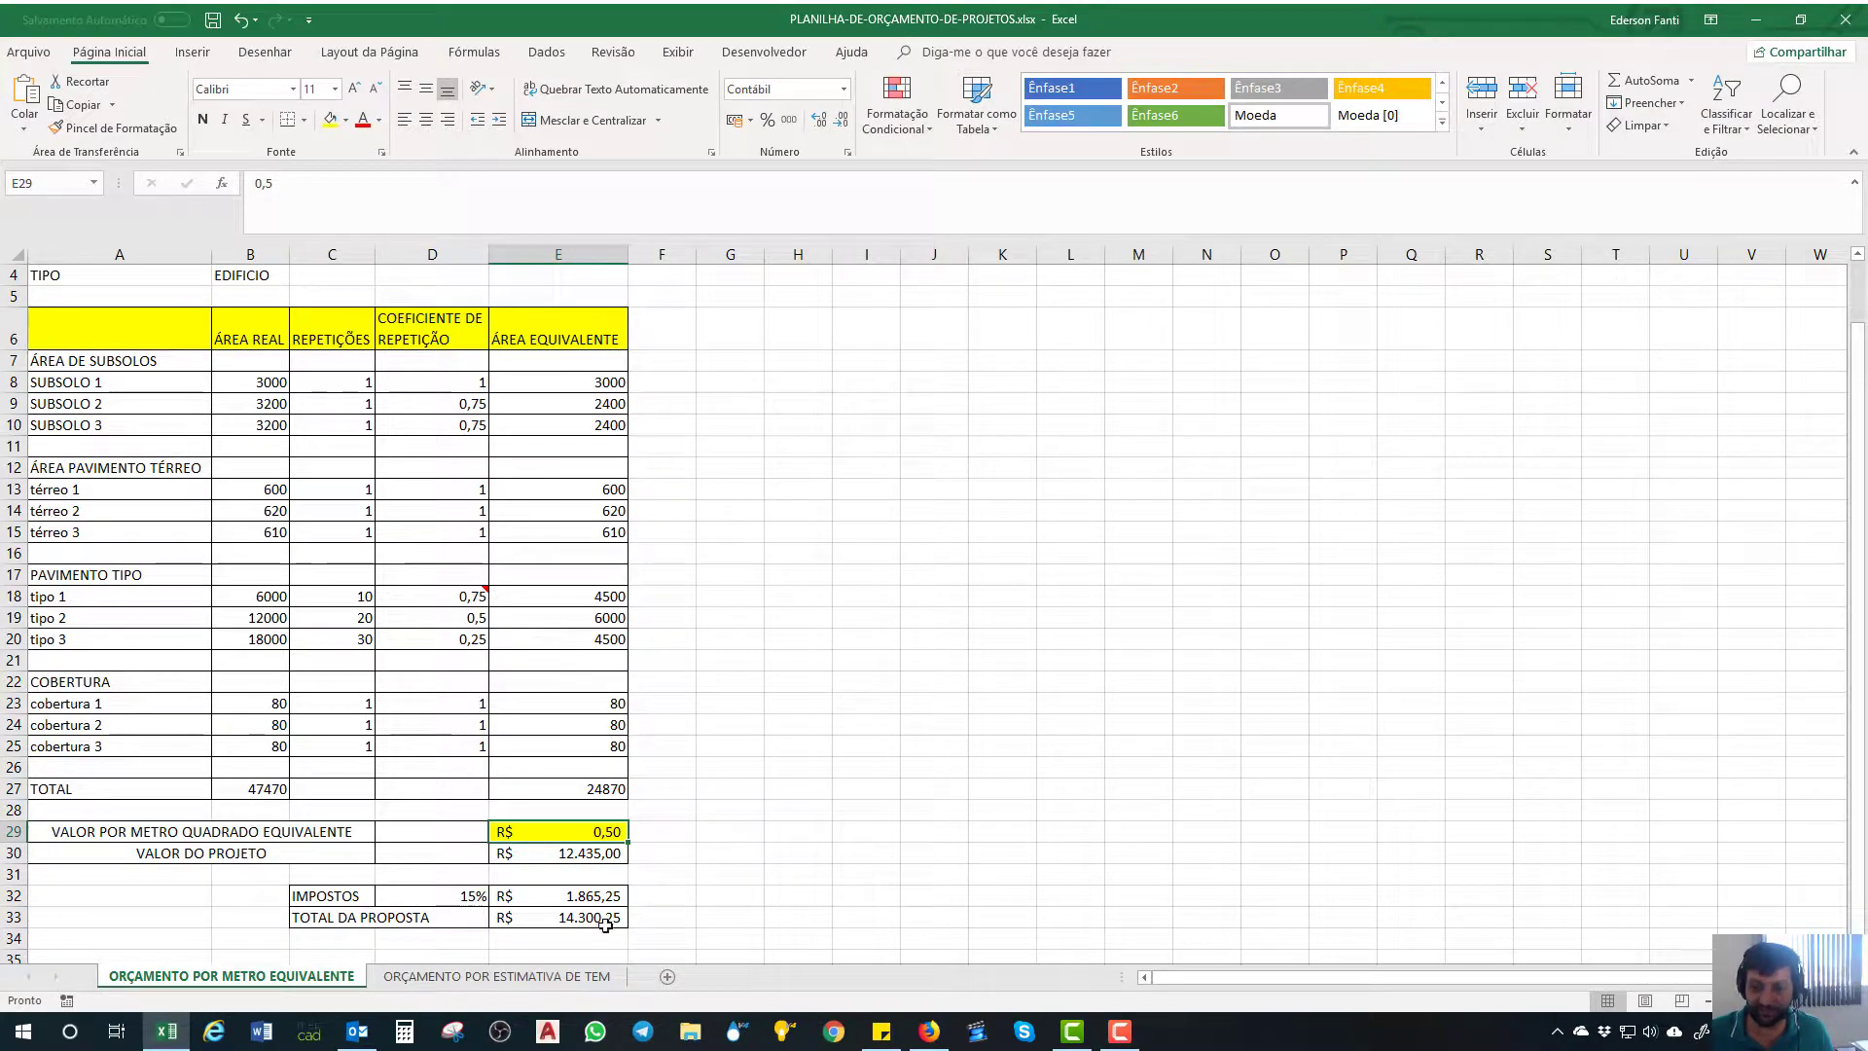
- Switch to the ORÇAMENTO POR ESTIMATIVA DE TEM sheet and review the real areas in column B, especially SUBSOLO 1 and 2
{"action": "left_click", "coordinate": [497, 975]}
{"action": "left_click", "coordinate": [1158, 605]}
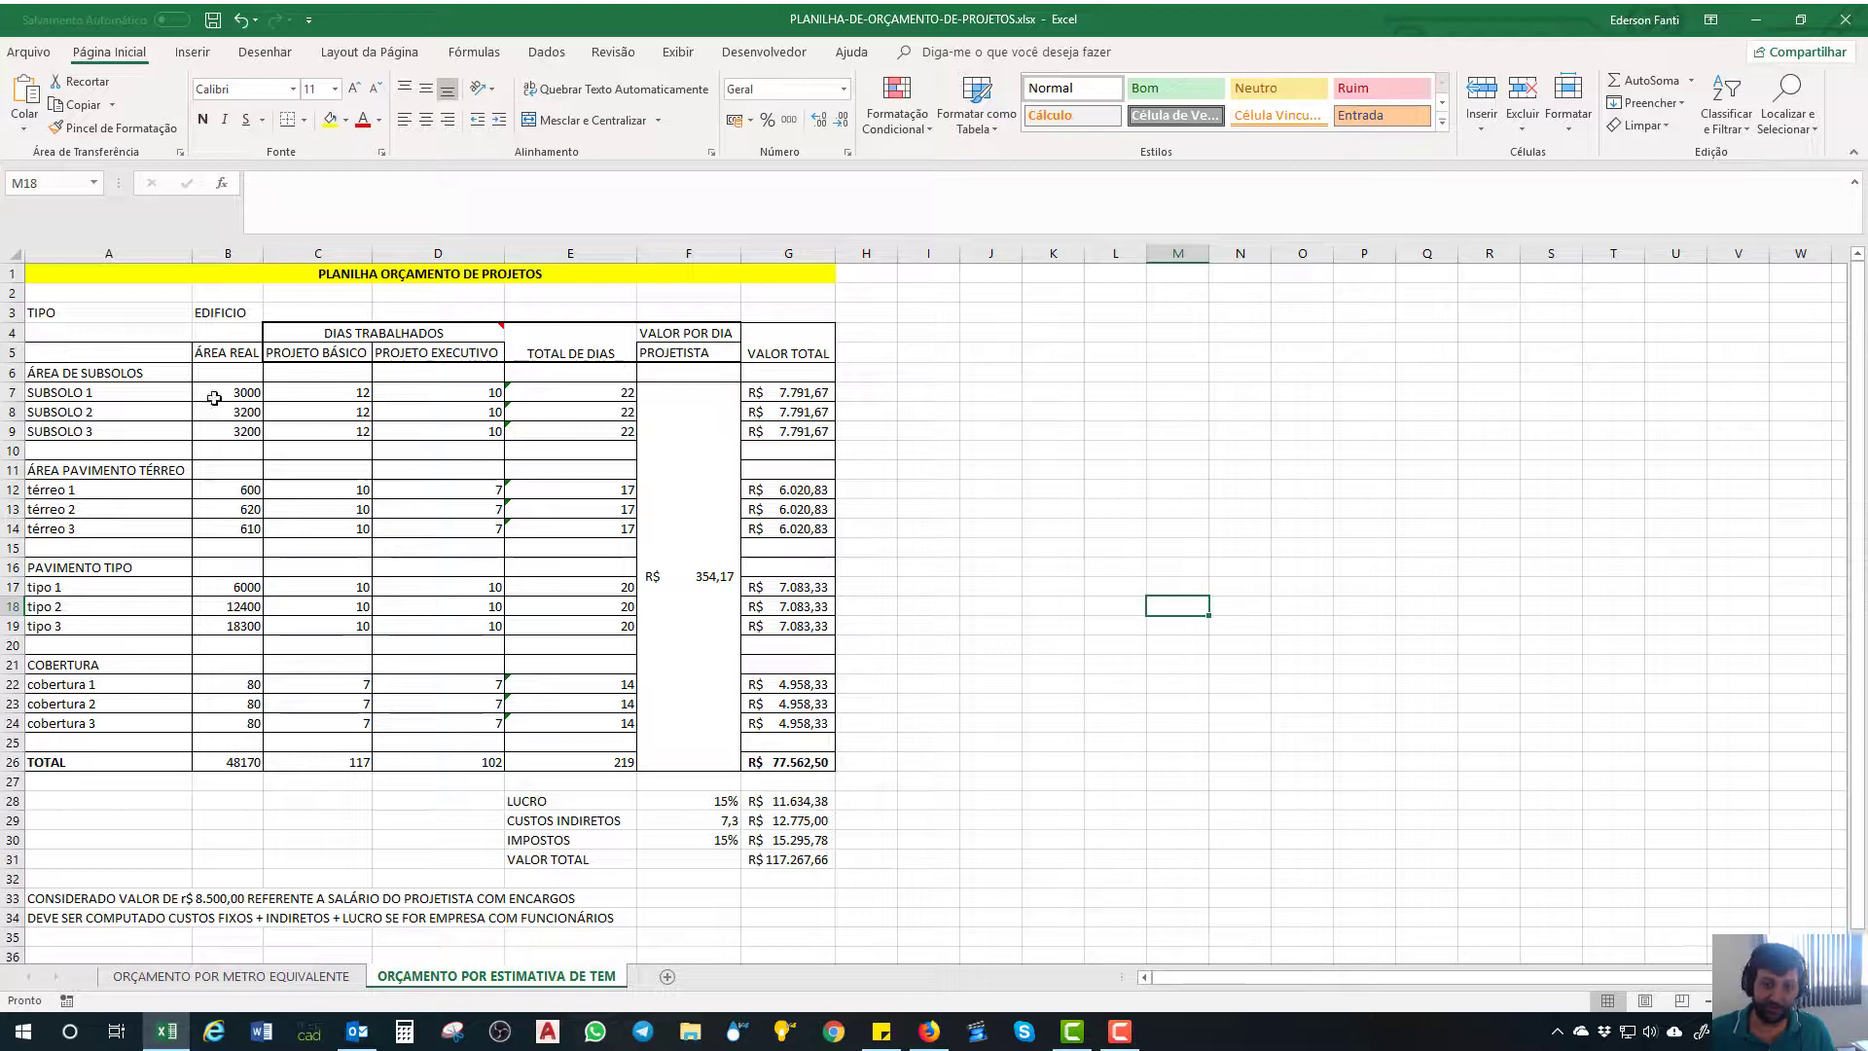
{"action": "left_click_drag", "start_coordinate": [231, 385], "coordinate": [243, 768]}
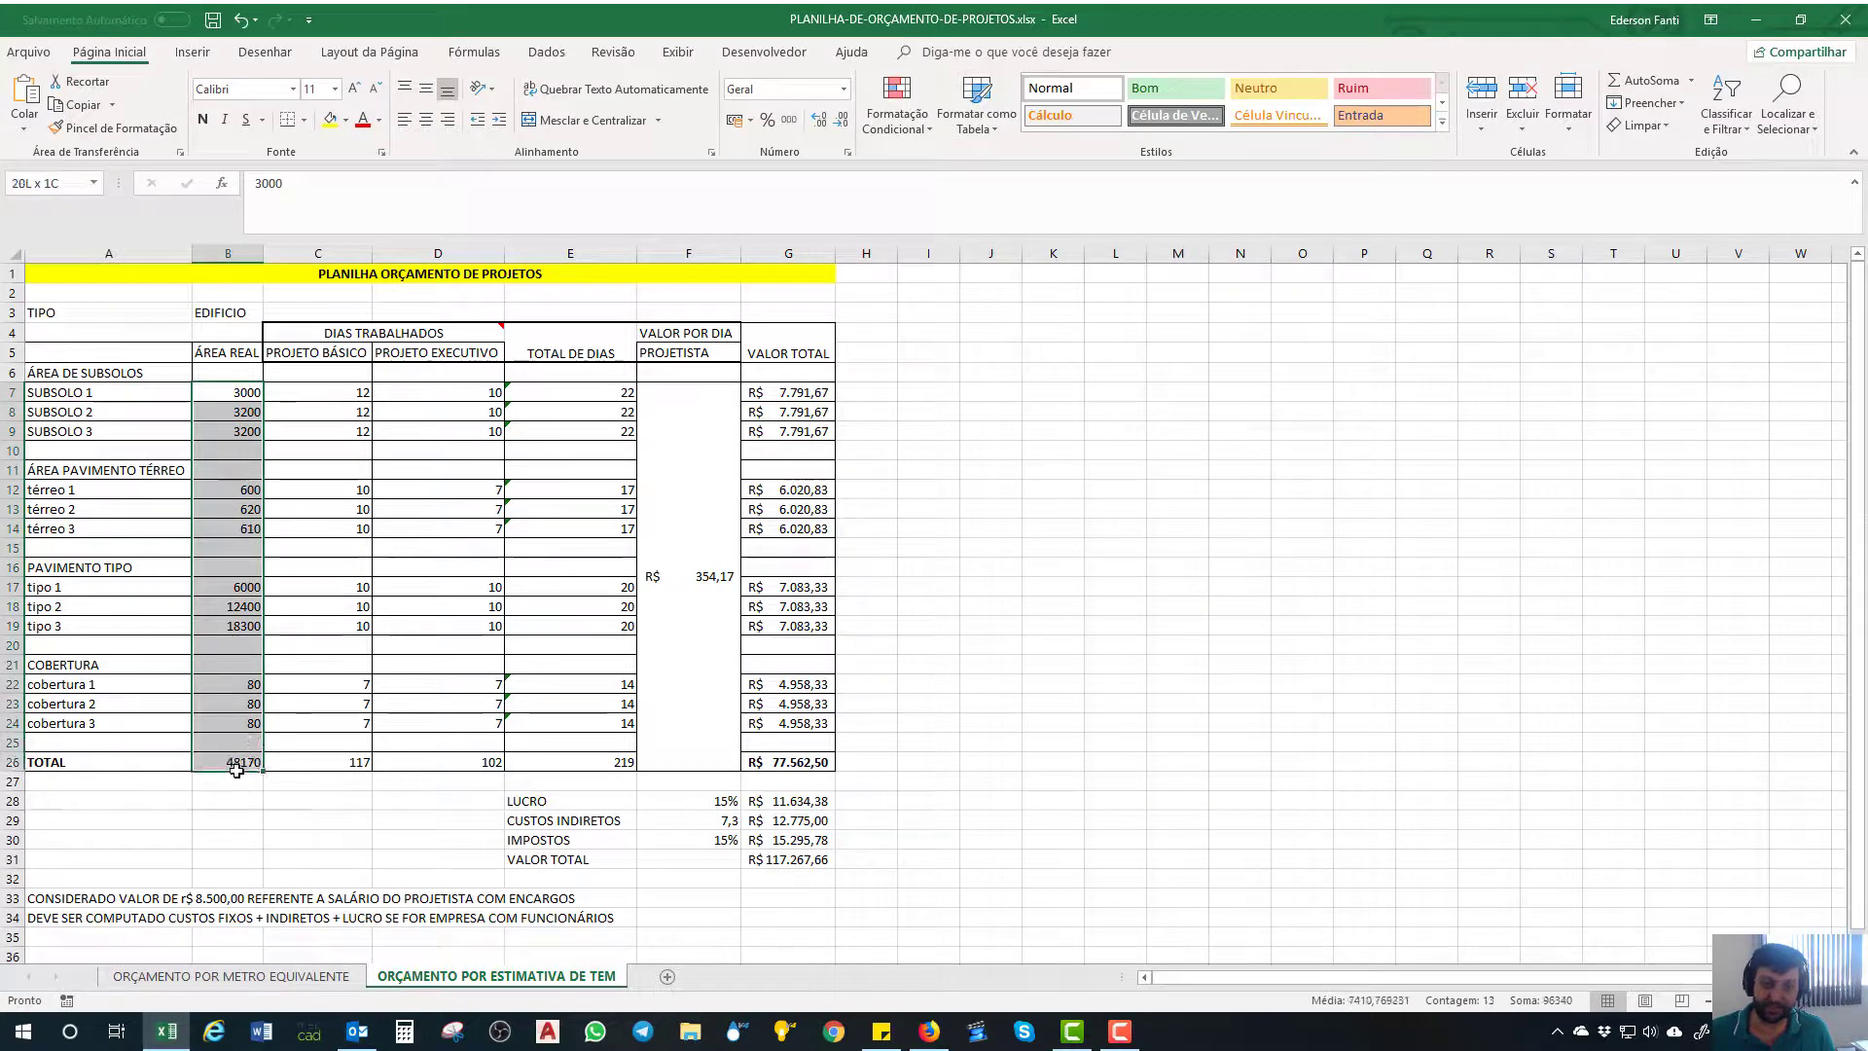
{"action": "left_click", "coordinate": [227, 838]}
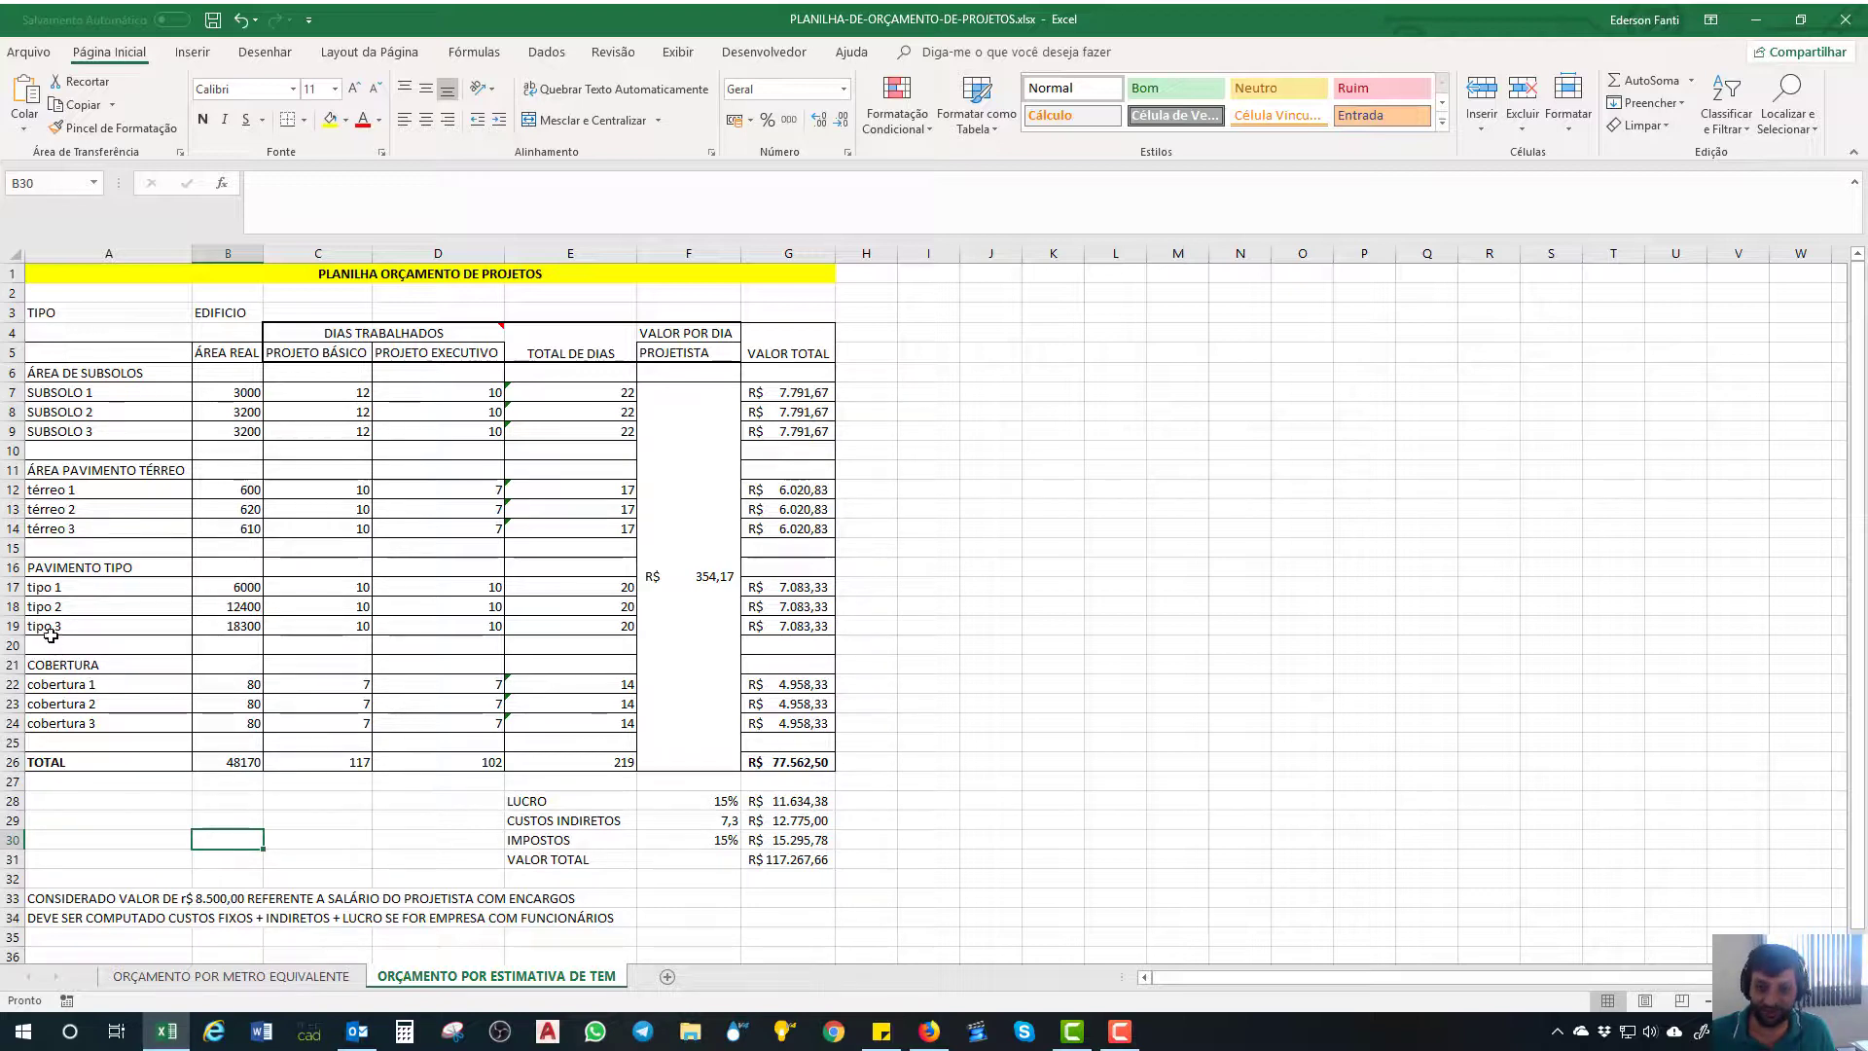
{"action": "left_click", "coordinate": [233, 392]}
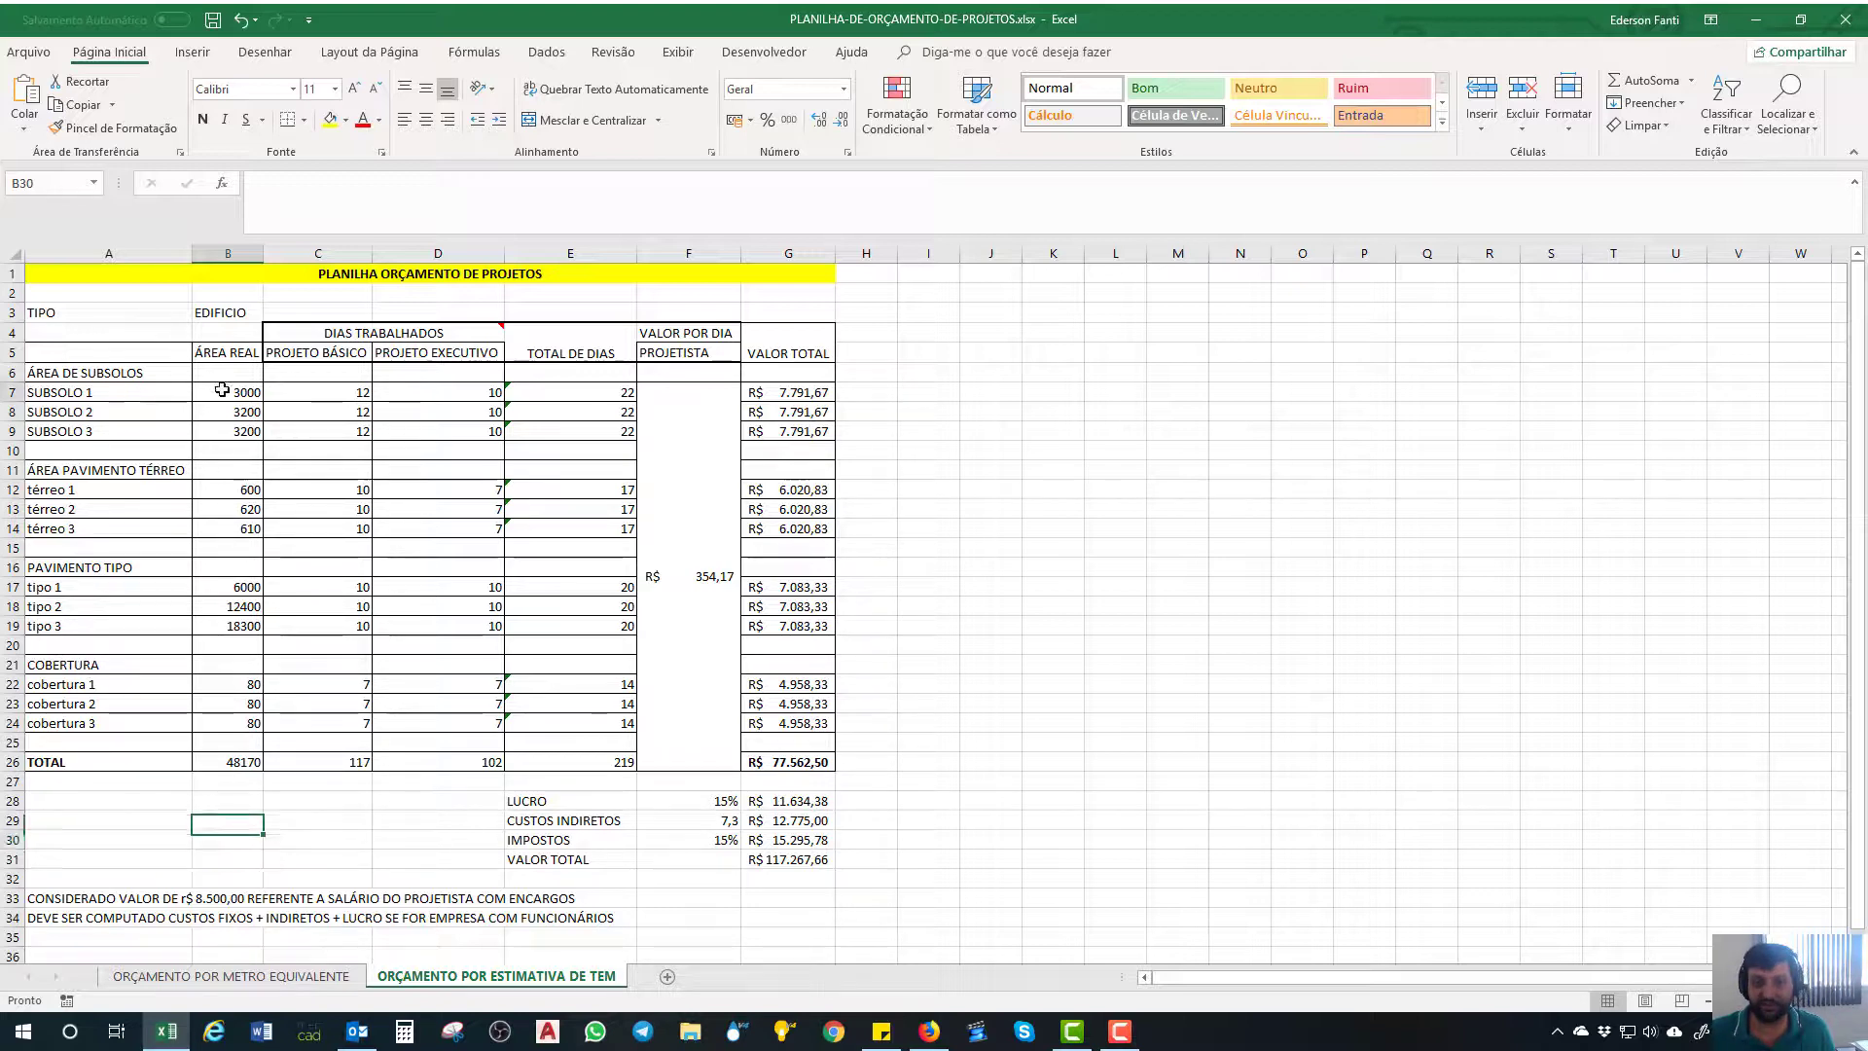
{"action": "left_click", "coordinate": [237, 416]}
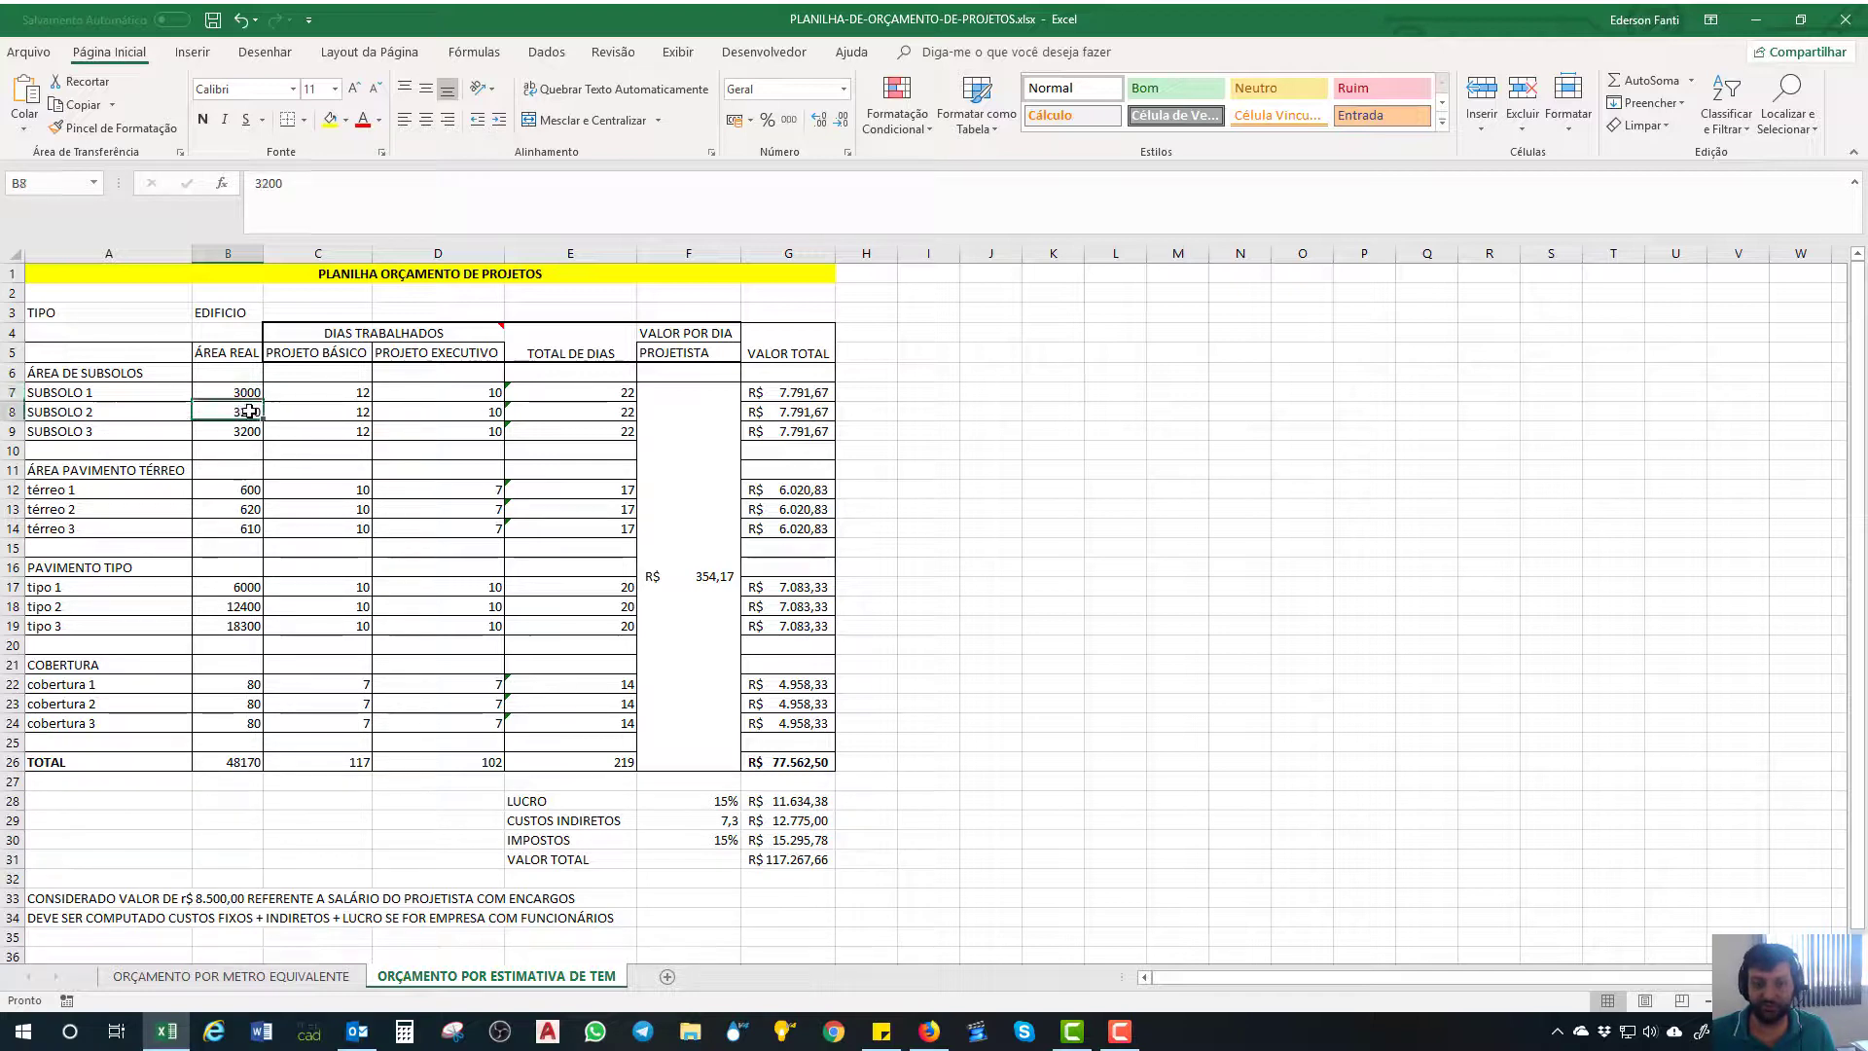
- Insert three blank rows directly below SUBSOLO 3, starting at row 10
{"action": "left_click_drag", "start_coordinate": [13, 450], "coordinate": [18, 489]}
{"action": "right_click", "coordinate": [80, 461]}
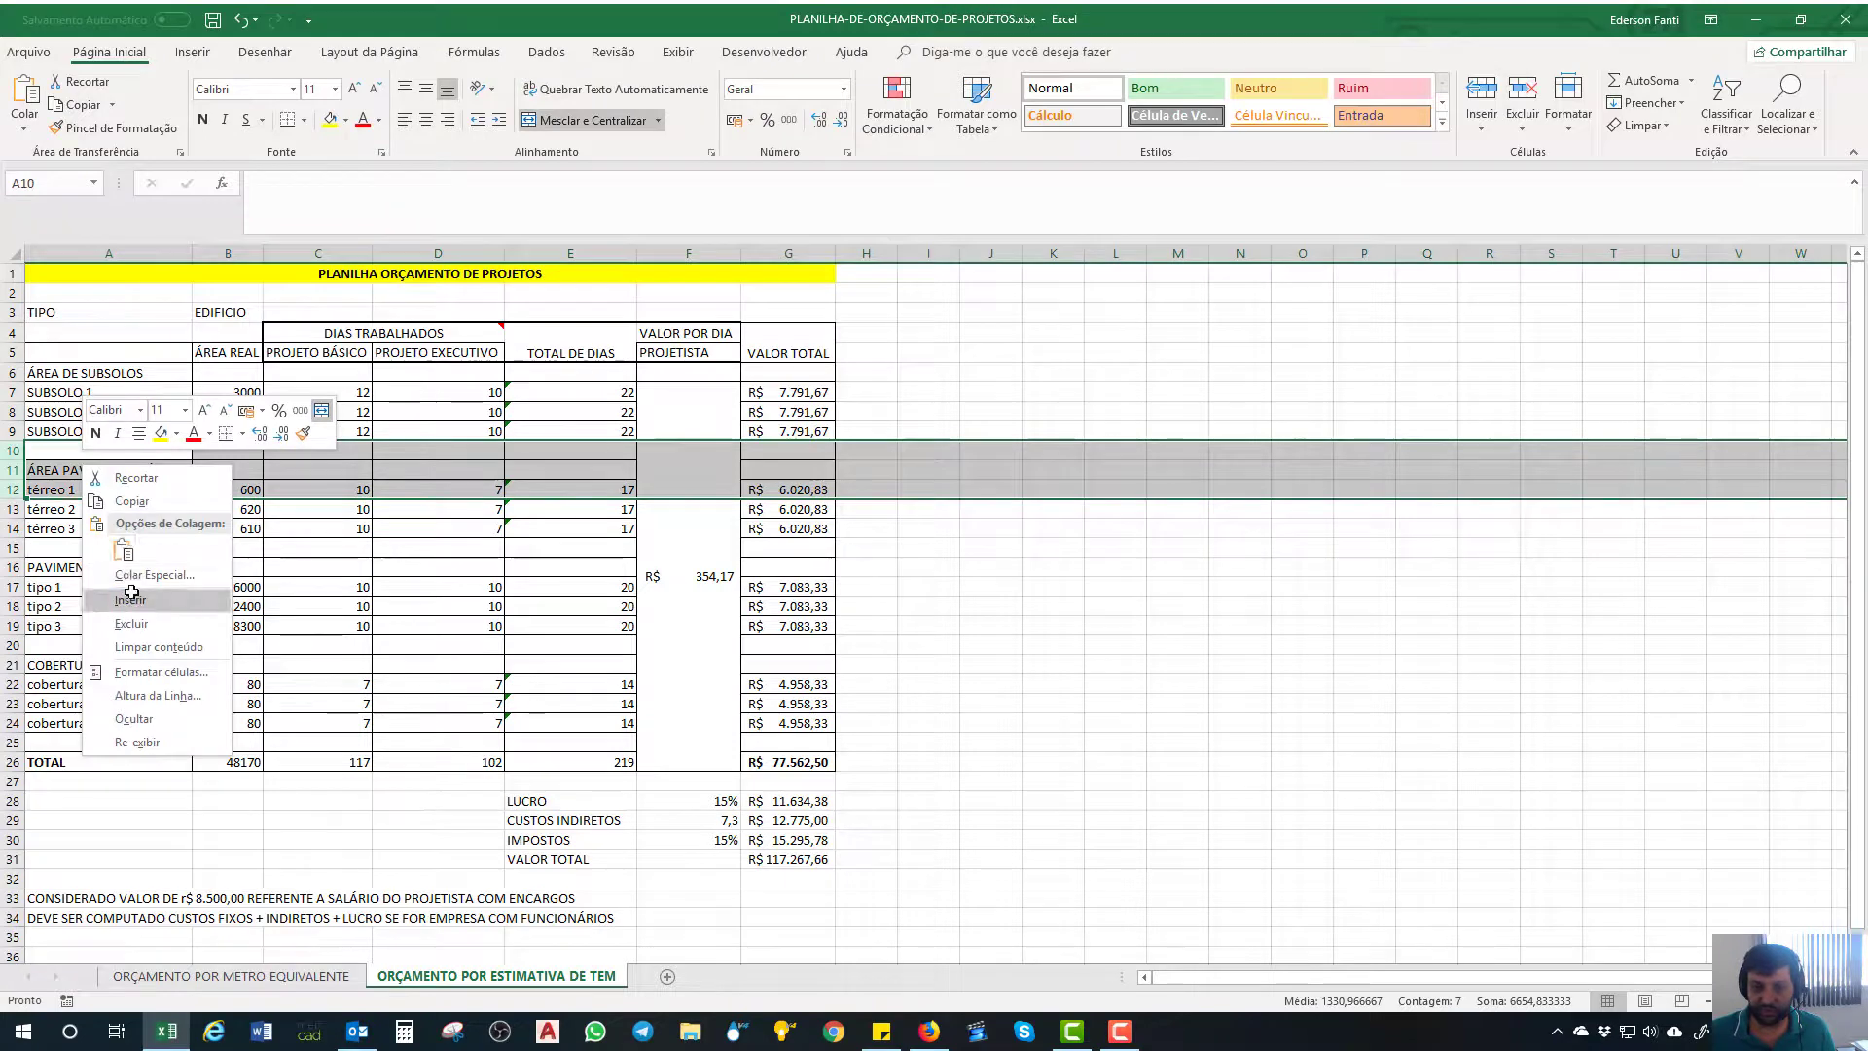
{"action": "left_click", "coordinate": [132, 599]}
- Enter the extra work items "detalhe de reservatorio" in A10 and "detalhe de retenção aguas" in A11
{"action": "left_click", "coordinate": [86, 452]}
{"action": "type", "text": "de"}
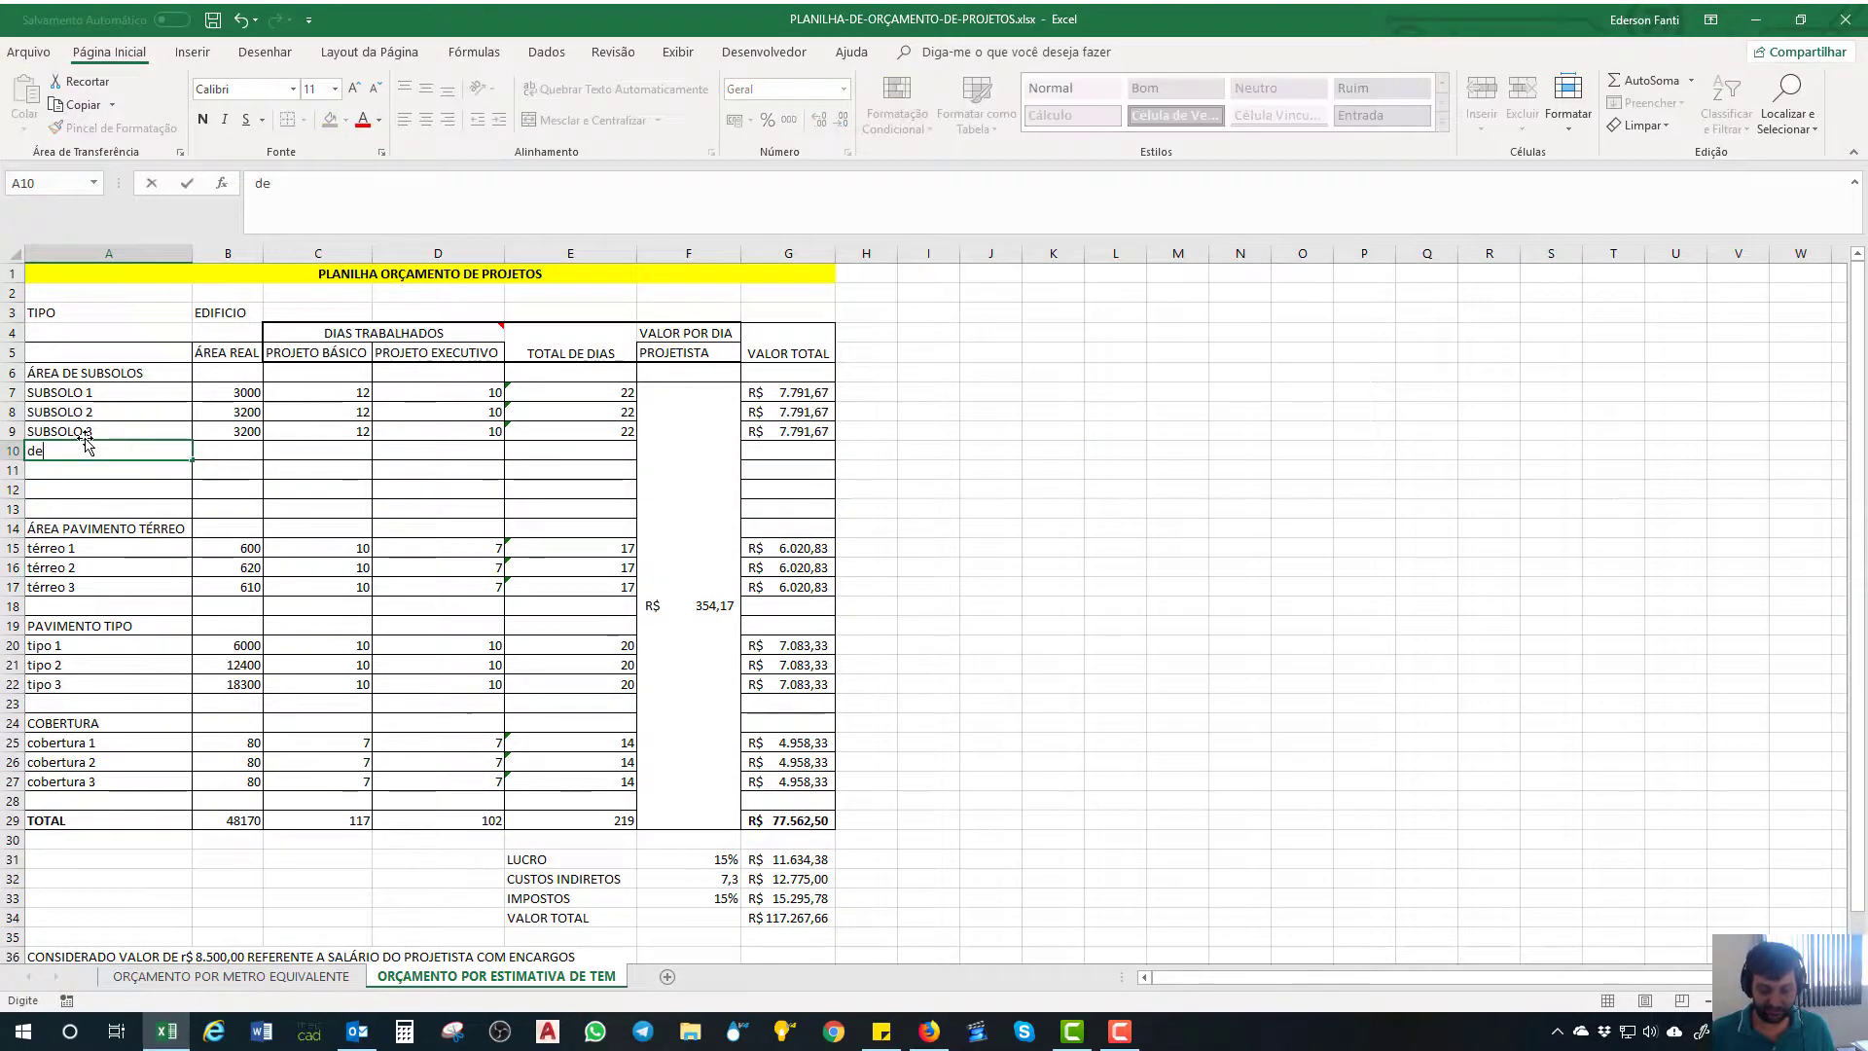
{"action": "type", "text": "talhe de re"}
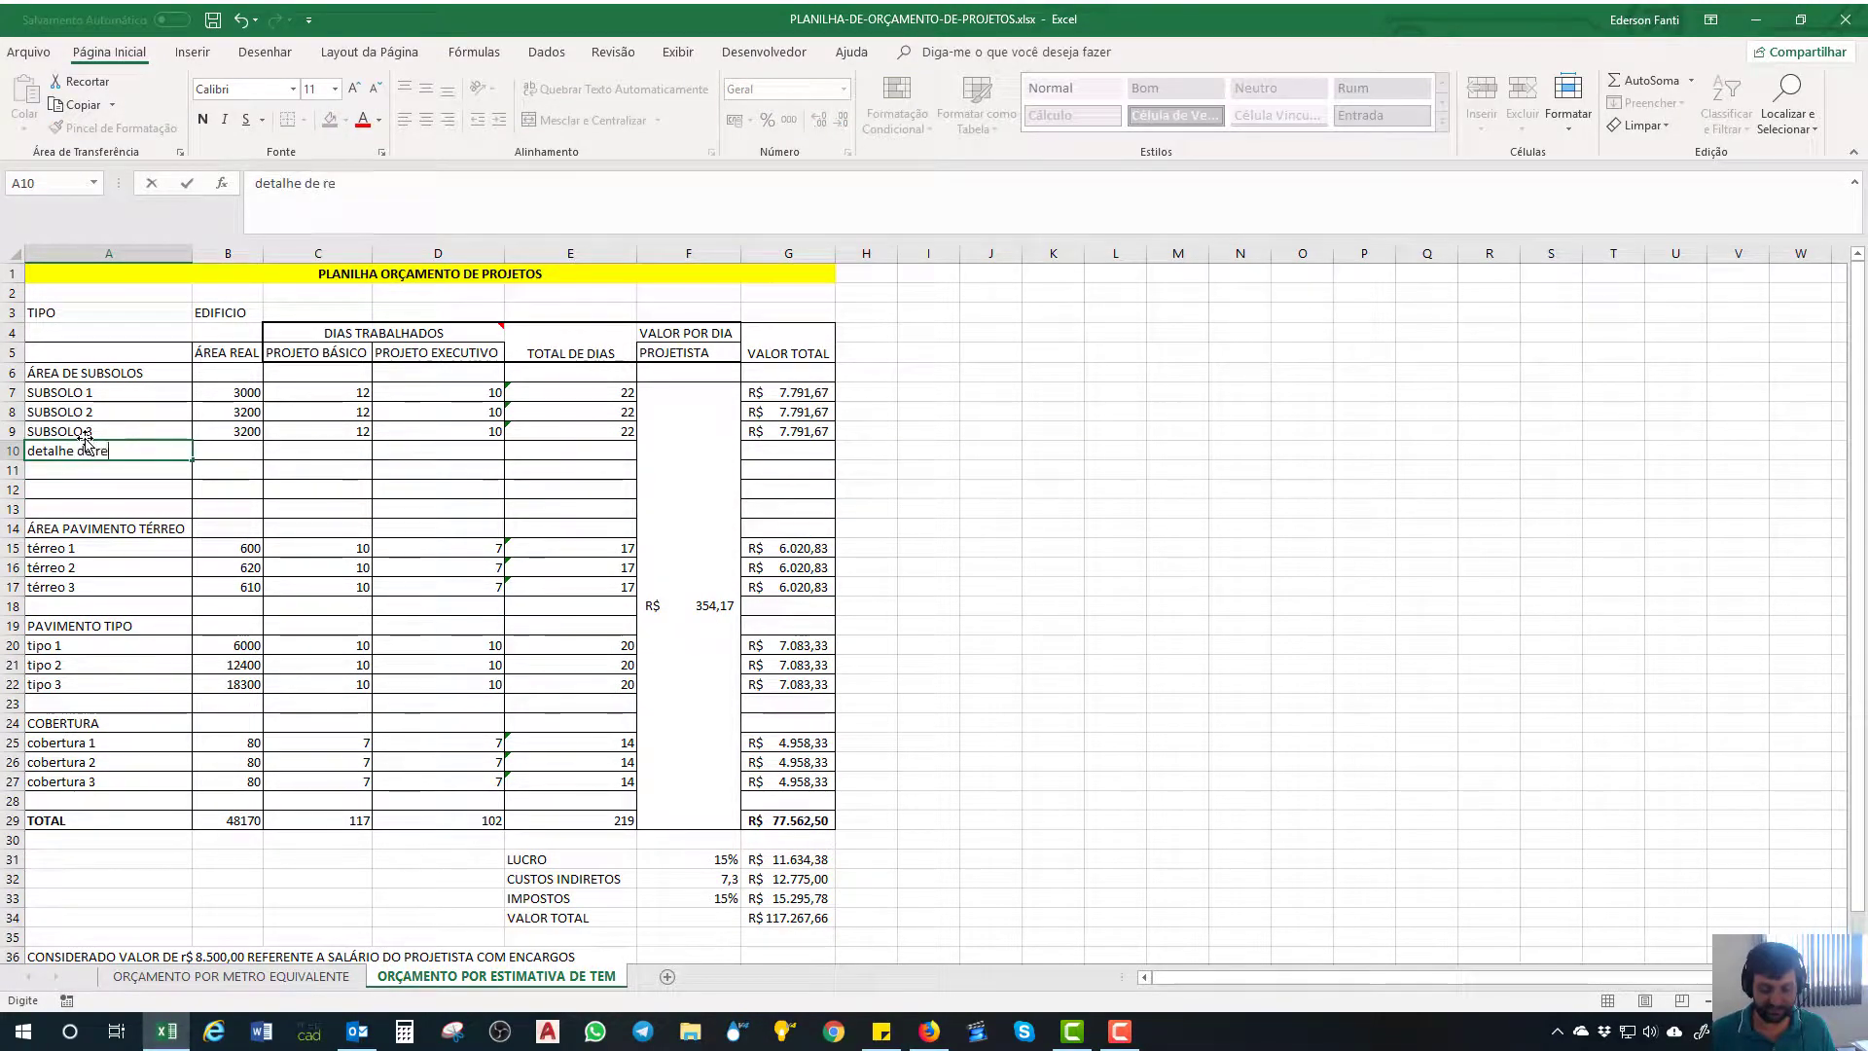
{"action": "type", "text": "servatorio"}
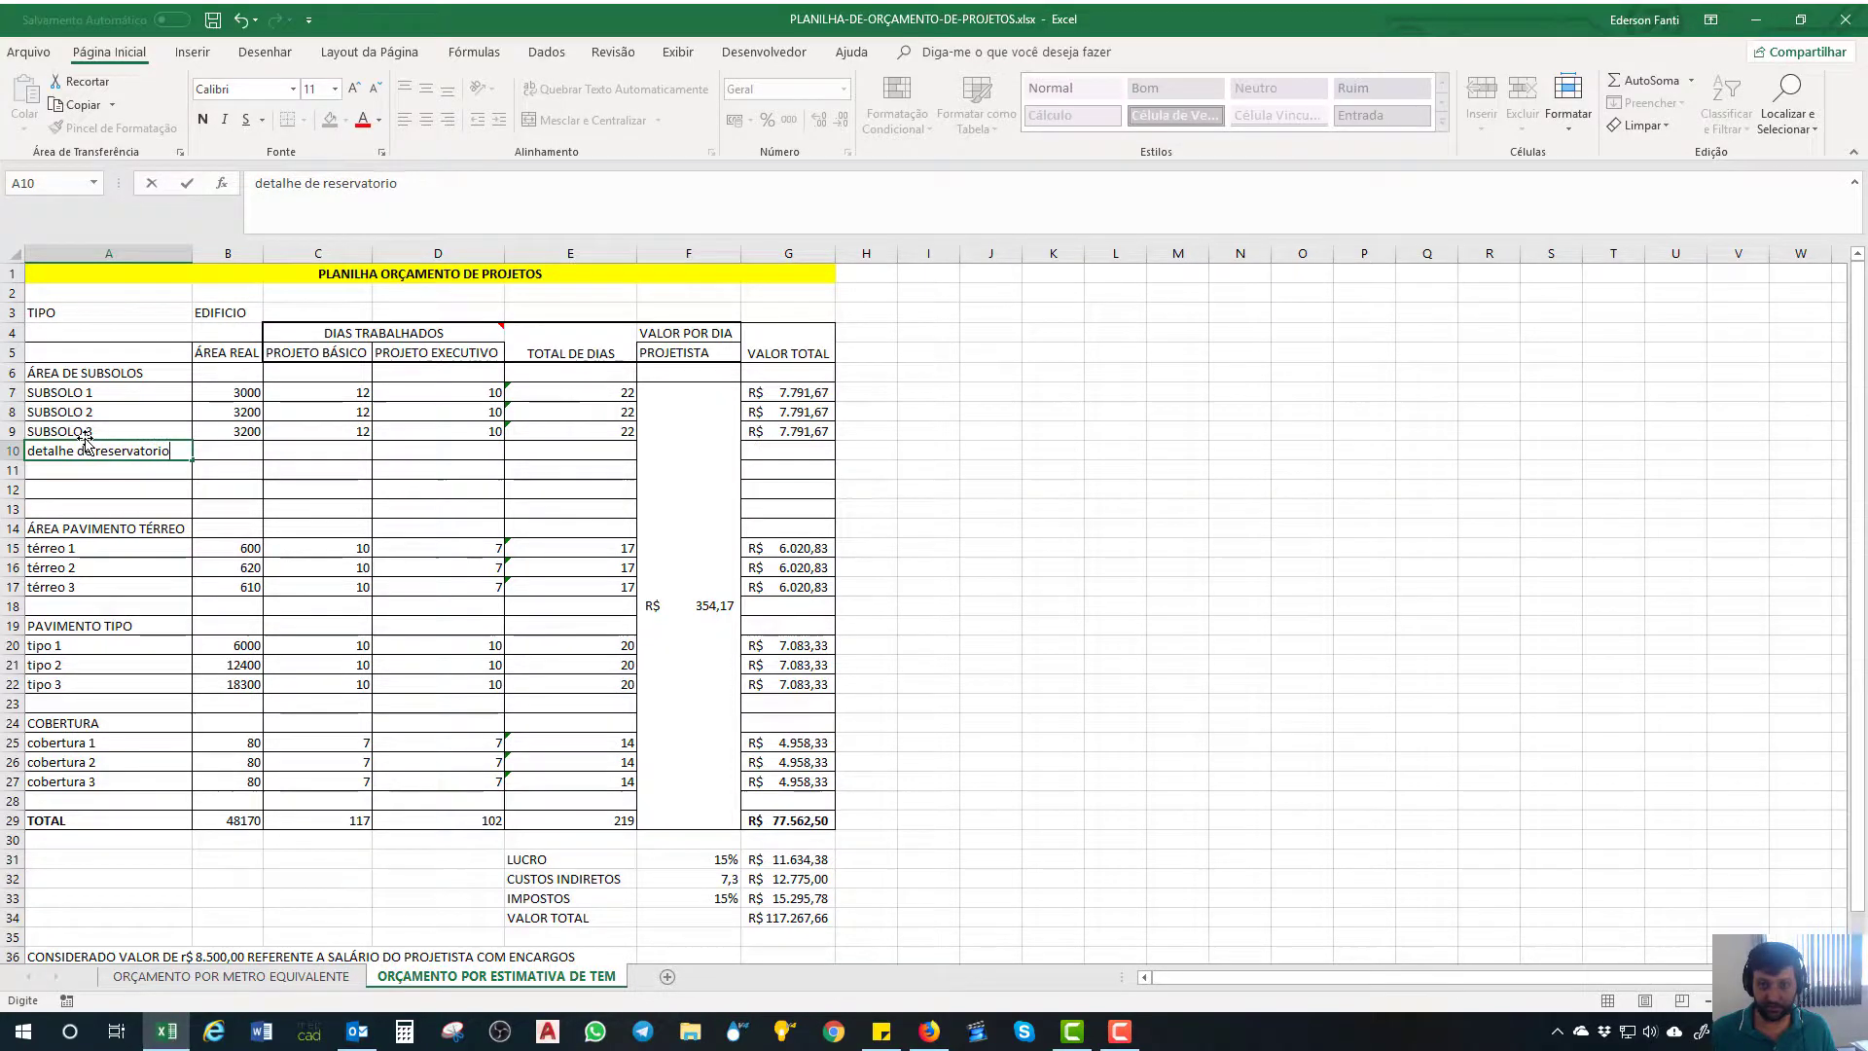
{"action": "key", "text": "Return"}
{"action": "type", "text": "detalhe "}
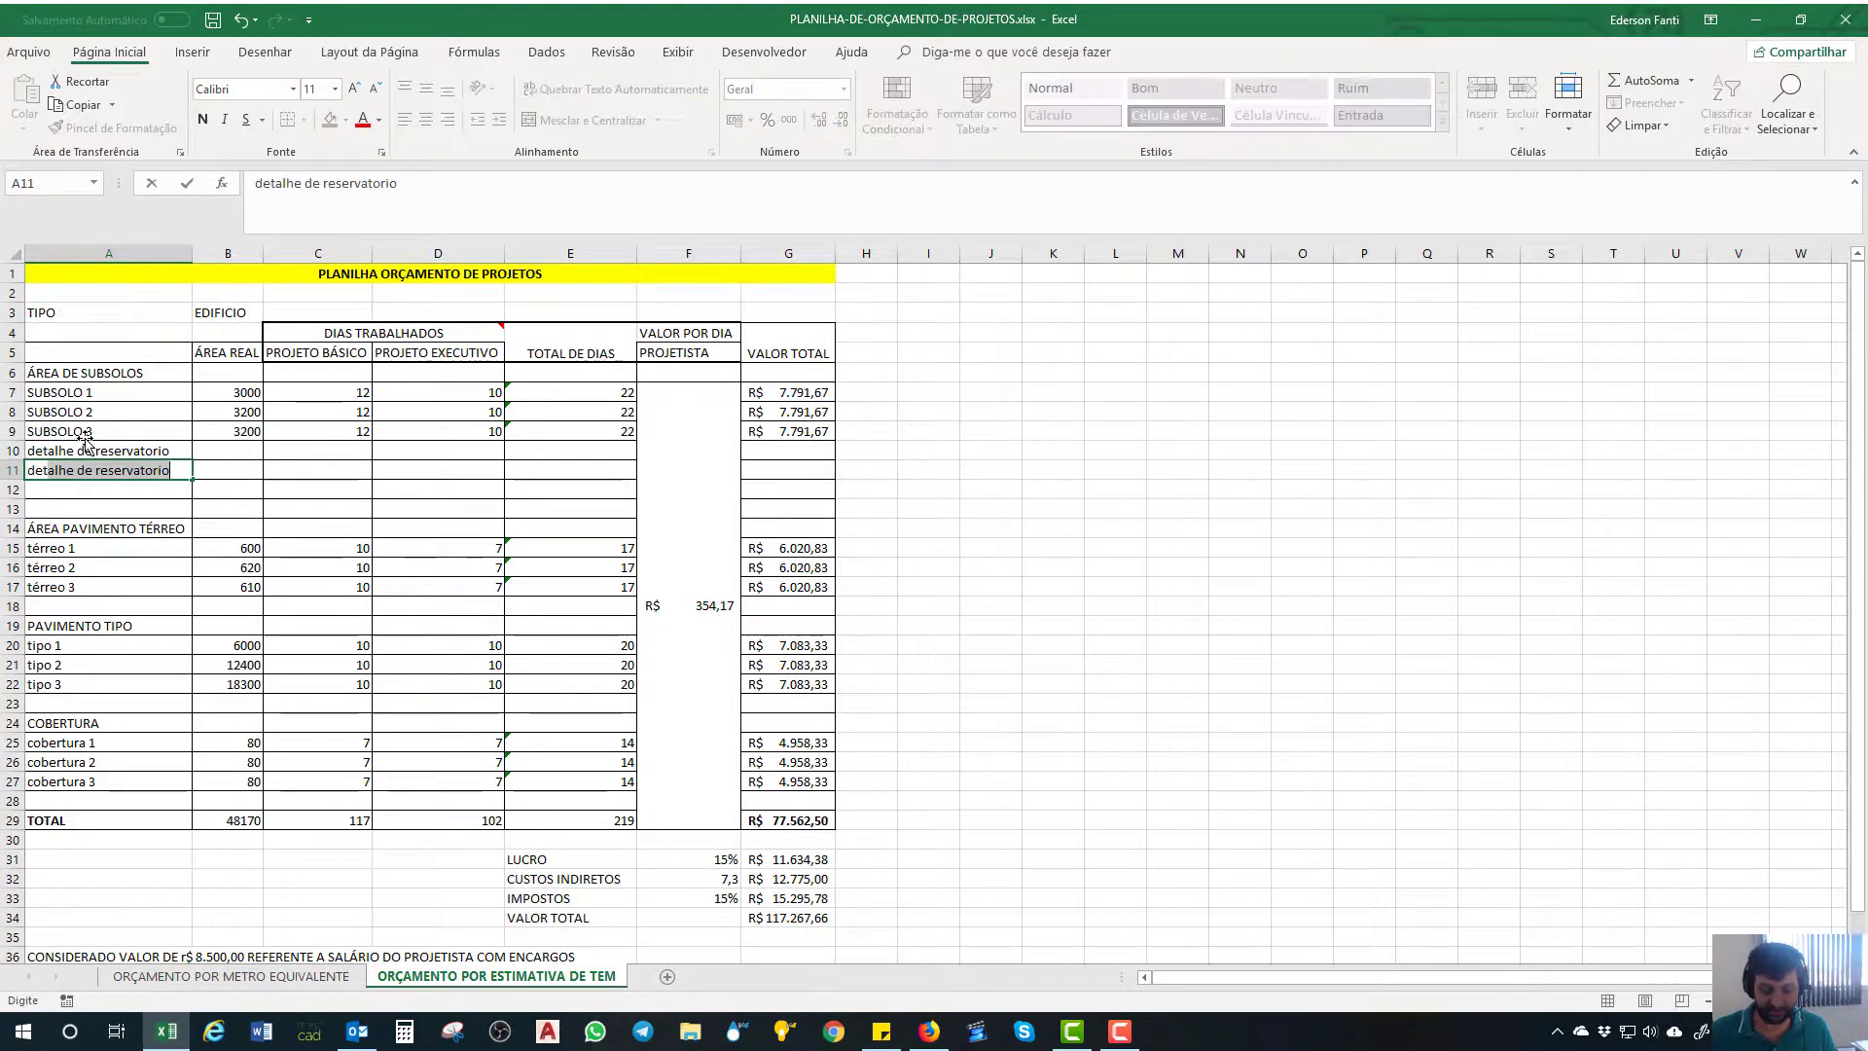
{"action": "type", "text": "de retenção"}
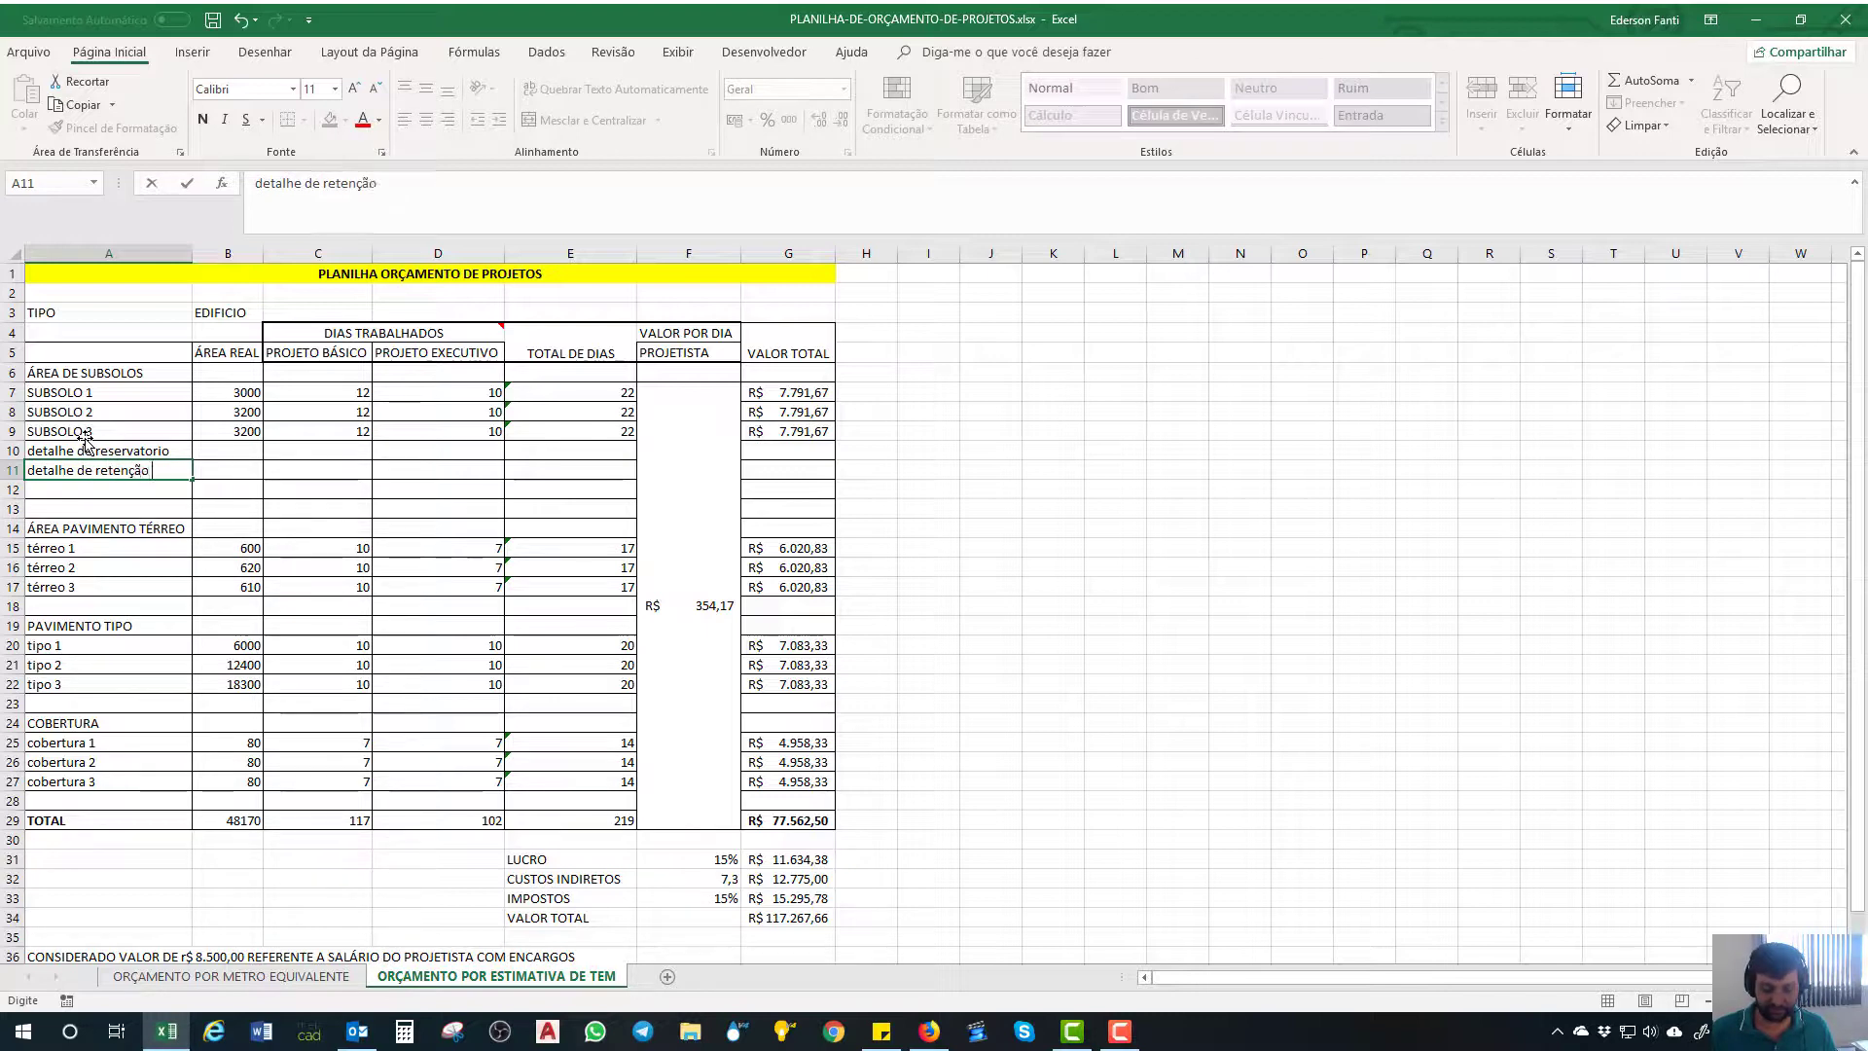
{"action": "type", "text": " aguas"}
{"action": "key", "text": "Return"}
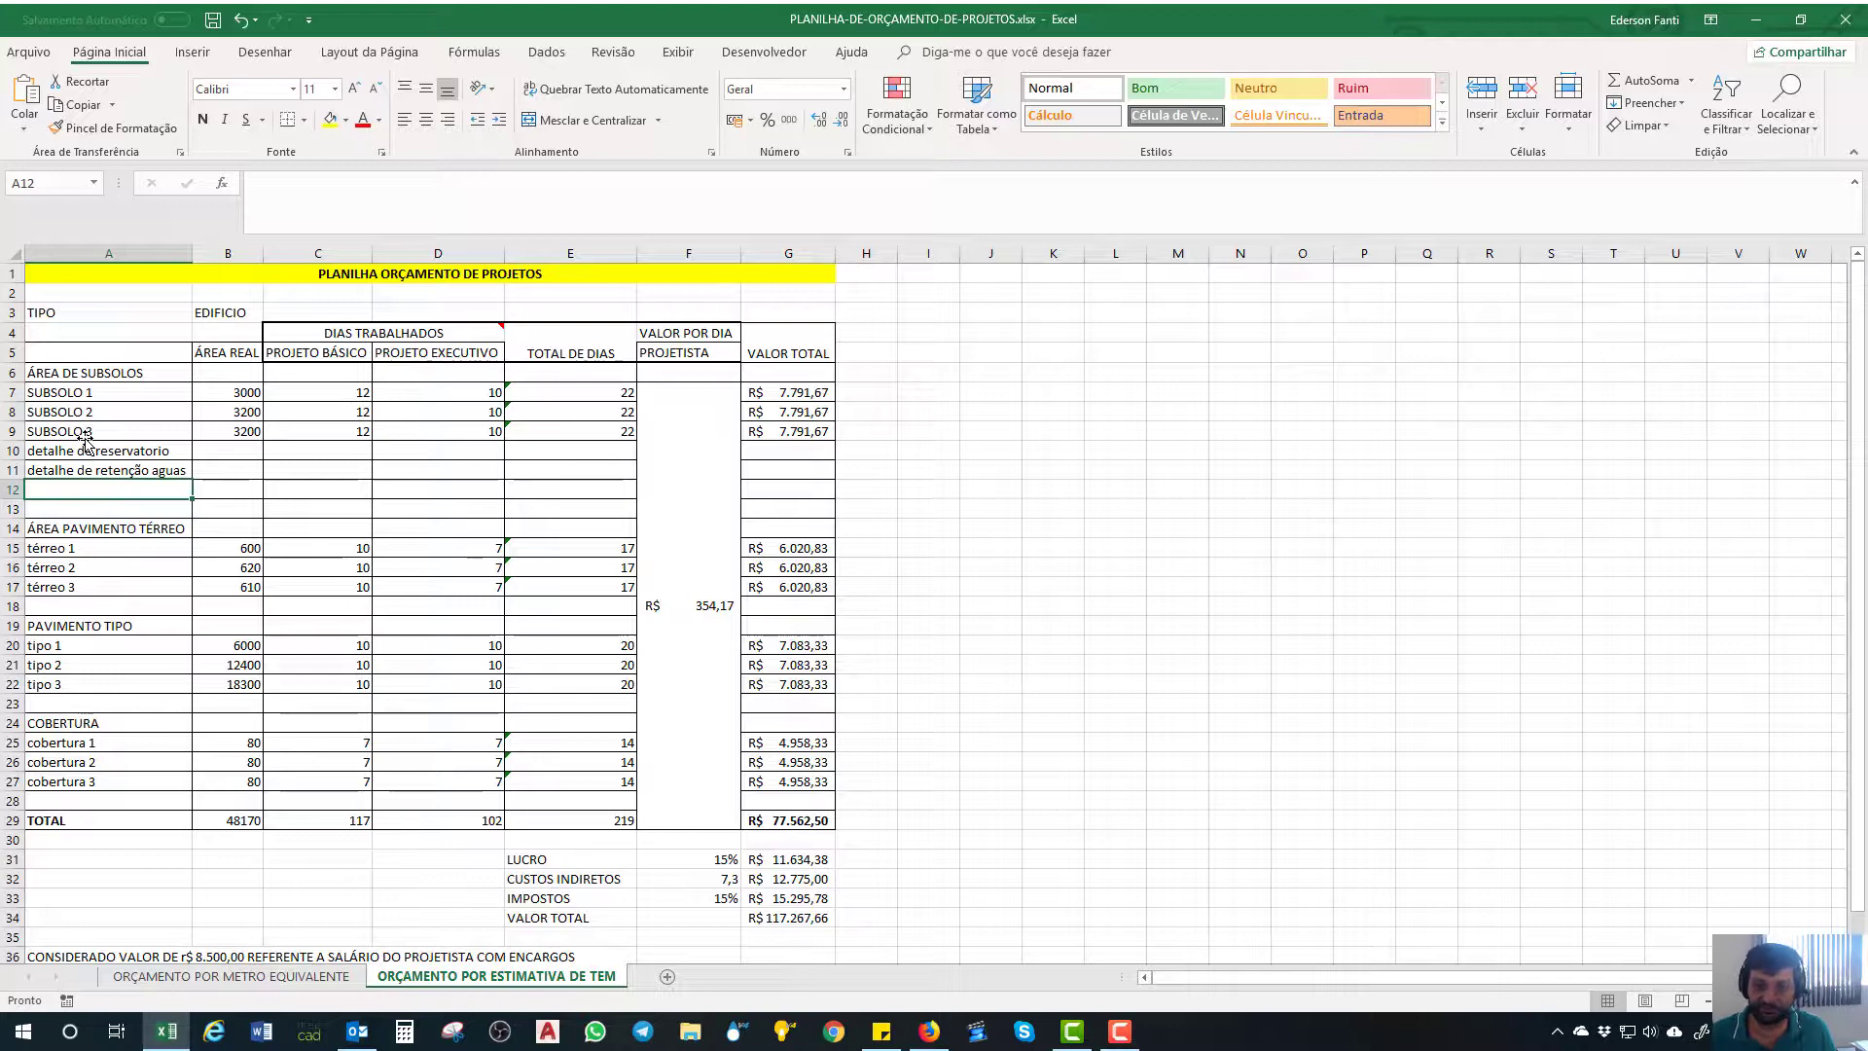
- Clear the two extra item labels from A10 and A11
{"action": "key", "text": "Up"}
{"action": "key", "text": "Up"}
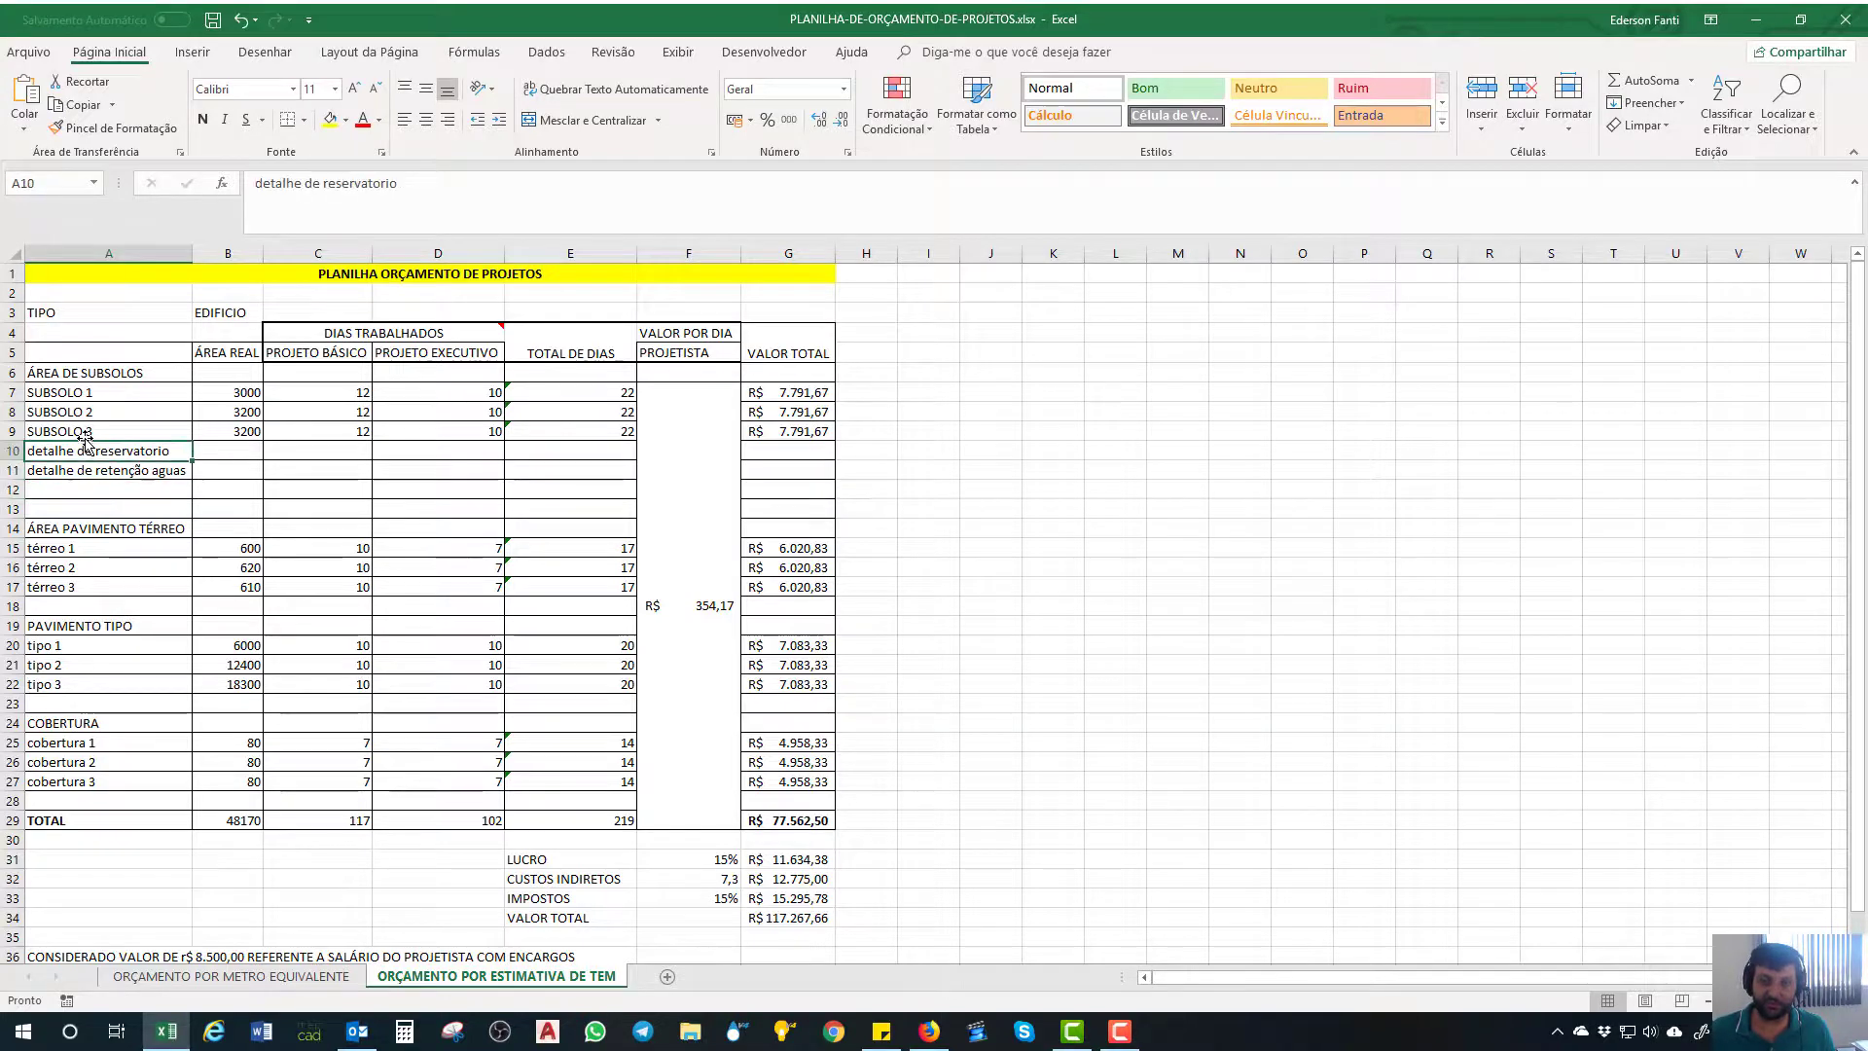
{"action": "key", "text": "Delete"}
{"action": "key", "text": "Down"}
{"action": "key", "text": "Delete"}
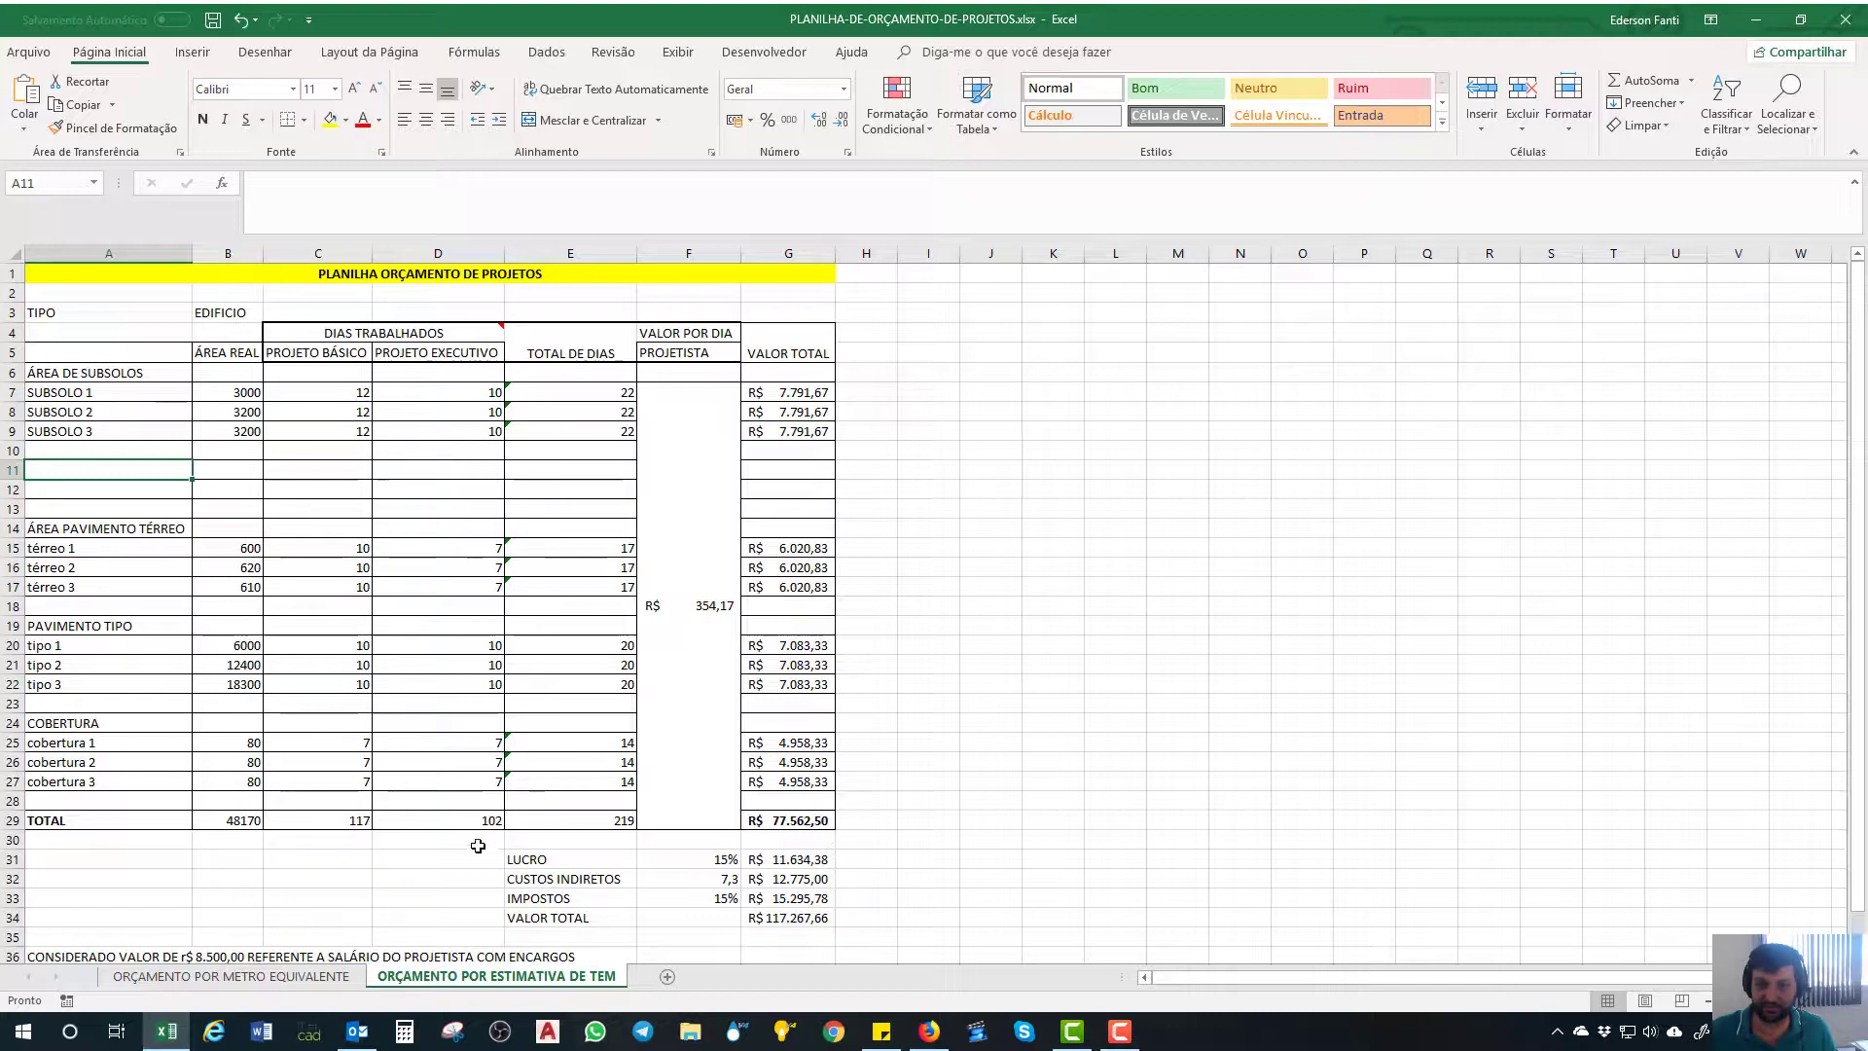
- Review the PROJETO BÁSICO and PROJETO EXECUTIVO headings under DIAS TRABALHADOS and the basic design days of SUBSOLO 1
{"action": "left_click", "coordinate": [338, 353]}
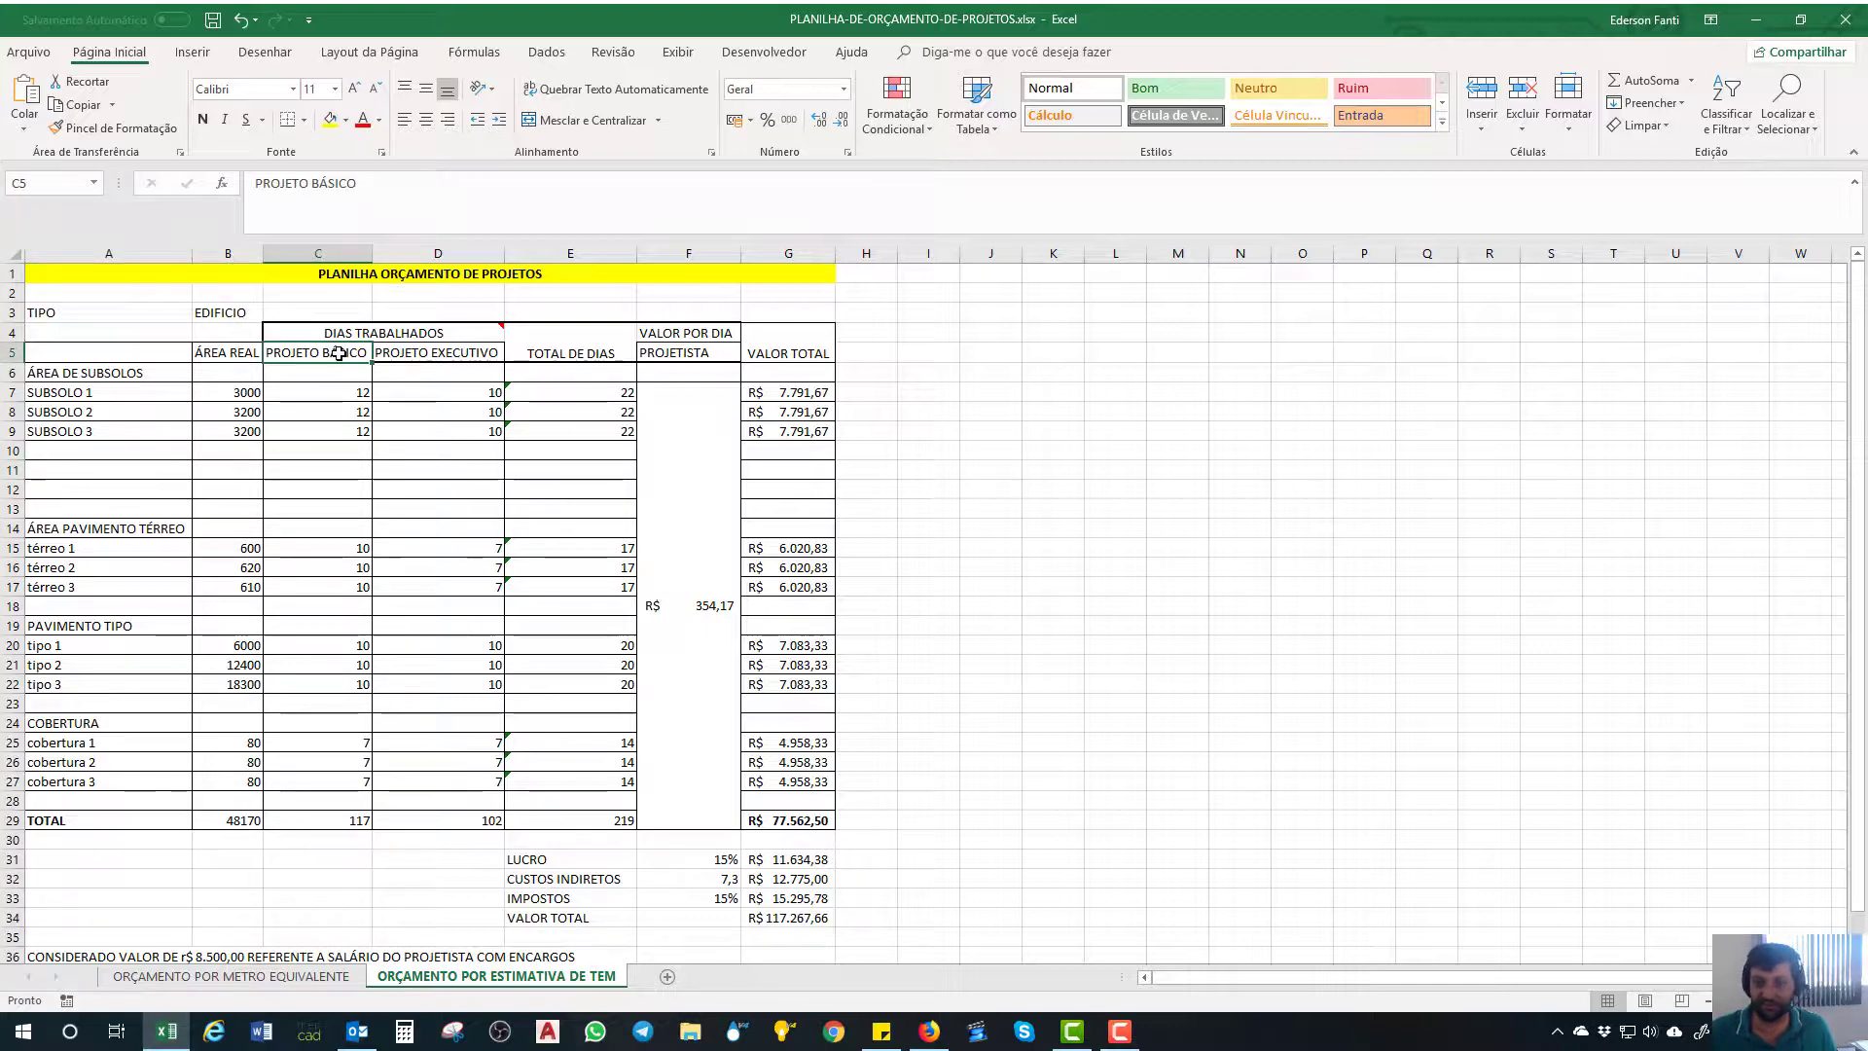
{"action": "left_click", "coordinate": [429, 359]}
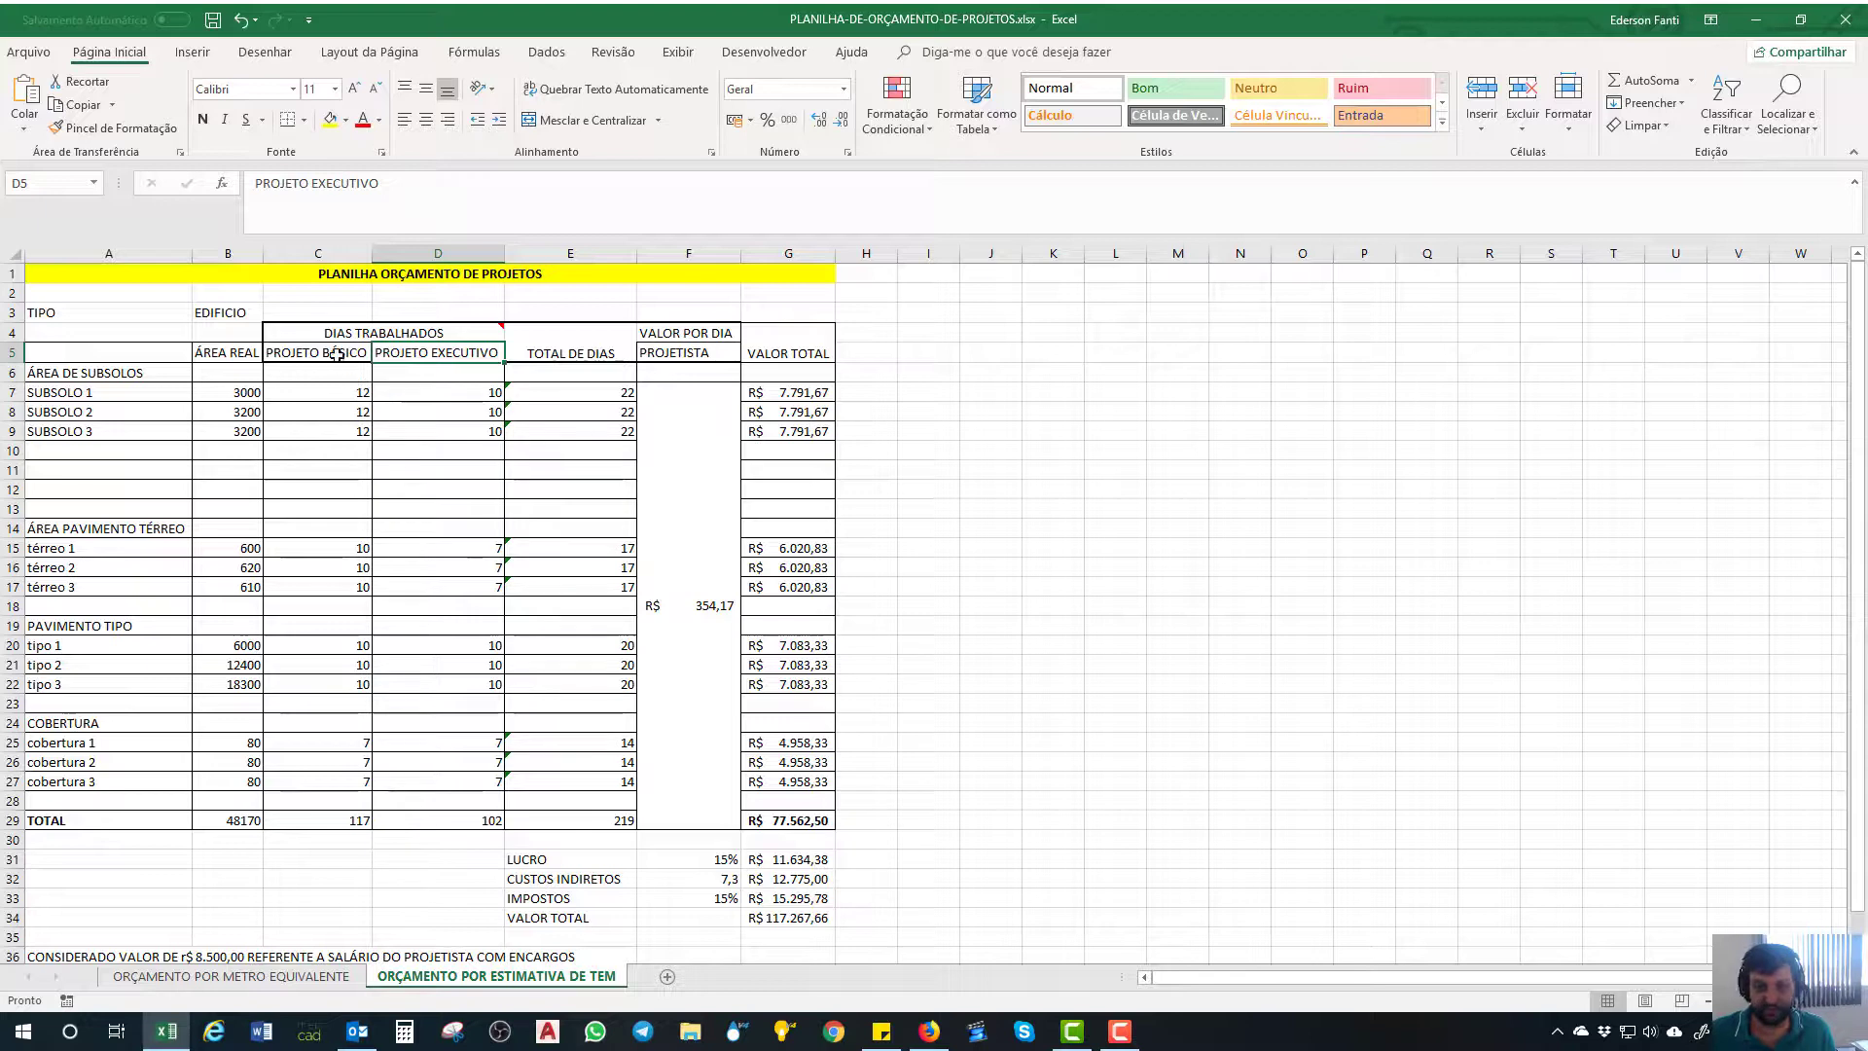
{"action": "left_click", "coordinate": [335, 353]}
{"action": "left_click", "coordinate": [436, 352]}
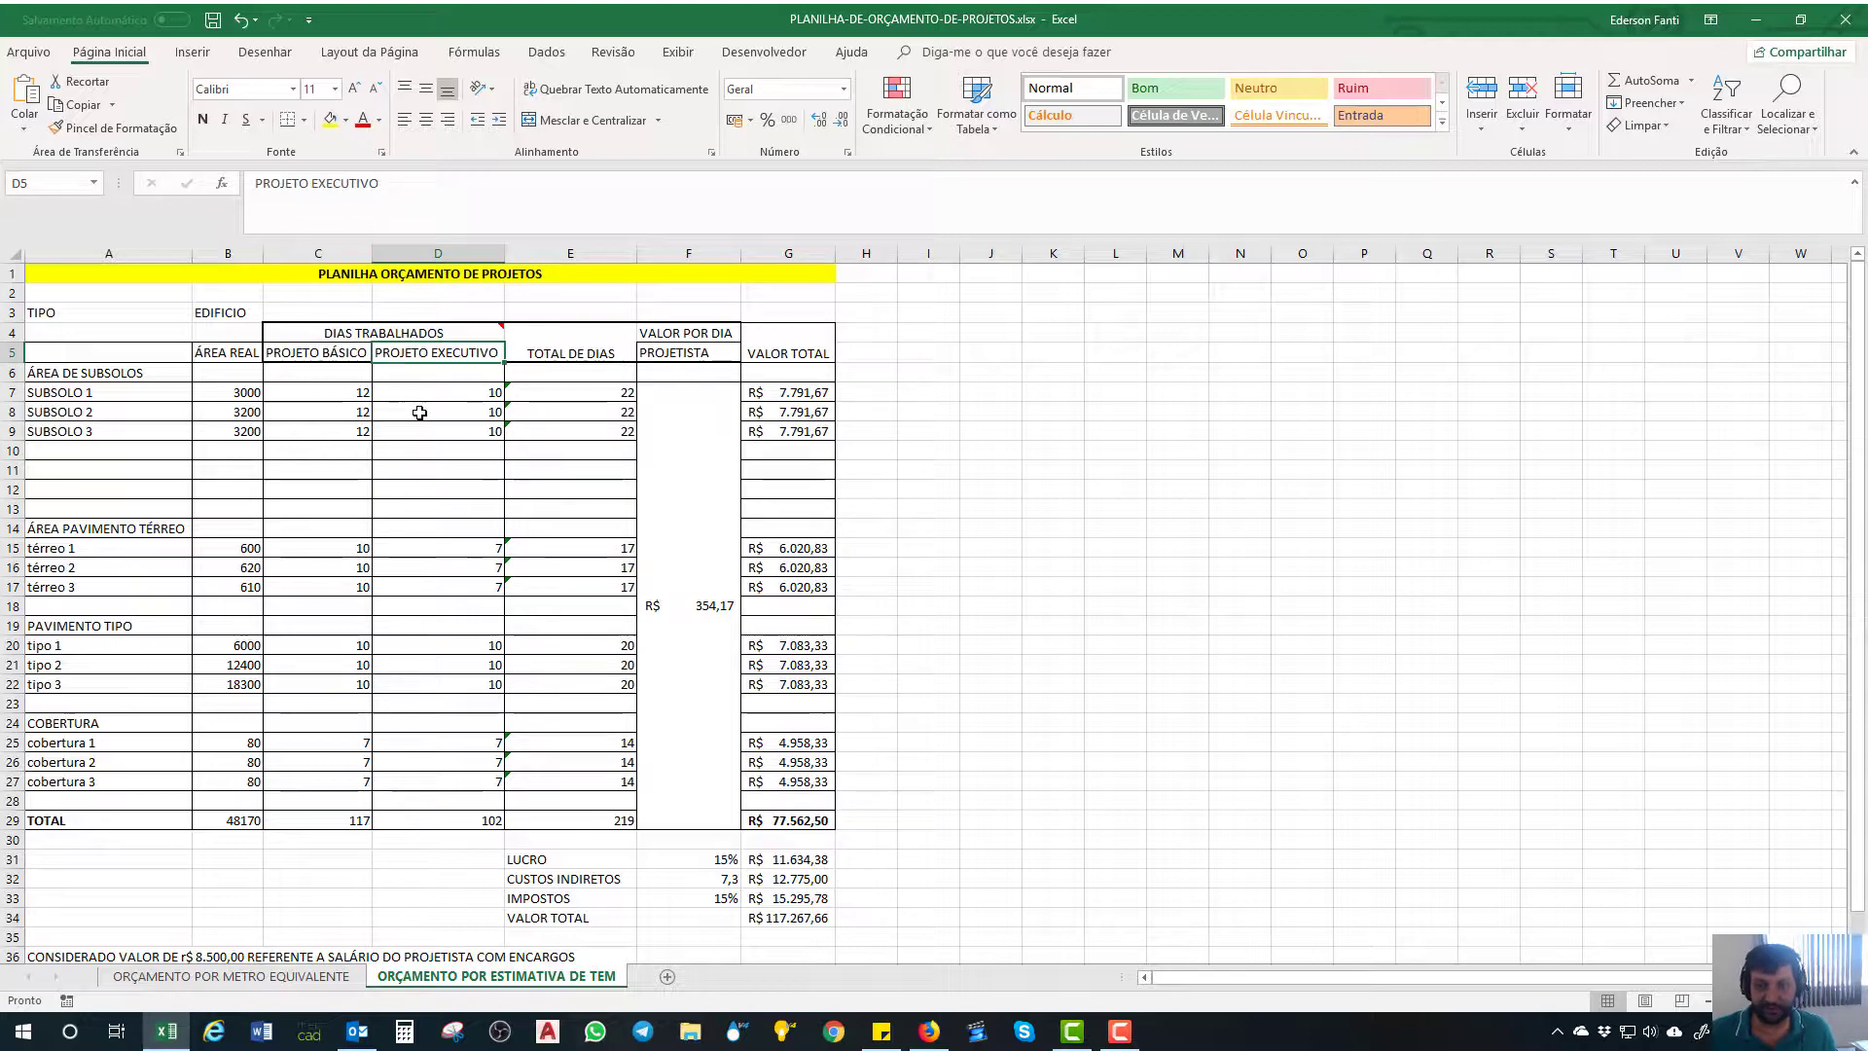
{"action": "left_click", "coordinate": [352, 396]}
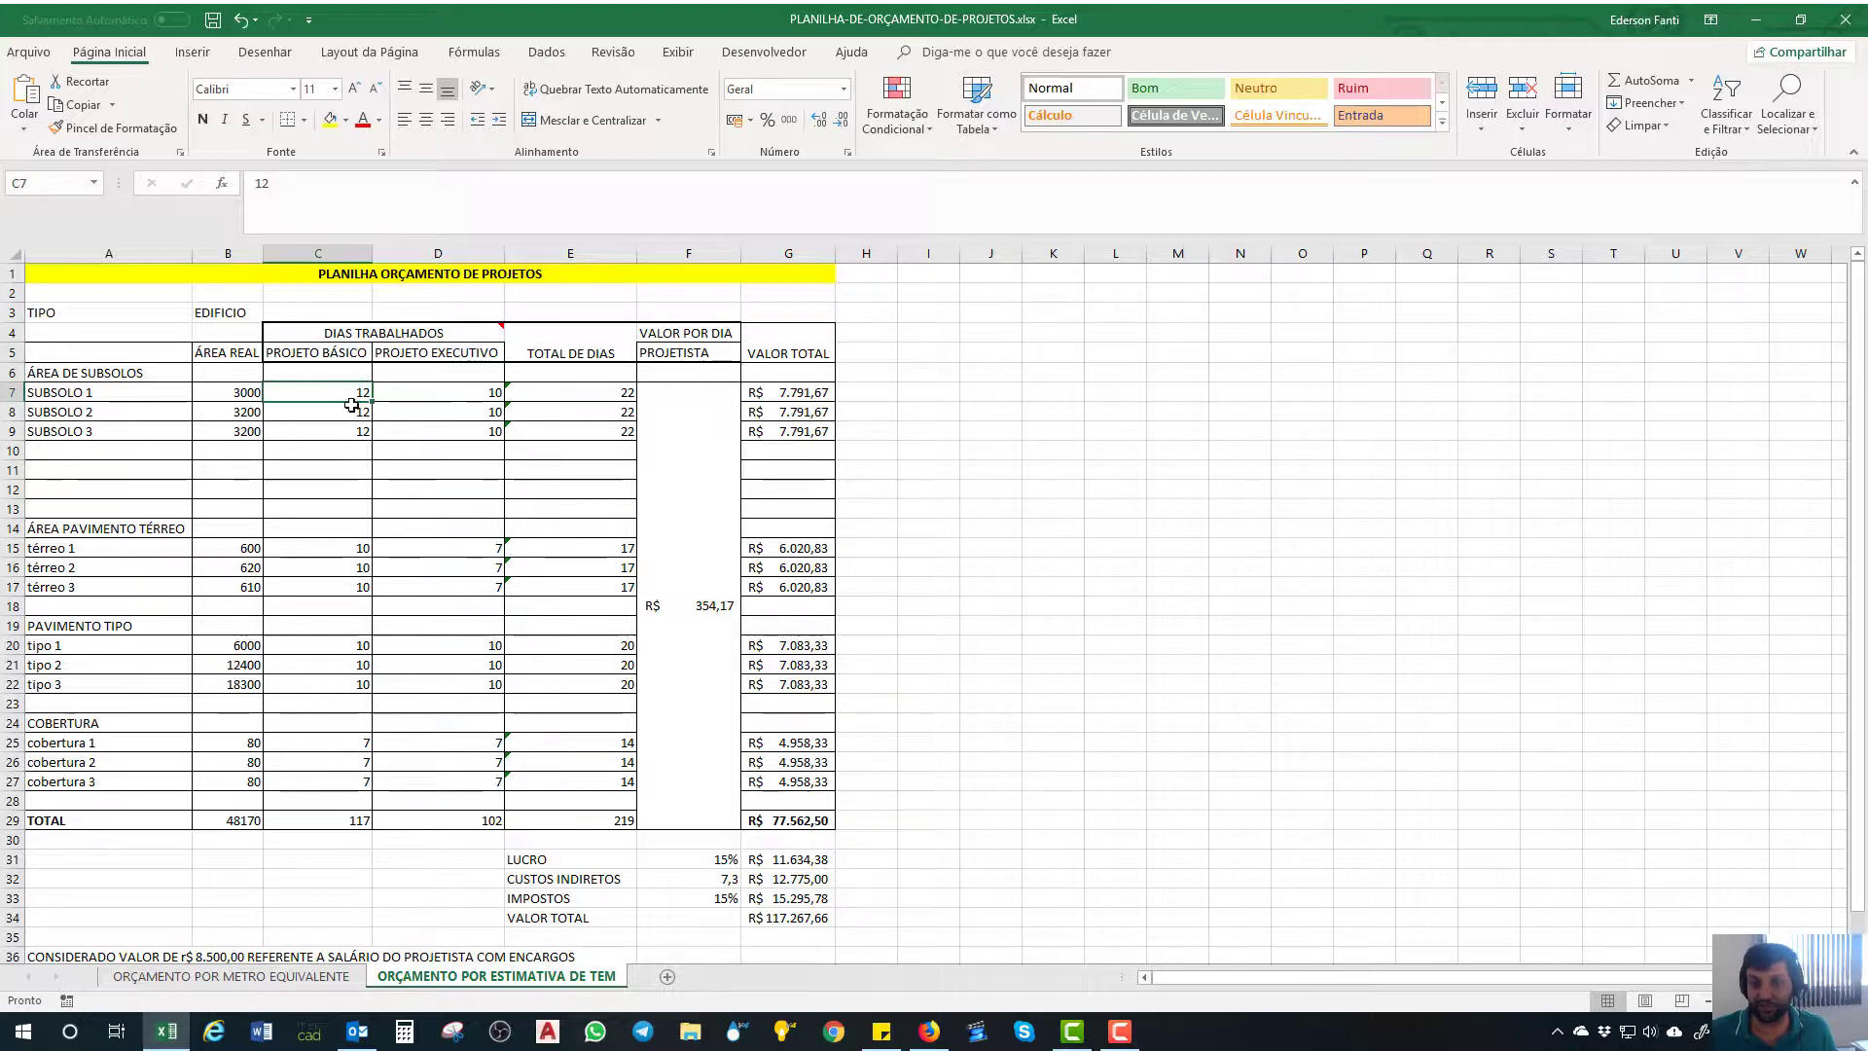
- Delete the three blank rows 10 to 12 below SUBSOLO 3
{"action": "left_click_drag", "start_coordinate": [9, 434], "coordinate": [9, 489]}
{"action": "right_click", "coordinate": [105, 479]}
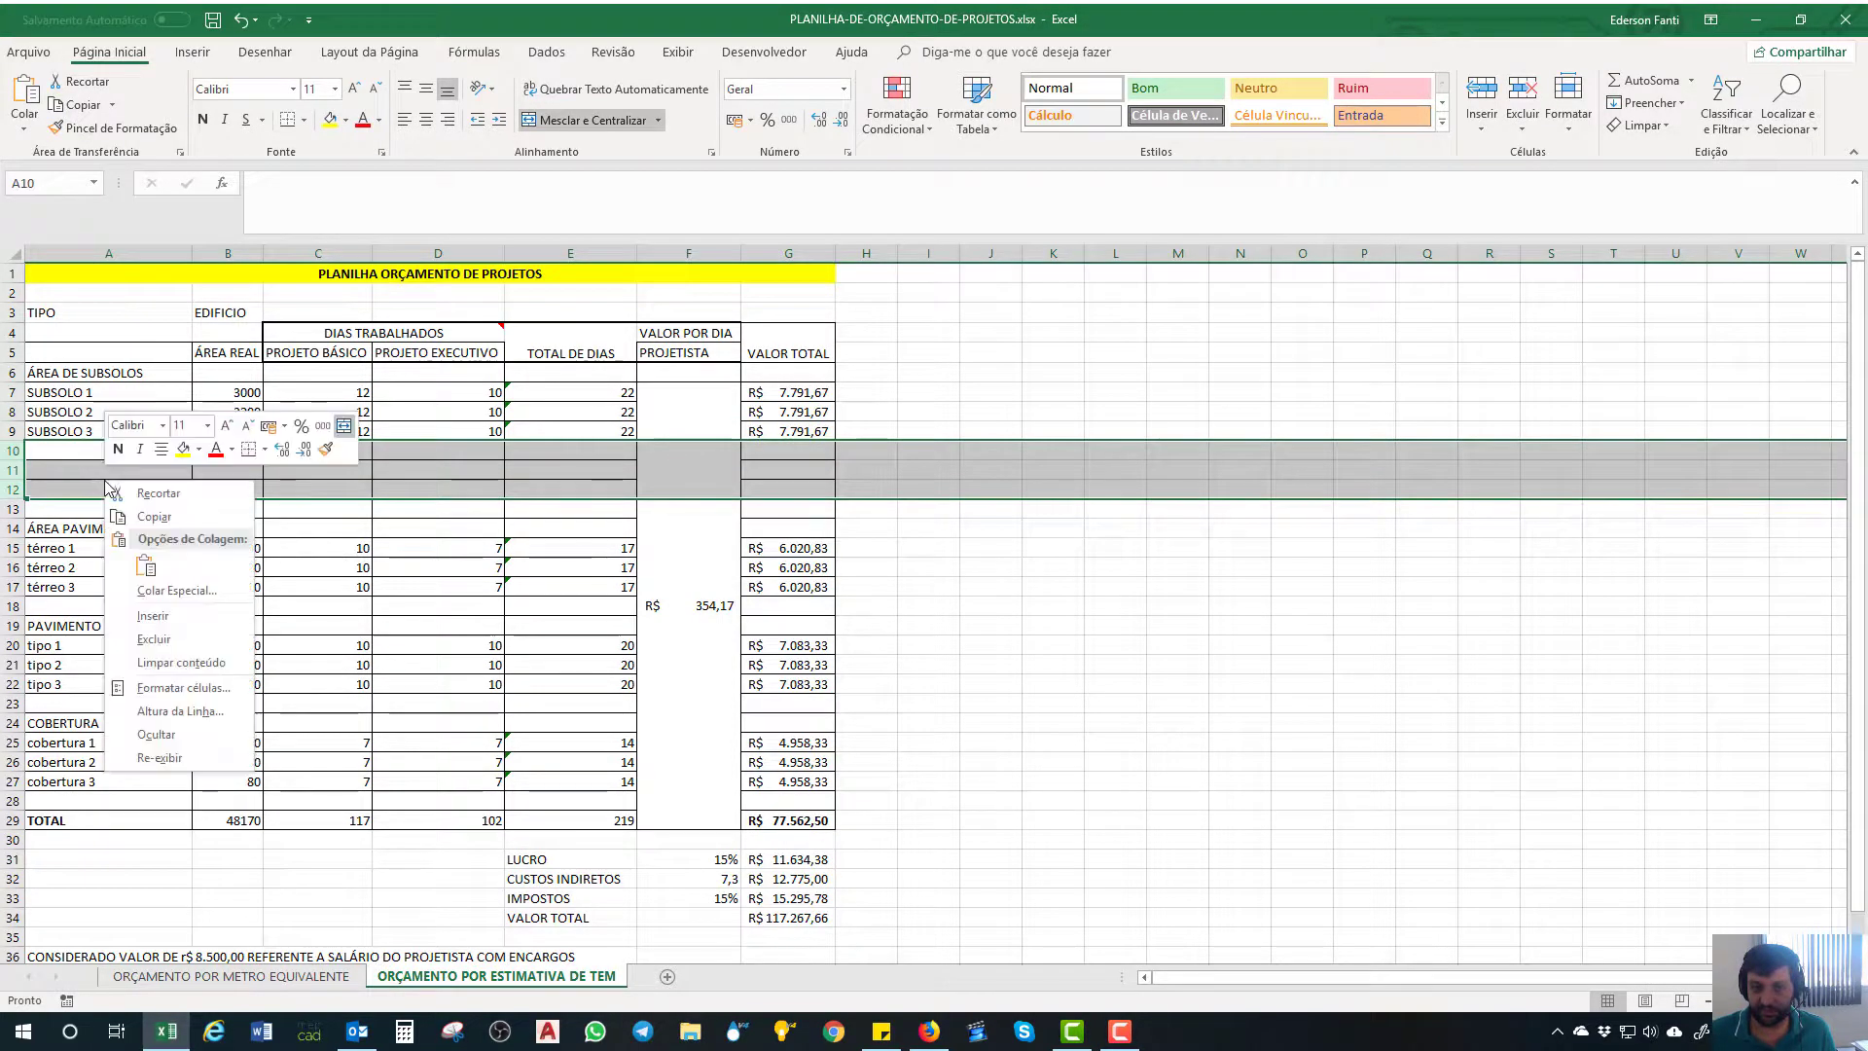
{"action": "left_click", "coordinate": [155, 639]}
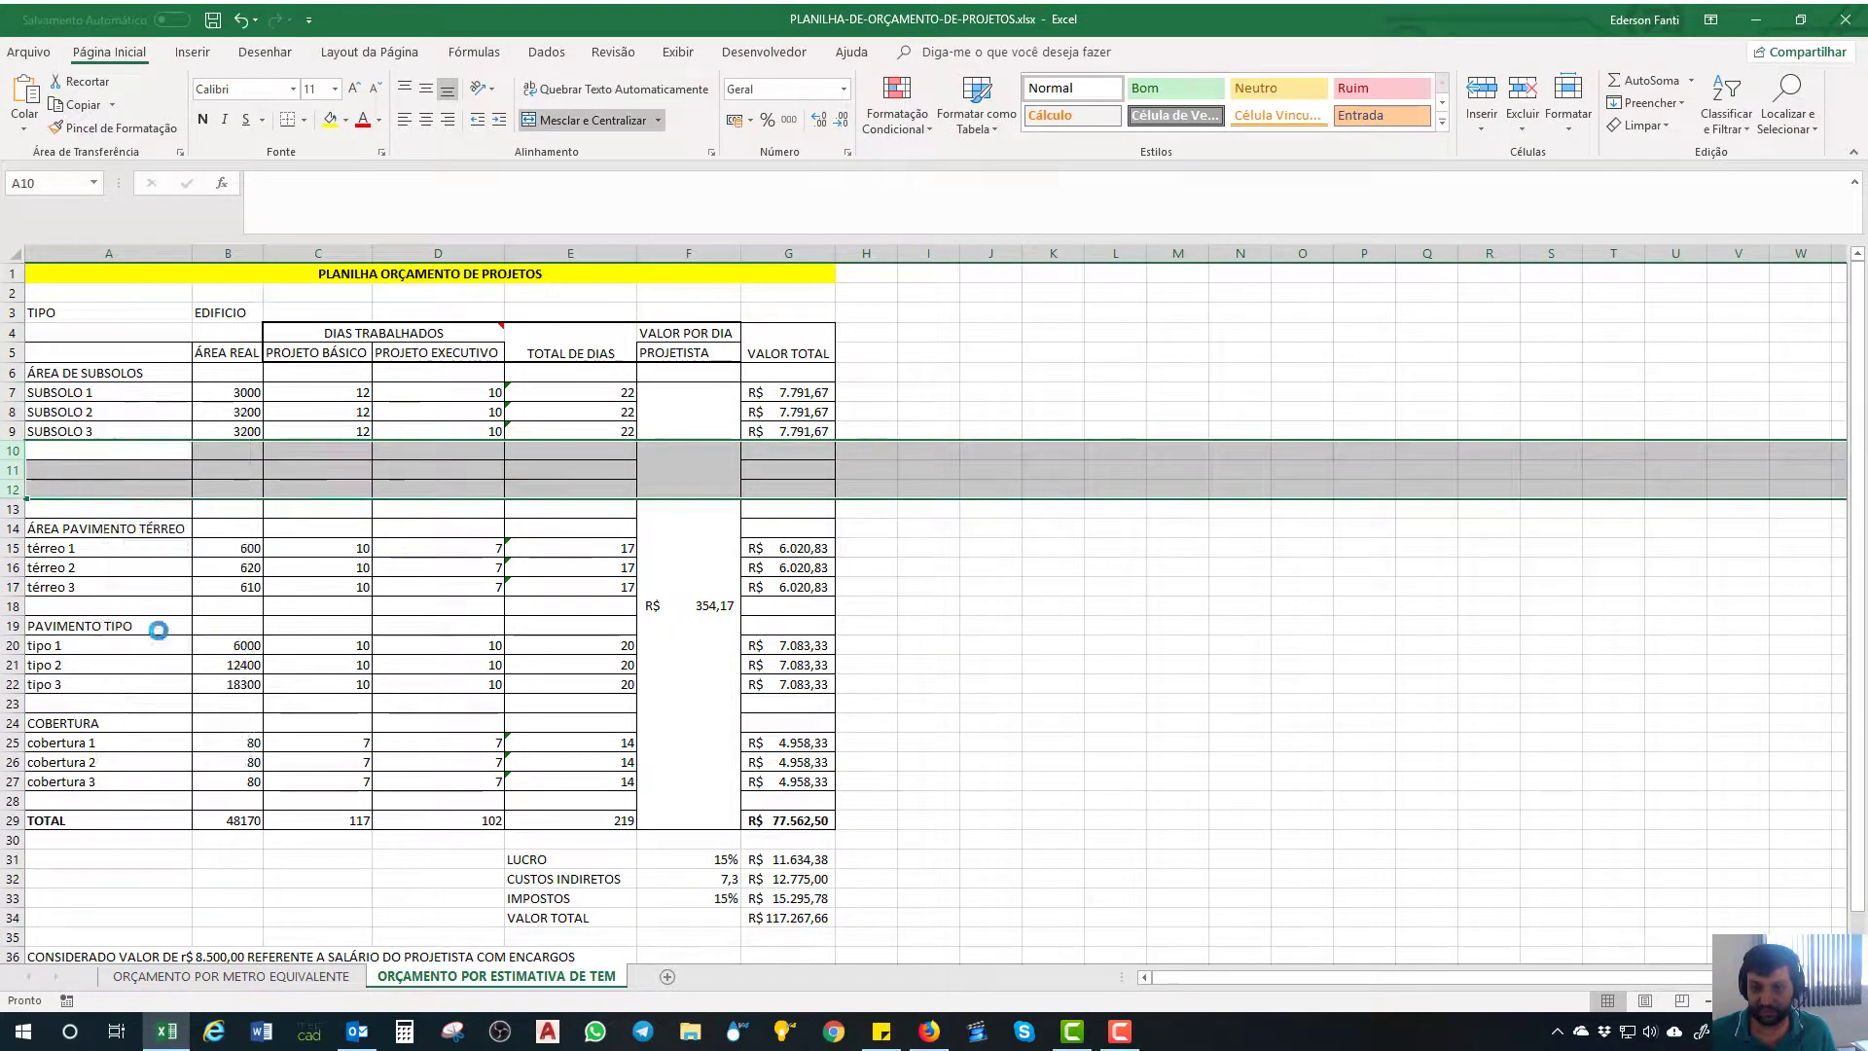
- Compare the basic design days of SUBSOLO 1, 2 and 3 in C7:C9 with the real areas in column B
{"action": "left_click", "coordinate": [338, 399]}
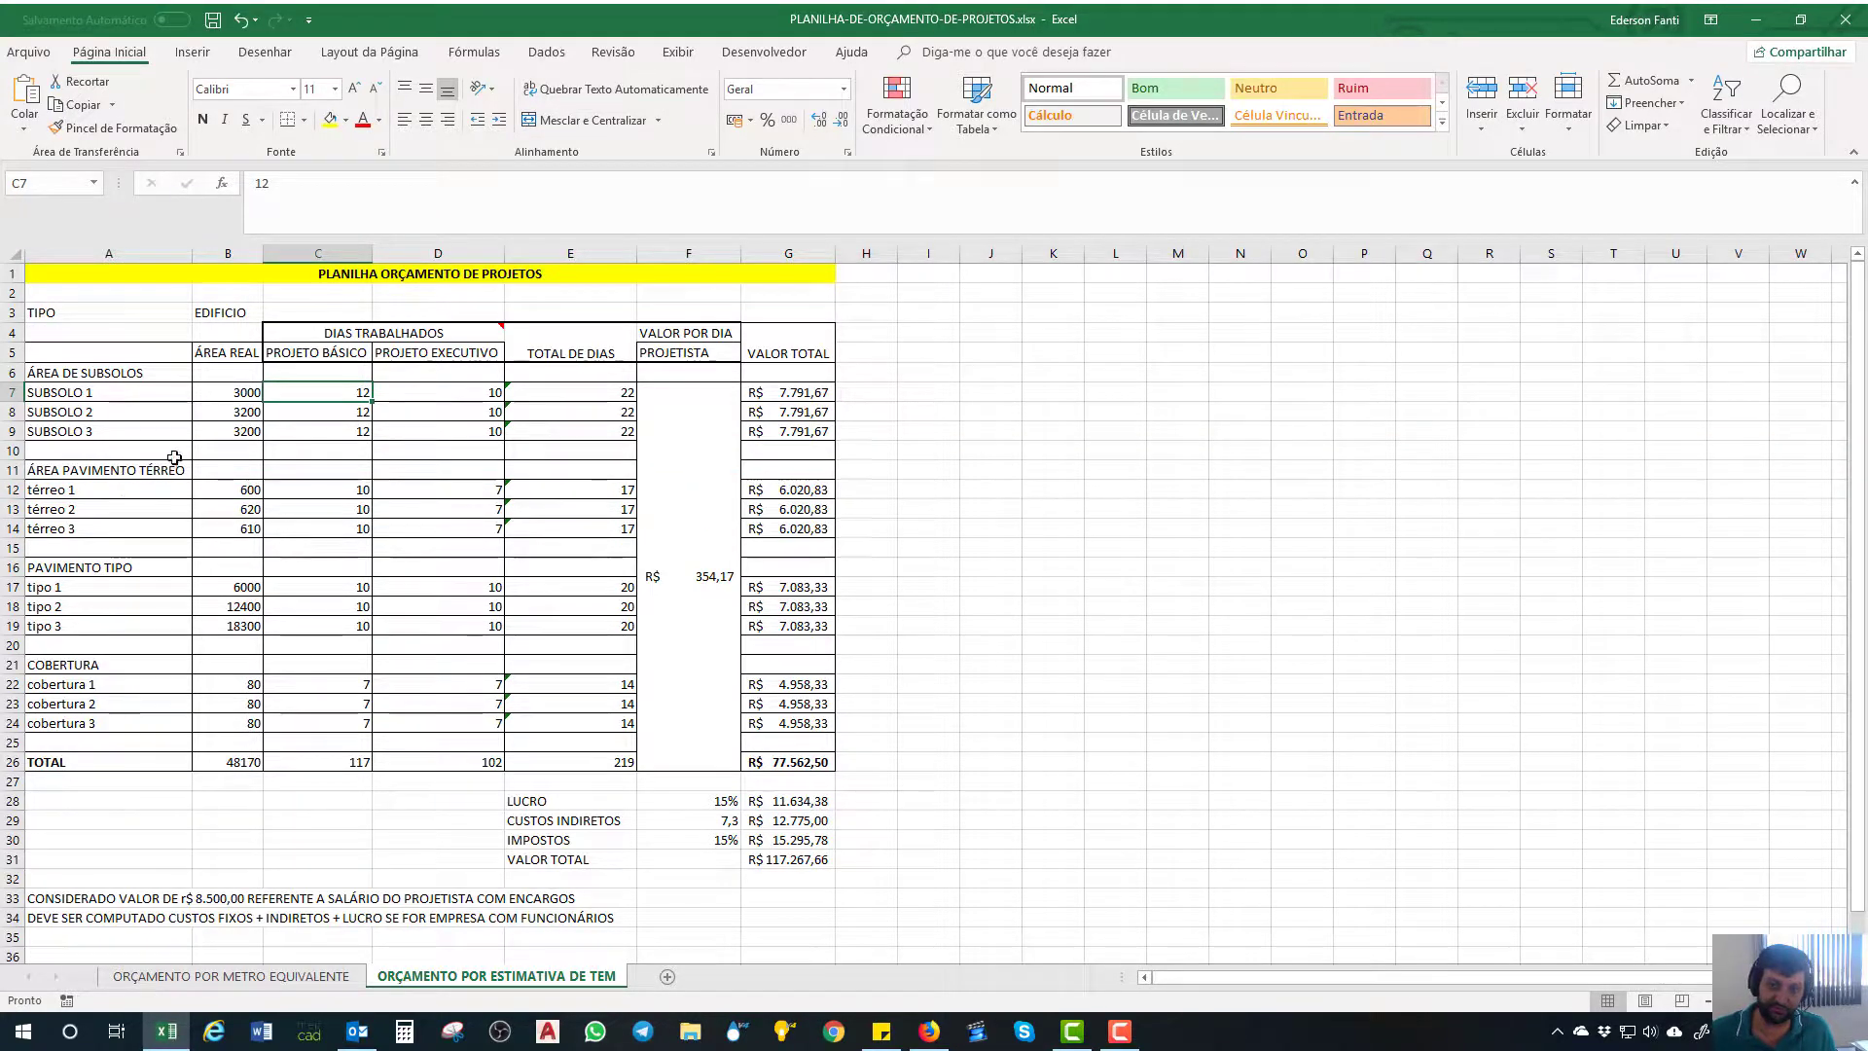
{"action": "left_click", "coordinate": [253, 394]}
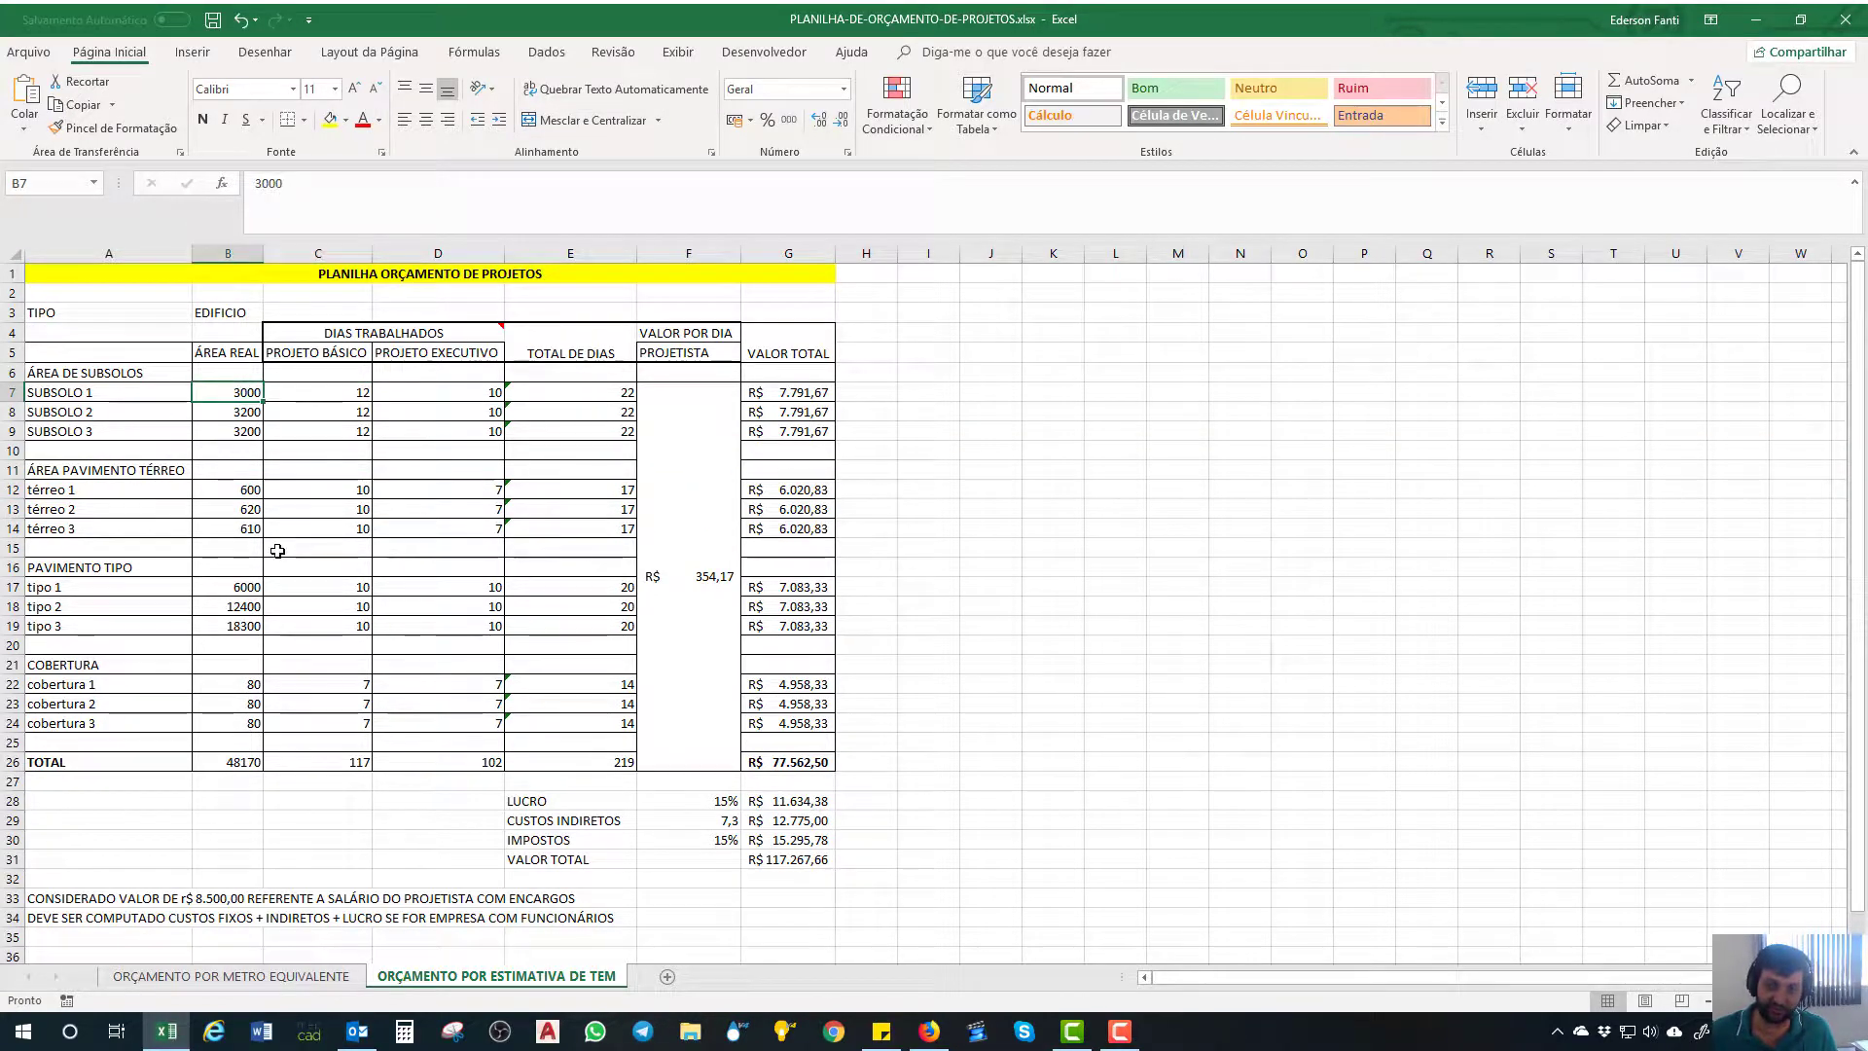
{"action": "left_click", "coordinate": [350, 416]}
{"action": "left_click", "coordinate": [249, 404]}
{"action": "left_click", "coordinate": [333, 435]}
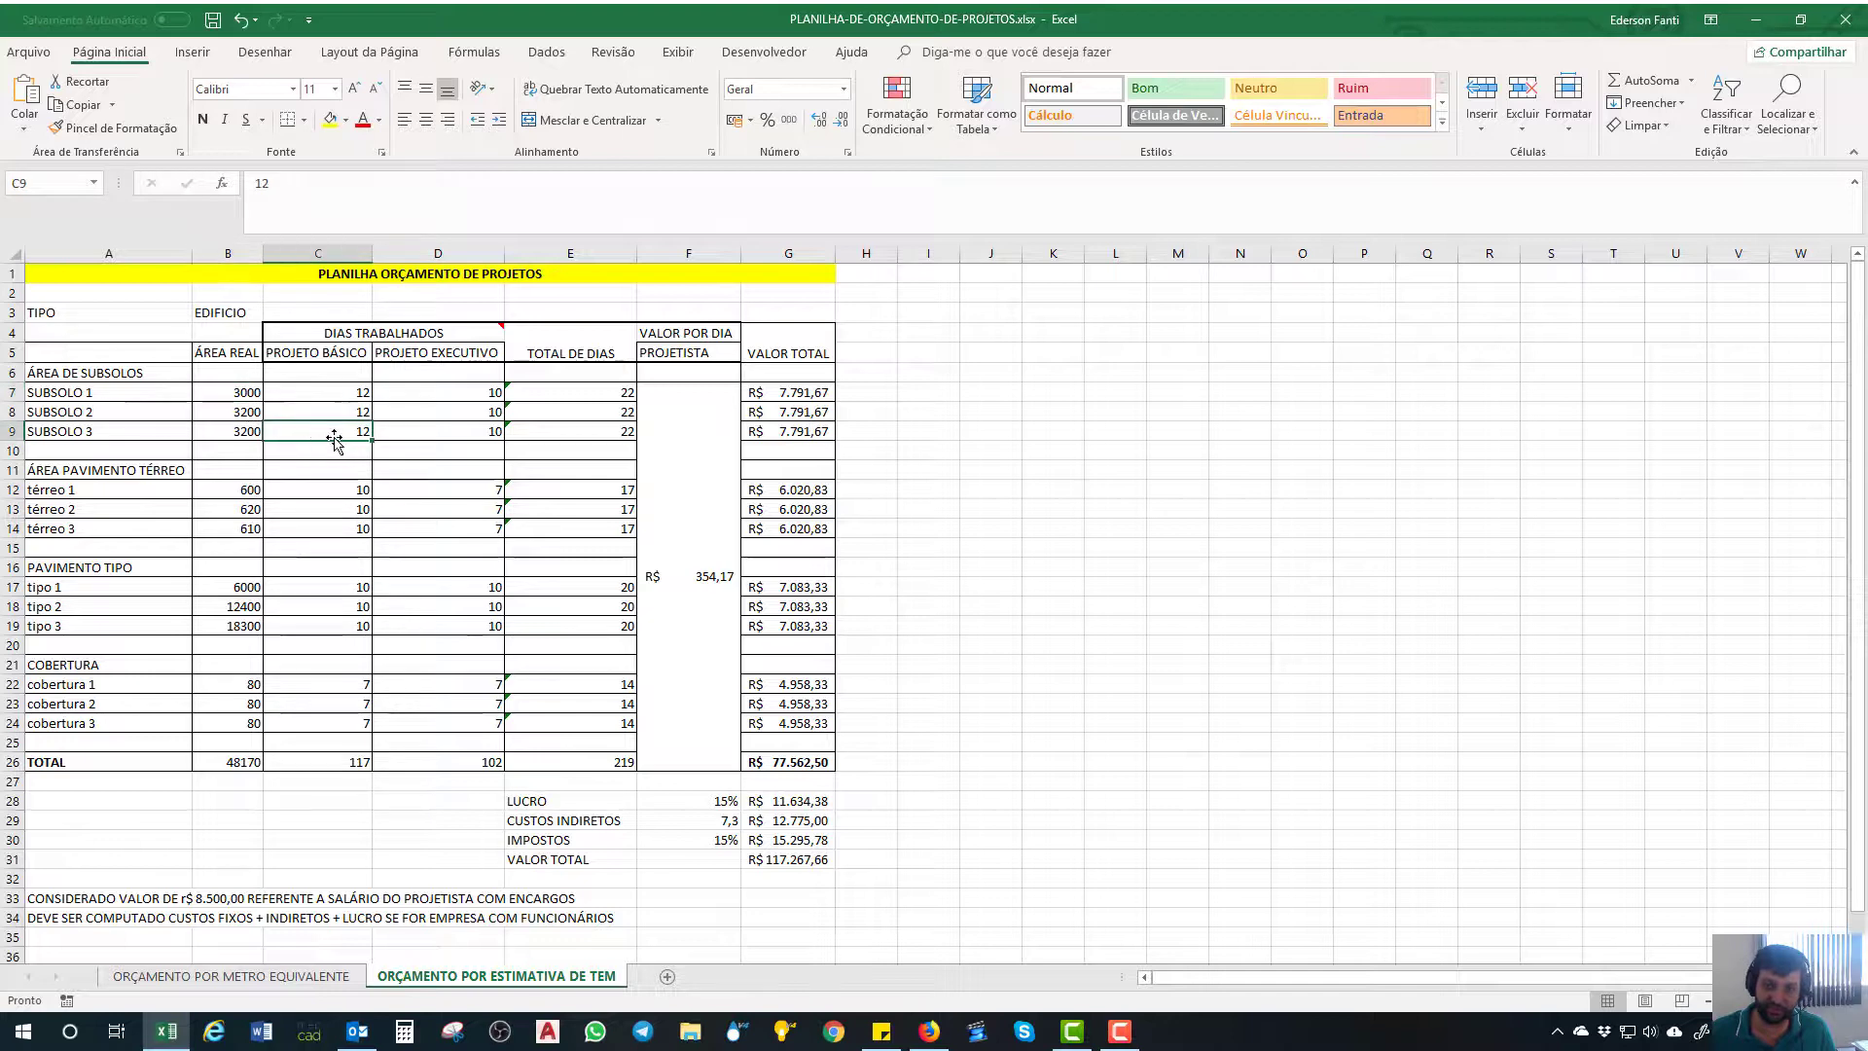
{"action": "left_click_drag", "start_coordinate": [321, 392], "coordinate": [321, 452]}
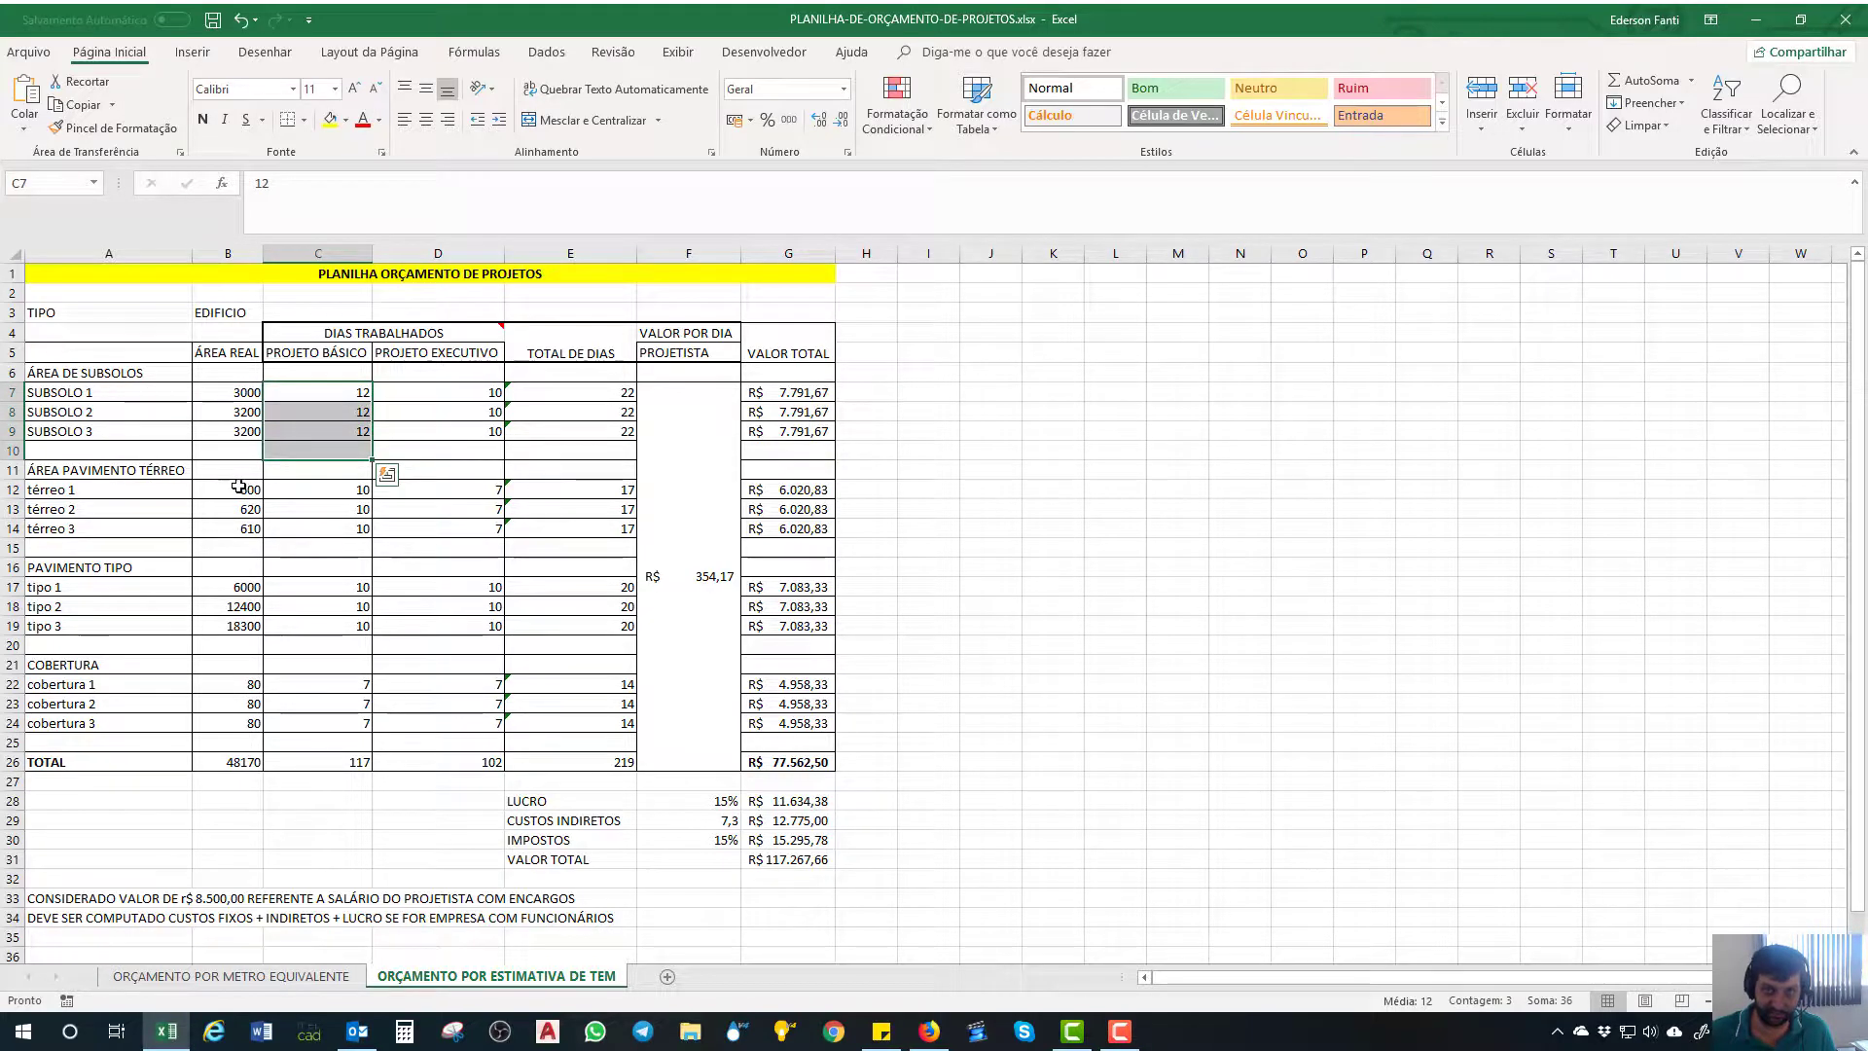
- Check the basic design days and real area of térreo 1, and the basic design days of tipo 1 and tipo 2
{"action": "left_click", "coordinate": [309, 491]}
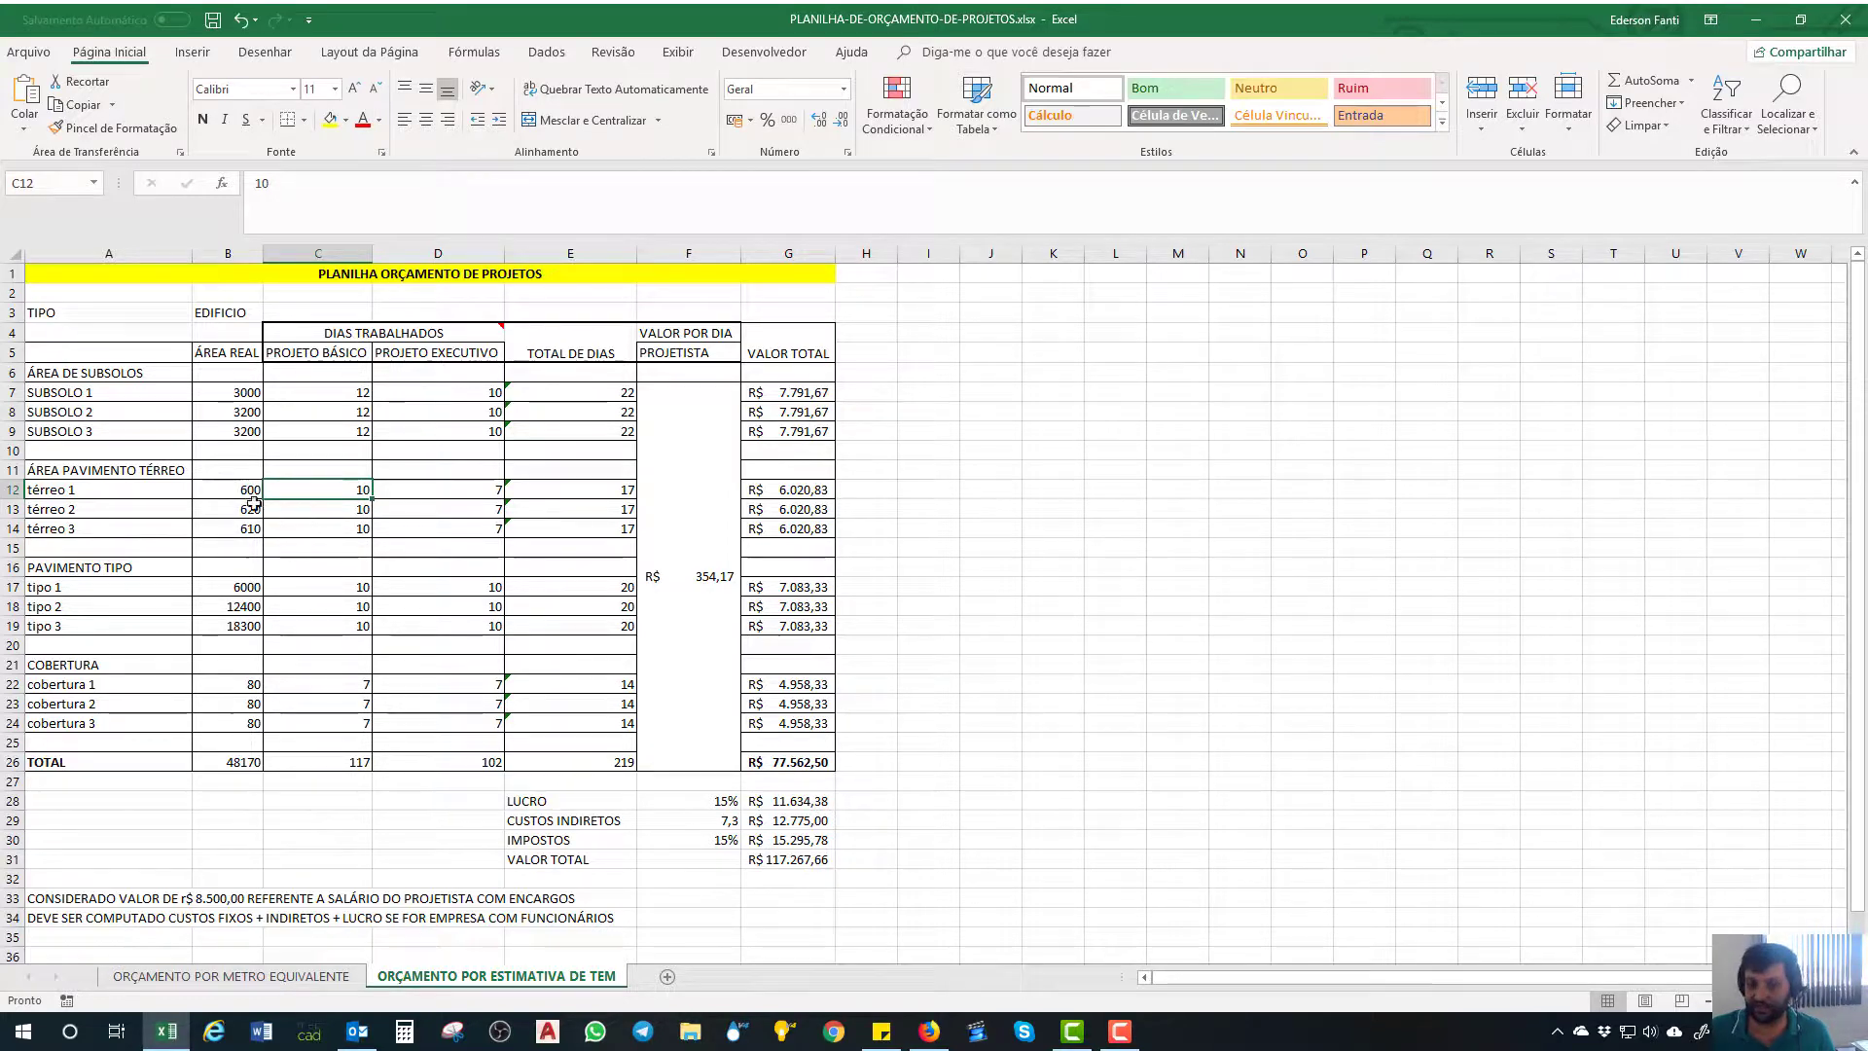
{"action": "left_click", "coordinate": [248, 488]}
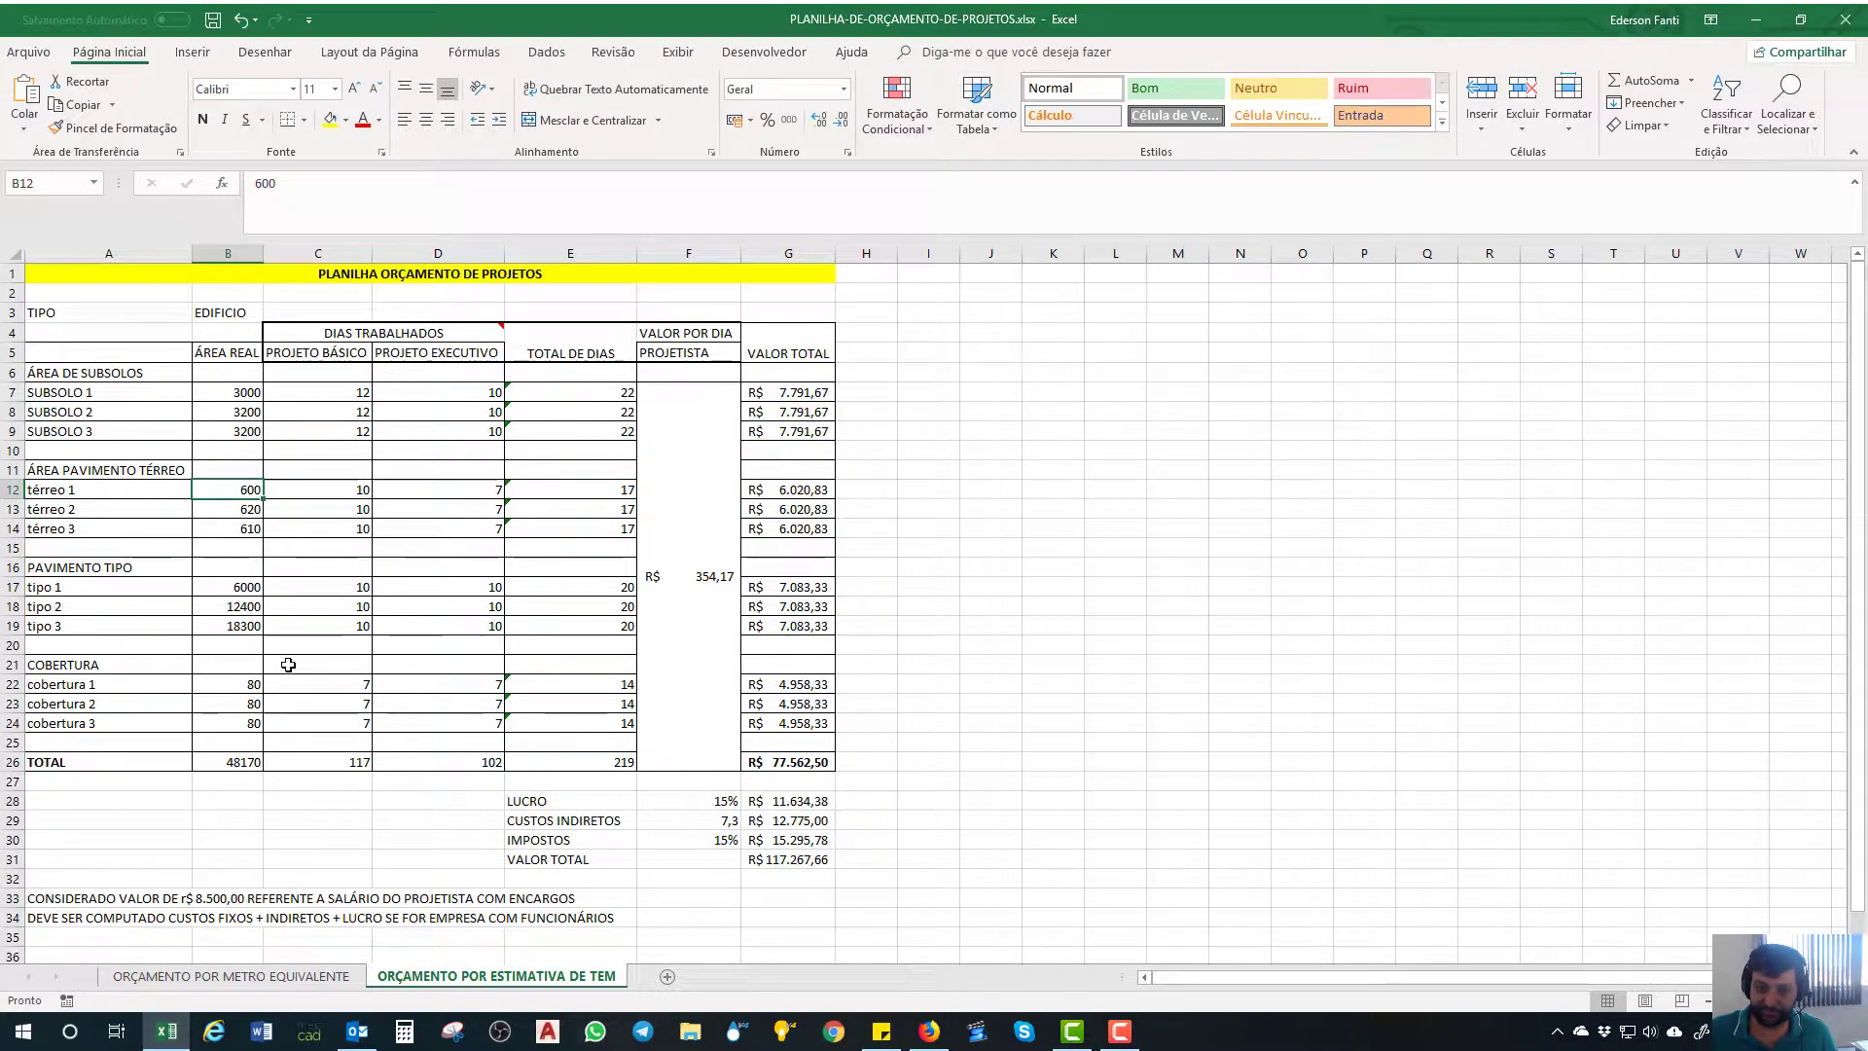
{"action": "left_click", "coordinate": [319, 586]}
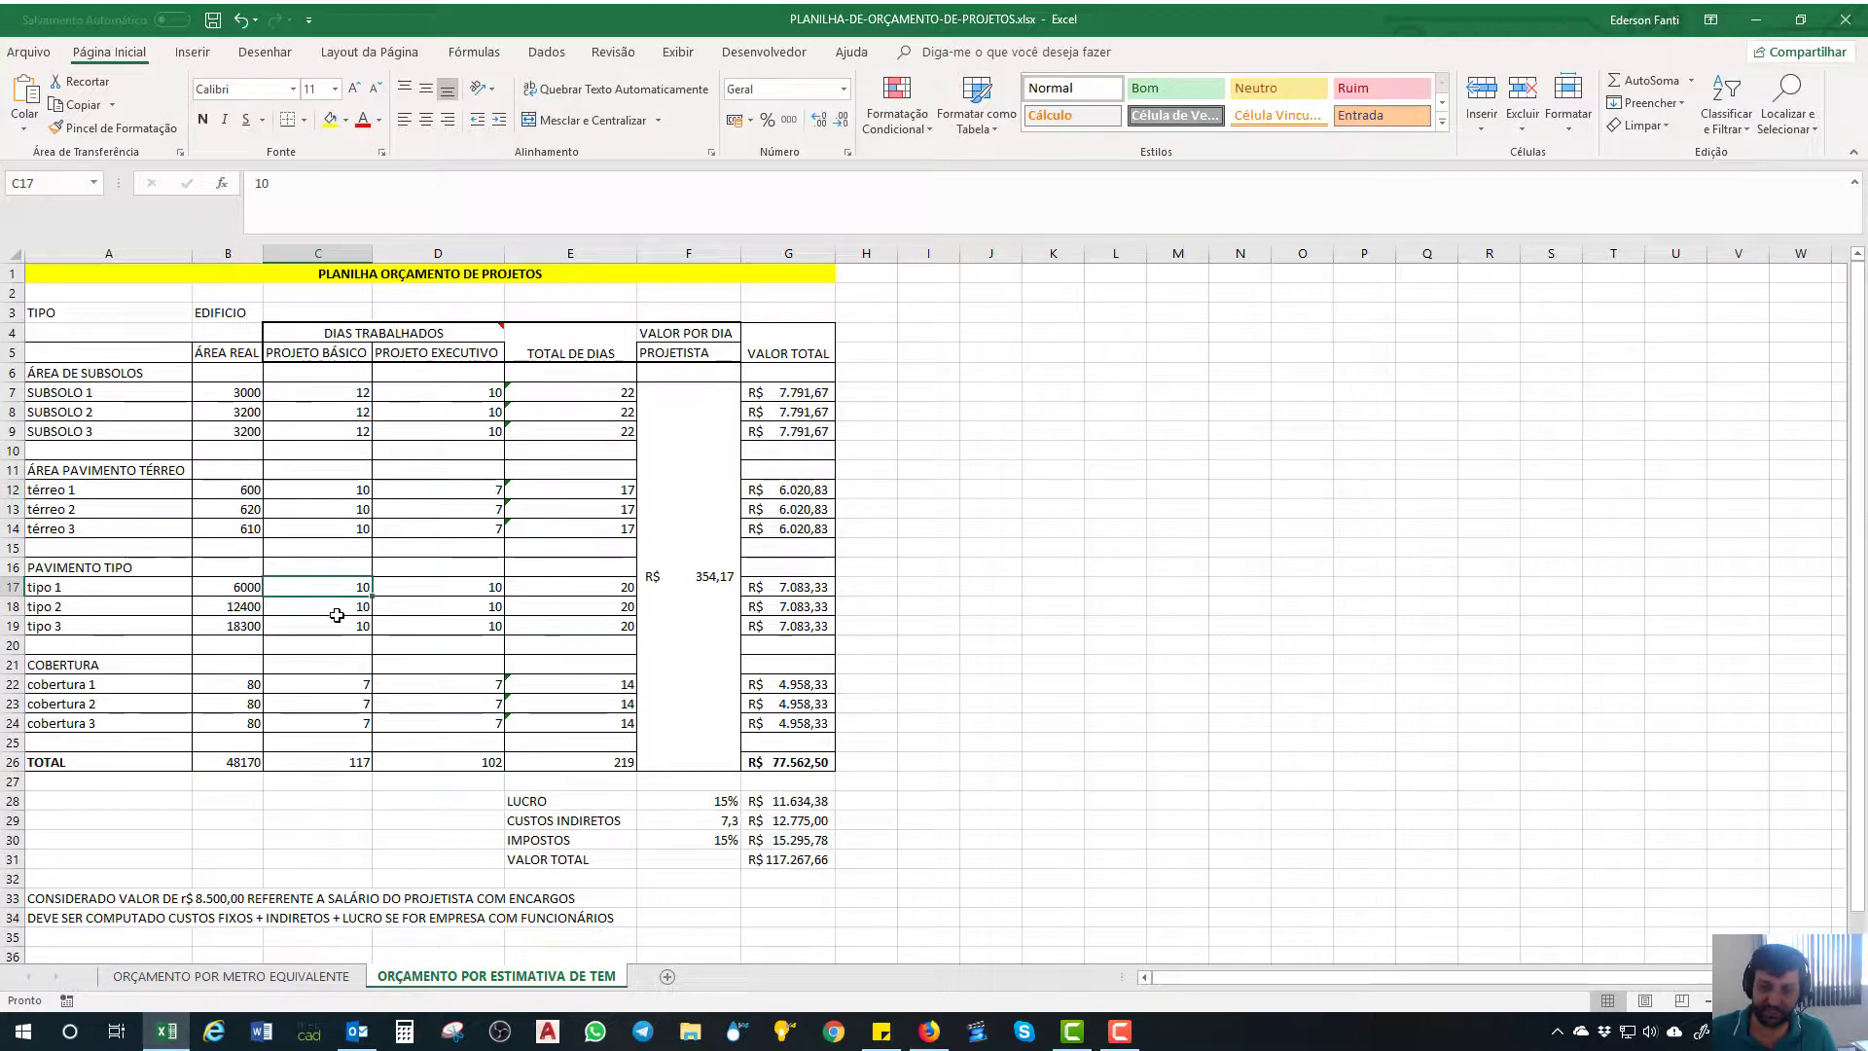
{"action": "left_click", "coordinate": [344, 602]}
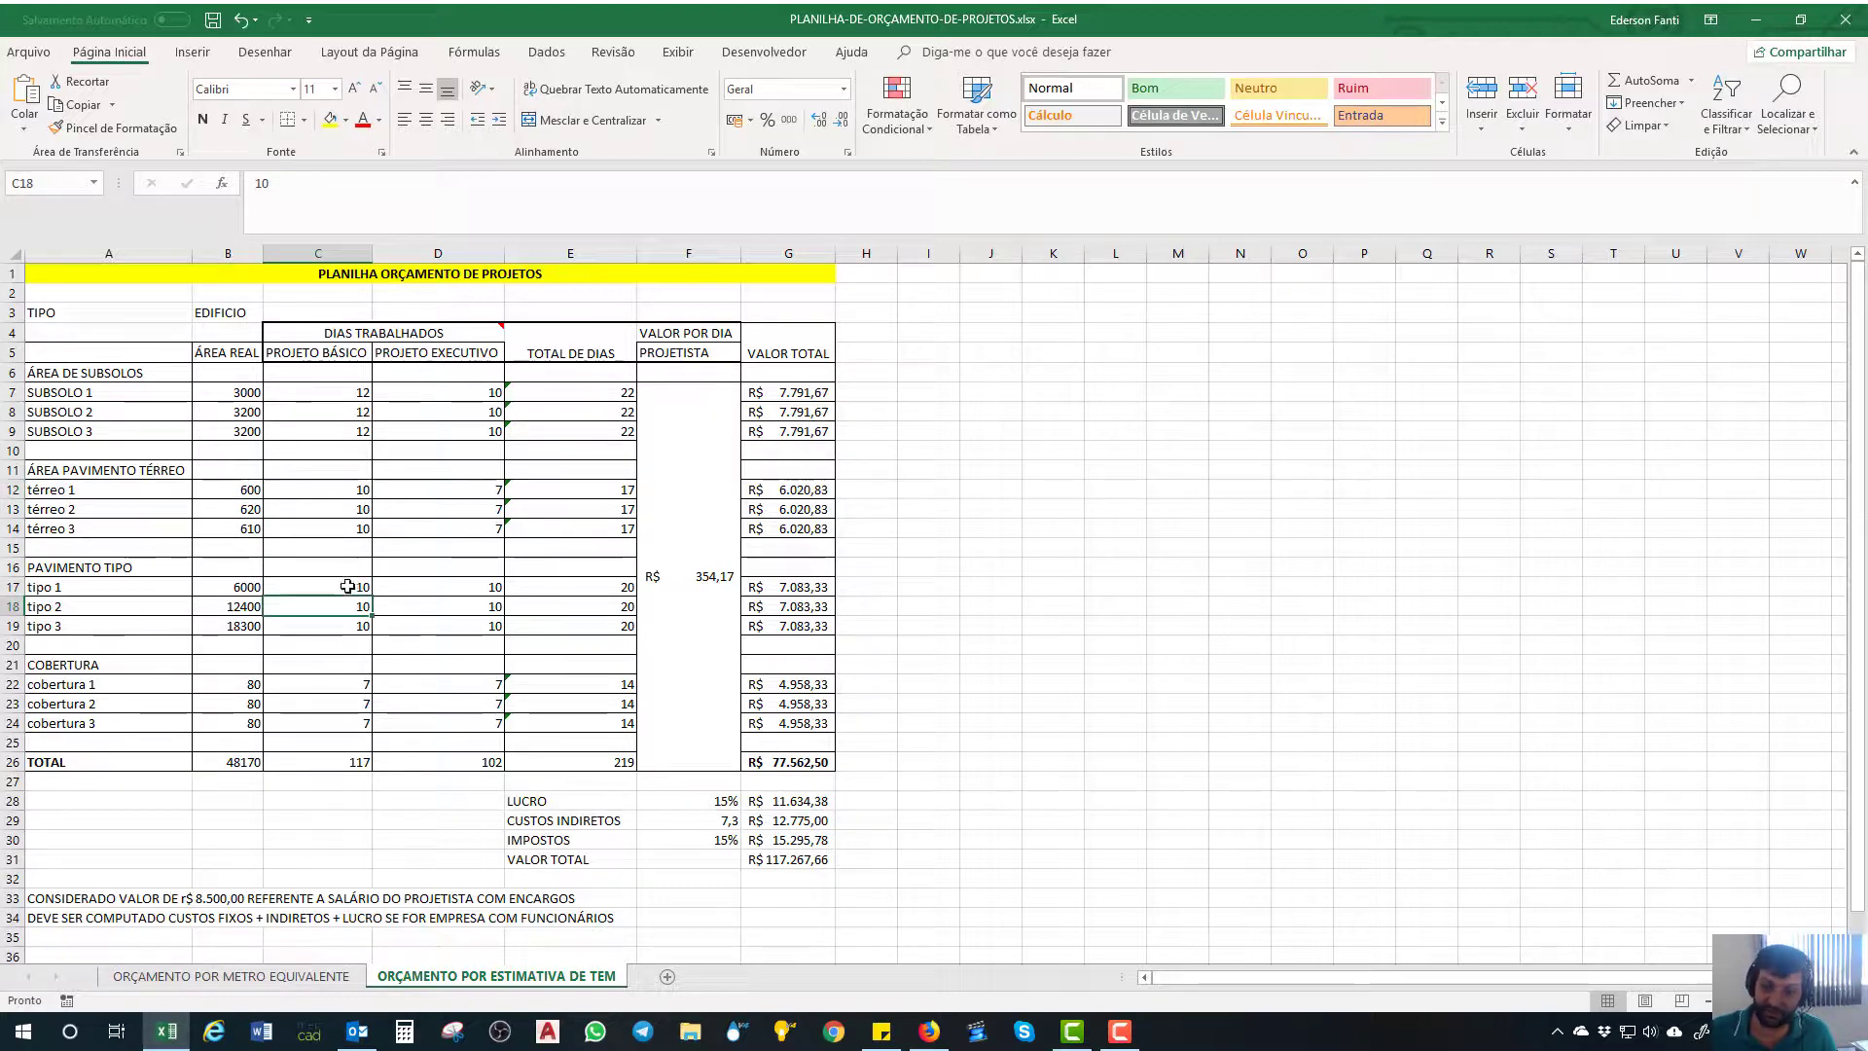
- Compare the basic design days of tipo 1, 2 and 3 in C17:C19 with the real area of tipo 2
{"action": "left_click_drag", "start_coordinate": [347, 586], "coordinate": [350, 628]}
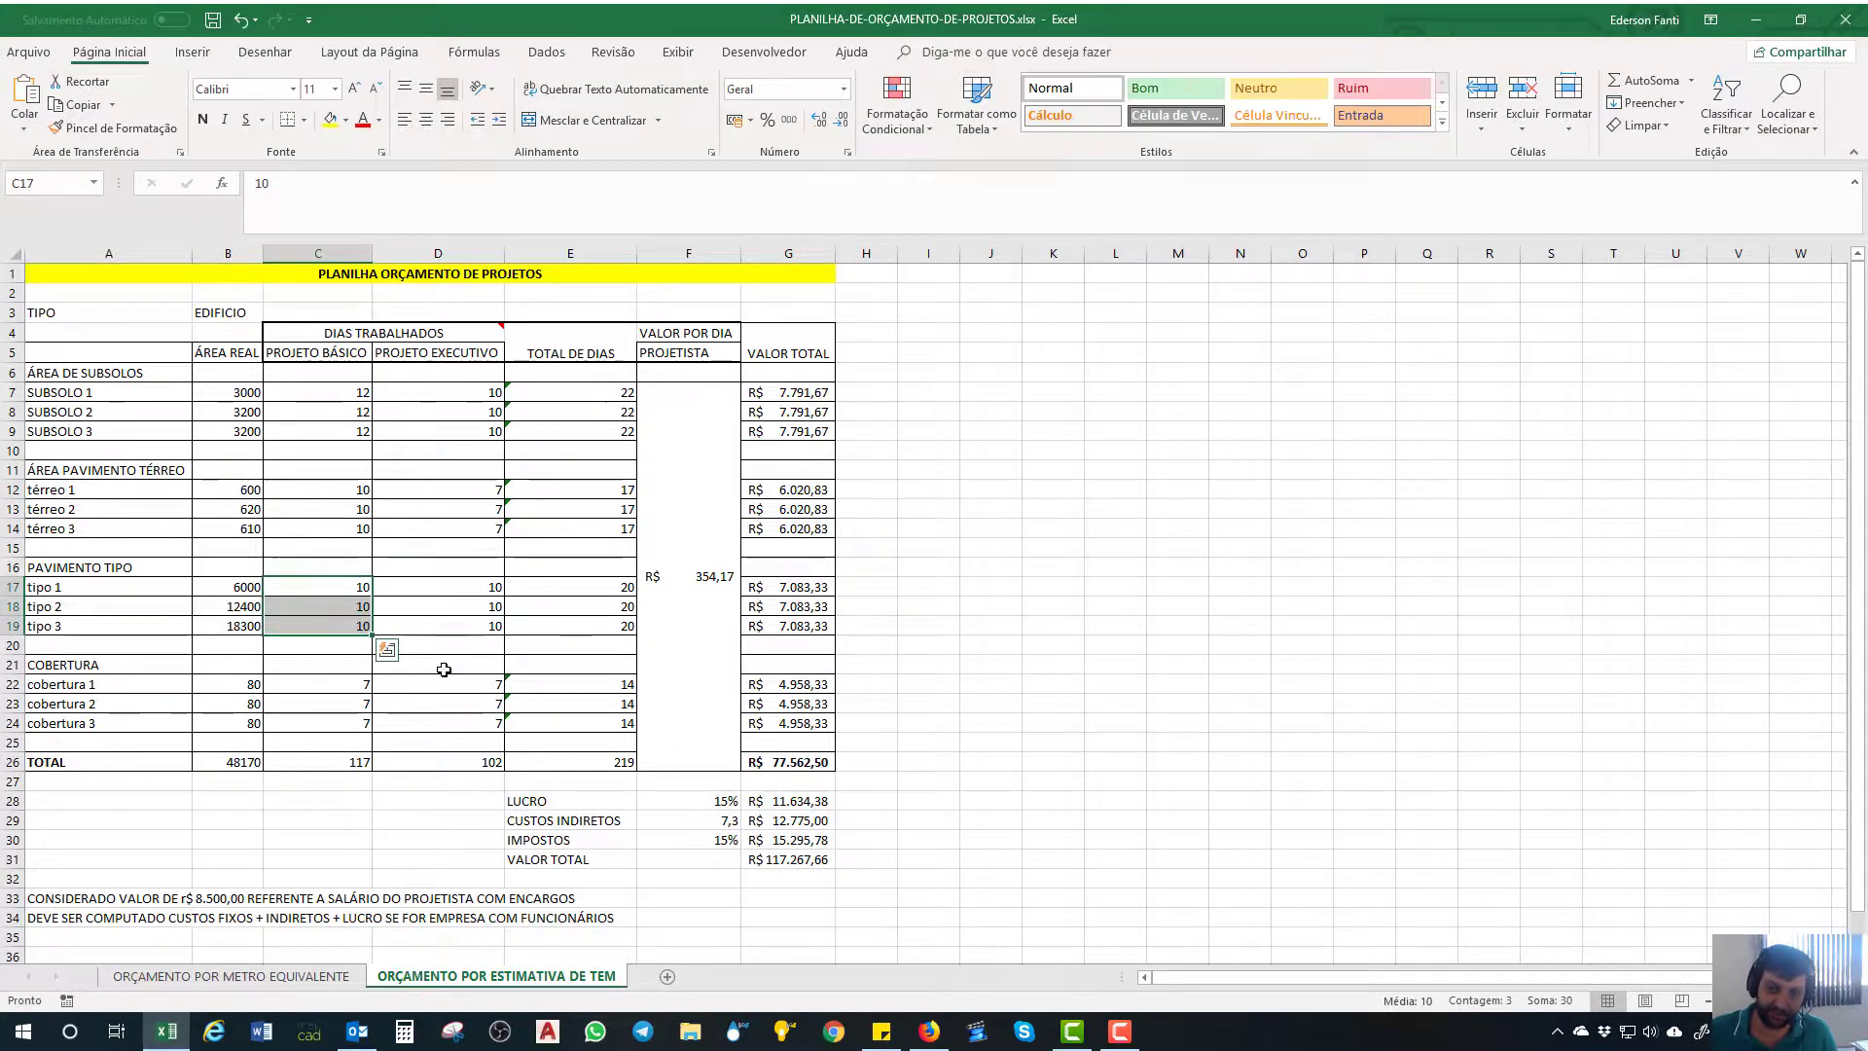
{"action": "left_click", "coordinate": [340, 609]}
{"action": "left_click", "coordinate": [199, 609]}
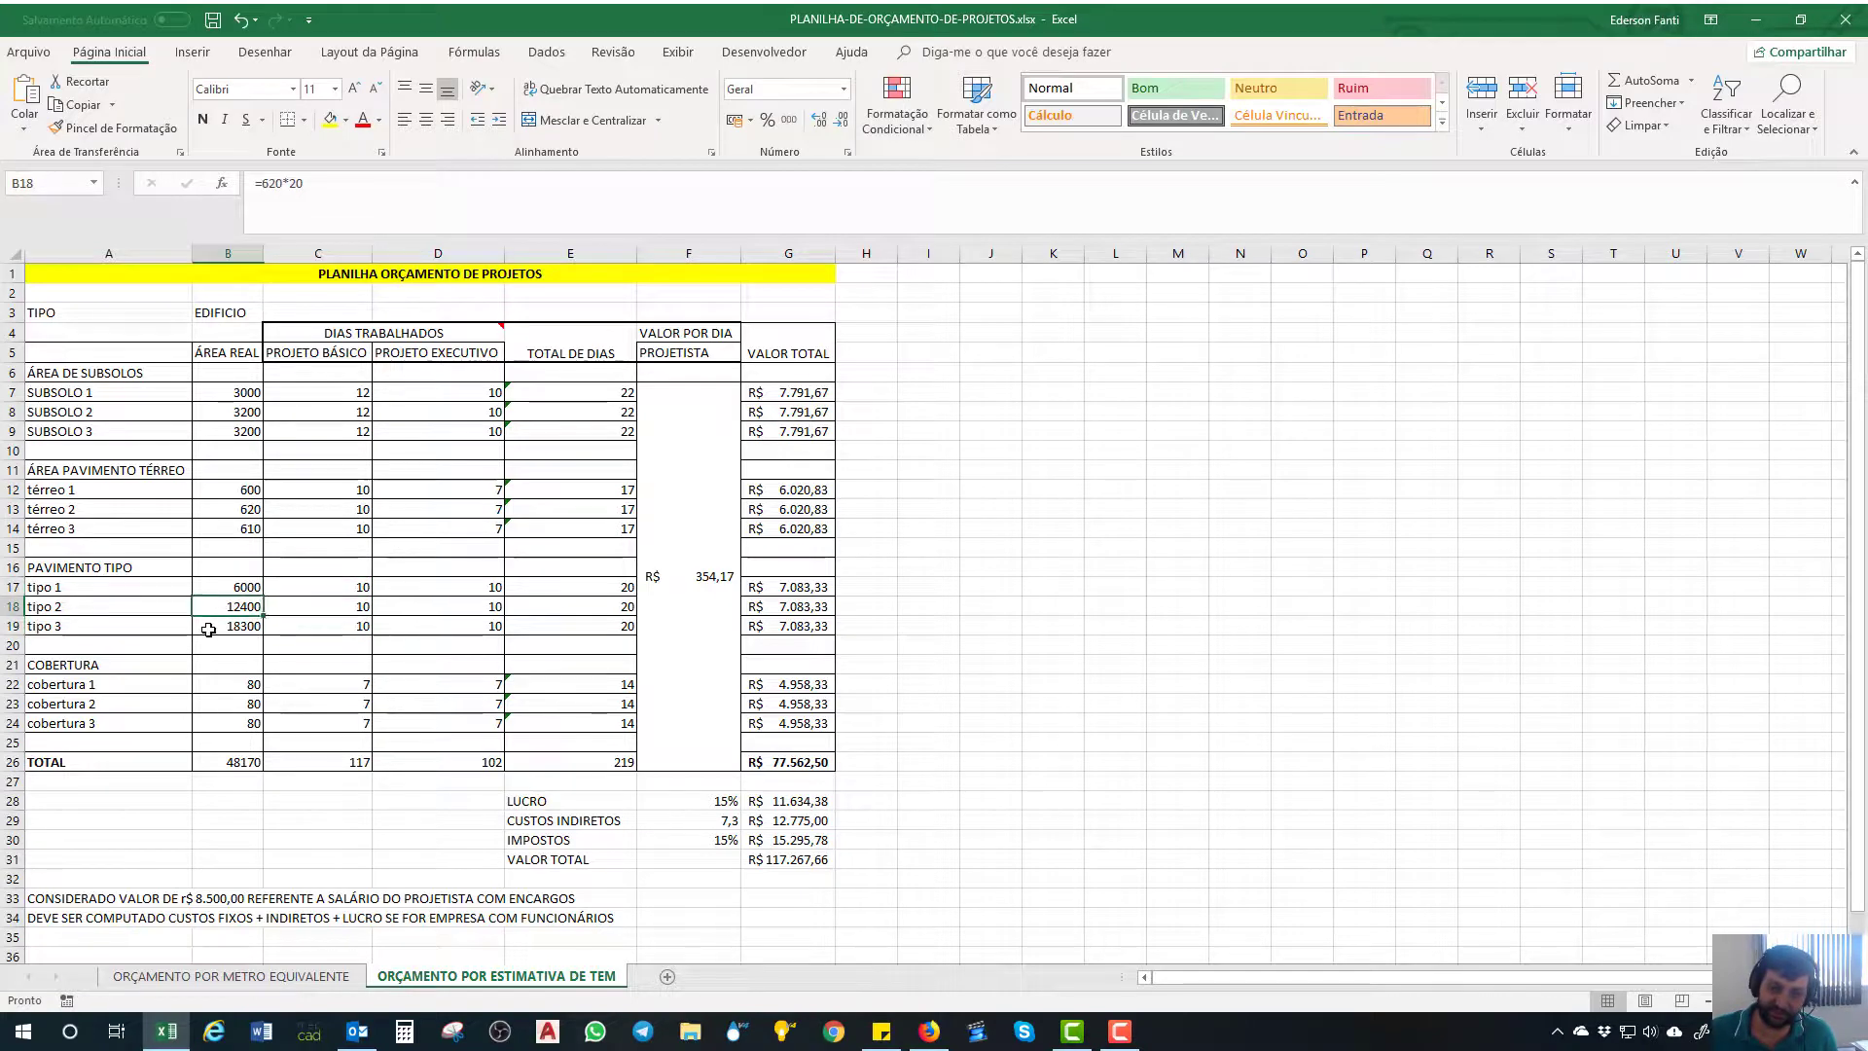
{"action": "left_click", "coordinate": [362, 609]}
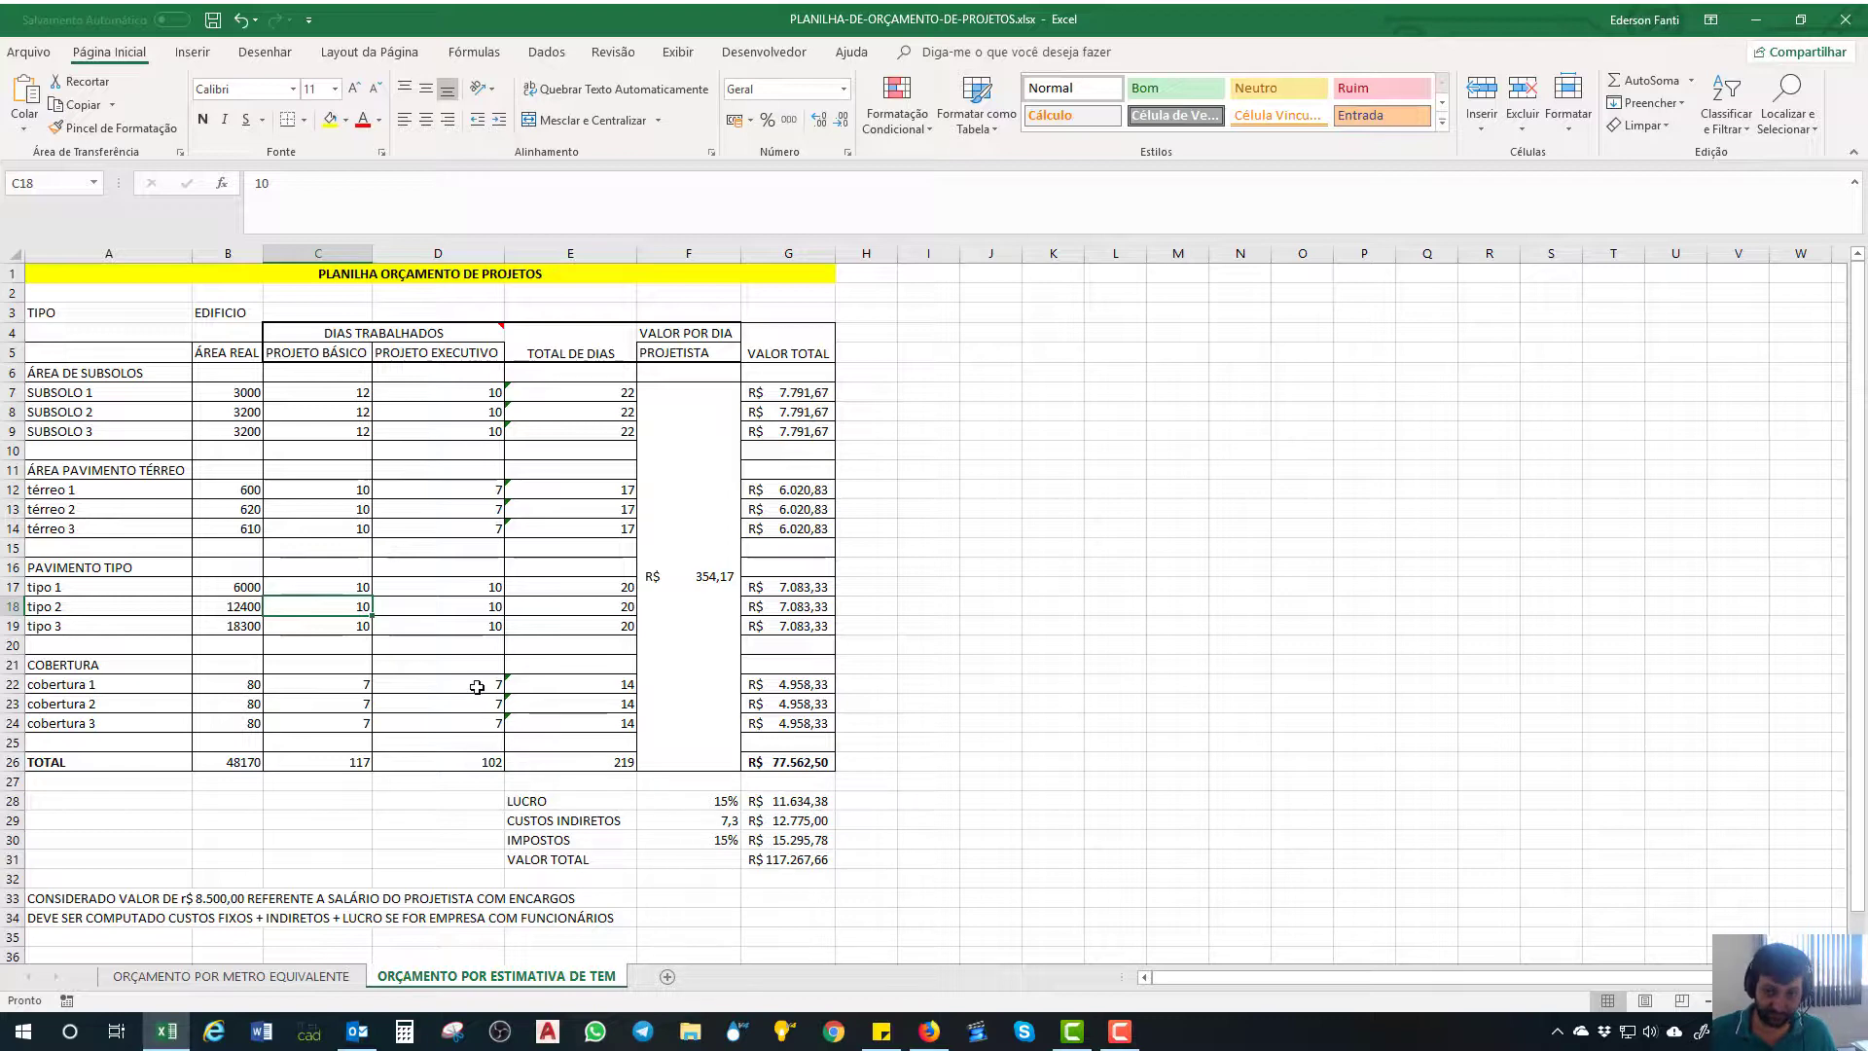
{"action": "left_click_drag", "start_coordinate": [333, 587], "coordinate": [336, 627]}
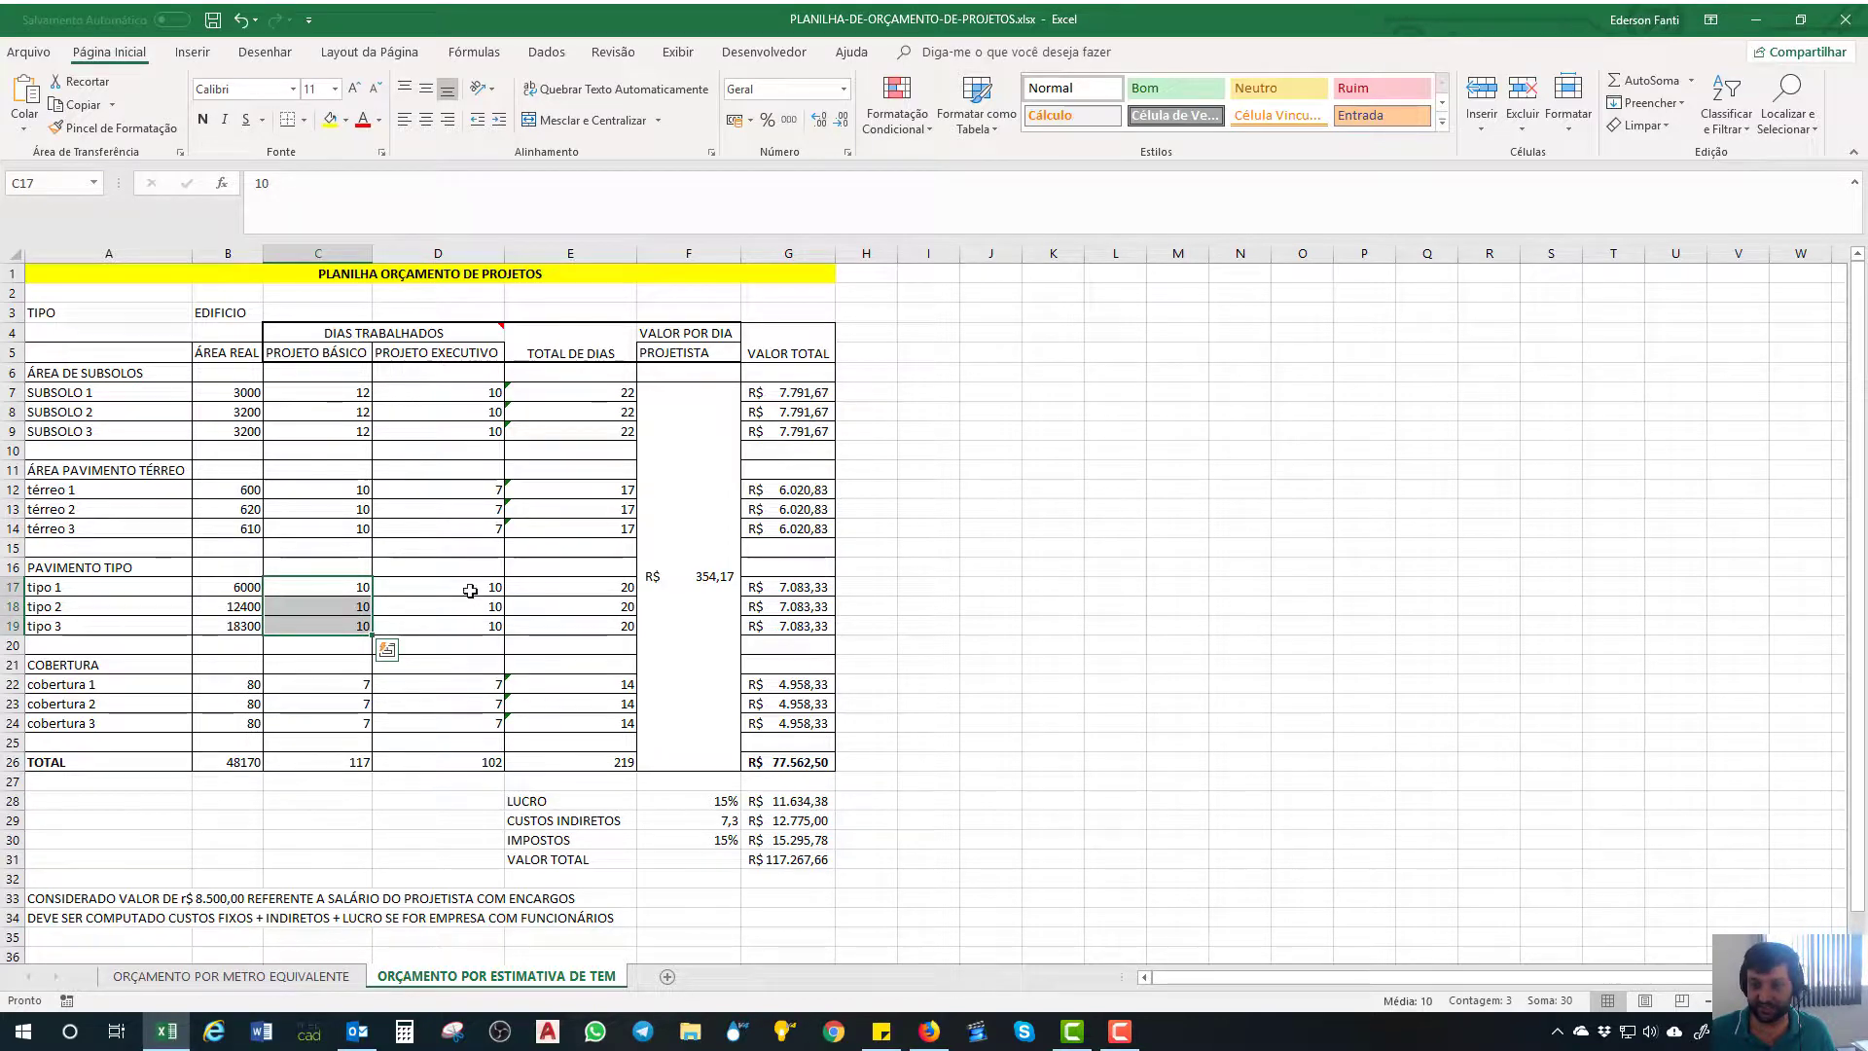
- Check the executive design days and total days of tipo 1, and slightly narrow the TOTAL DE DIAS column
{"action": "left_click", "coordinate": [467, 589]}
{"action": "left_click", "coordinate": [588, 588]}
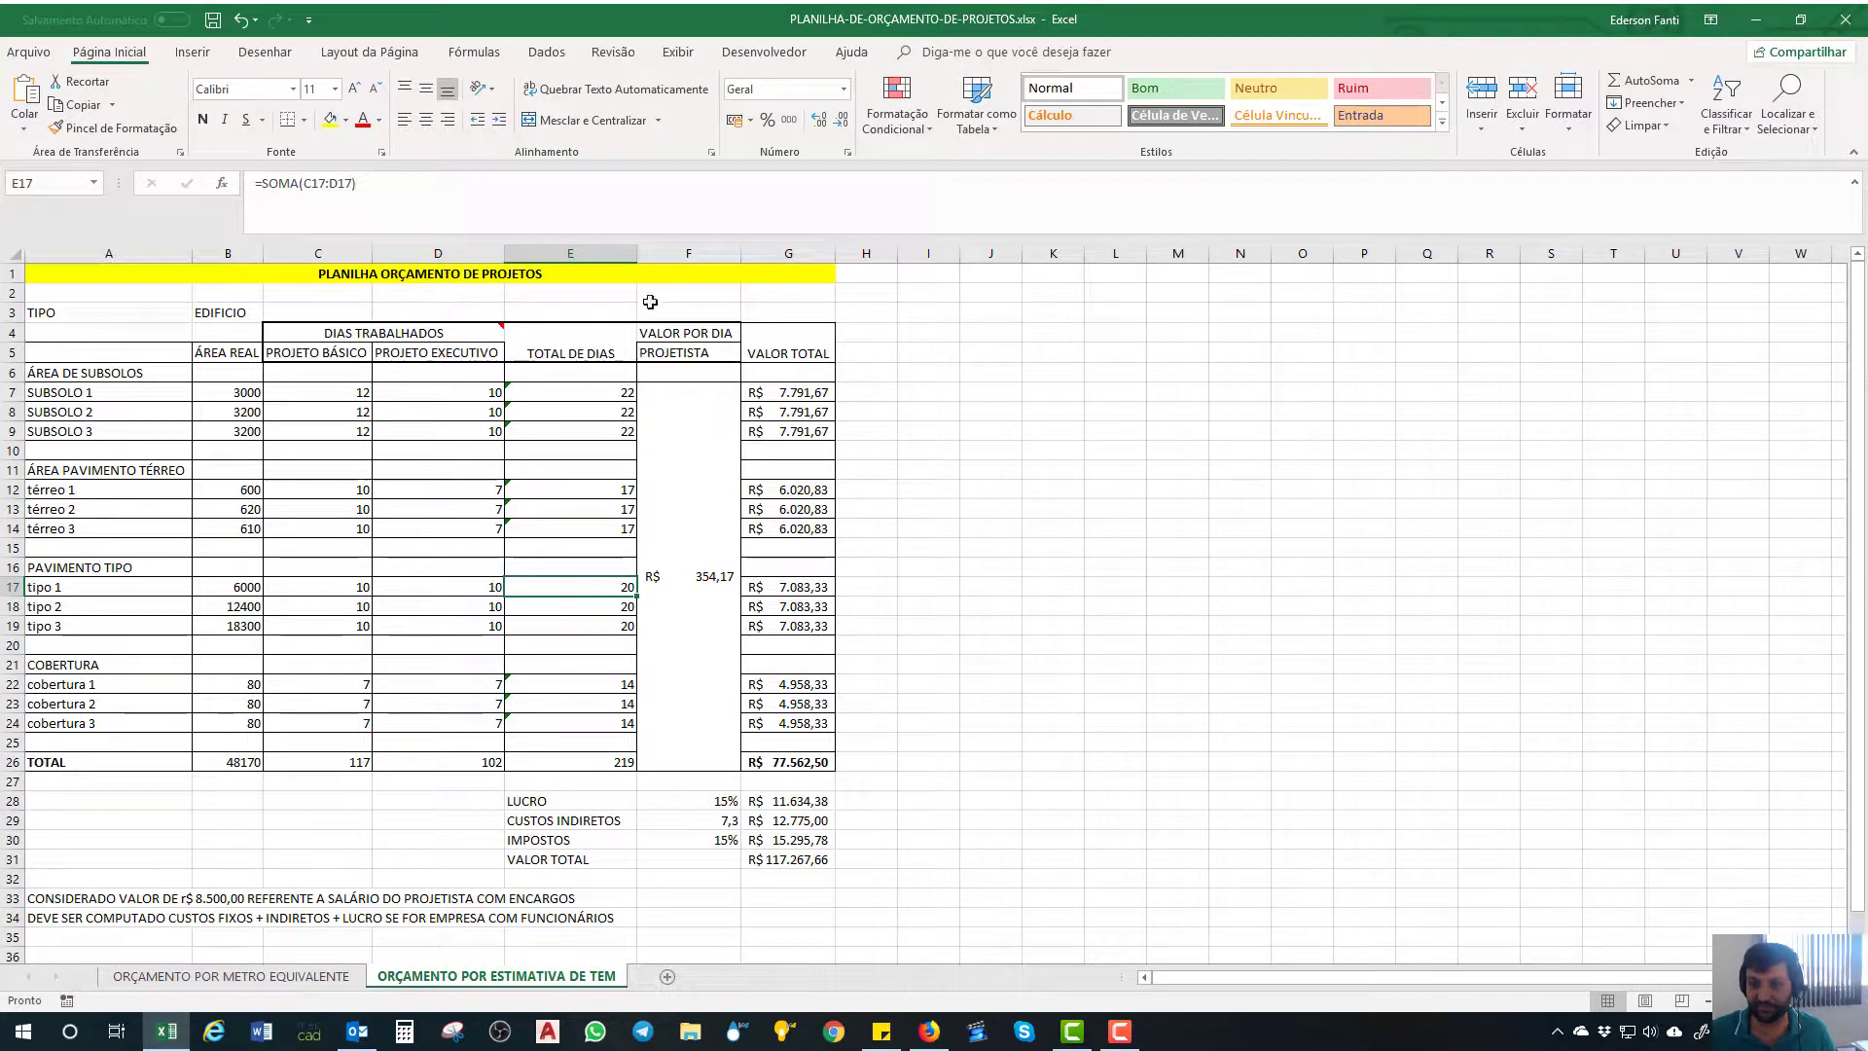
{"action": "left_click_drag", "start_coordinate": [635, 254], "coordinate": [627, 254]}
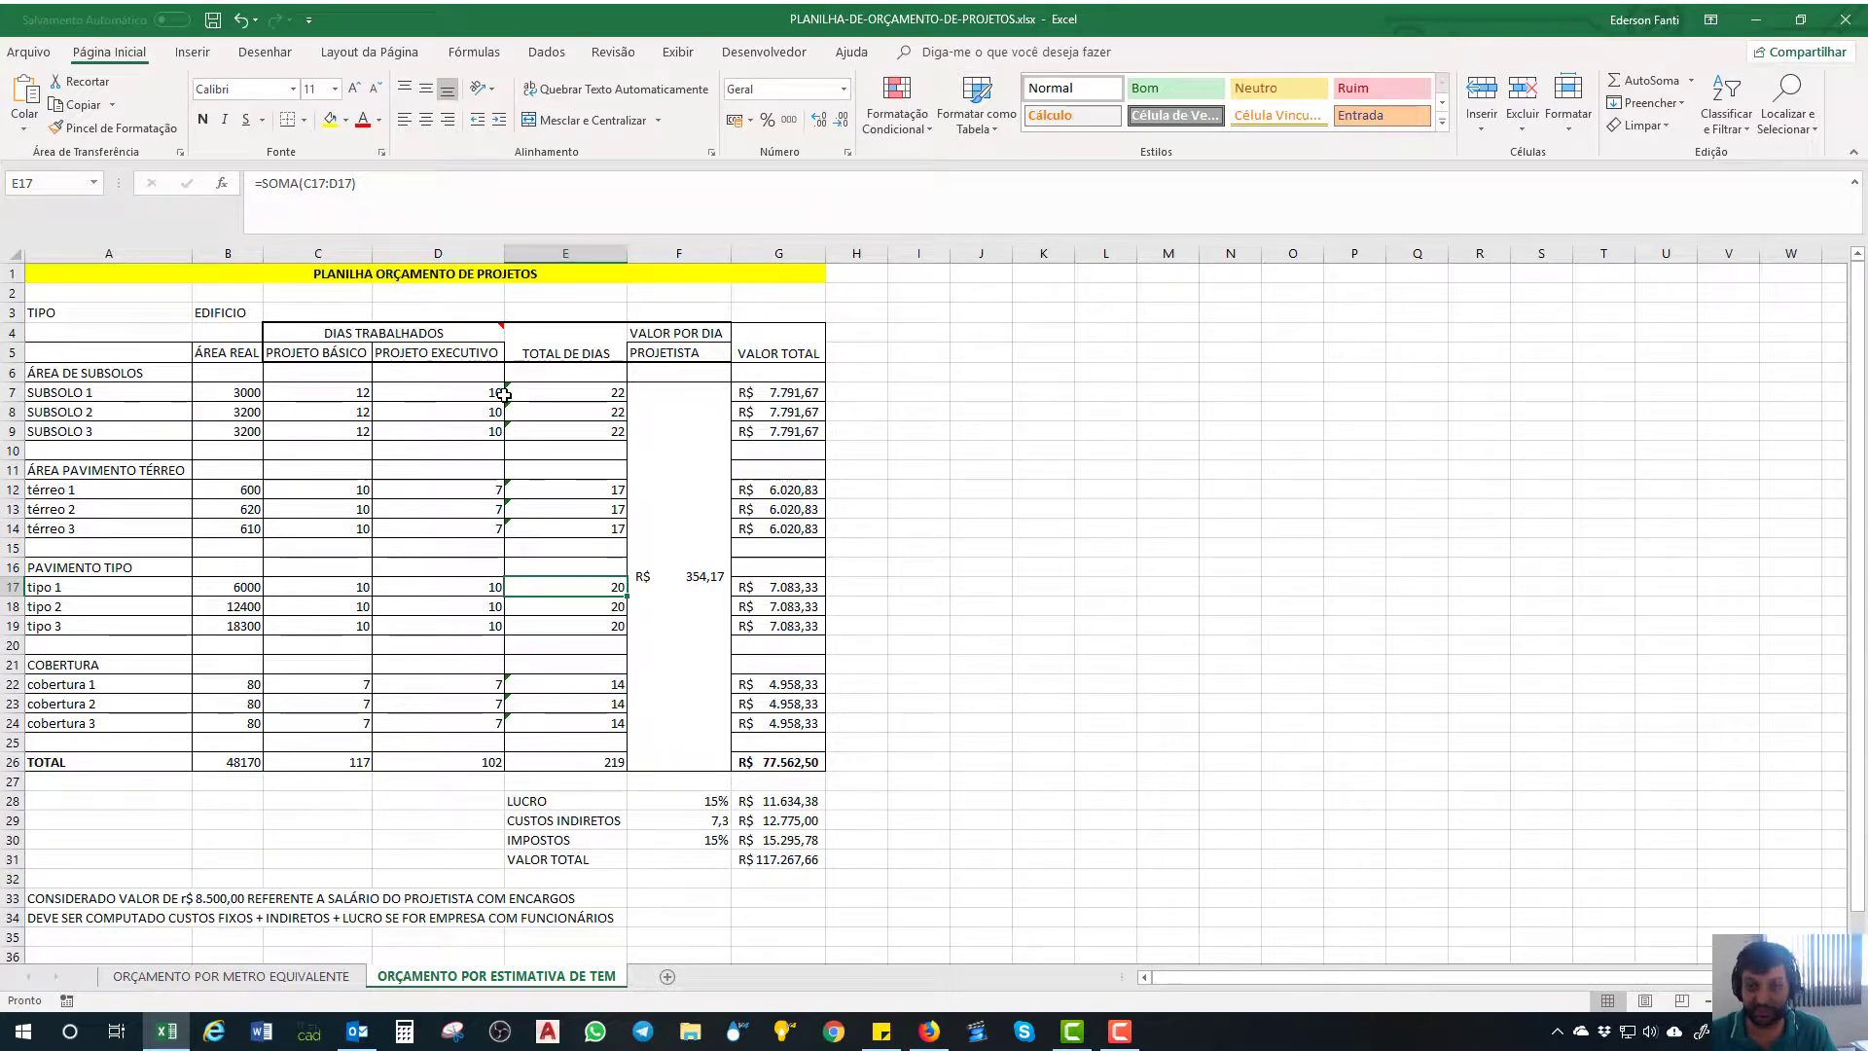
- Check the basic design days of SUBSOLO 1 and tipo 1 and the overall total of days in E26
{"action": "left_click", "coordinate": [296, 394]}
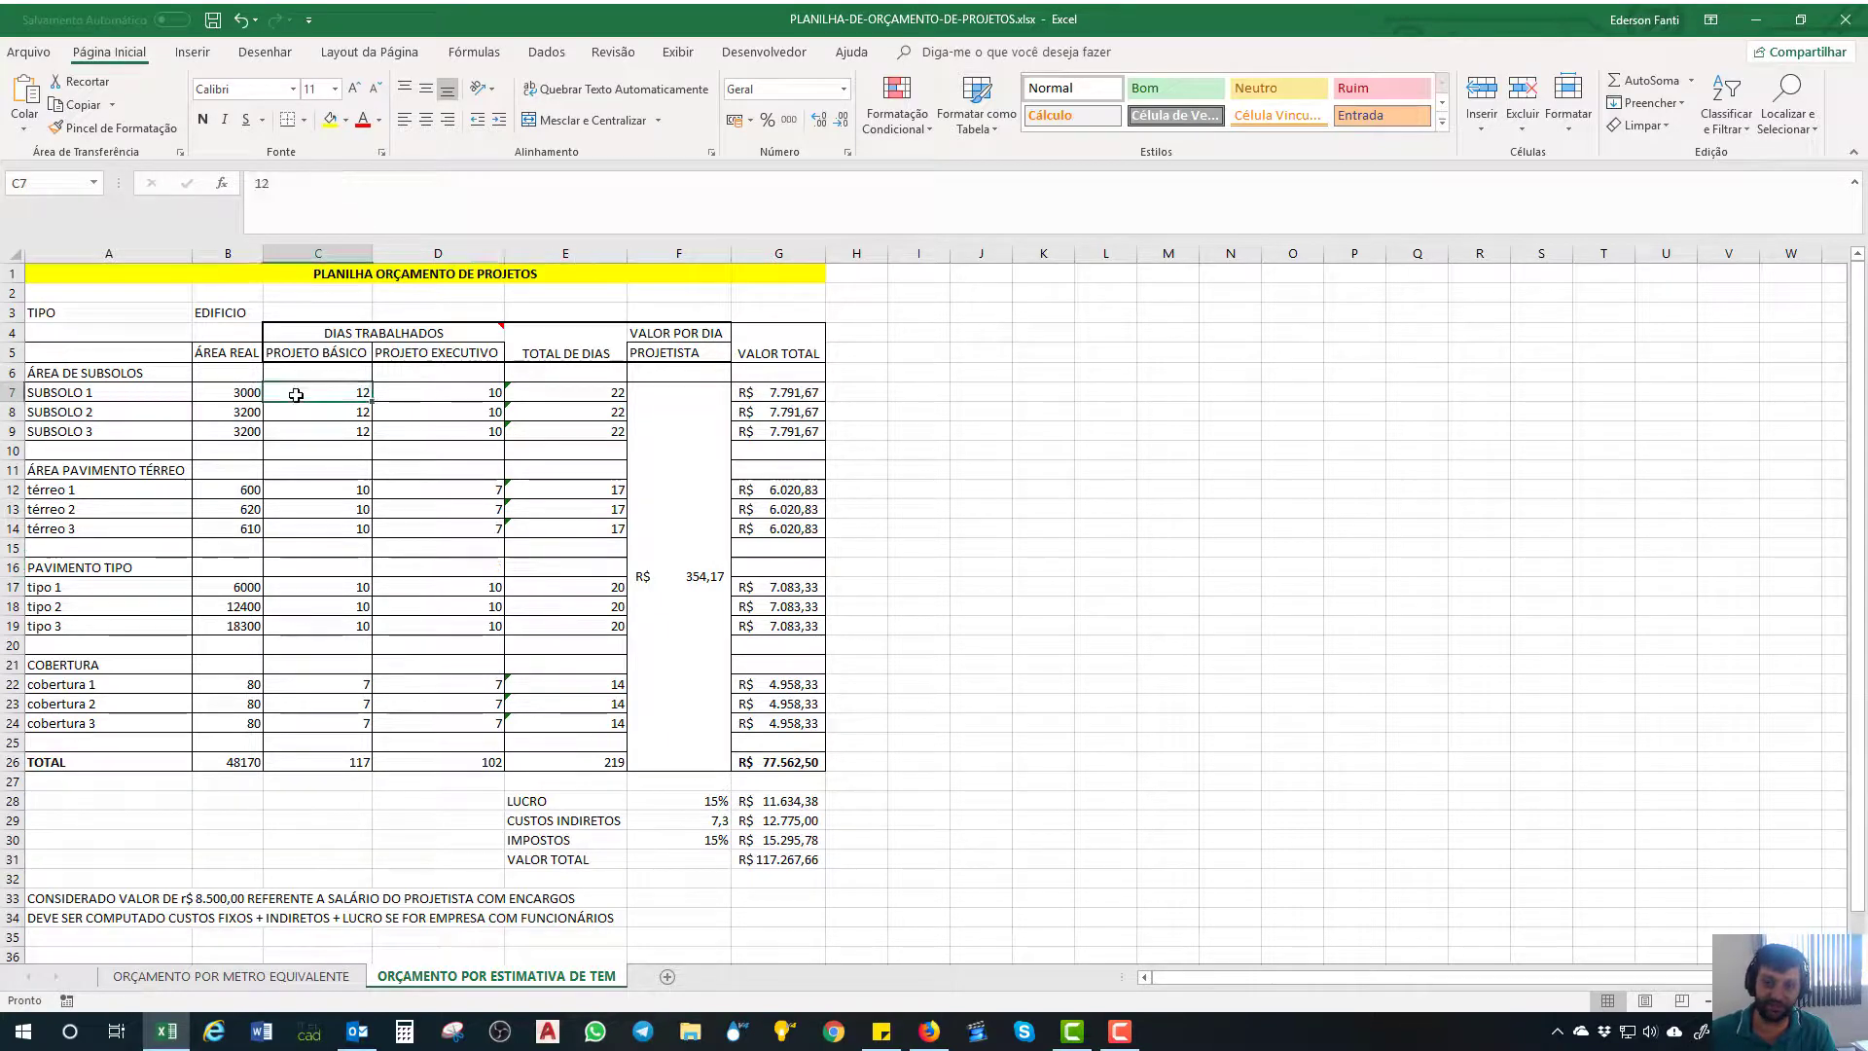
{"action": "left_click", "coordinate": [363, 595]}
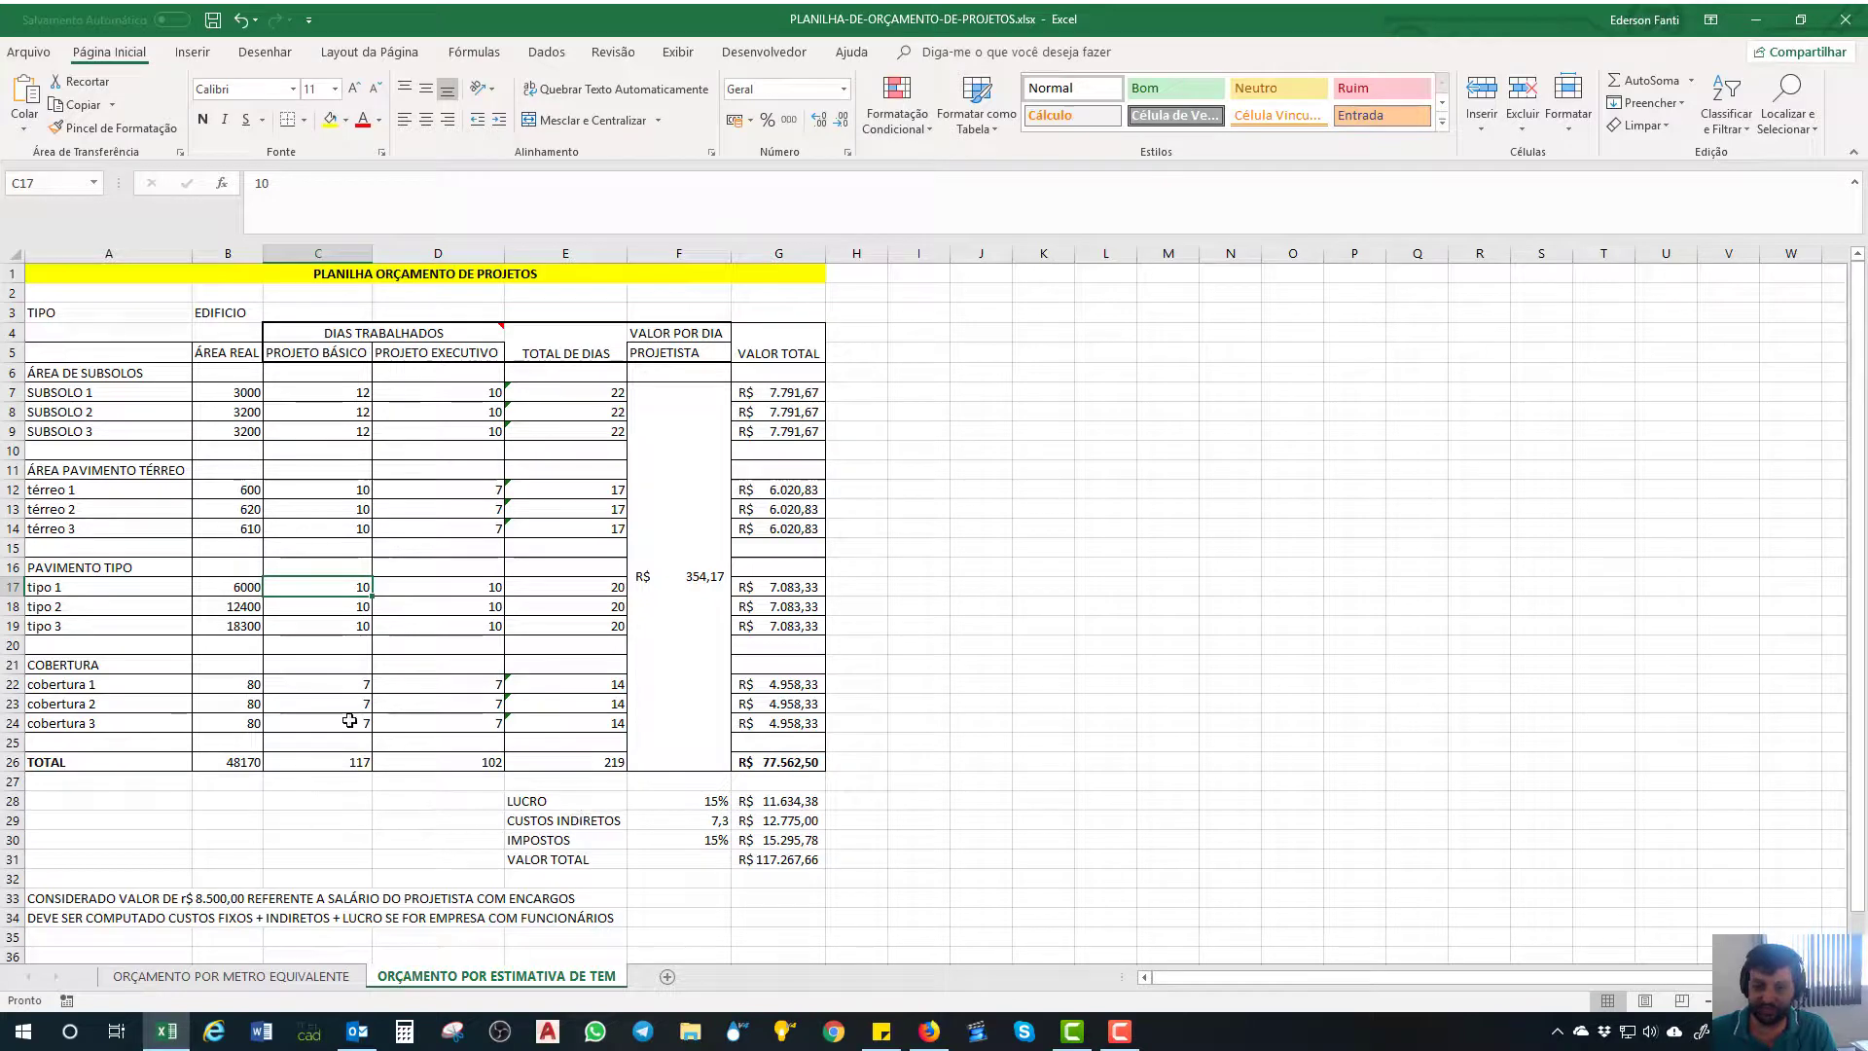
{"action": "left_click", "coordinate": [591, 766]}
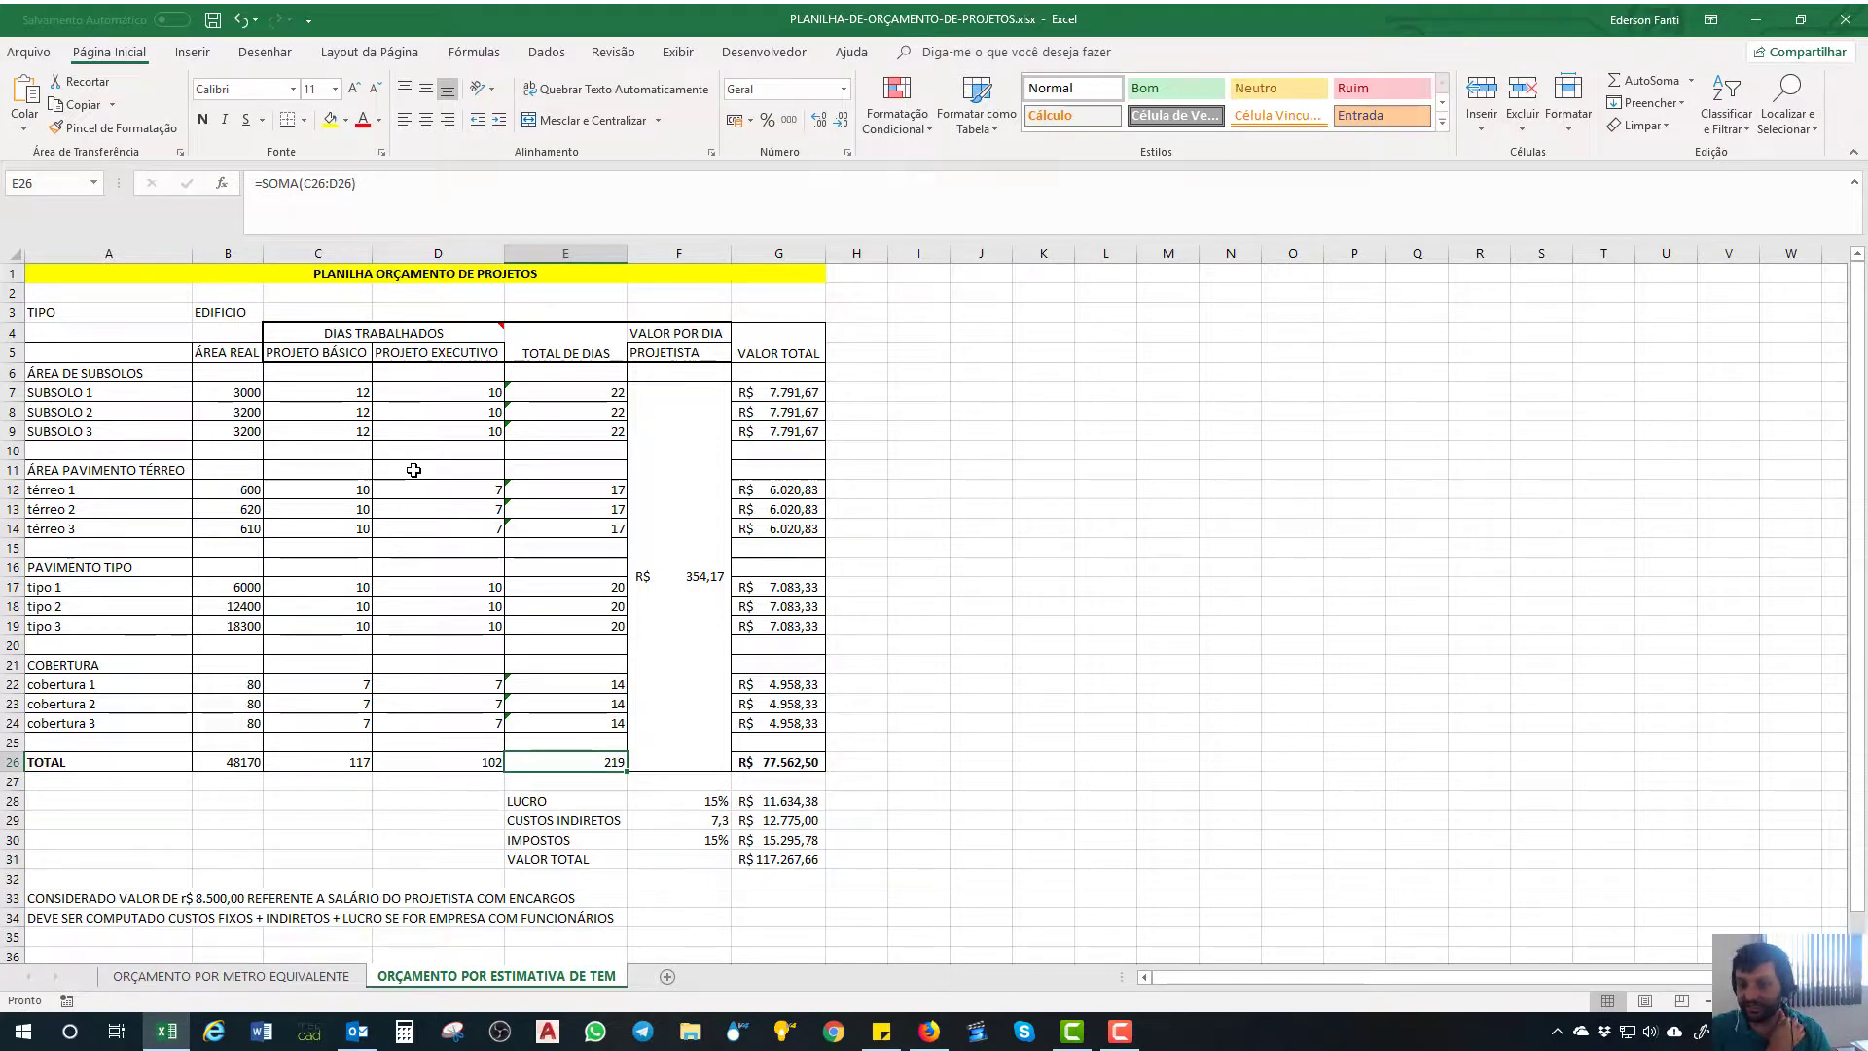
- Inspect the designer's daily rate formula in F7 and how the VALOR TOTAL formula in G26 multiplies it by the total days
{"action": "left_click", "coordinate": [715, 487]}
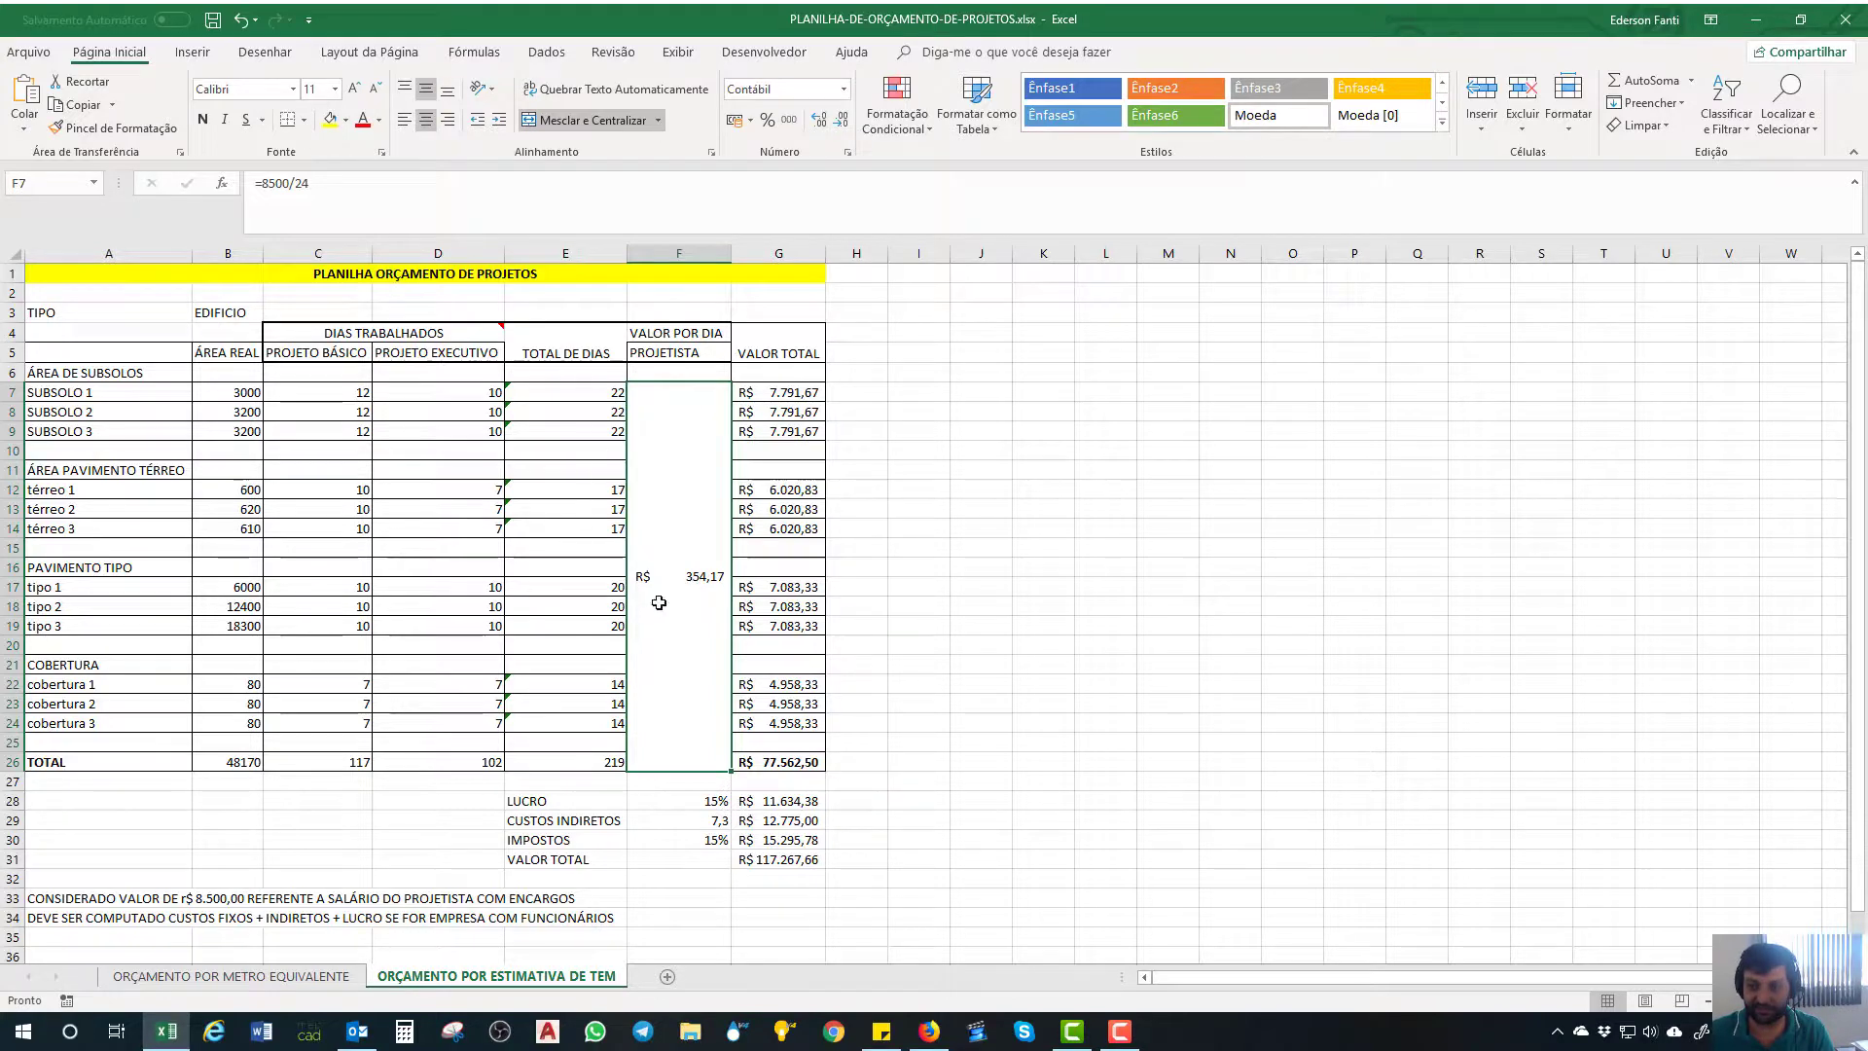
{"action": "left_click", "coordinate": [615, 757]}
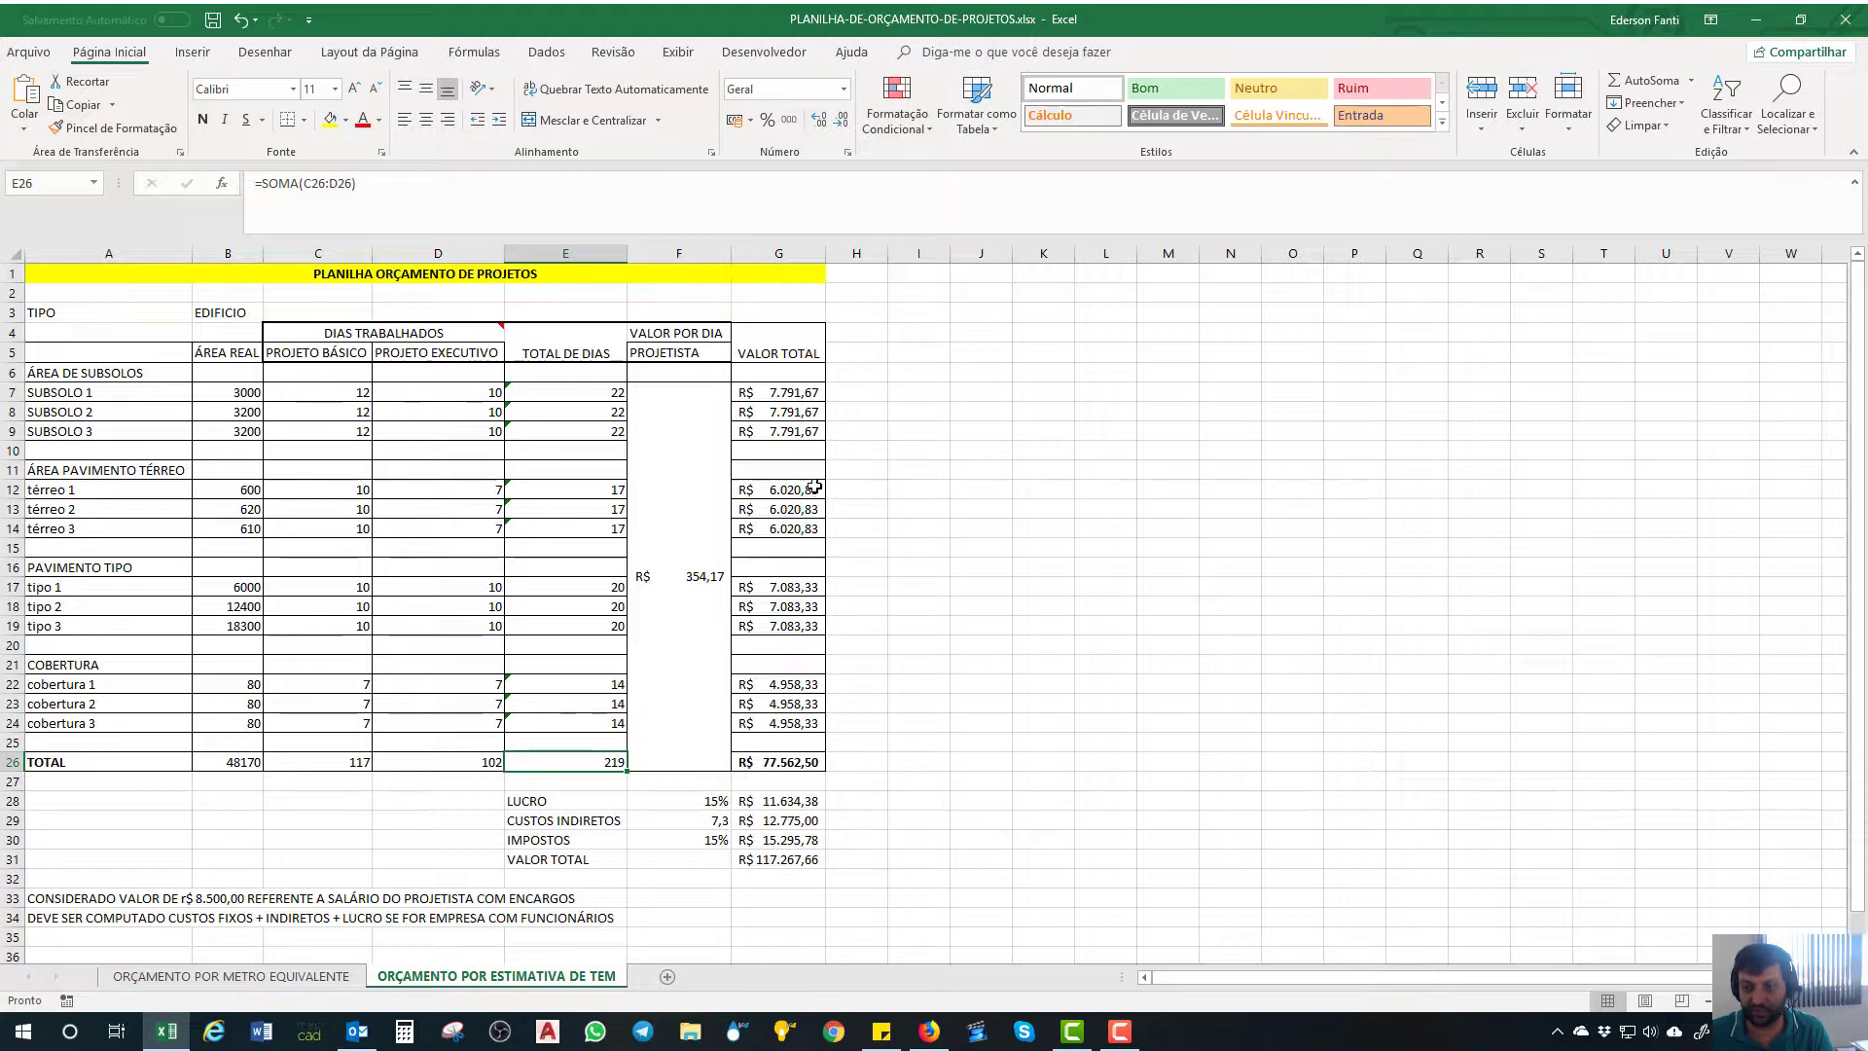
{"action": "left_click", "coordinate": [795, 762]}
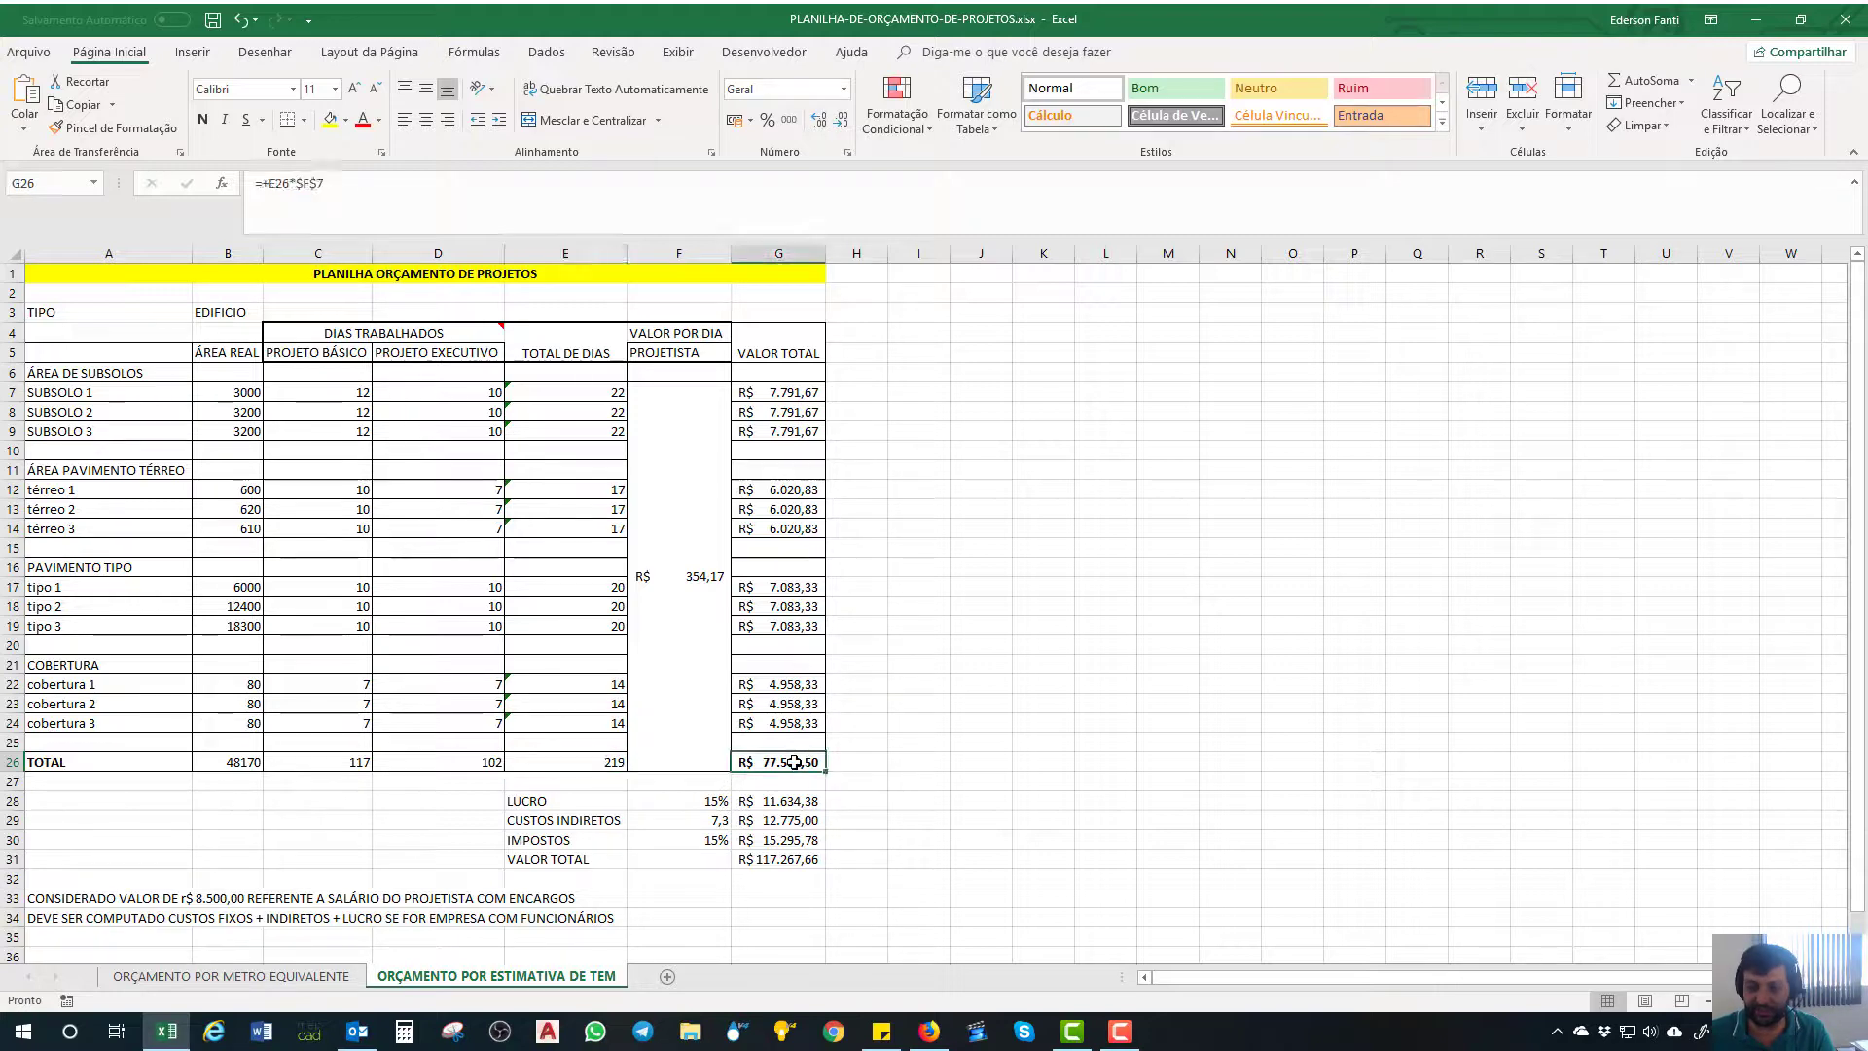
{"action": "double_click", "coordinate": [794, 761]}
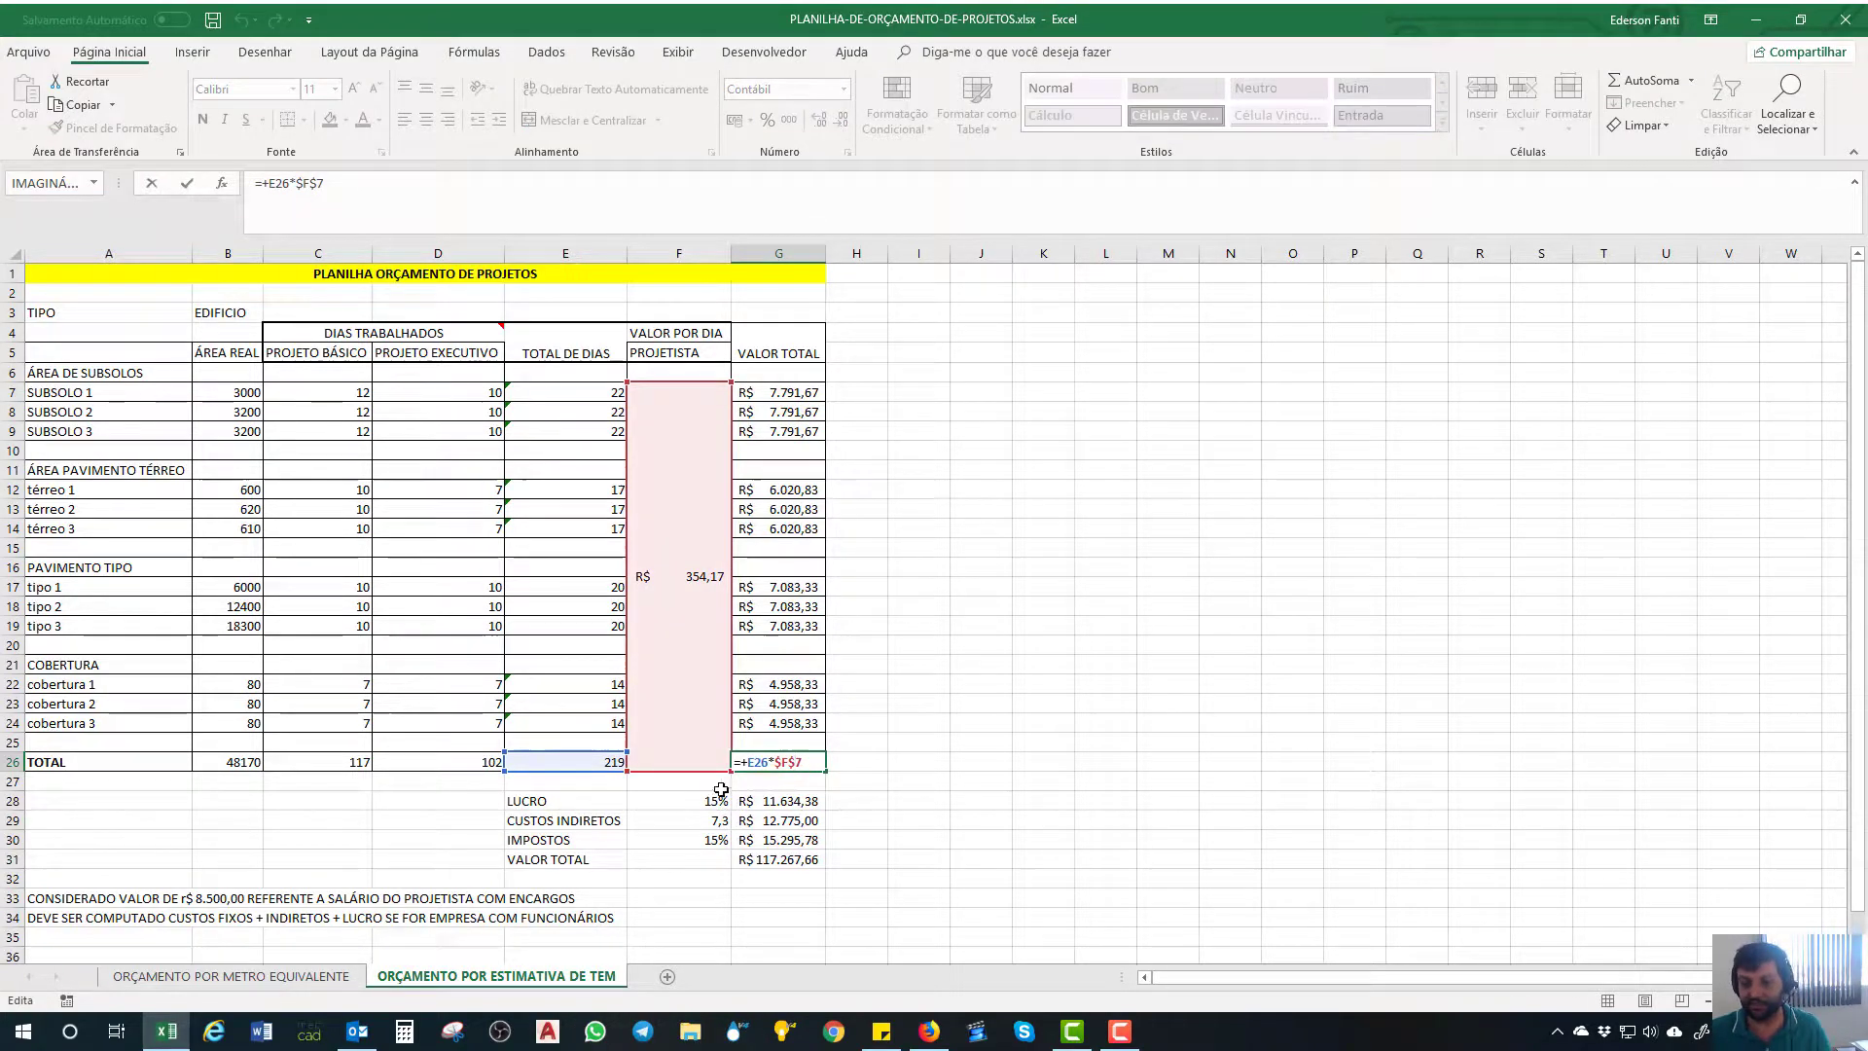
{"action": "key", "text": "Escape"}
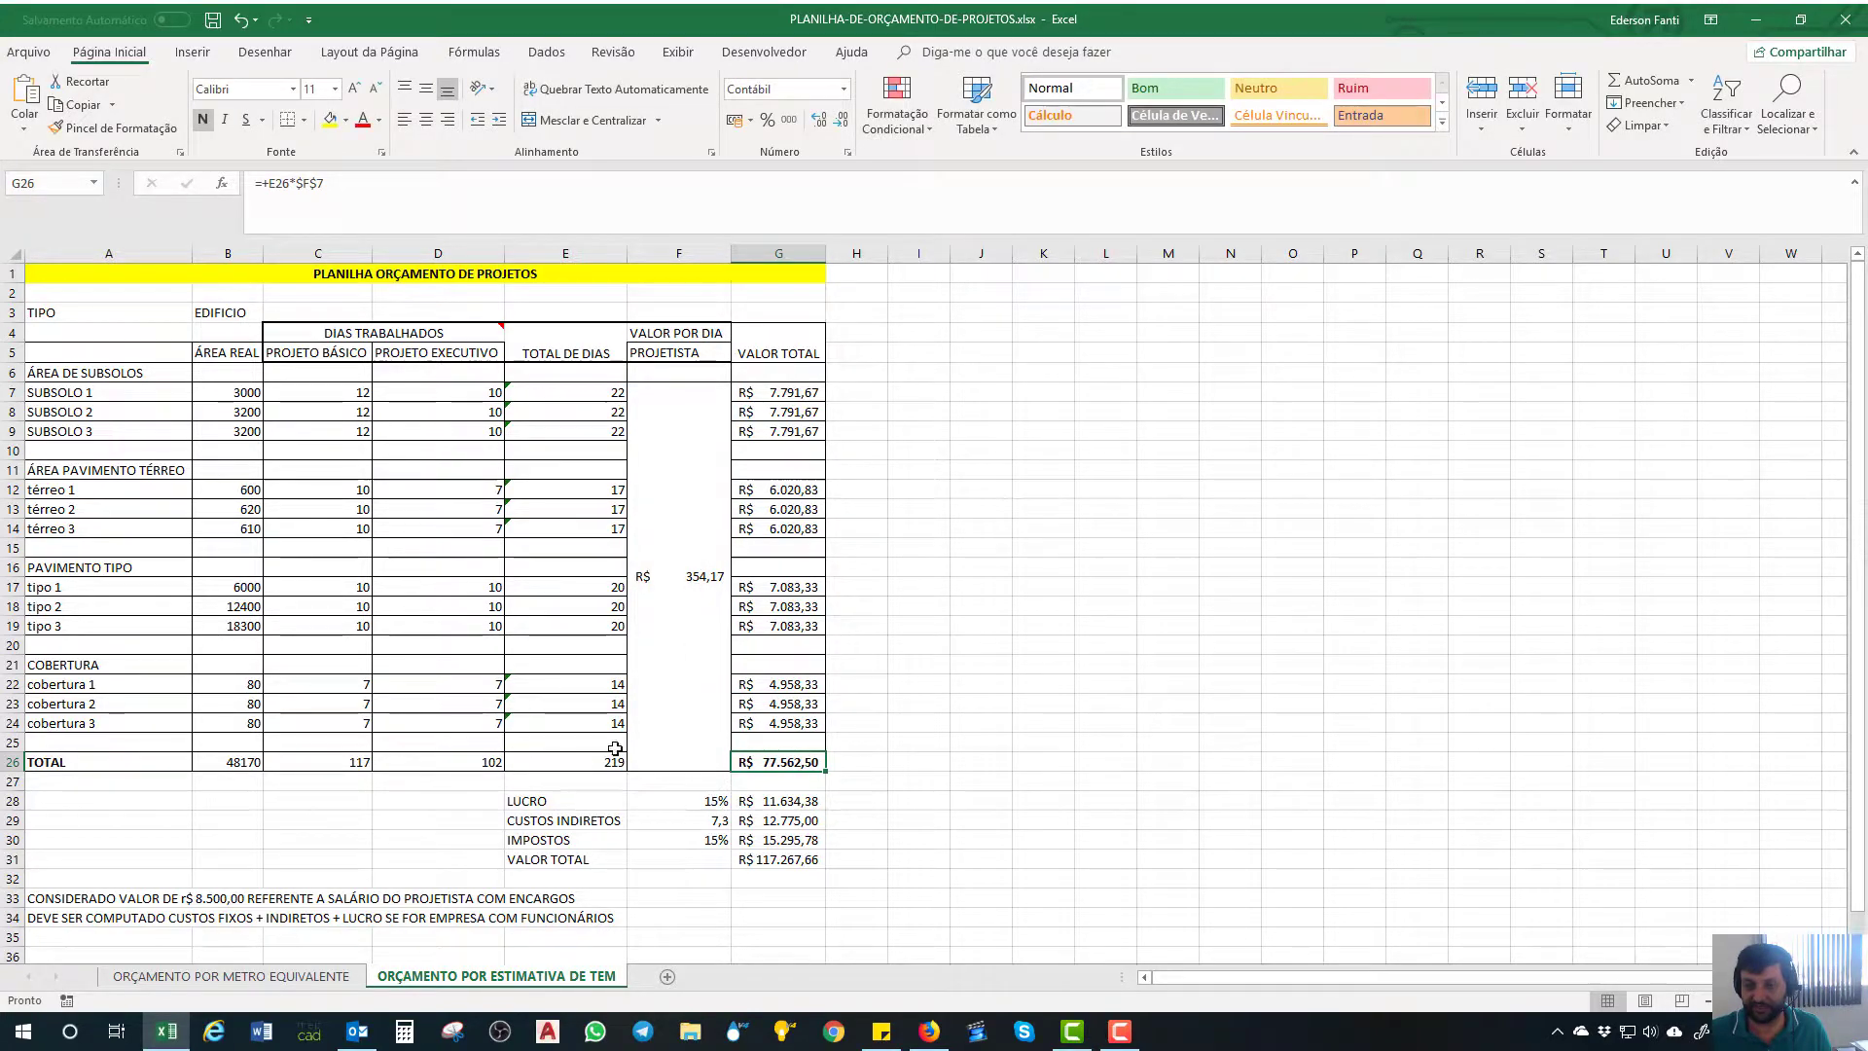
{"action": "left_click", "coordinate": [975, 747]}
{"action": "left_click", "coordinate": [805, 769]}
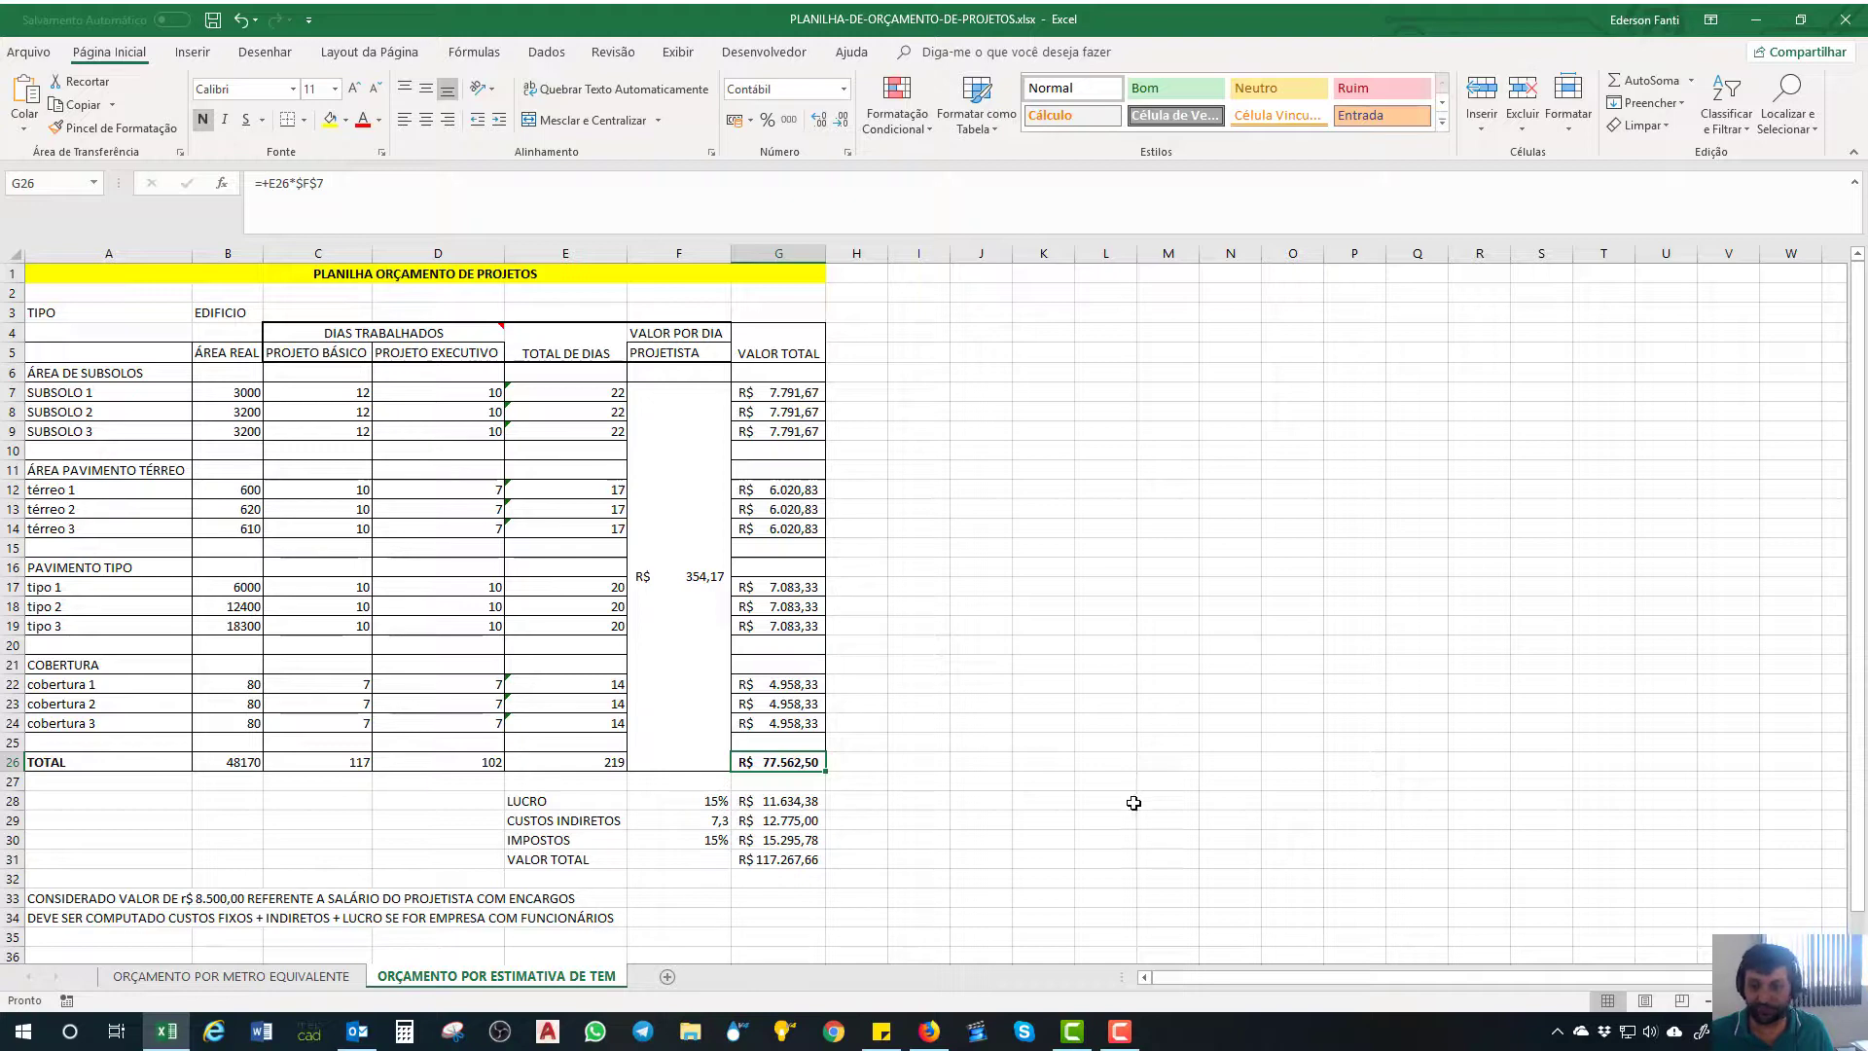
- Examine the LUCRO percentage in F28 and the profit formula in G28
{"action": "left_click", "coordinate": [756, 799]}
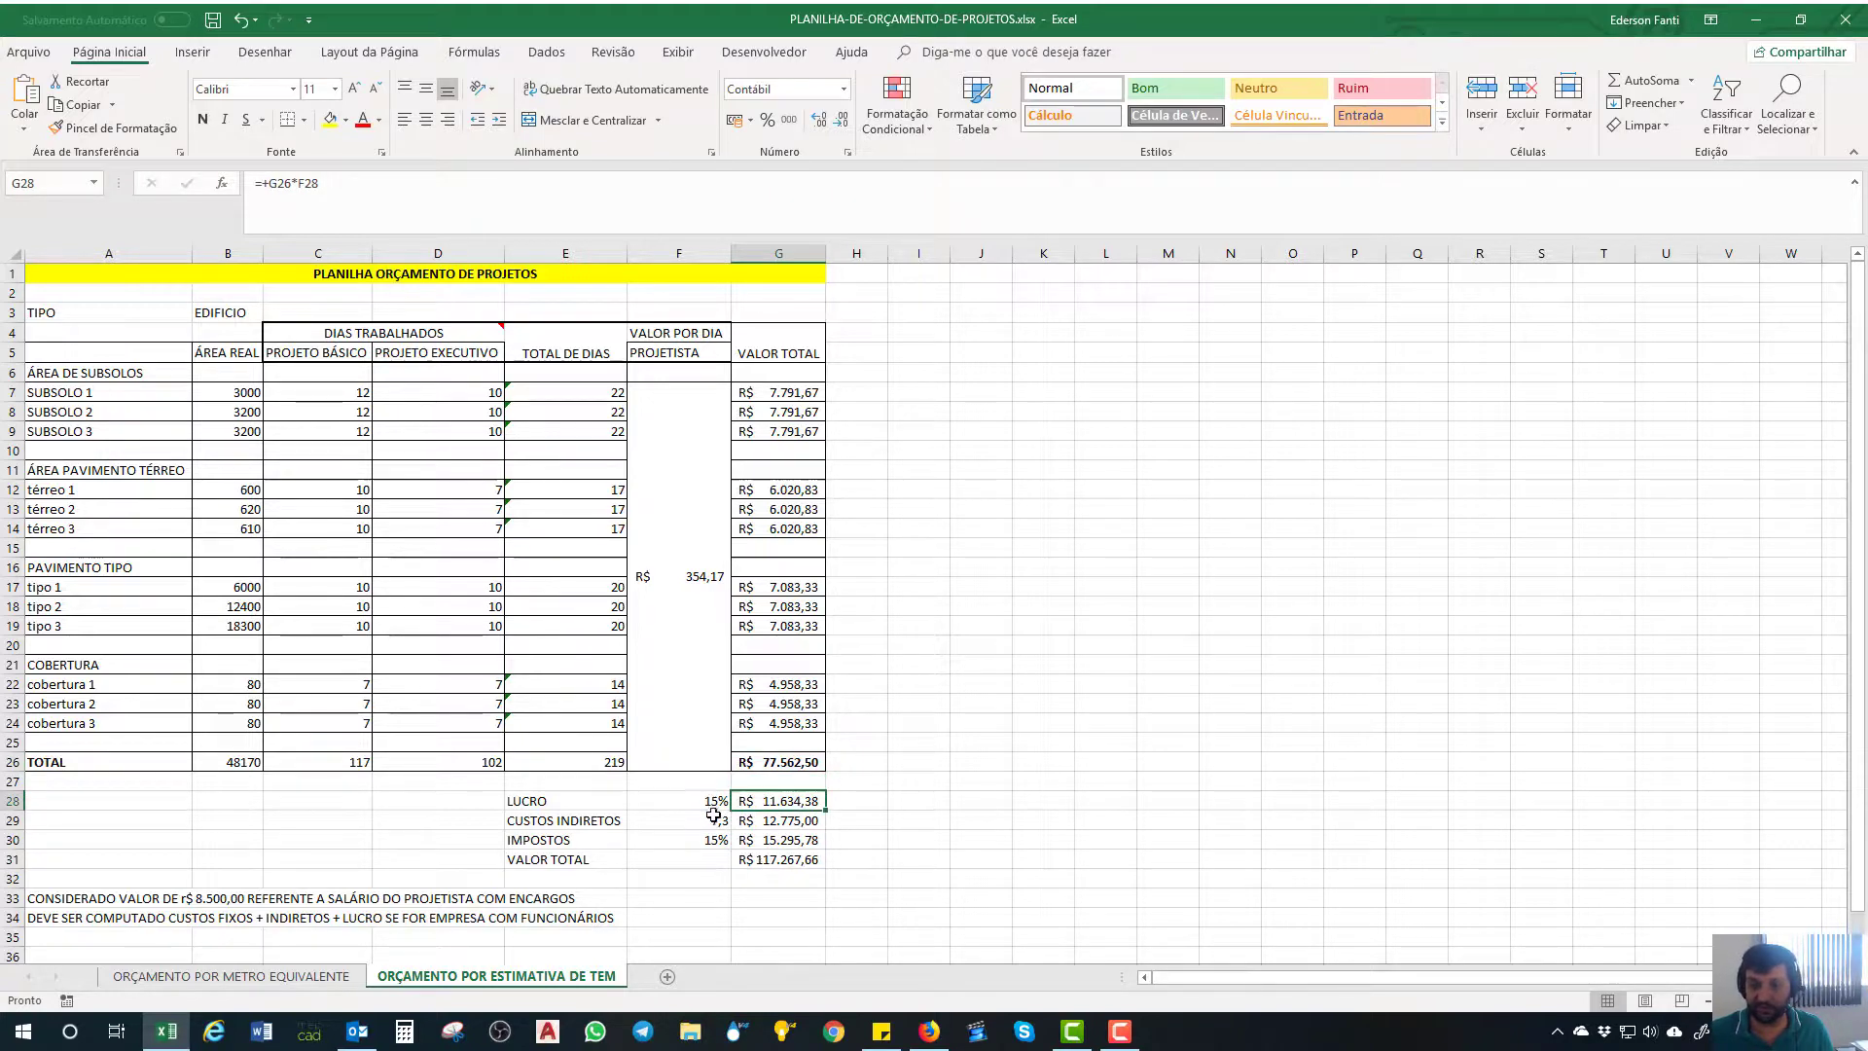
{"action": "left_click", "coordinate": [713, 804]}
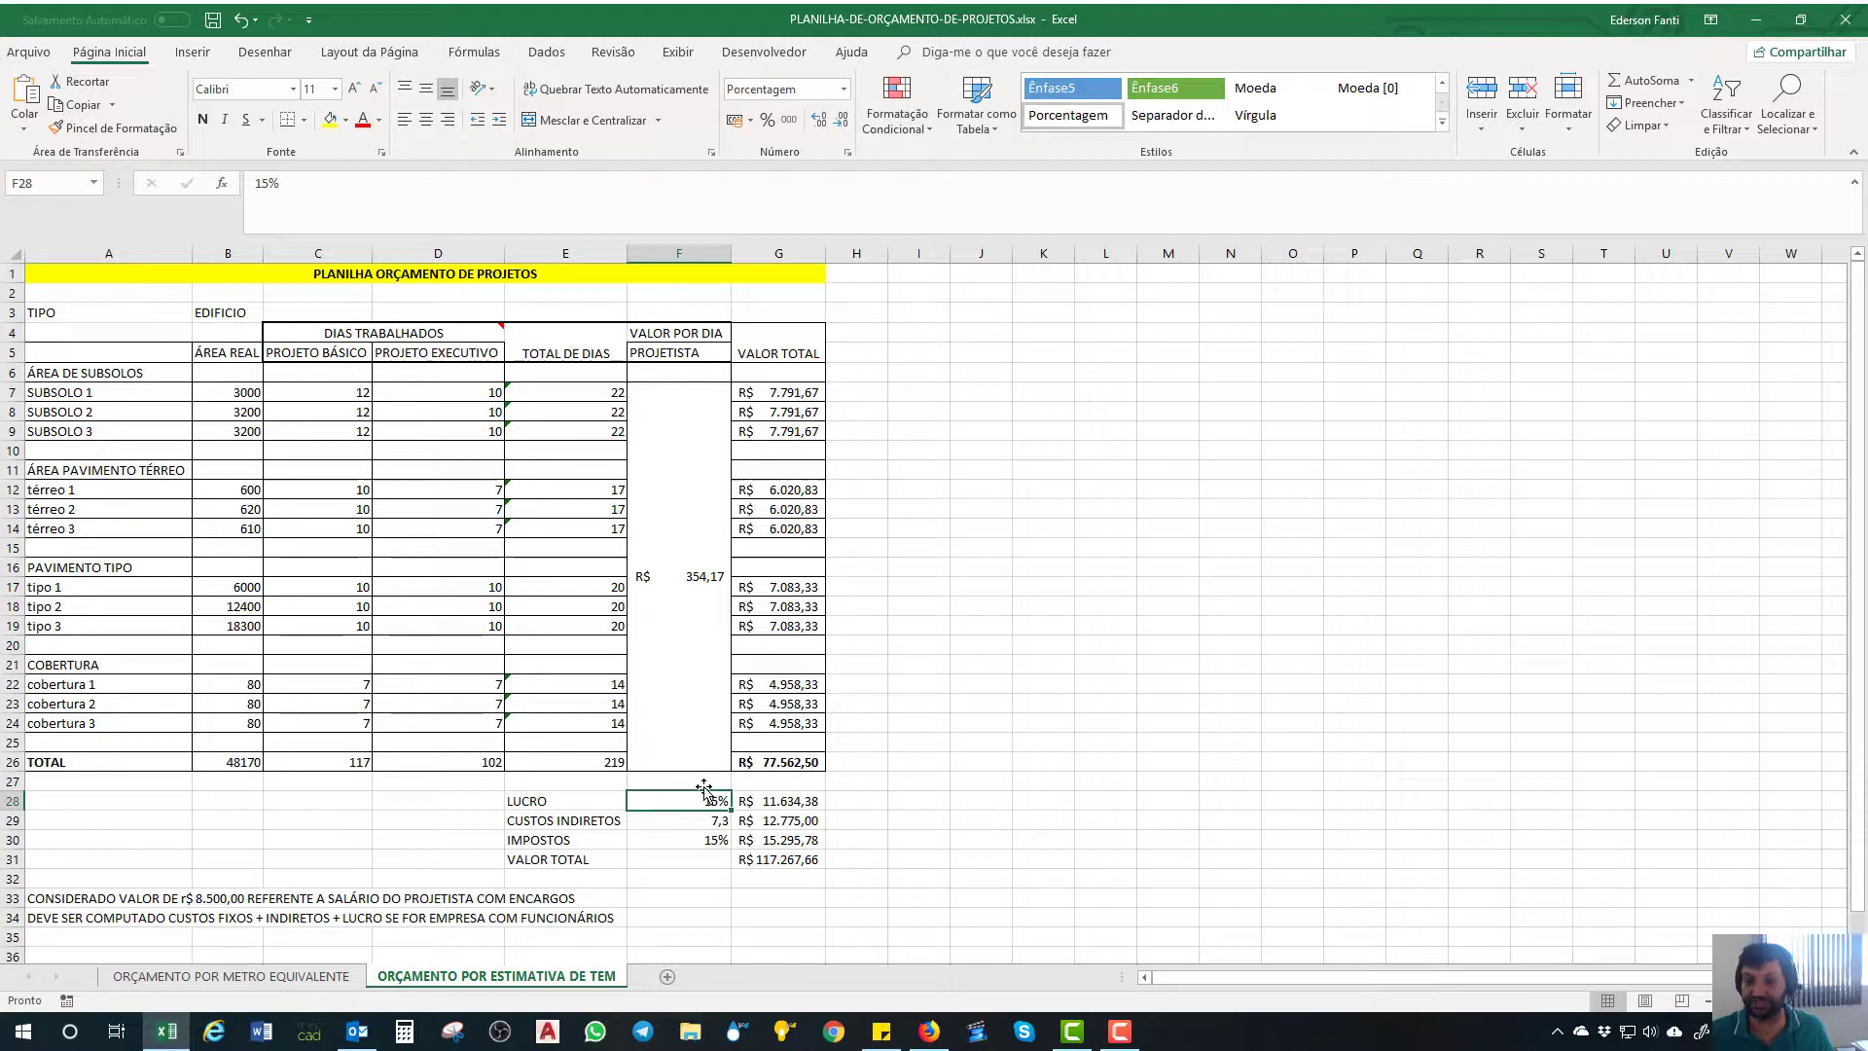
{"action": "left_click", "coordinate": [903, 798]}
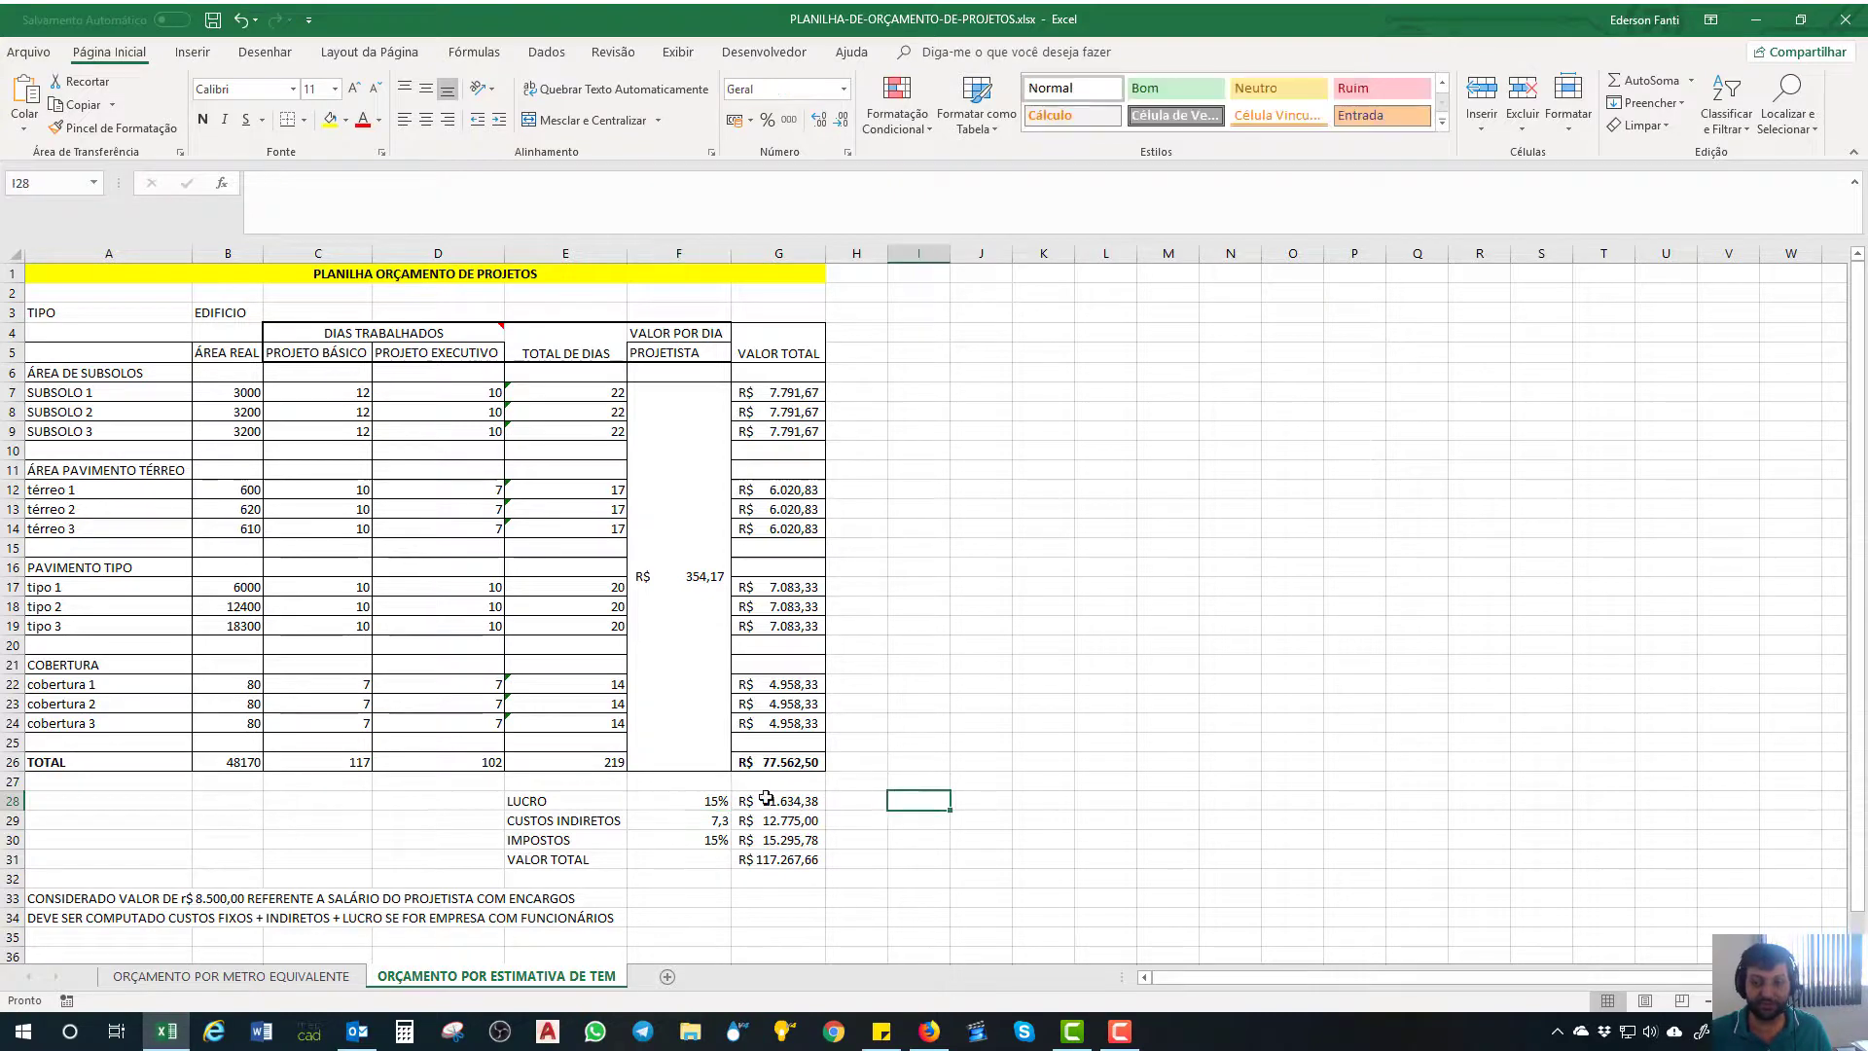
{"action": "left_click", "coordinate": [714, 801]}
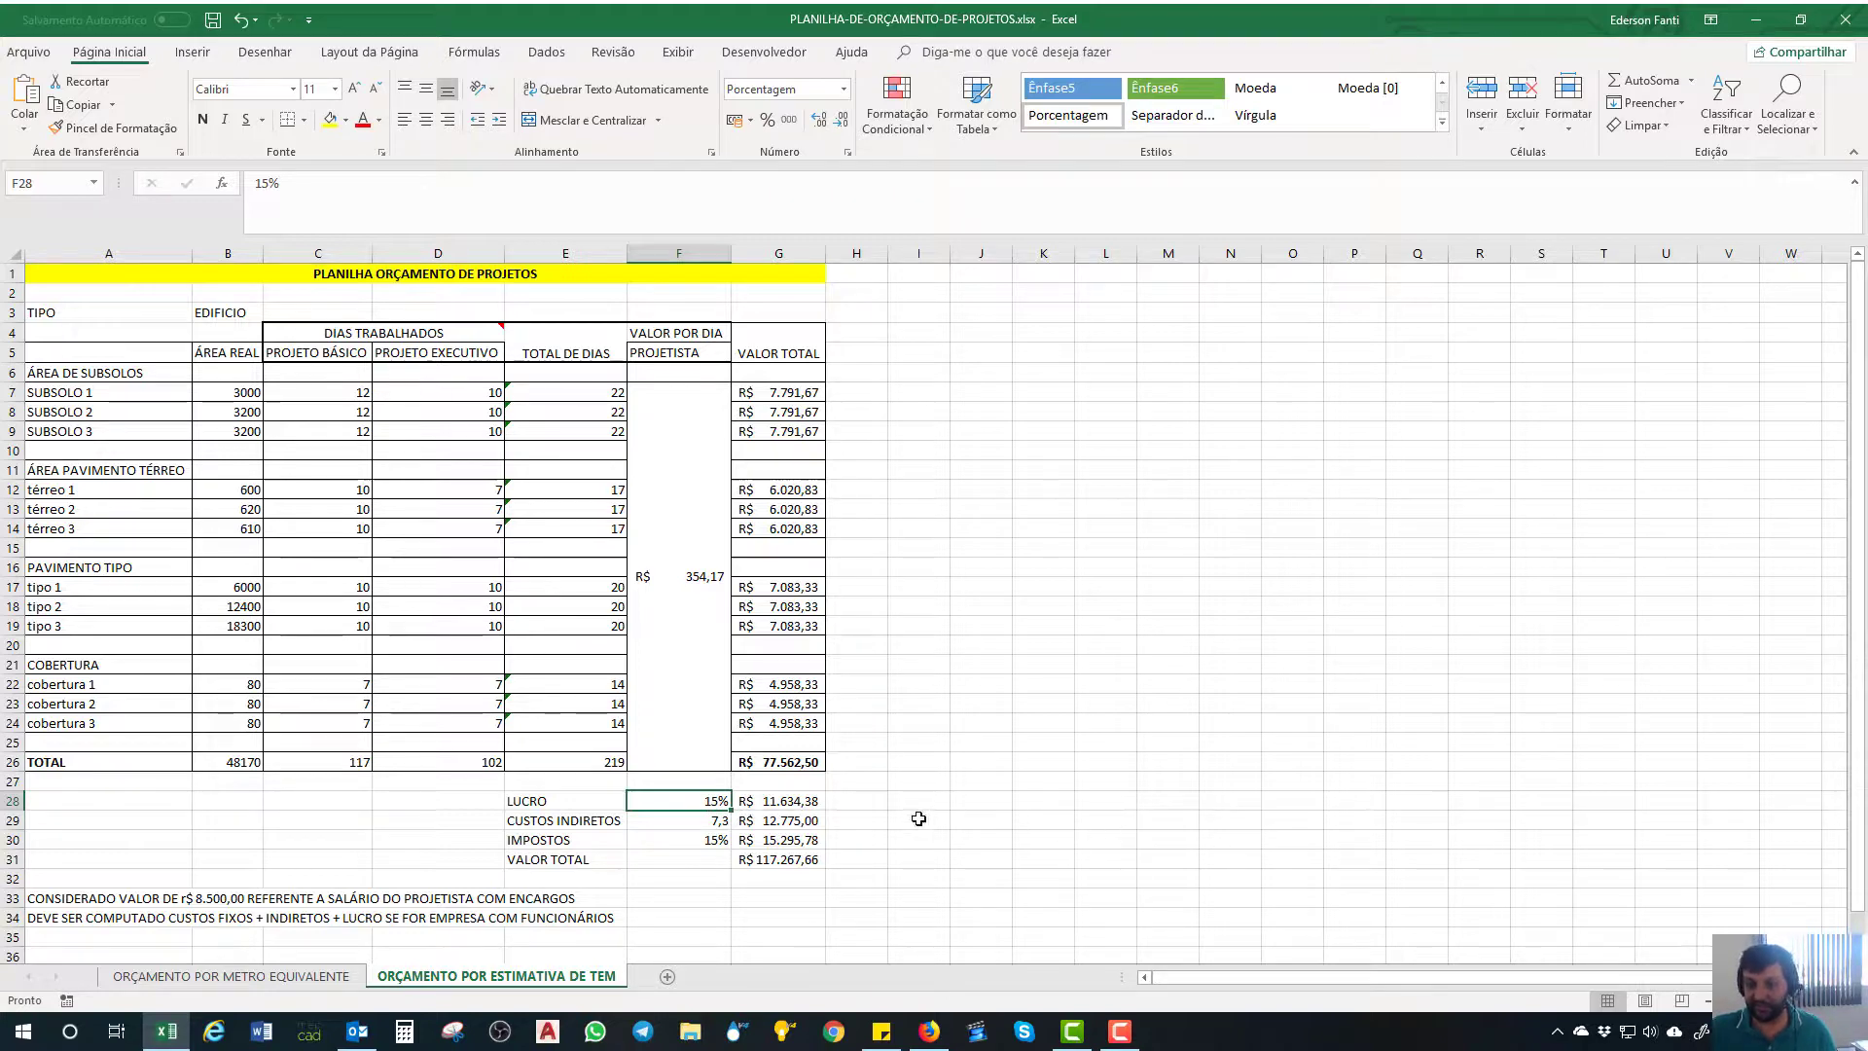
- Inspect the CUSTOS INDIRETOS formulas in F29 and G29 and the designer's daily rate formula
{"action": "left_click", "coordinate": [709, 823]}
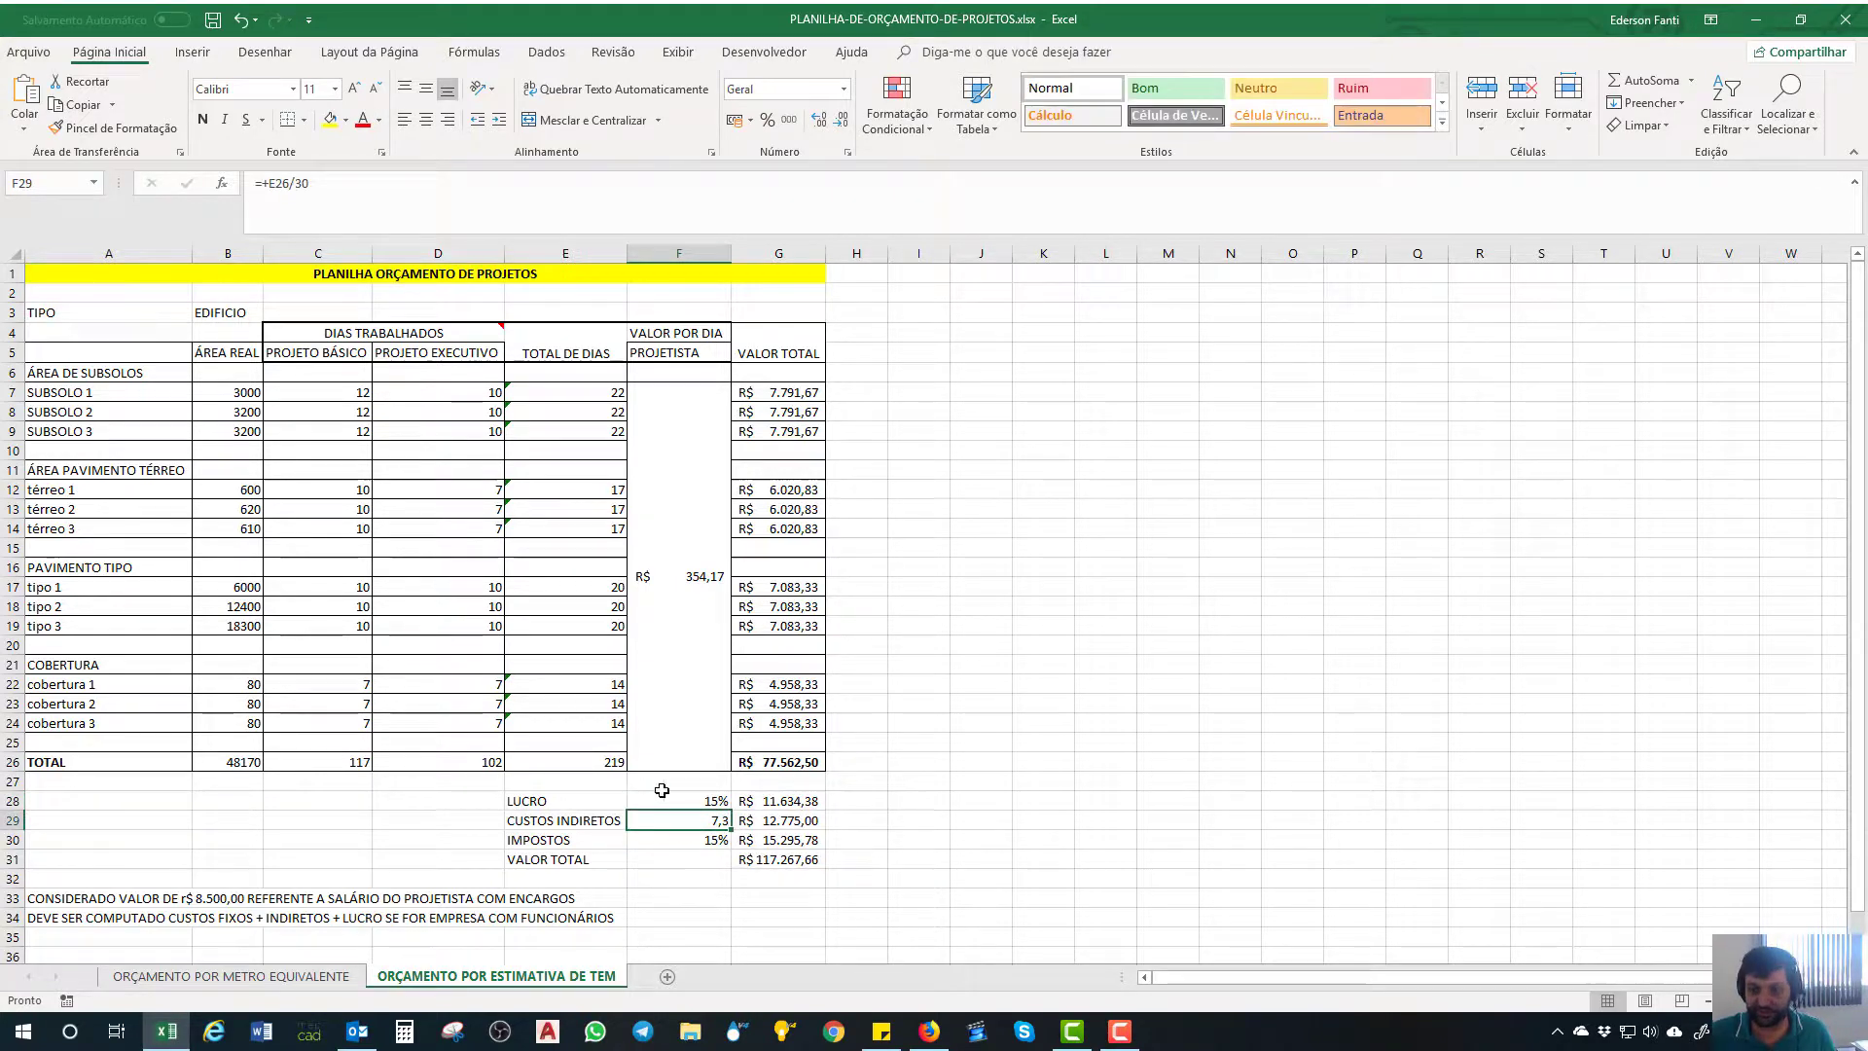
{"action": "left_click", "coordinate": [753, 821]}
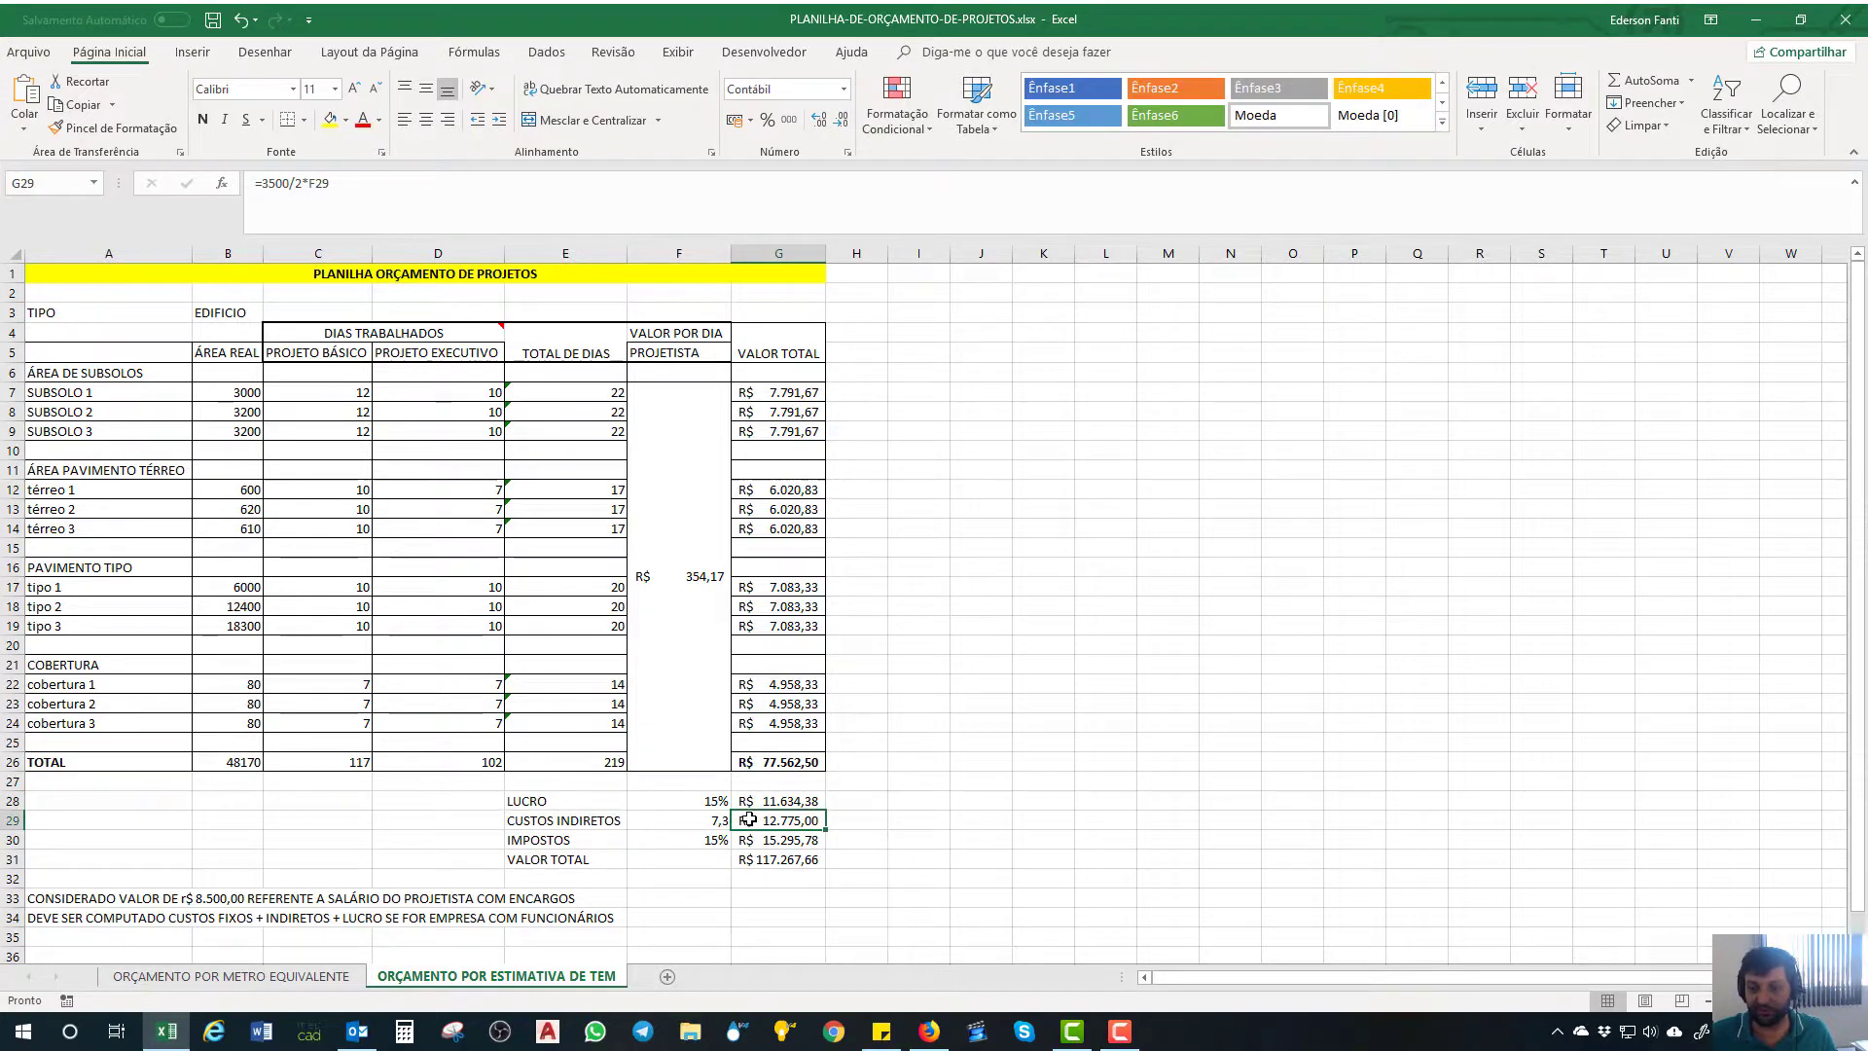
{"action": "double_click", "coordinate": [748, 820]}
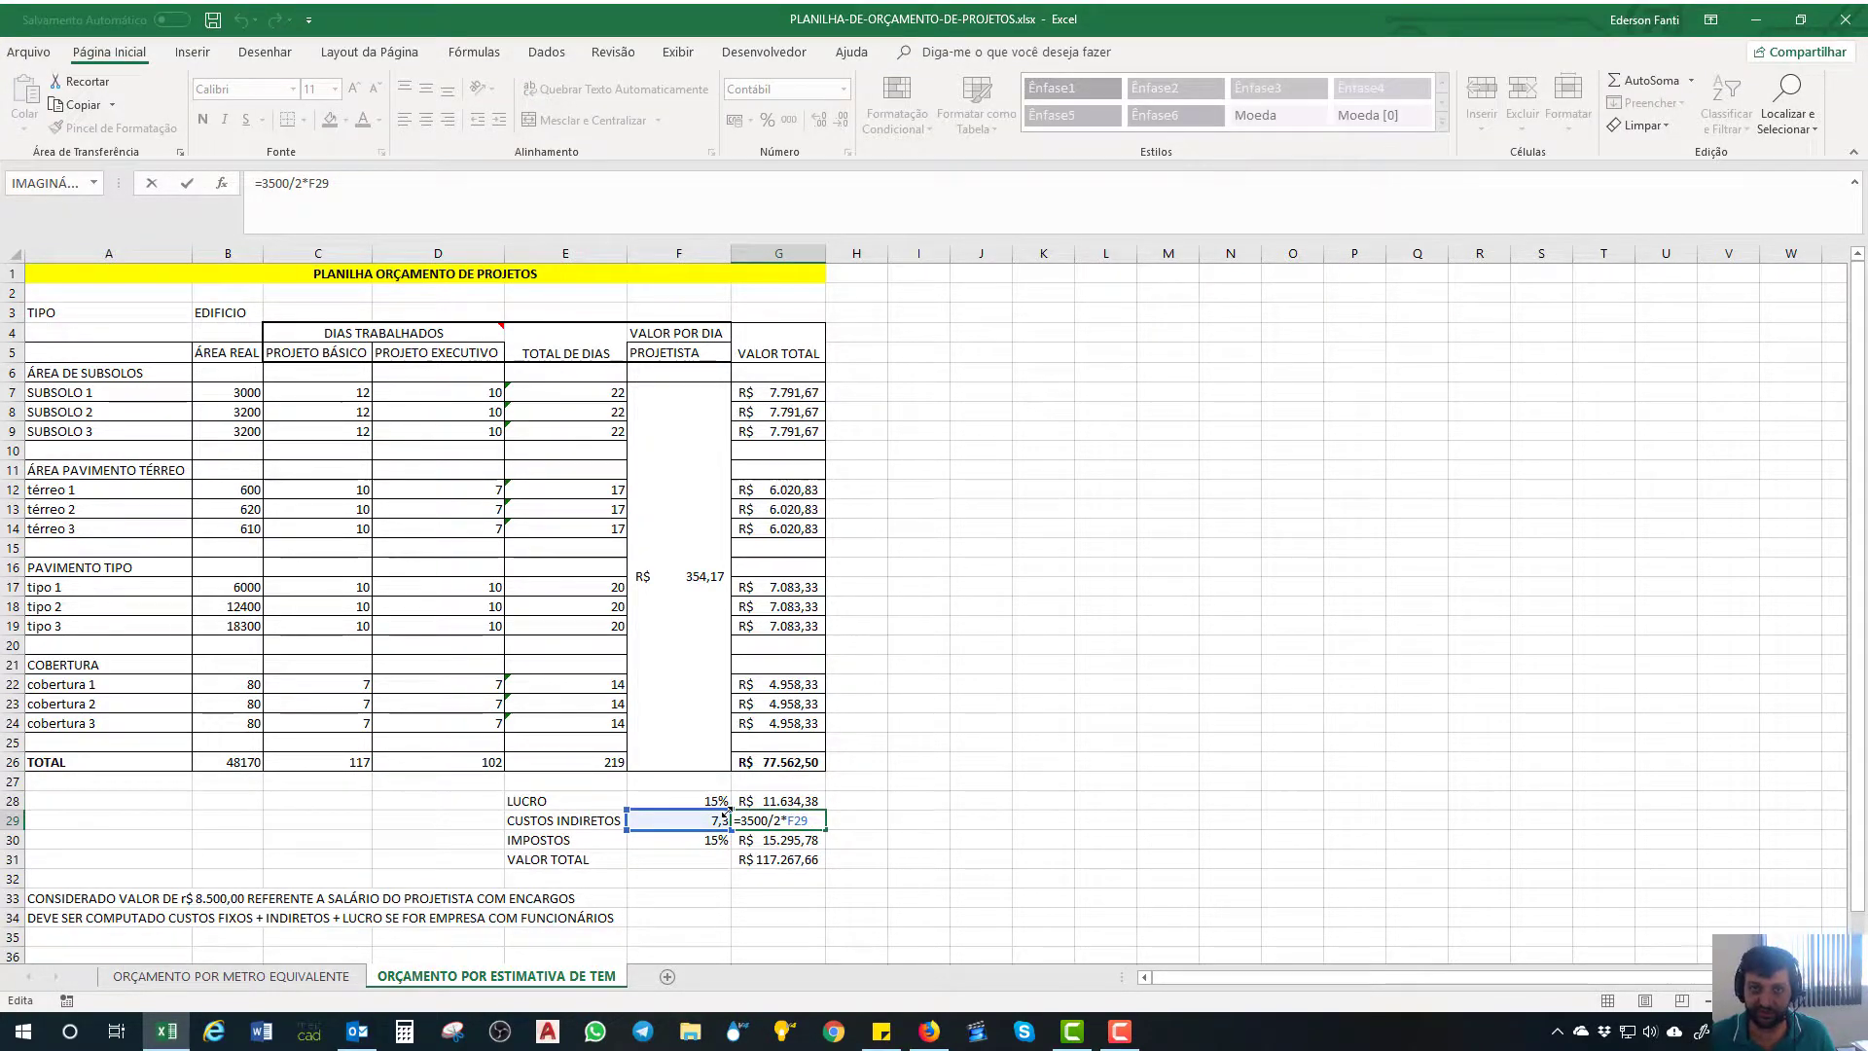
{"action": "key", "text": "Escape"}
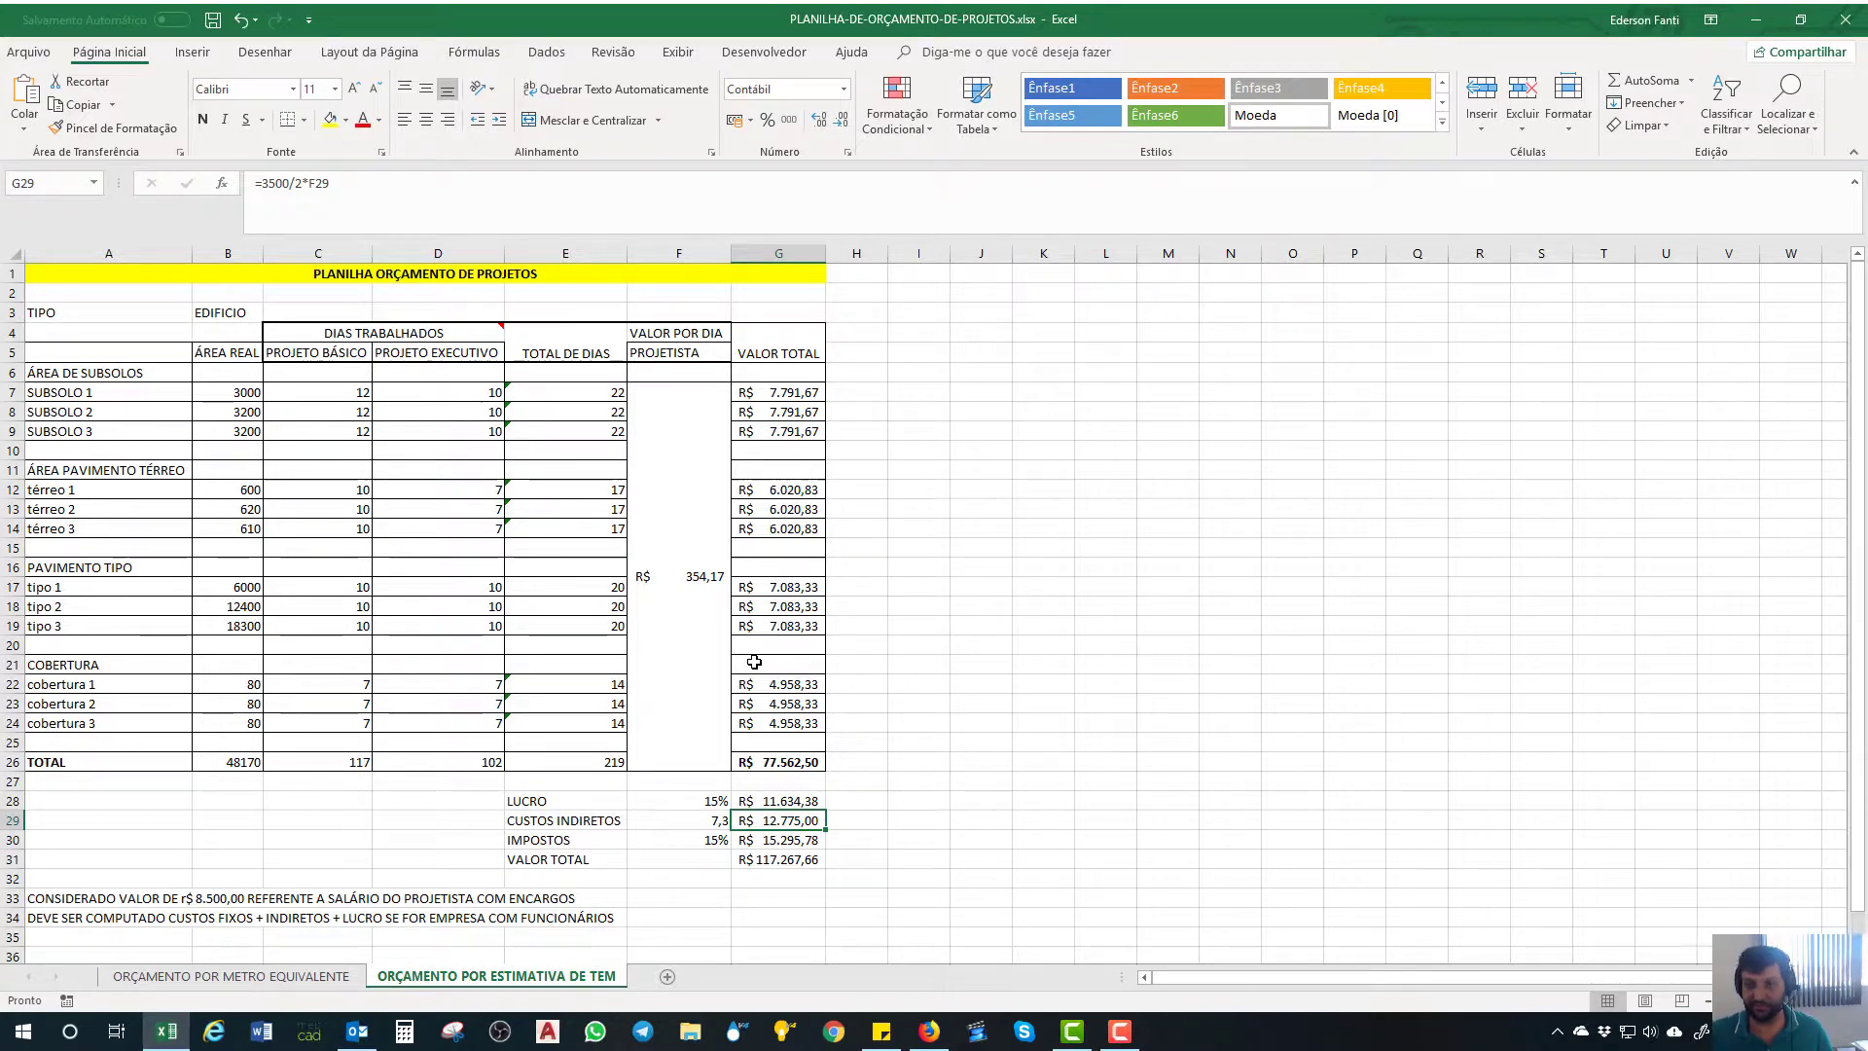
{"action": "left_click", "coordinate": [671, 576]}
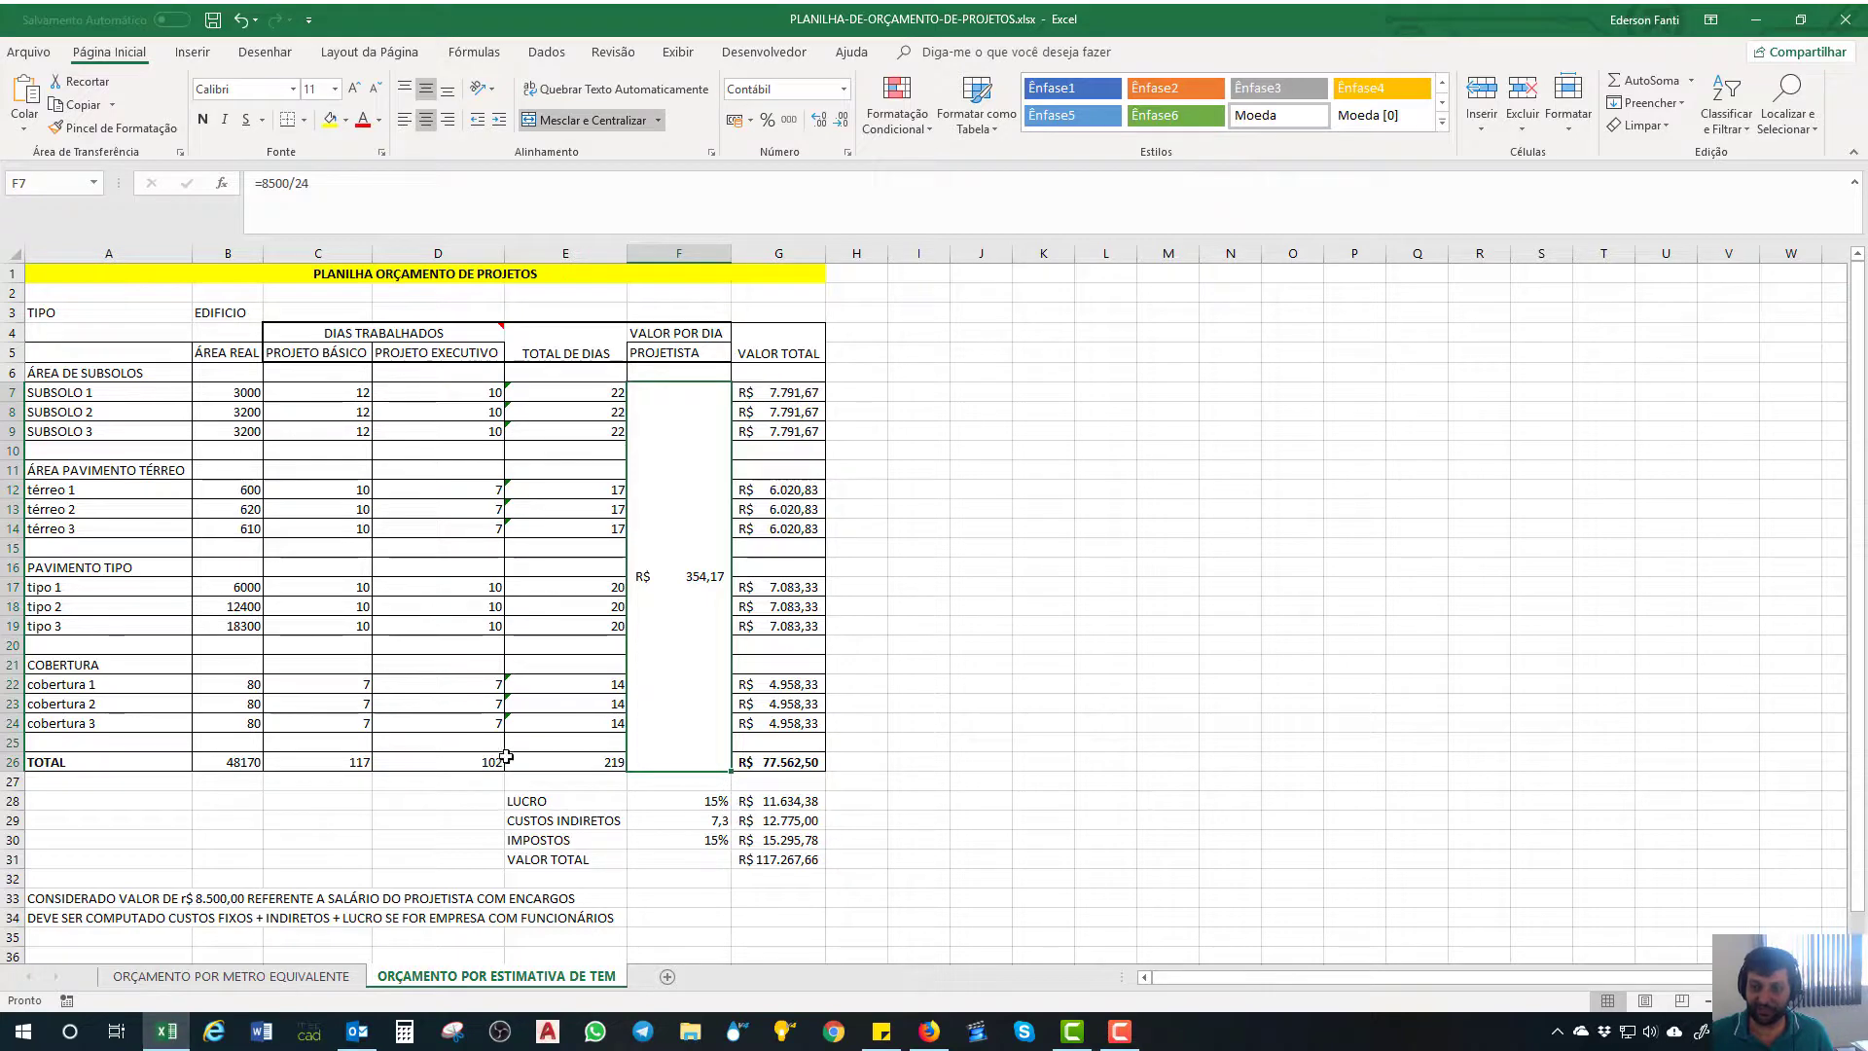
- Calculate the project duration in months in I26 with the formula =+E26/30
{"action": "left_click", "coordinate": [920, 765]}
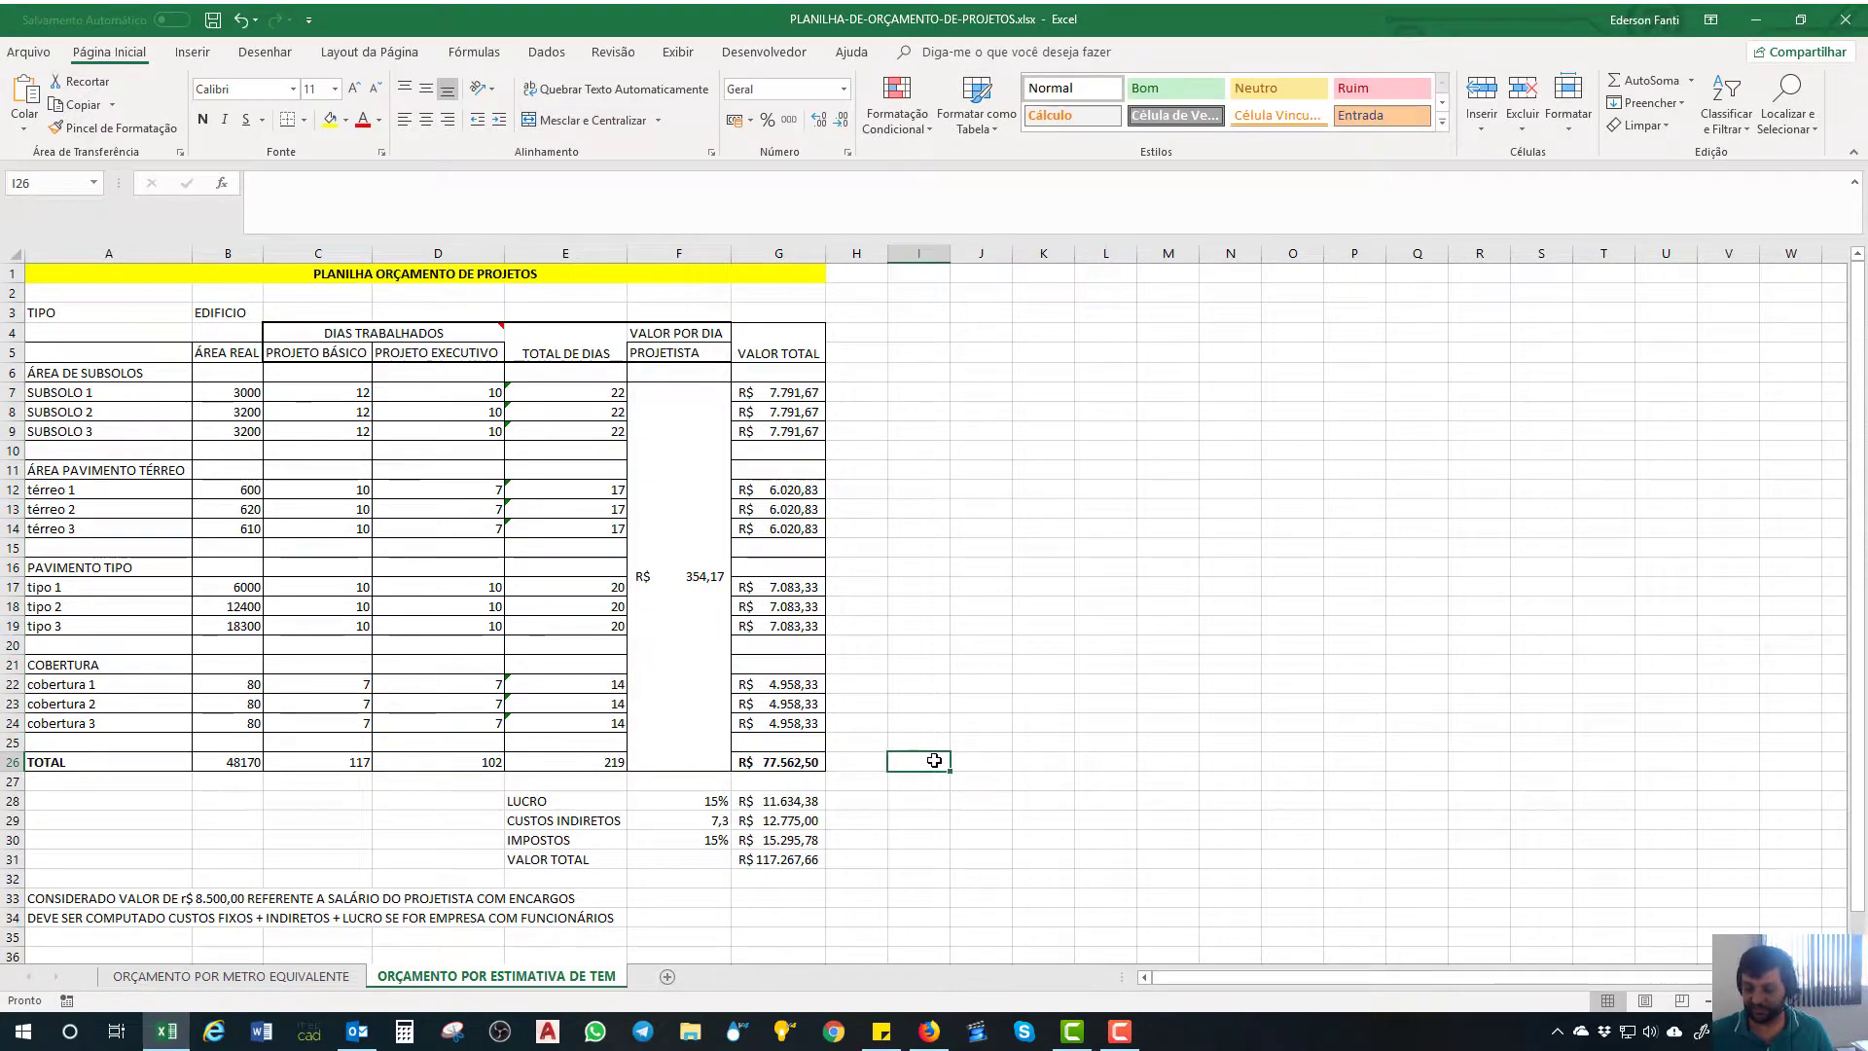
{"action": "type", "text": "+"}
{"action": "key", "text": "Left"}
{"action": "key", "text": "Left"}
{"action": "key", "text": "Left"}
{"action": "key", "text": "Left"}
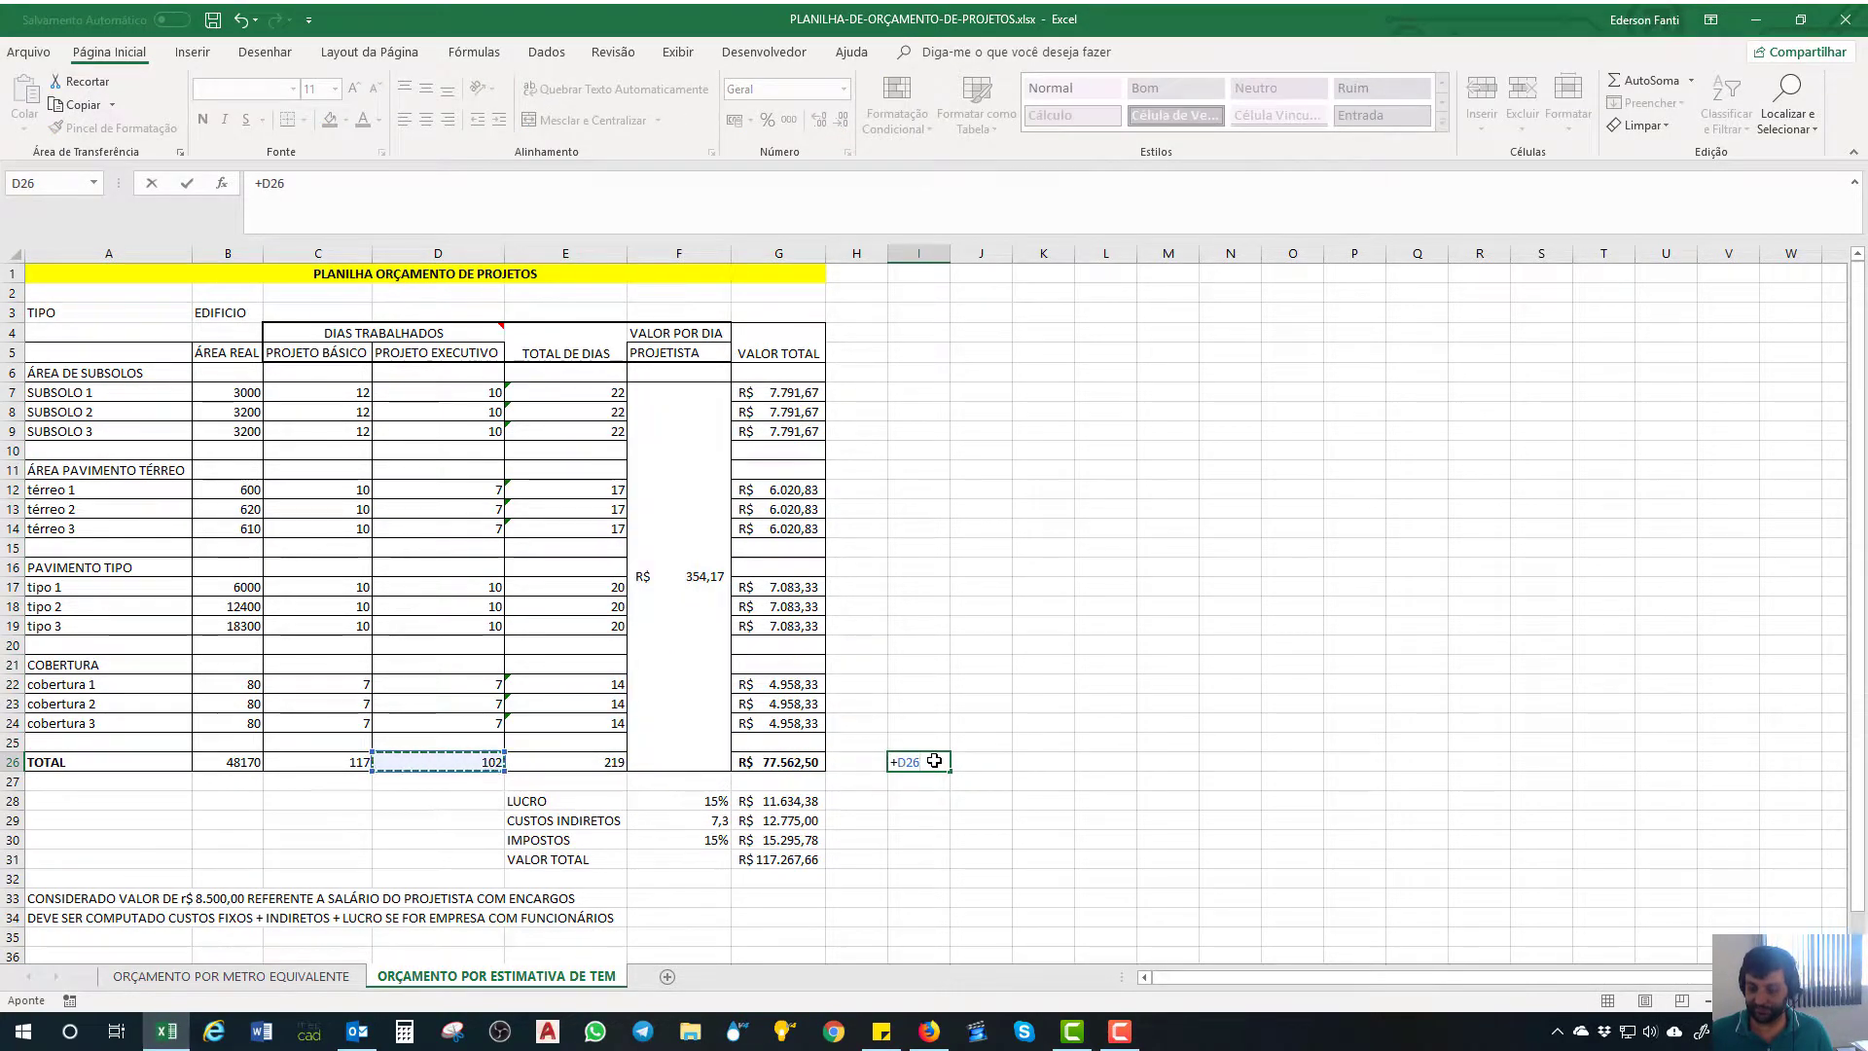
{"action": "type", "text": "/"}
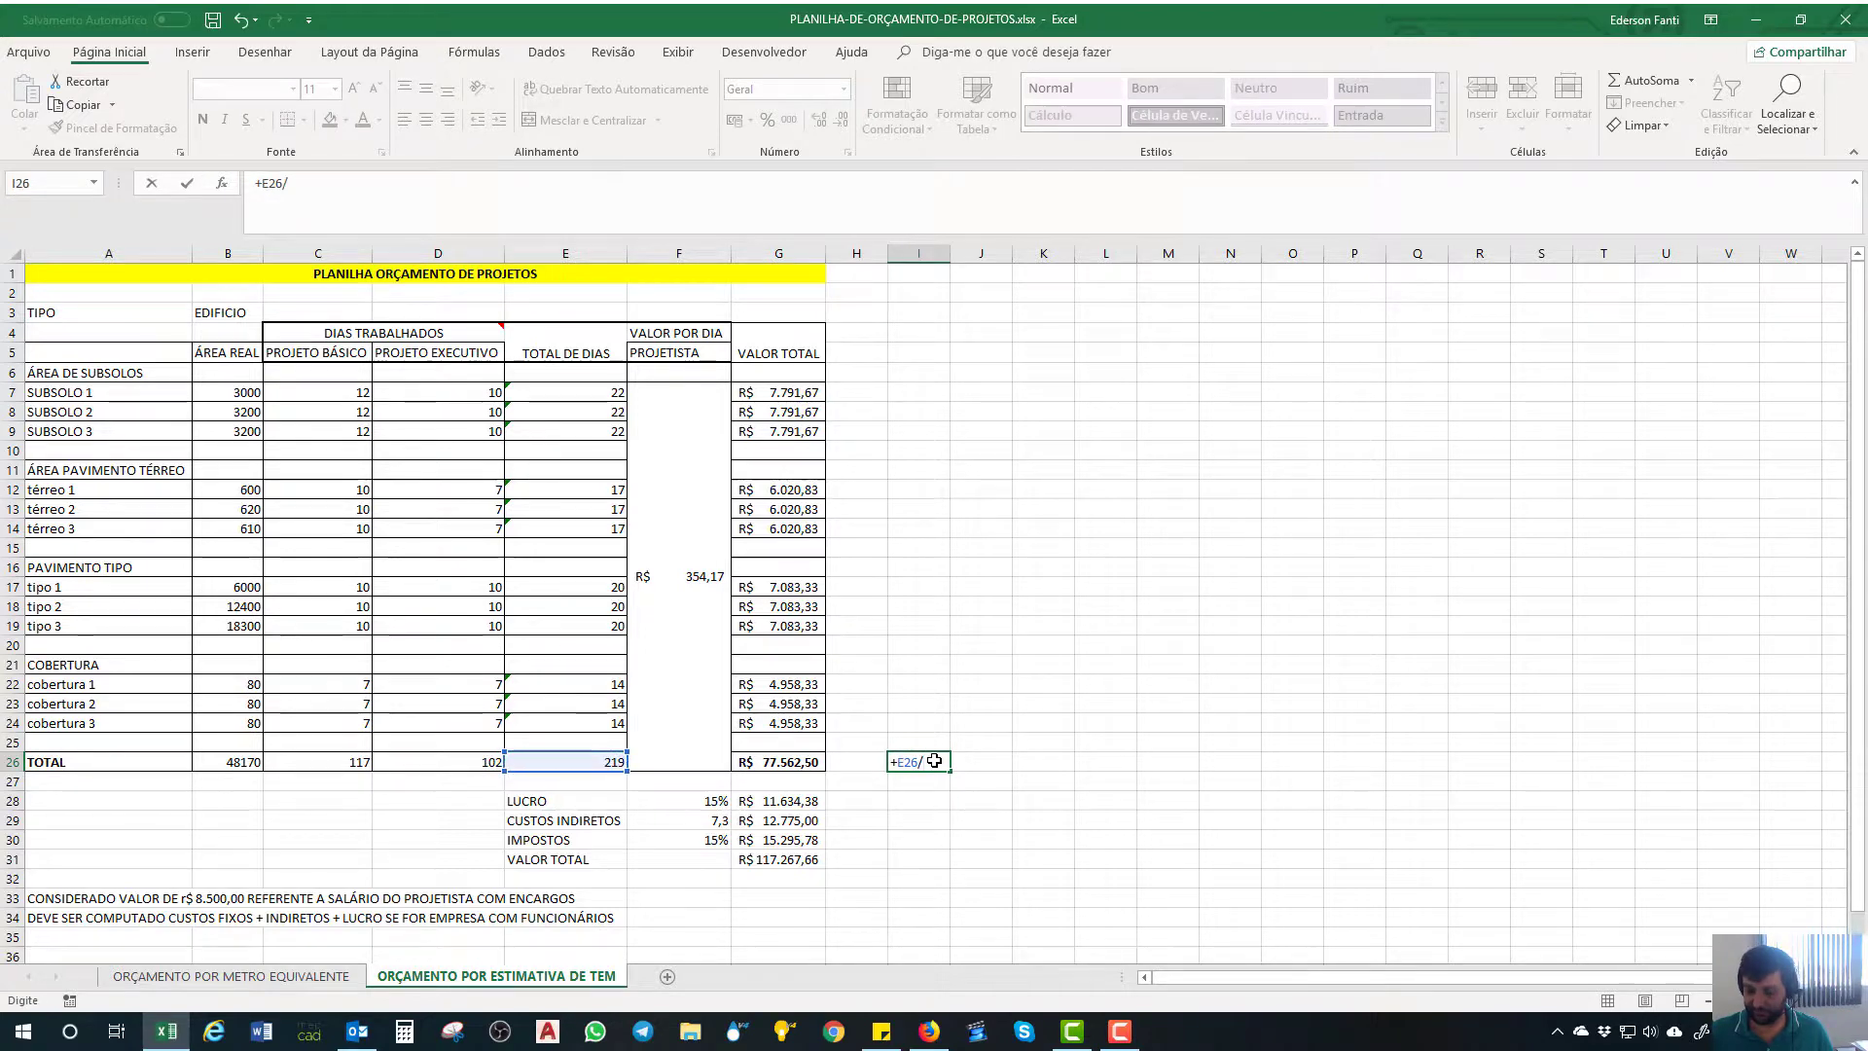
{"action": "type", "text": "30"}
{"action": "key", "text": "Return"}
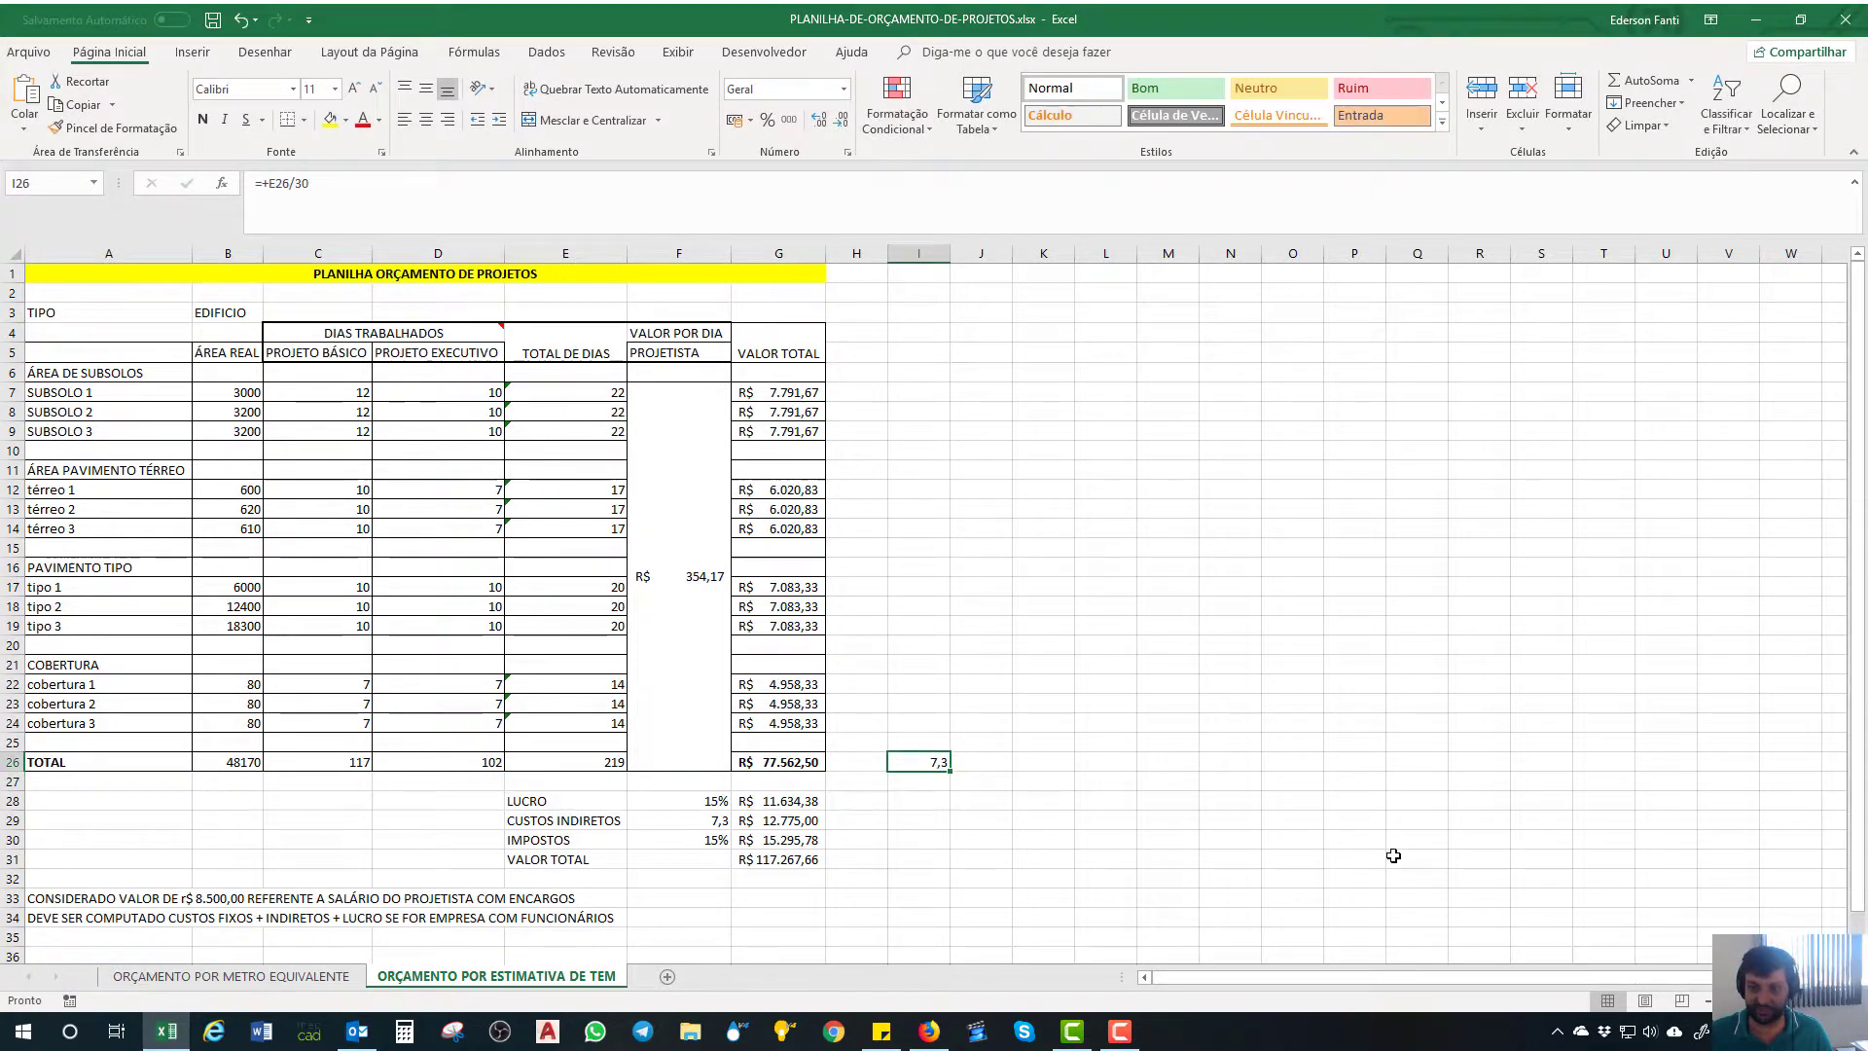
{"action": "double_click", "coordinate": [929, 759]}
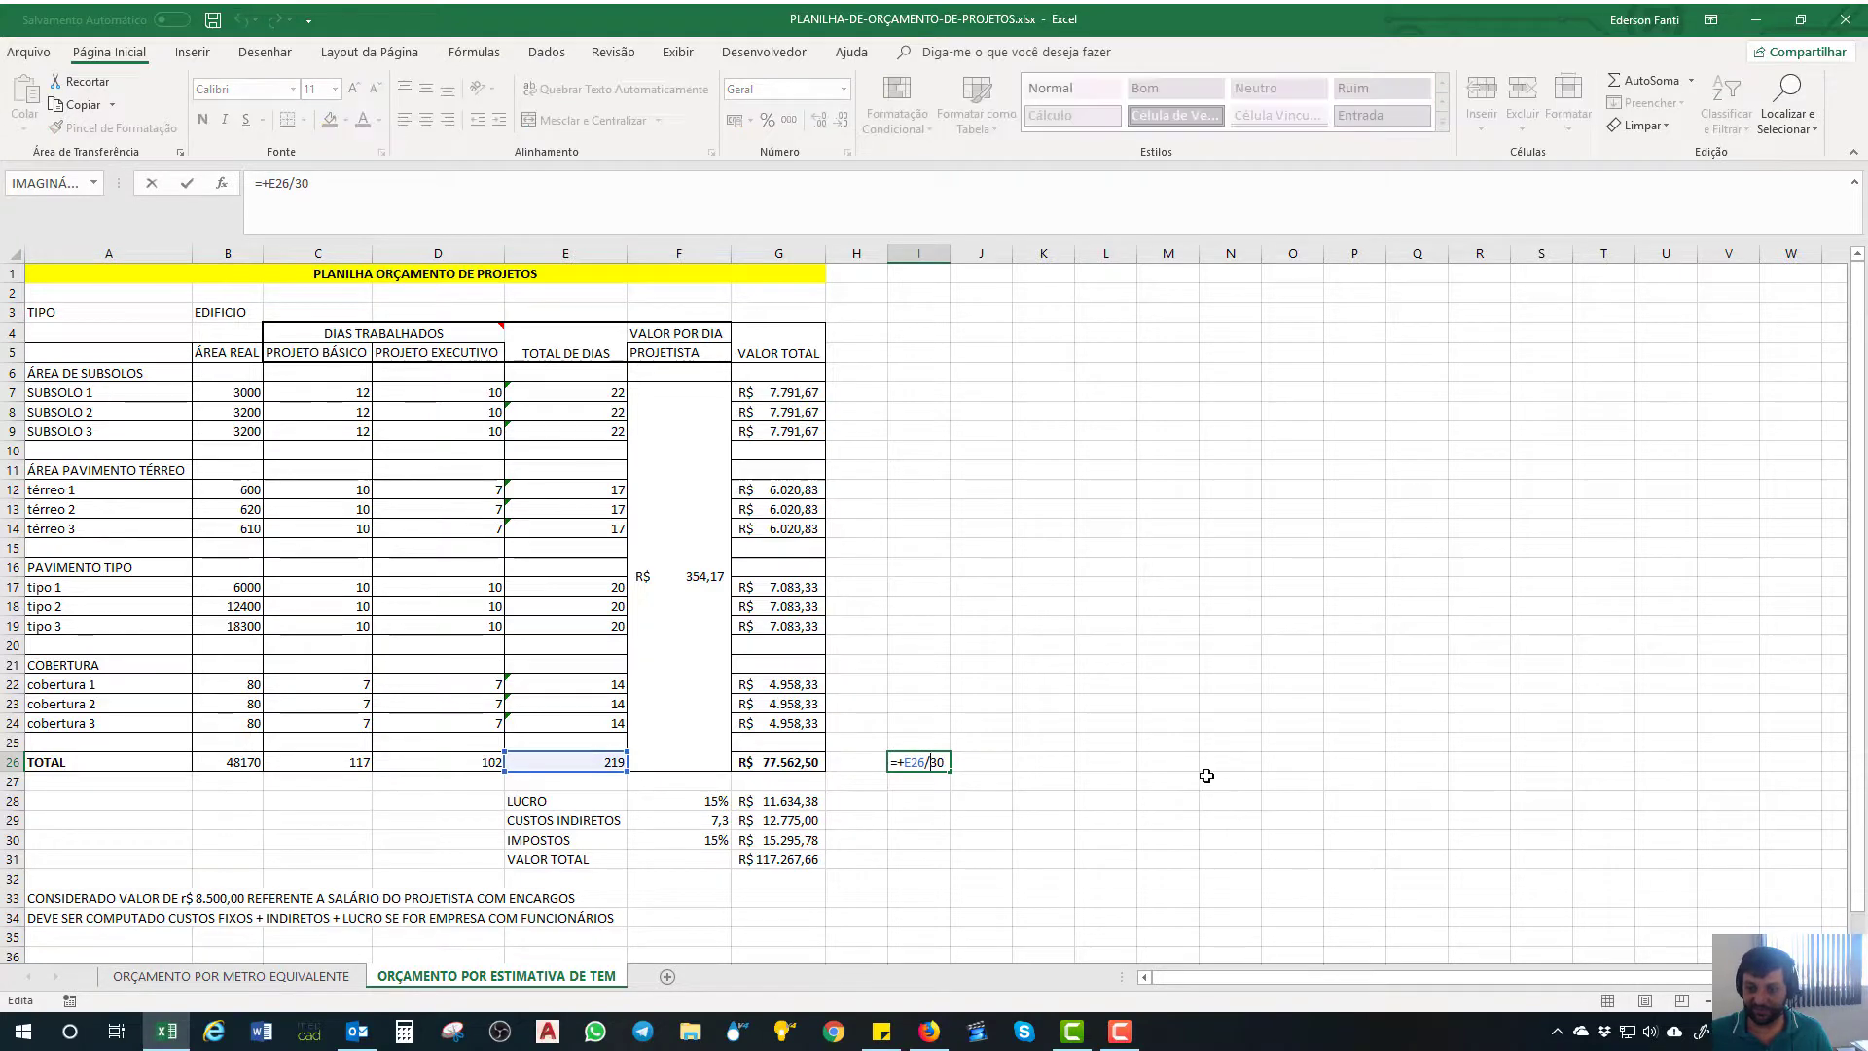
{"action": "key", "text": "Escape"}
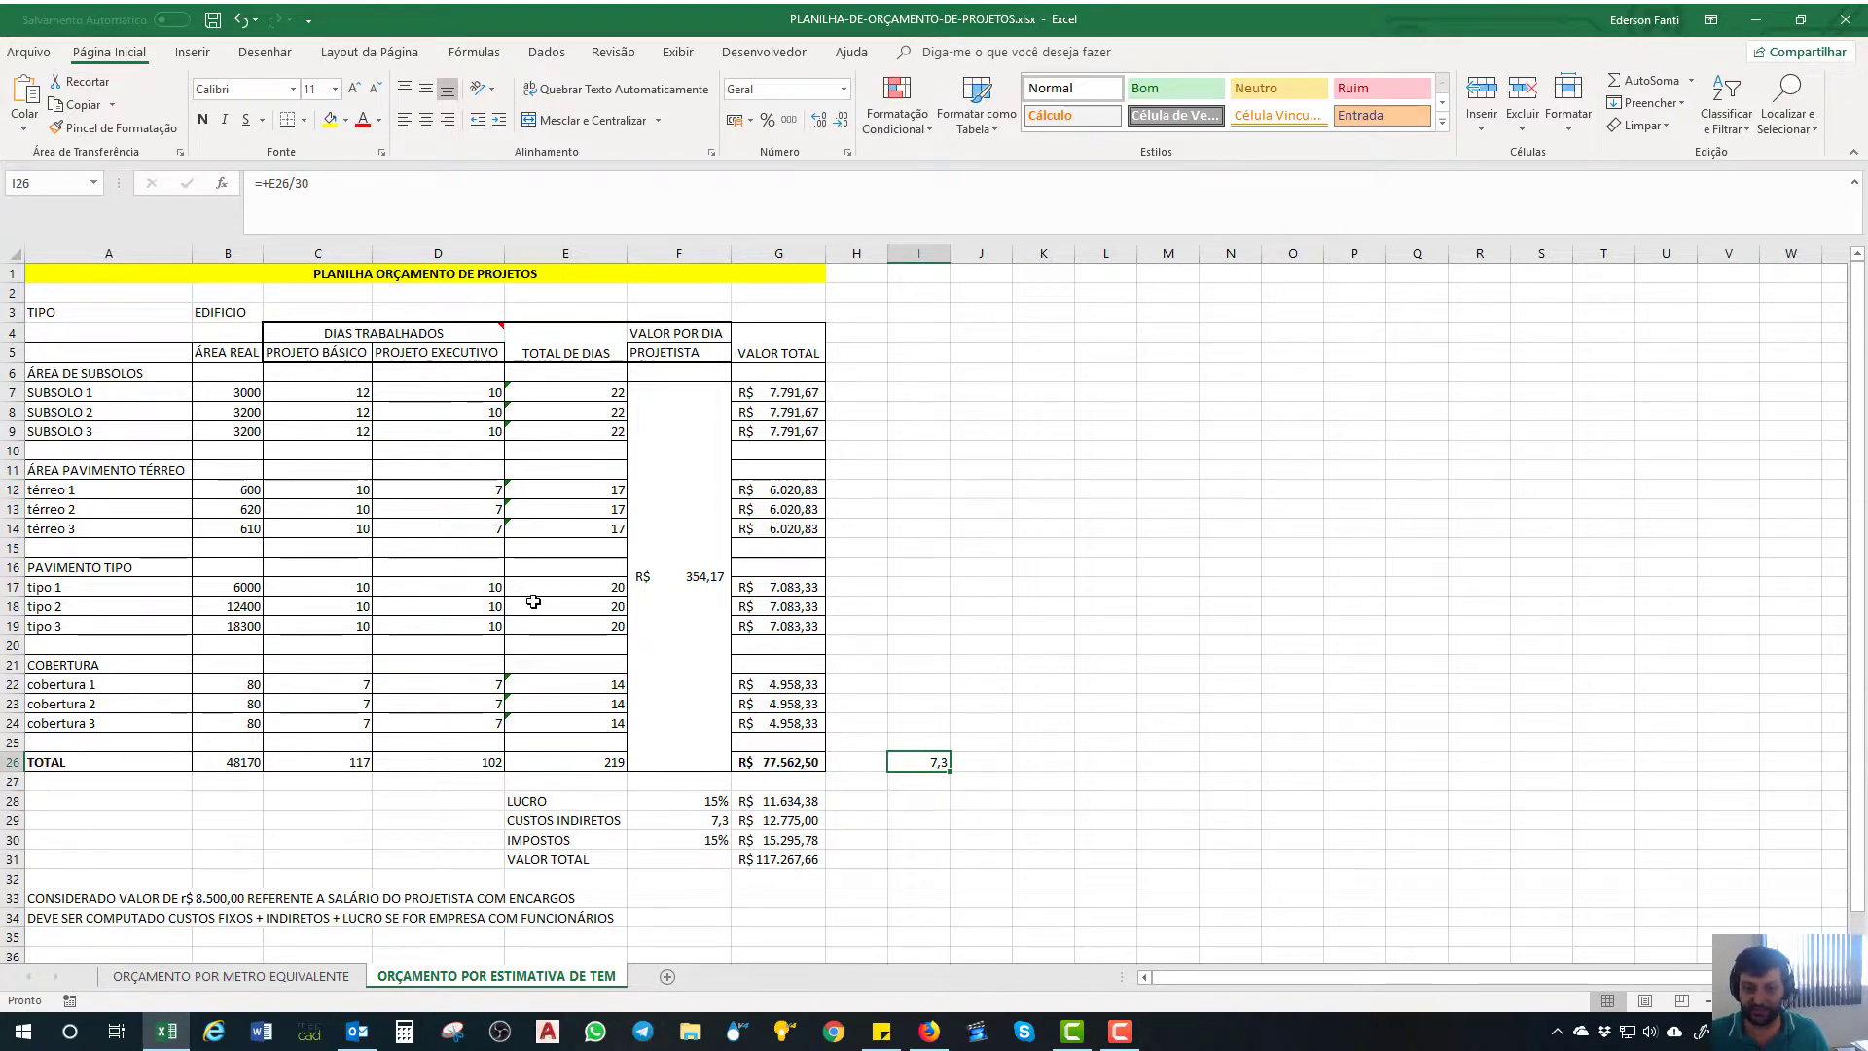
- Set both the basic and the executive design days of tipo 1 to 5
{"action": "left_click", "coordinate": [363, 591]}
{"action": "type", "text": "5"}
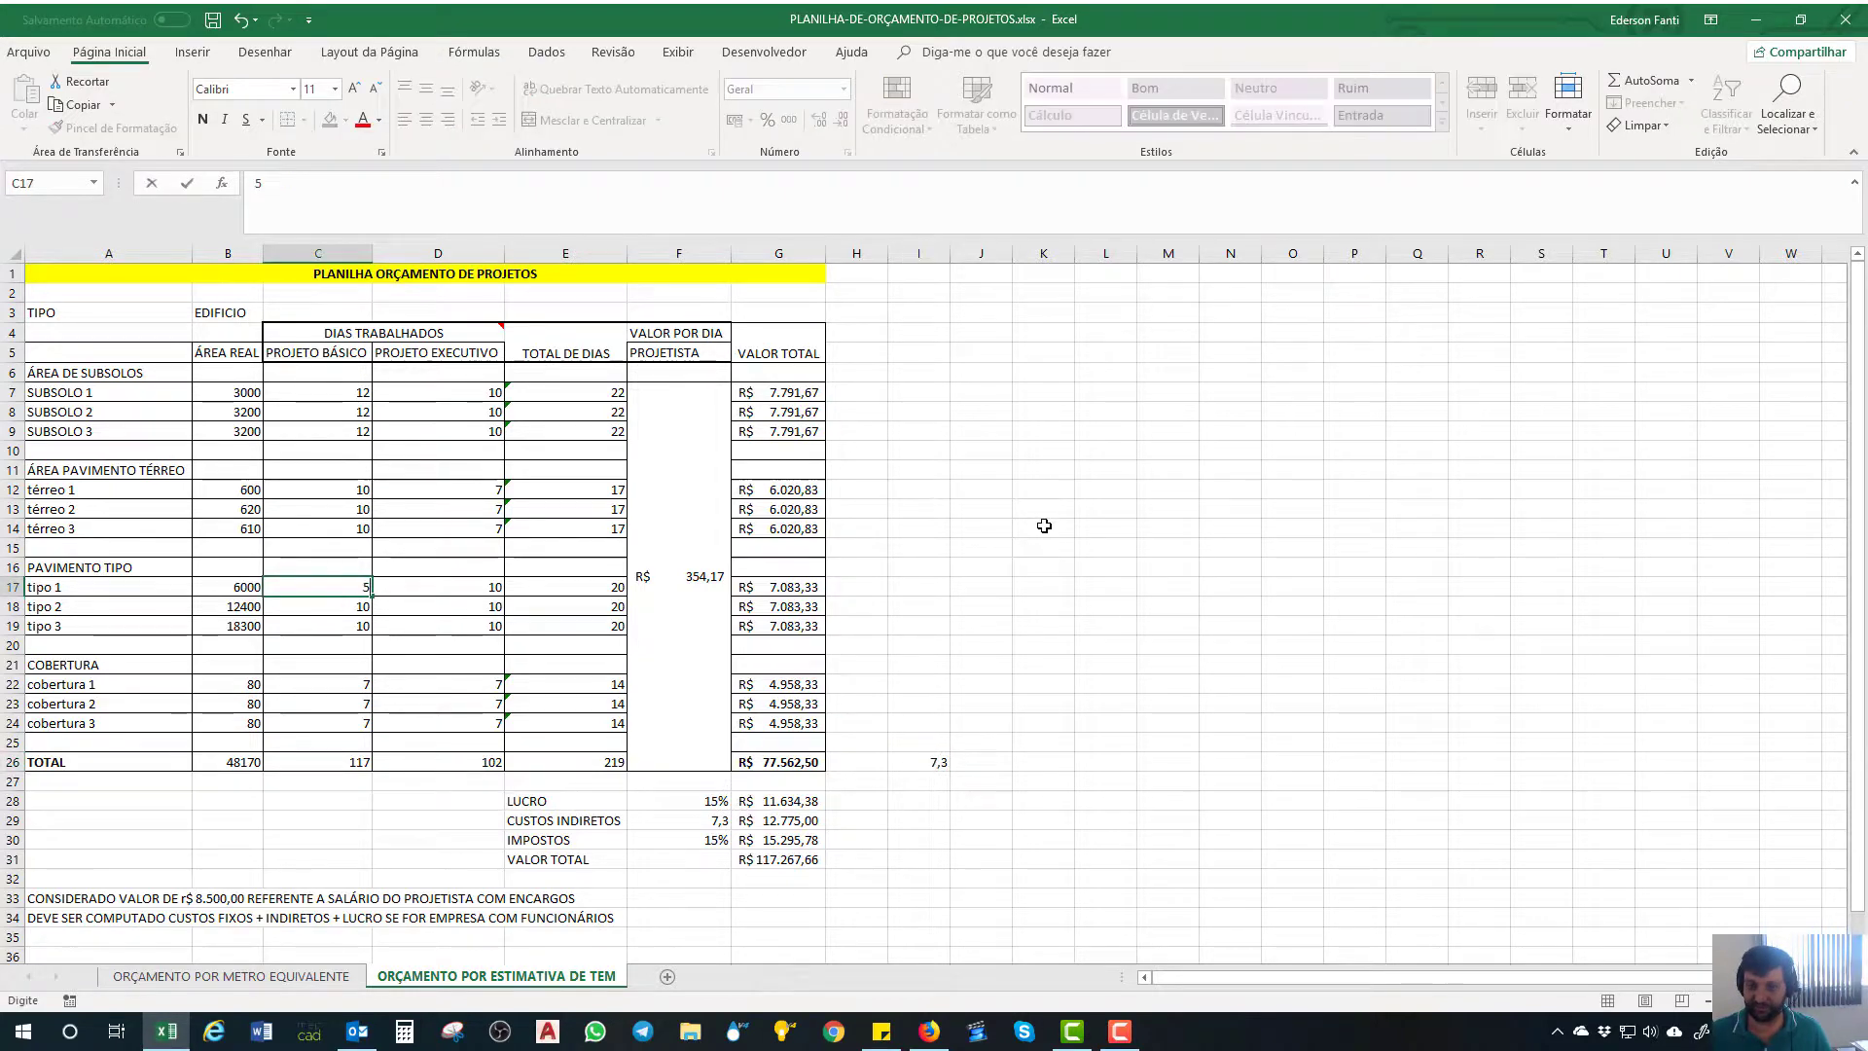
{"action": "key", "text": "Tab"}
{"action": "type", "text": "5"}
{"action": "key", "text": "Return"}
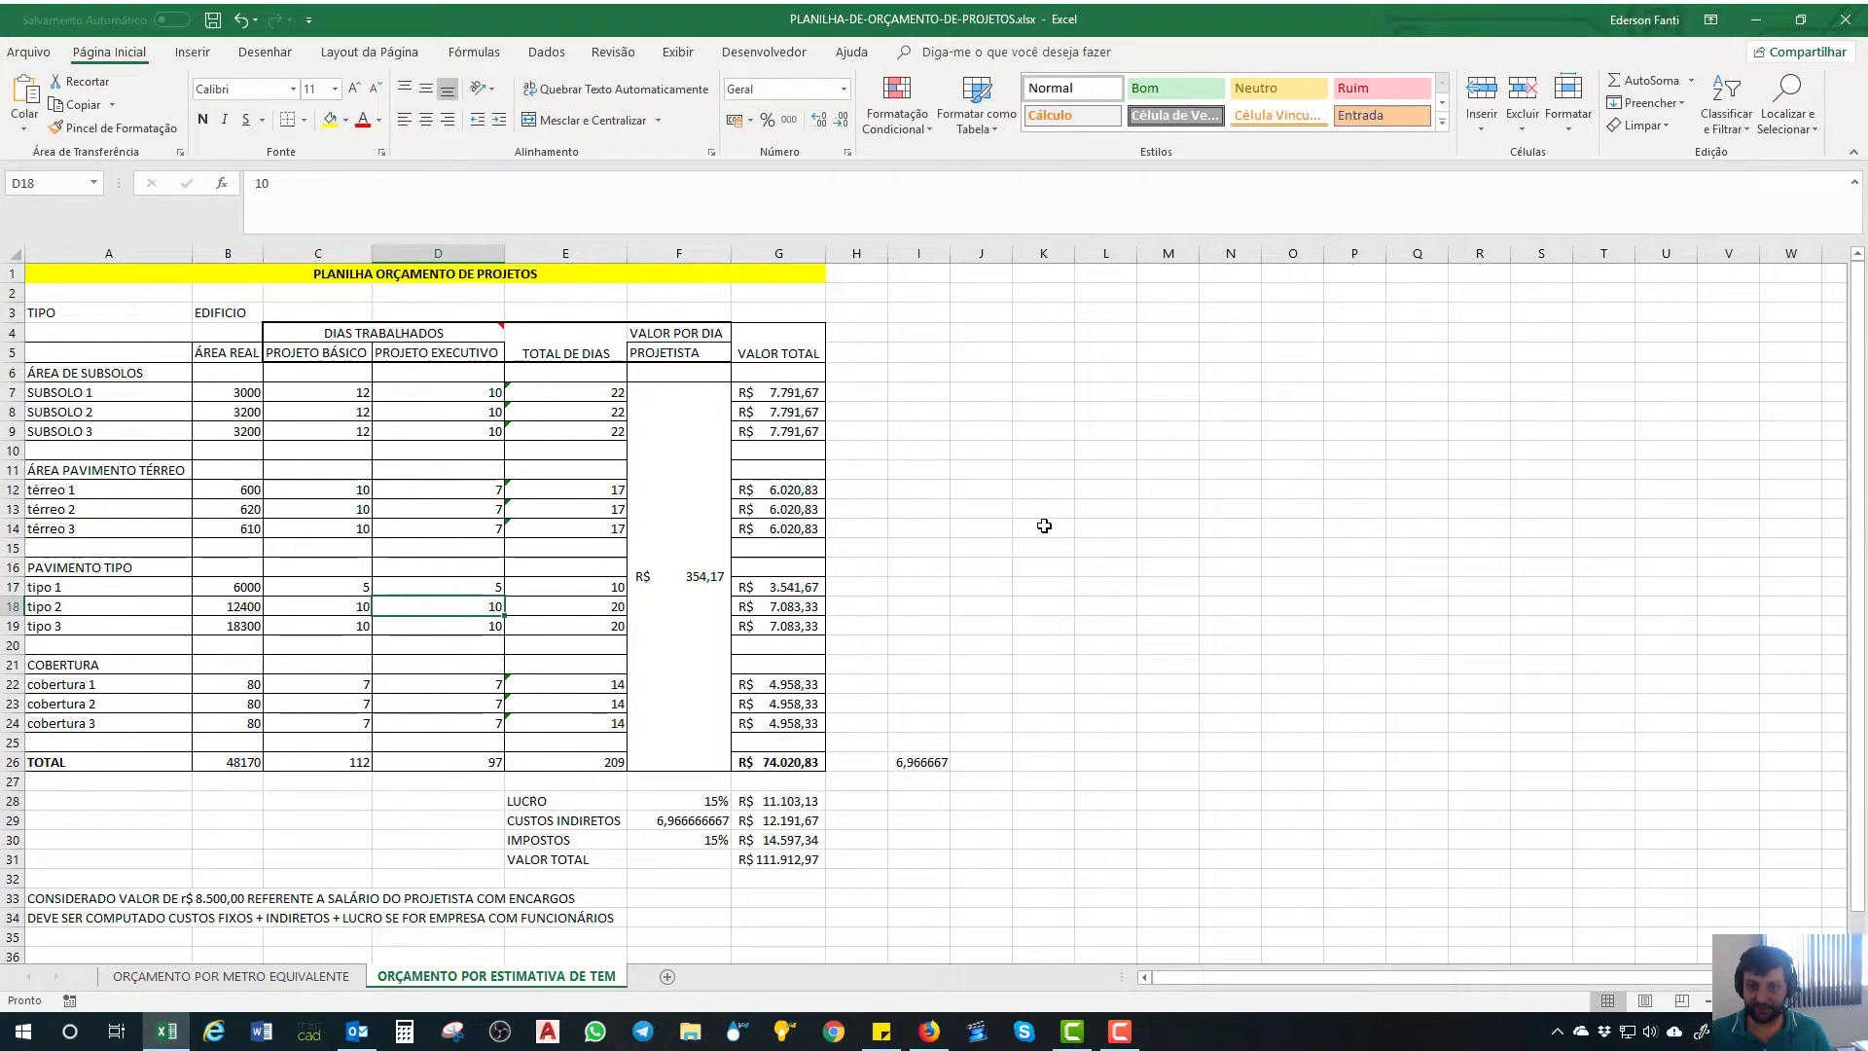
- Copy the basic and executive design days of tipo 1 to the tipo 2 and tipo 3 rows
{"action": "key", "text": "Left"}
{"action": "key", "text": "Up"}
{"action": "key", "text": "shift+Right"}
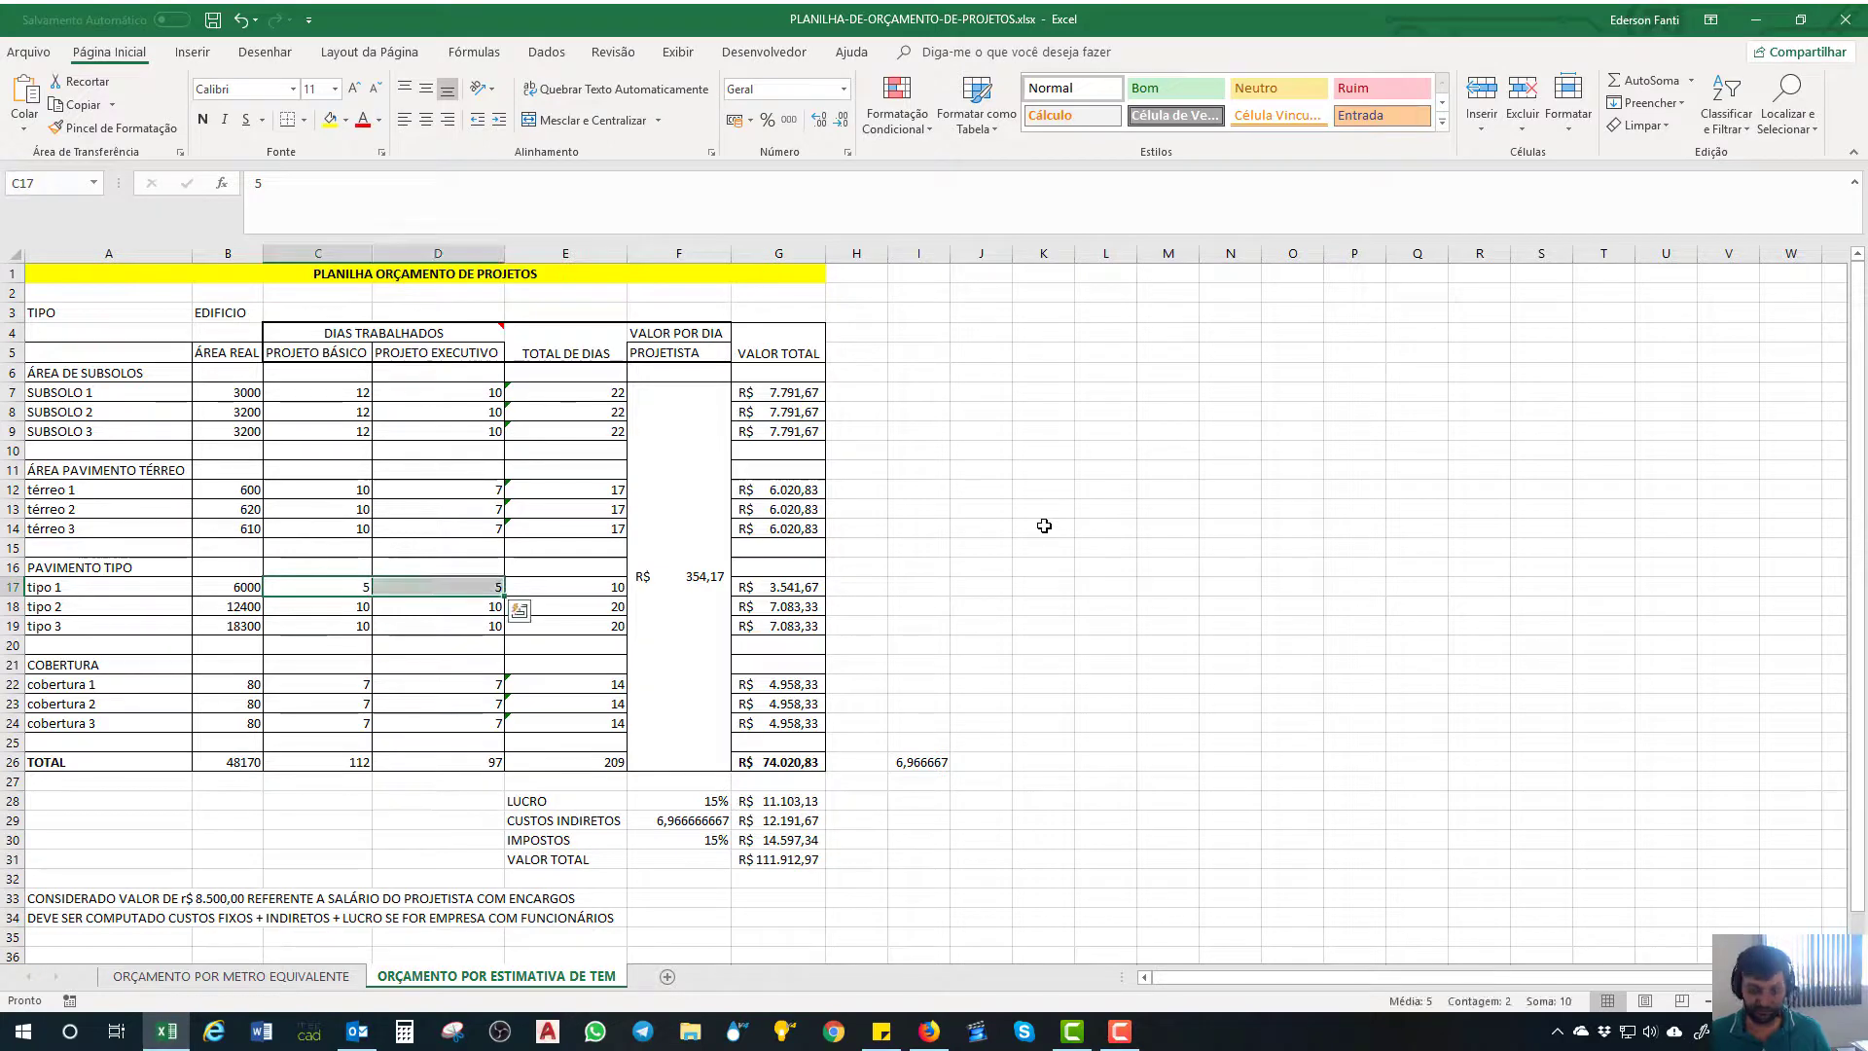
{"action": "key", "text": "ctrl+c"}
{"action": "key", "text": "Down"}
{"action": "key", "text": "ctrl+v"}
{"action": "key", "text": "Down"}
{"action": "key", "text": "ctrl+v"}
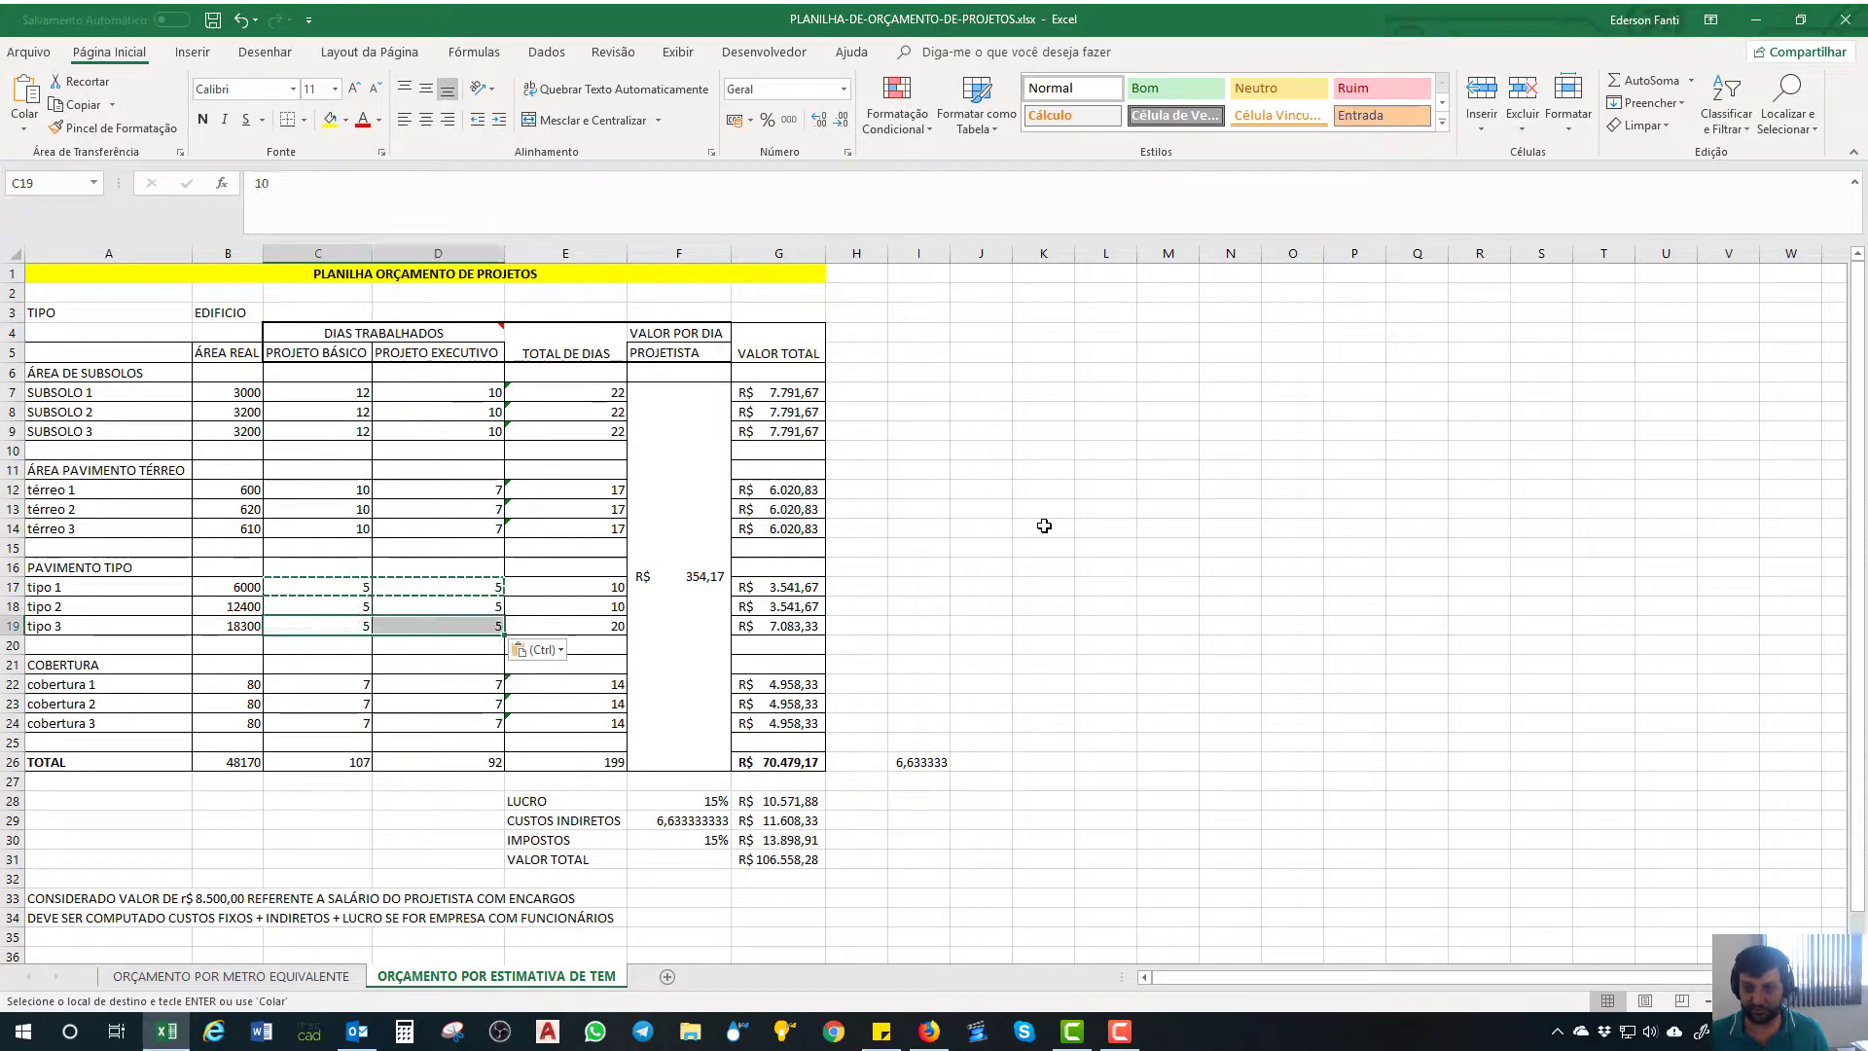
{"action": "key", "text": "Escape"}
{"action": "left_click", "coordinate": [1070, 707]}
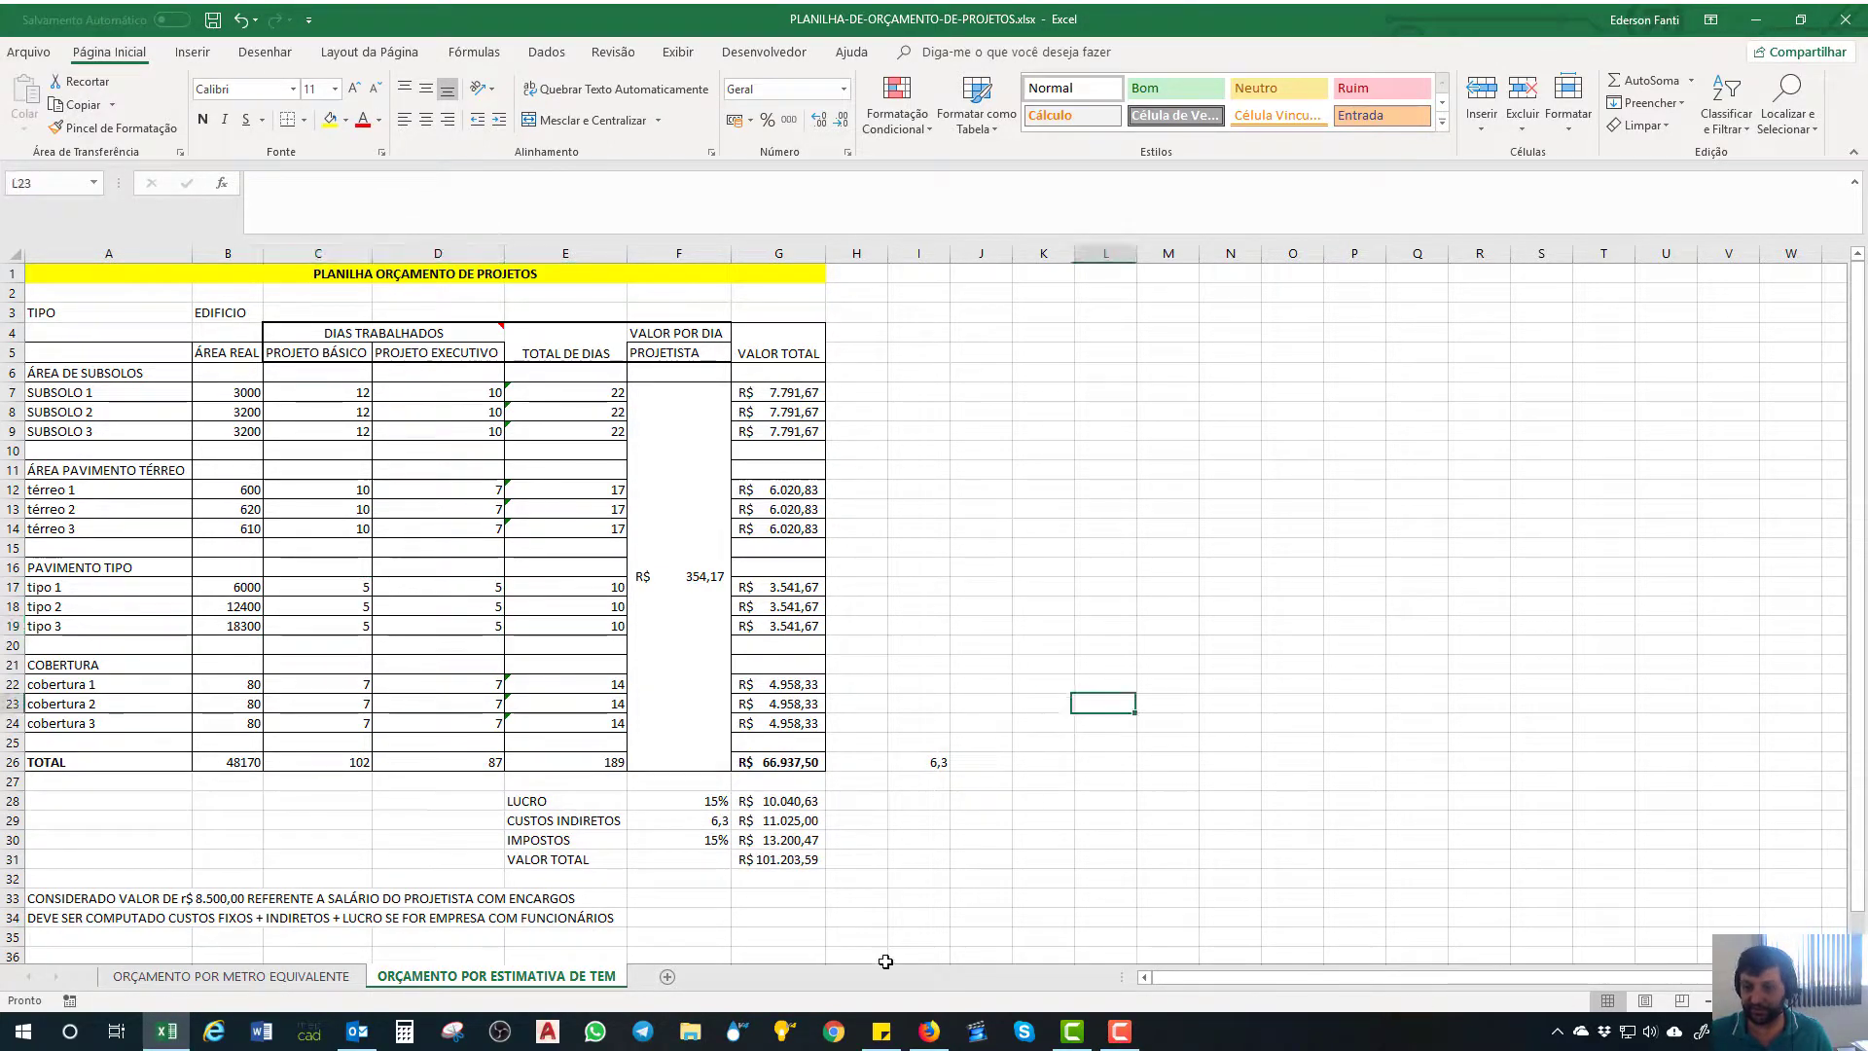
- Set the value per equivalent square metre to R$ 3,00 on the ORÇAMENTO POR METRO EQUIVALENTE sheet
{"action": "left_click", "coordinate": [788, 860]}
{"action": "left_click", "coordinate": [233, 976]}
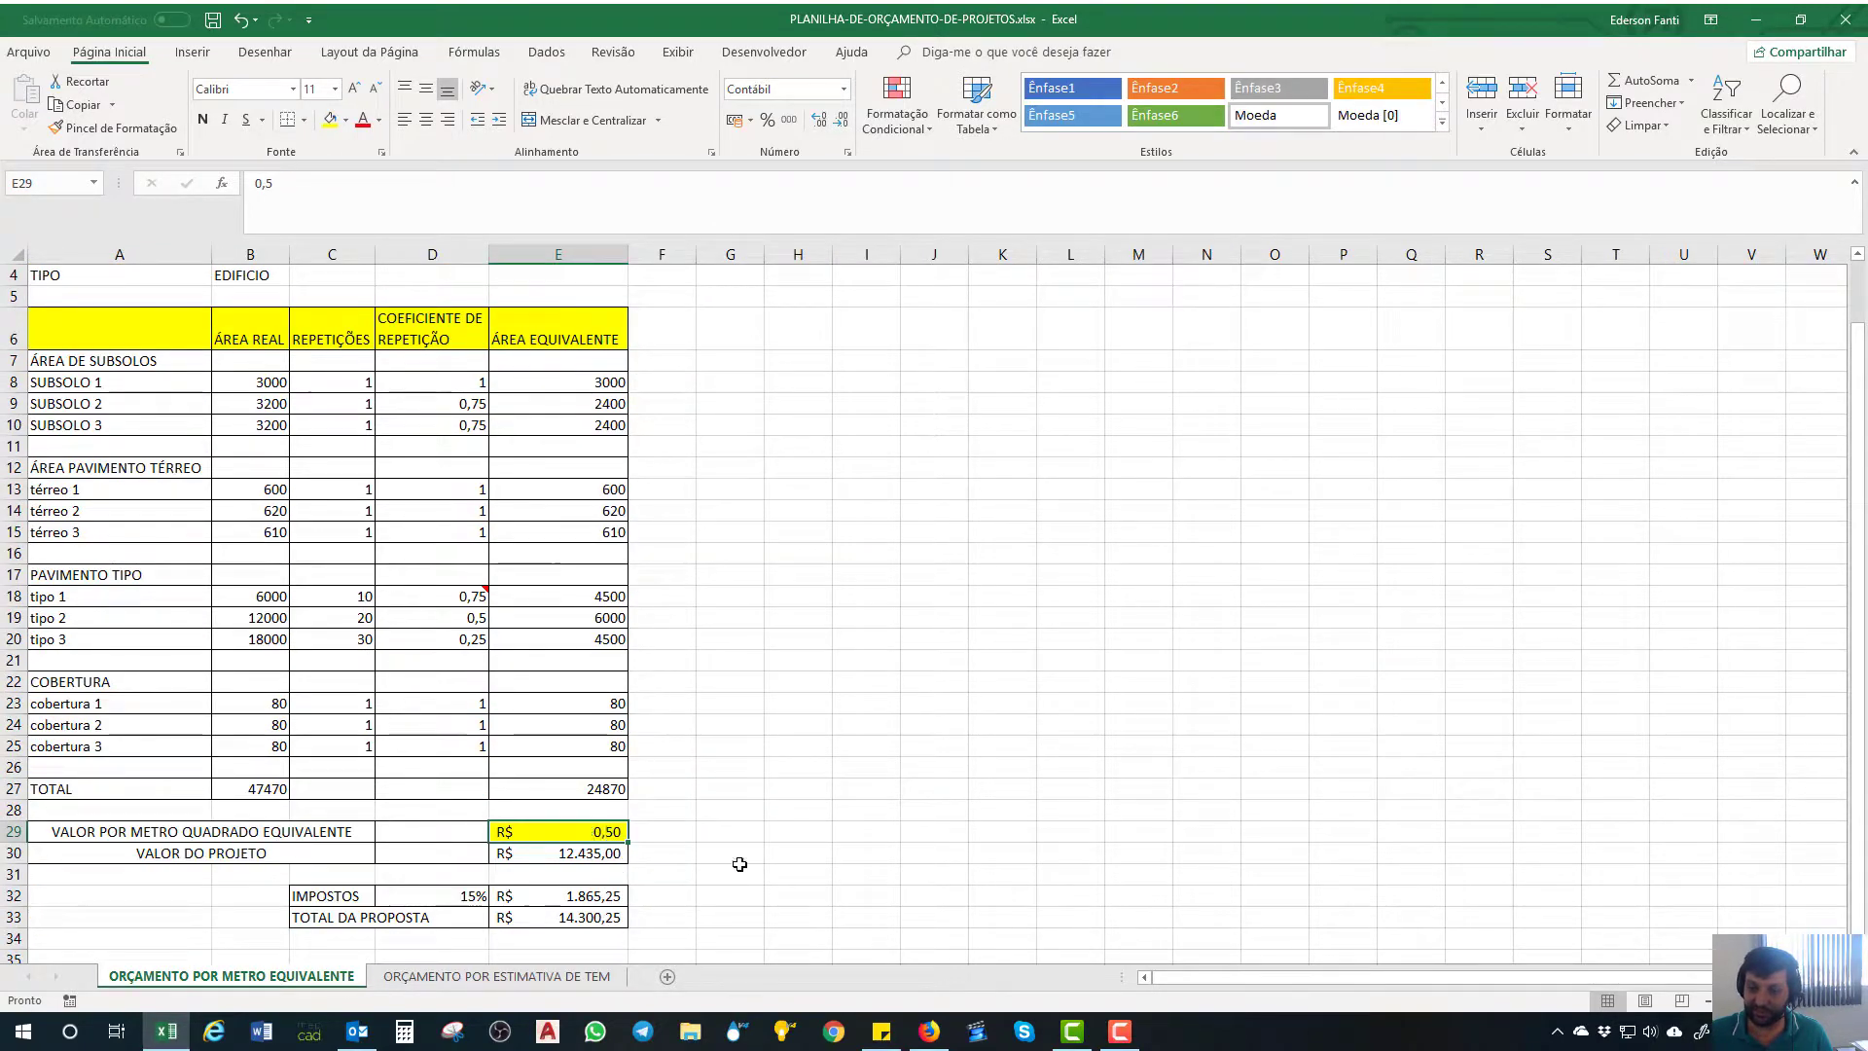
{"action": "type", "text": "3"}
{"action": "key", "text": "Return"}
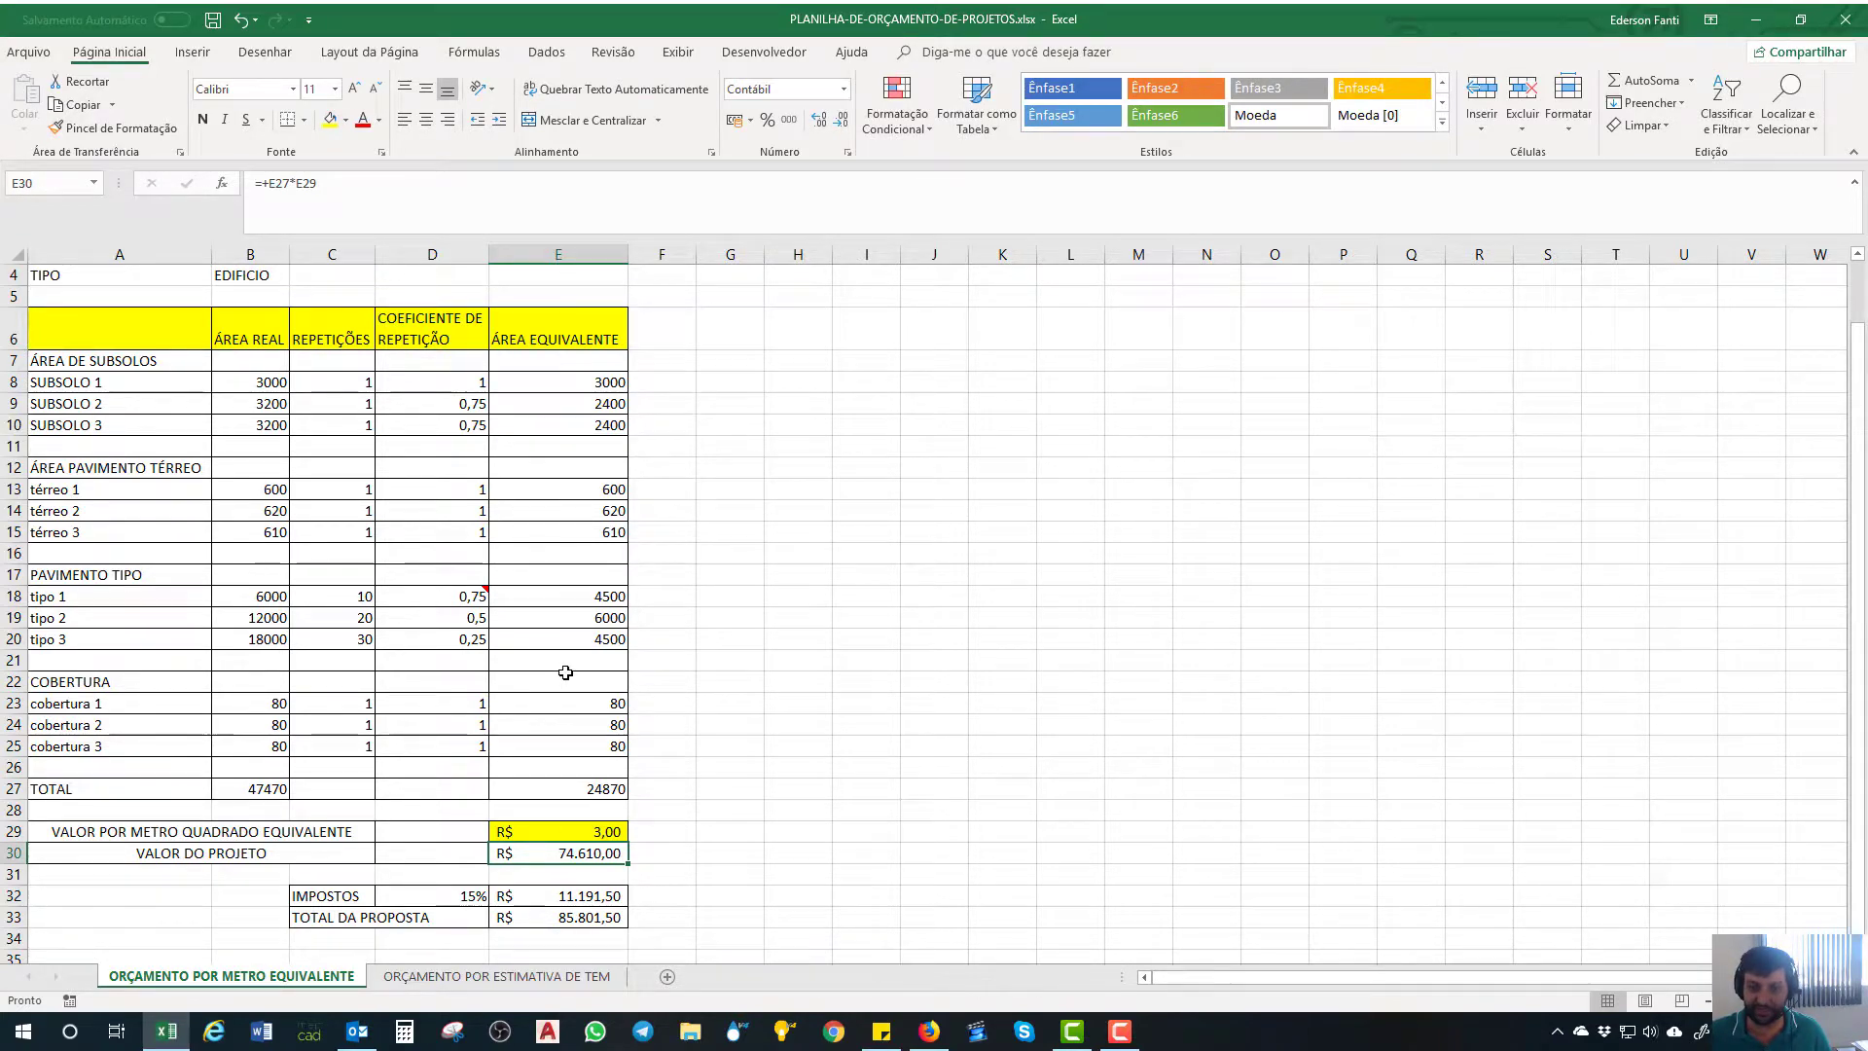
- Check the total real area in B27 against the overall design cost in G26 of the time-estimate sheet
{"action": "left_click", "coordinate": [288, 788]}
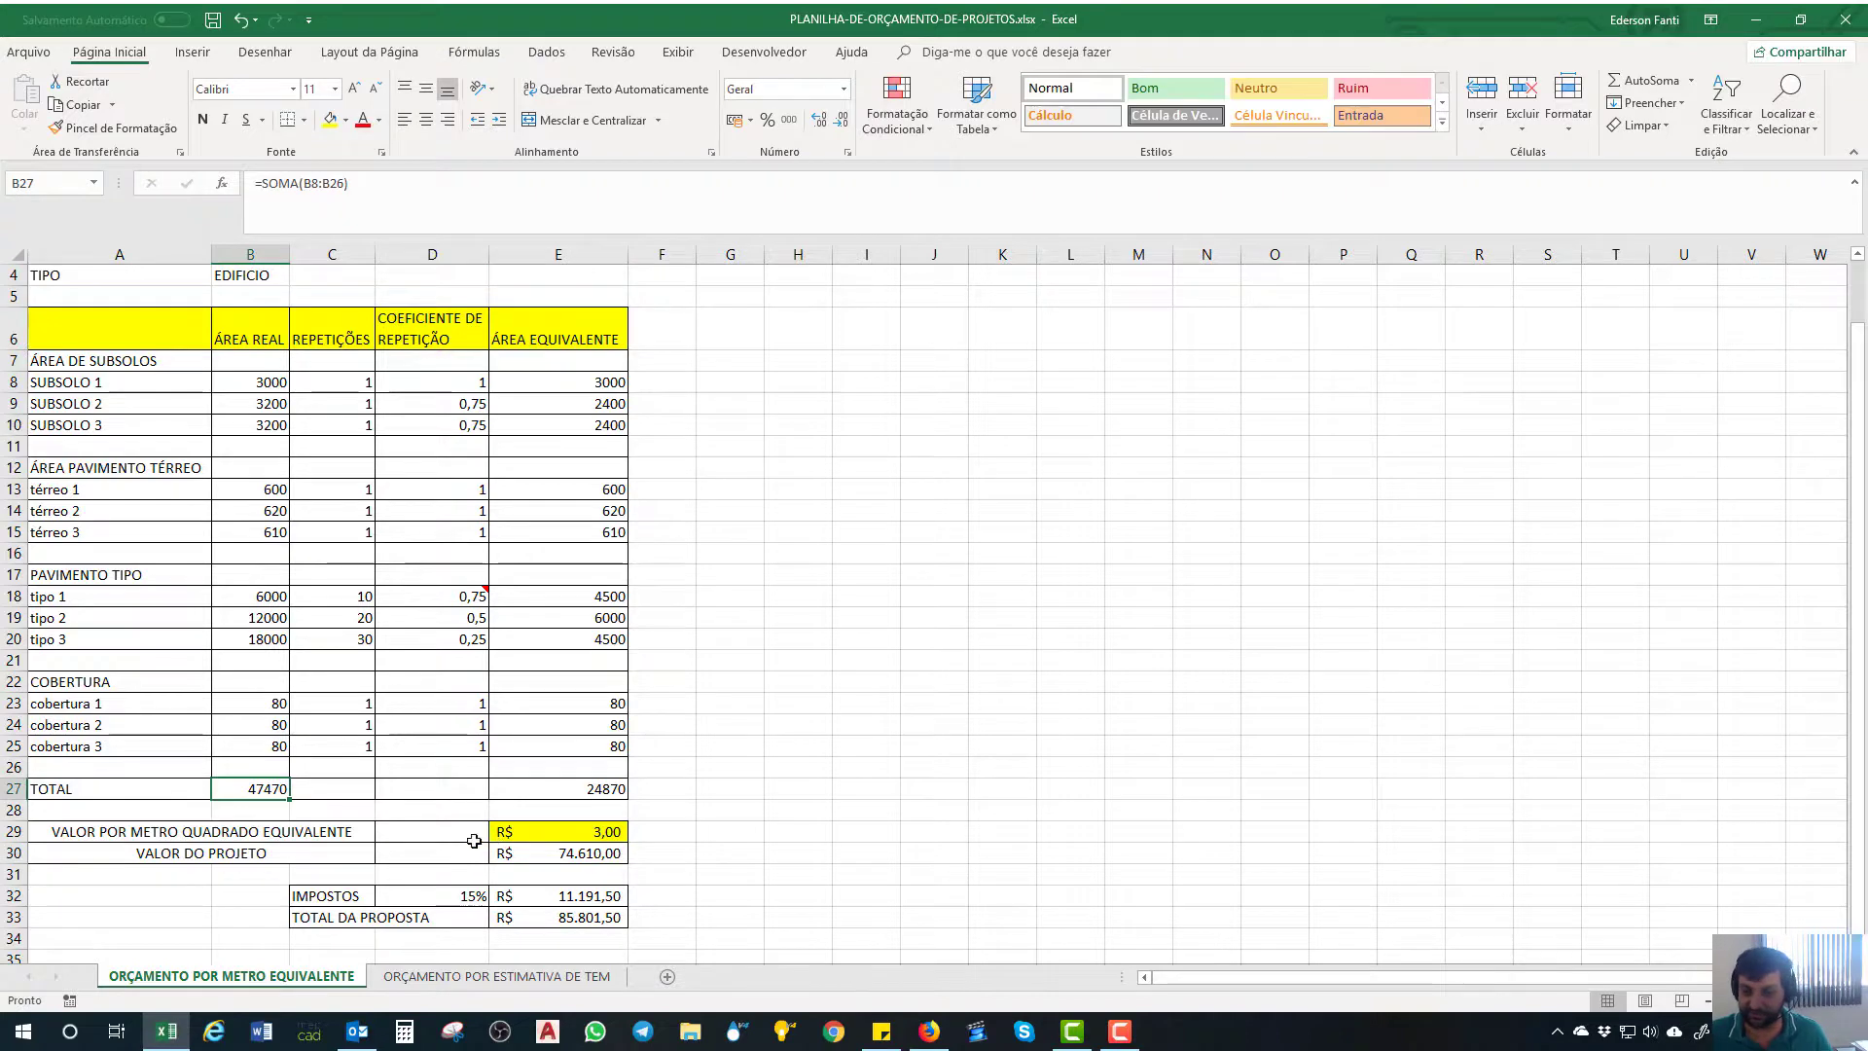
{"action": "left_click", "coordinate": [479, 976]}
{"action": "left_click", "coordinate": [1088, 776]}
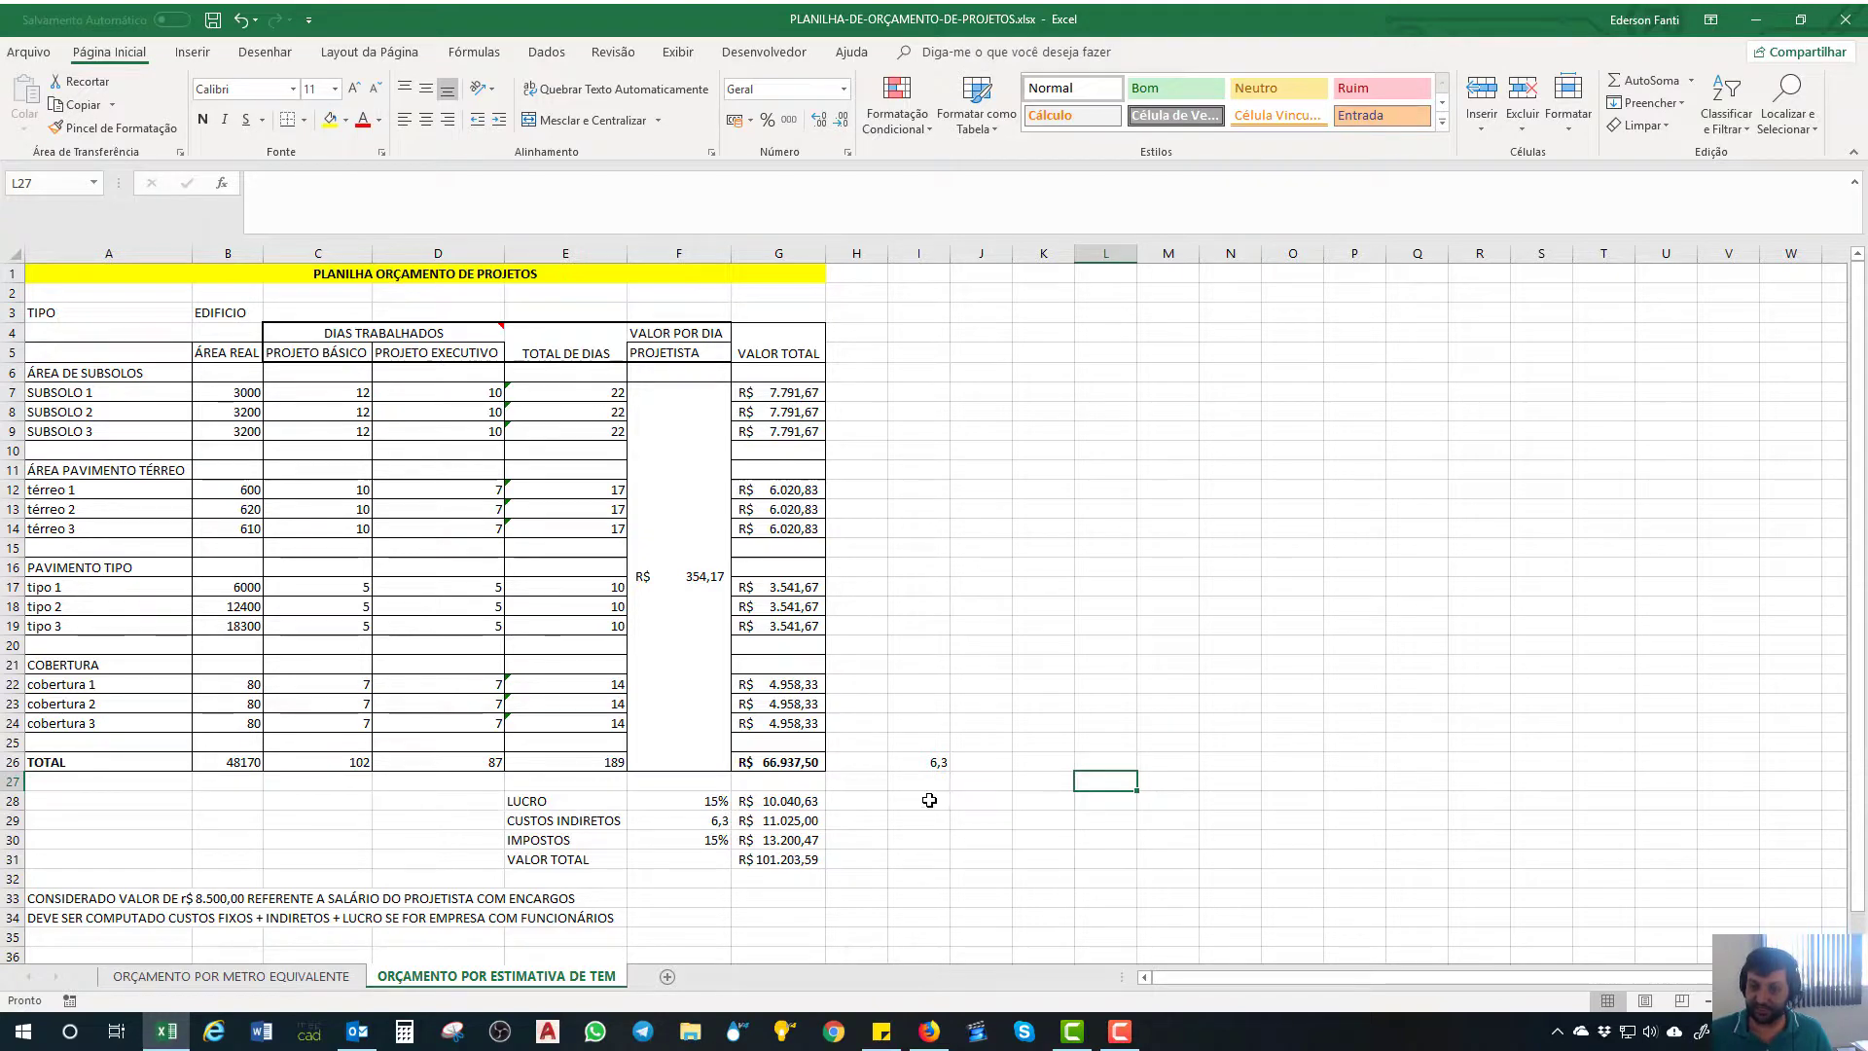
{"action": "left_click", "coordinate": [798, 765]}
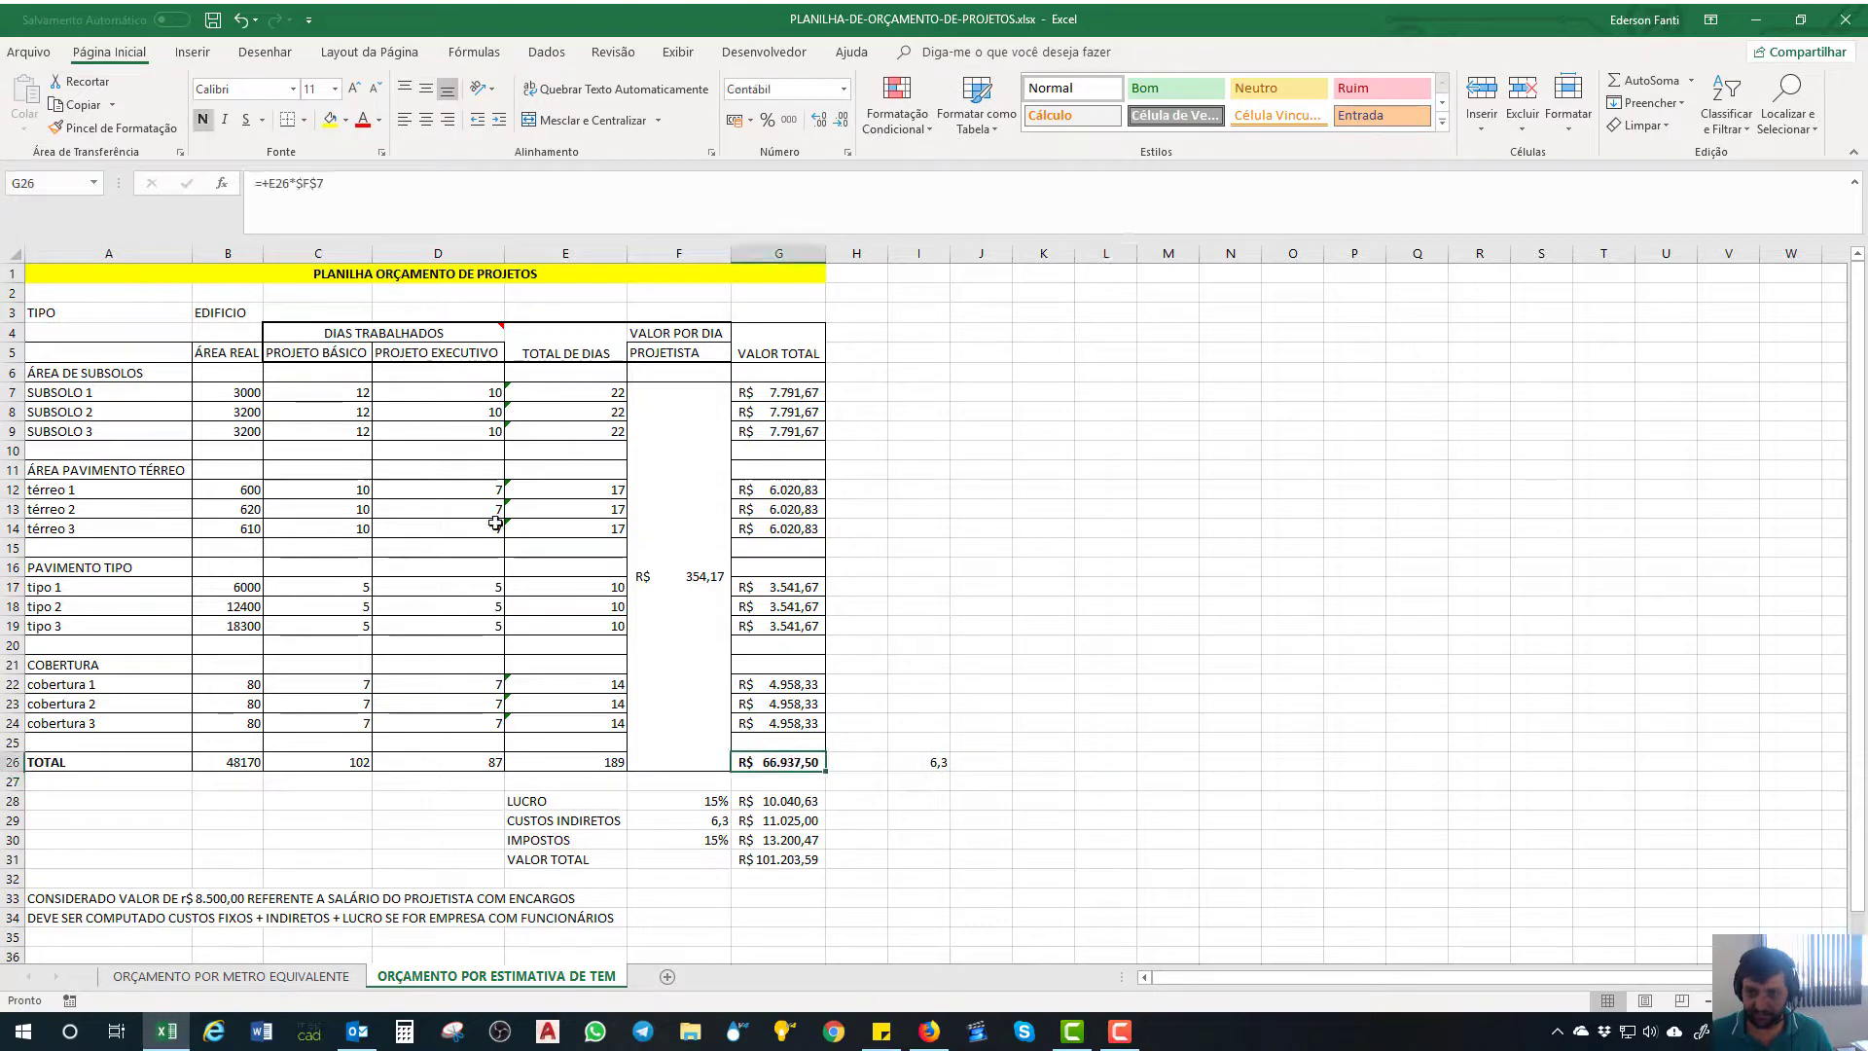
- Set the basic design days of cobertura 1, cobertura 2 and cobertura 3 to 5 each
{"action": "left_click", "coordinate": [368, 679]}
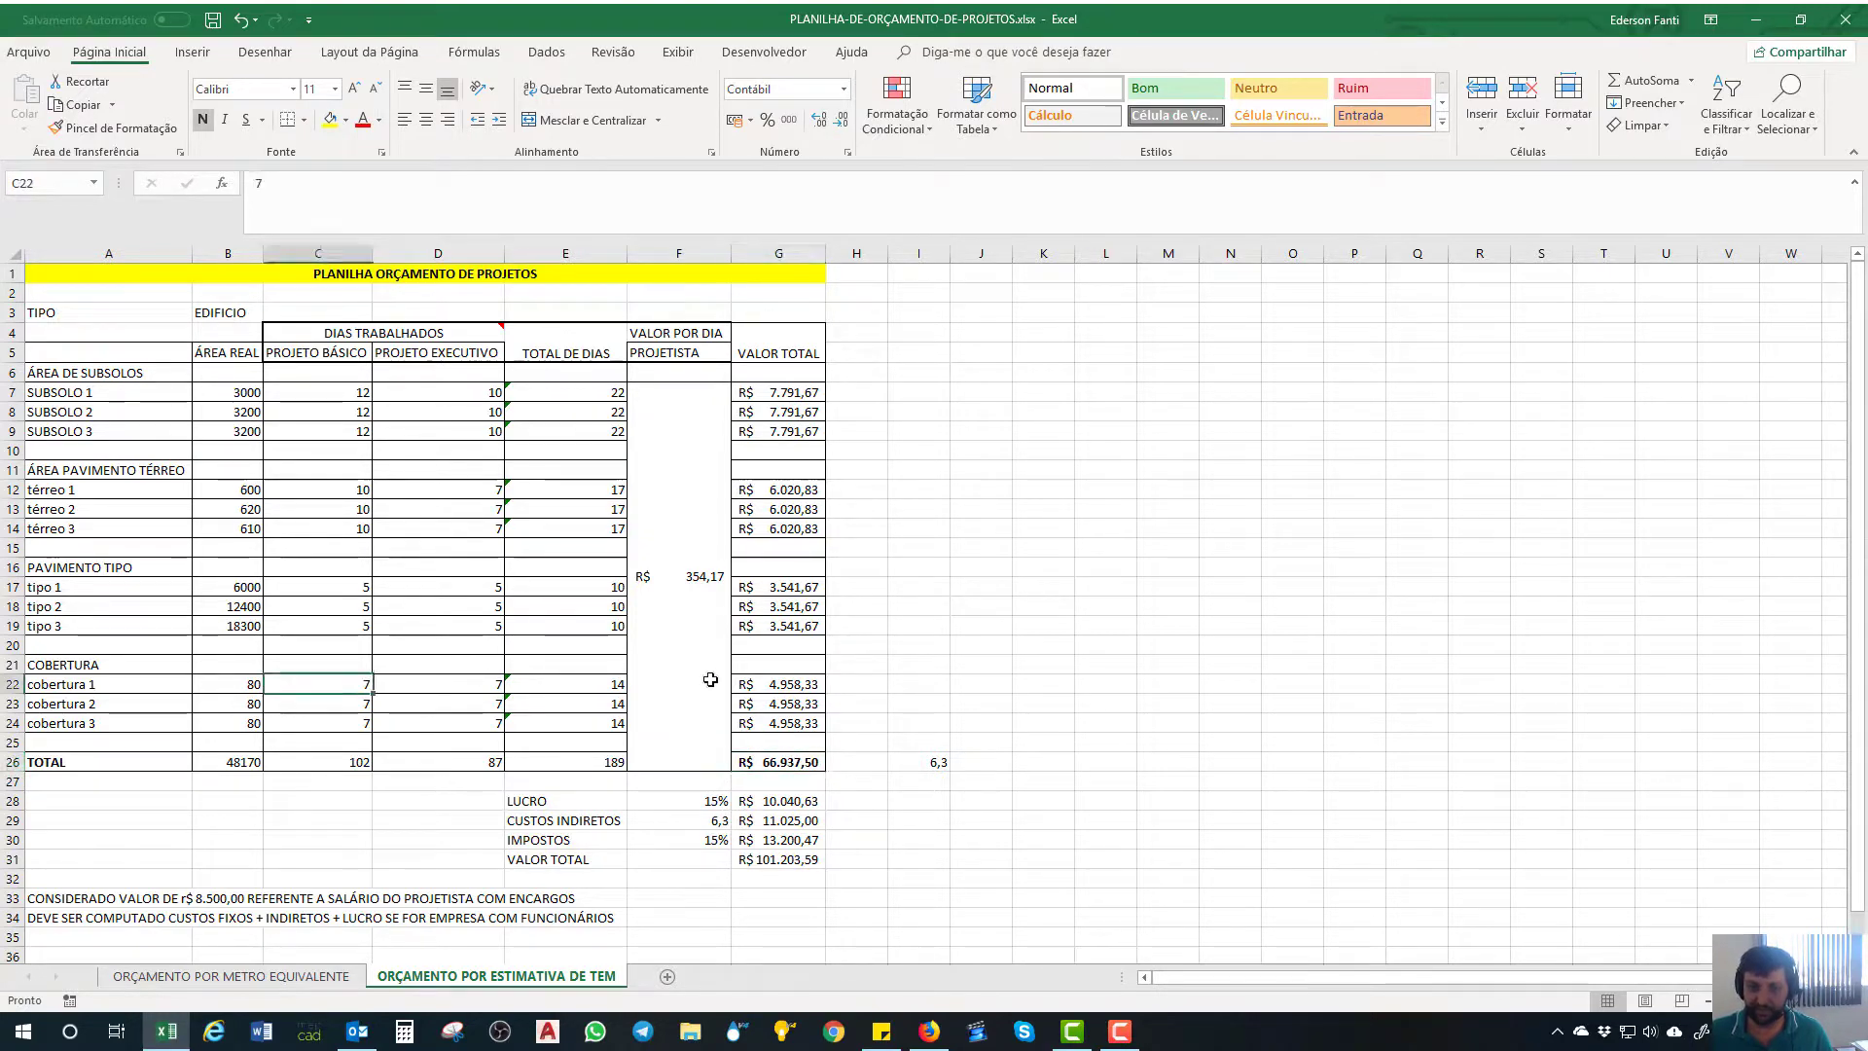
{"action": "type", "text": "5"}
{"action": "key", "text": "Return"}
{"action": "type", "text": "5"}
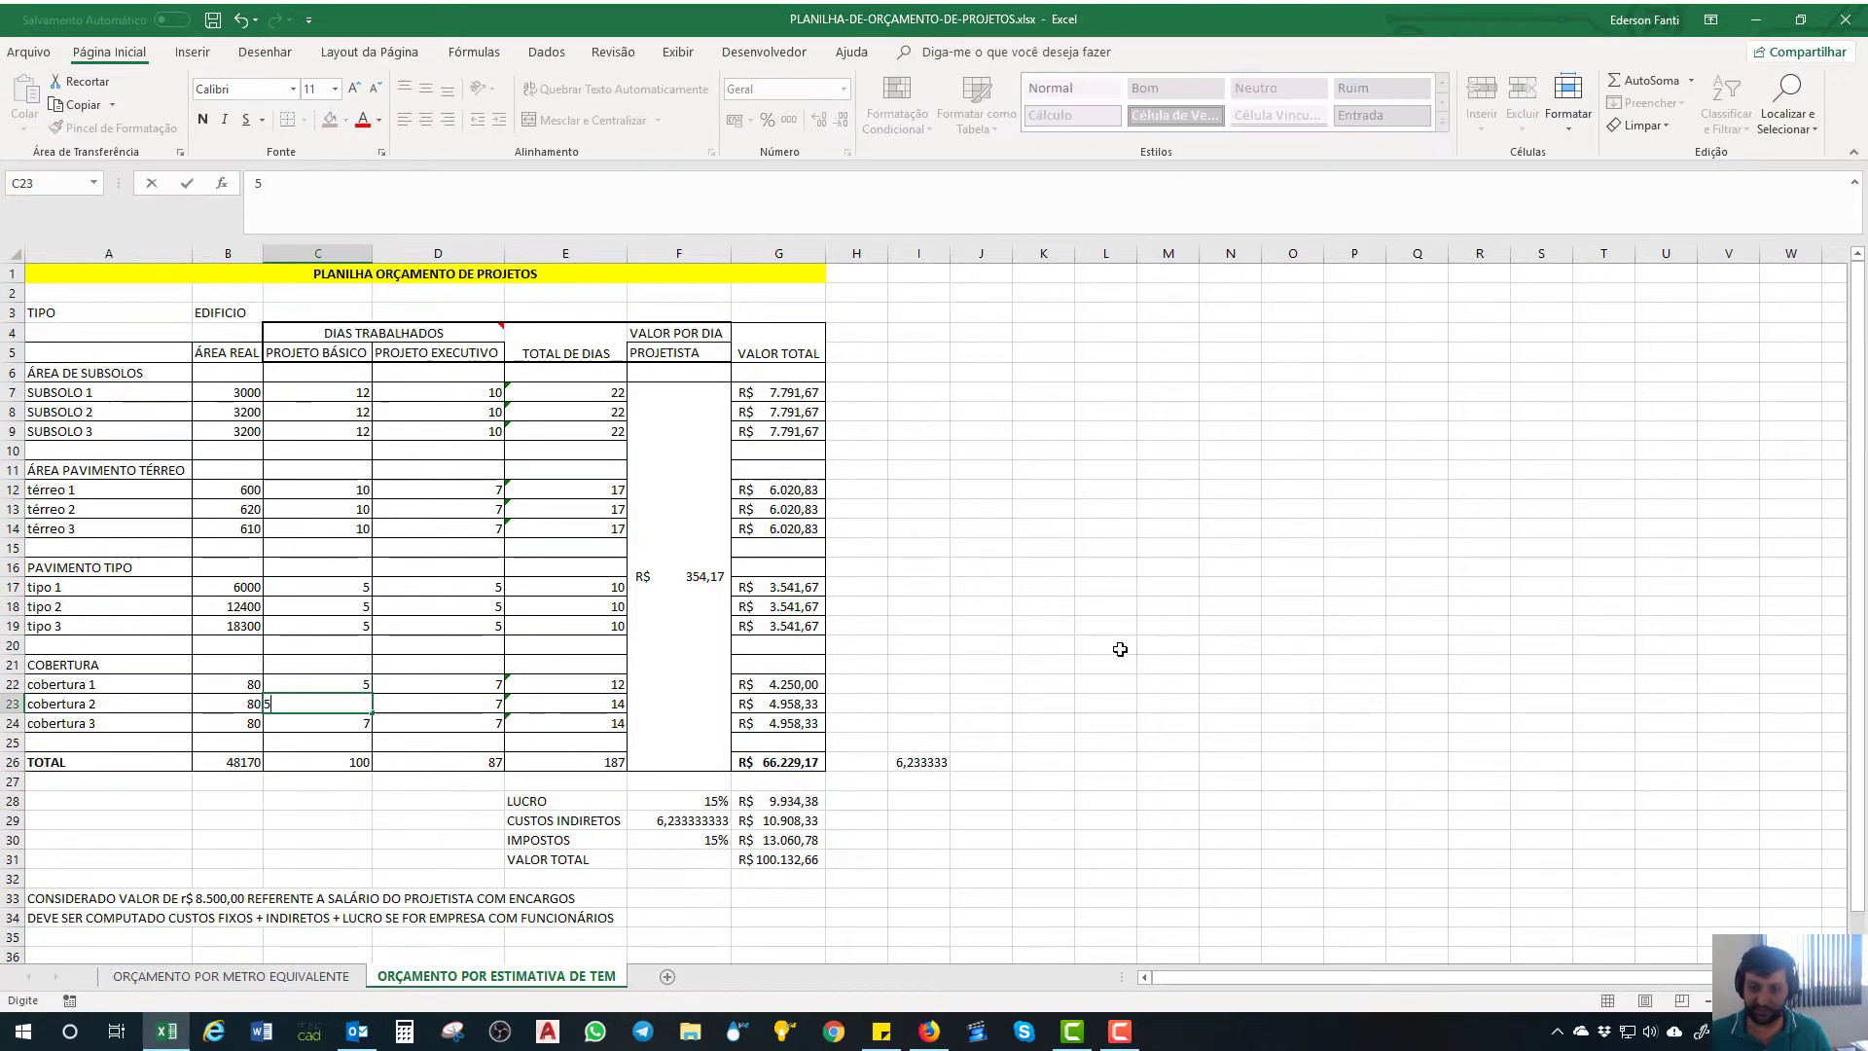
{"action": "key", "text": "Return"}
{"action": "type", "text": "5"}
{"action": "key", "text": "Return"}
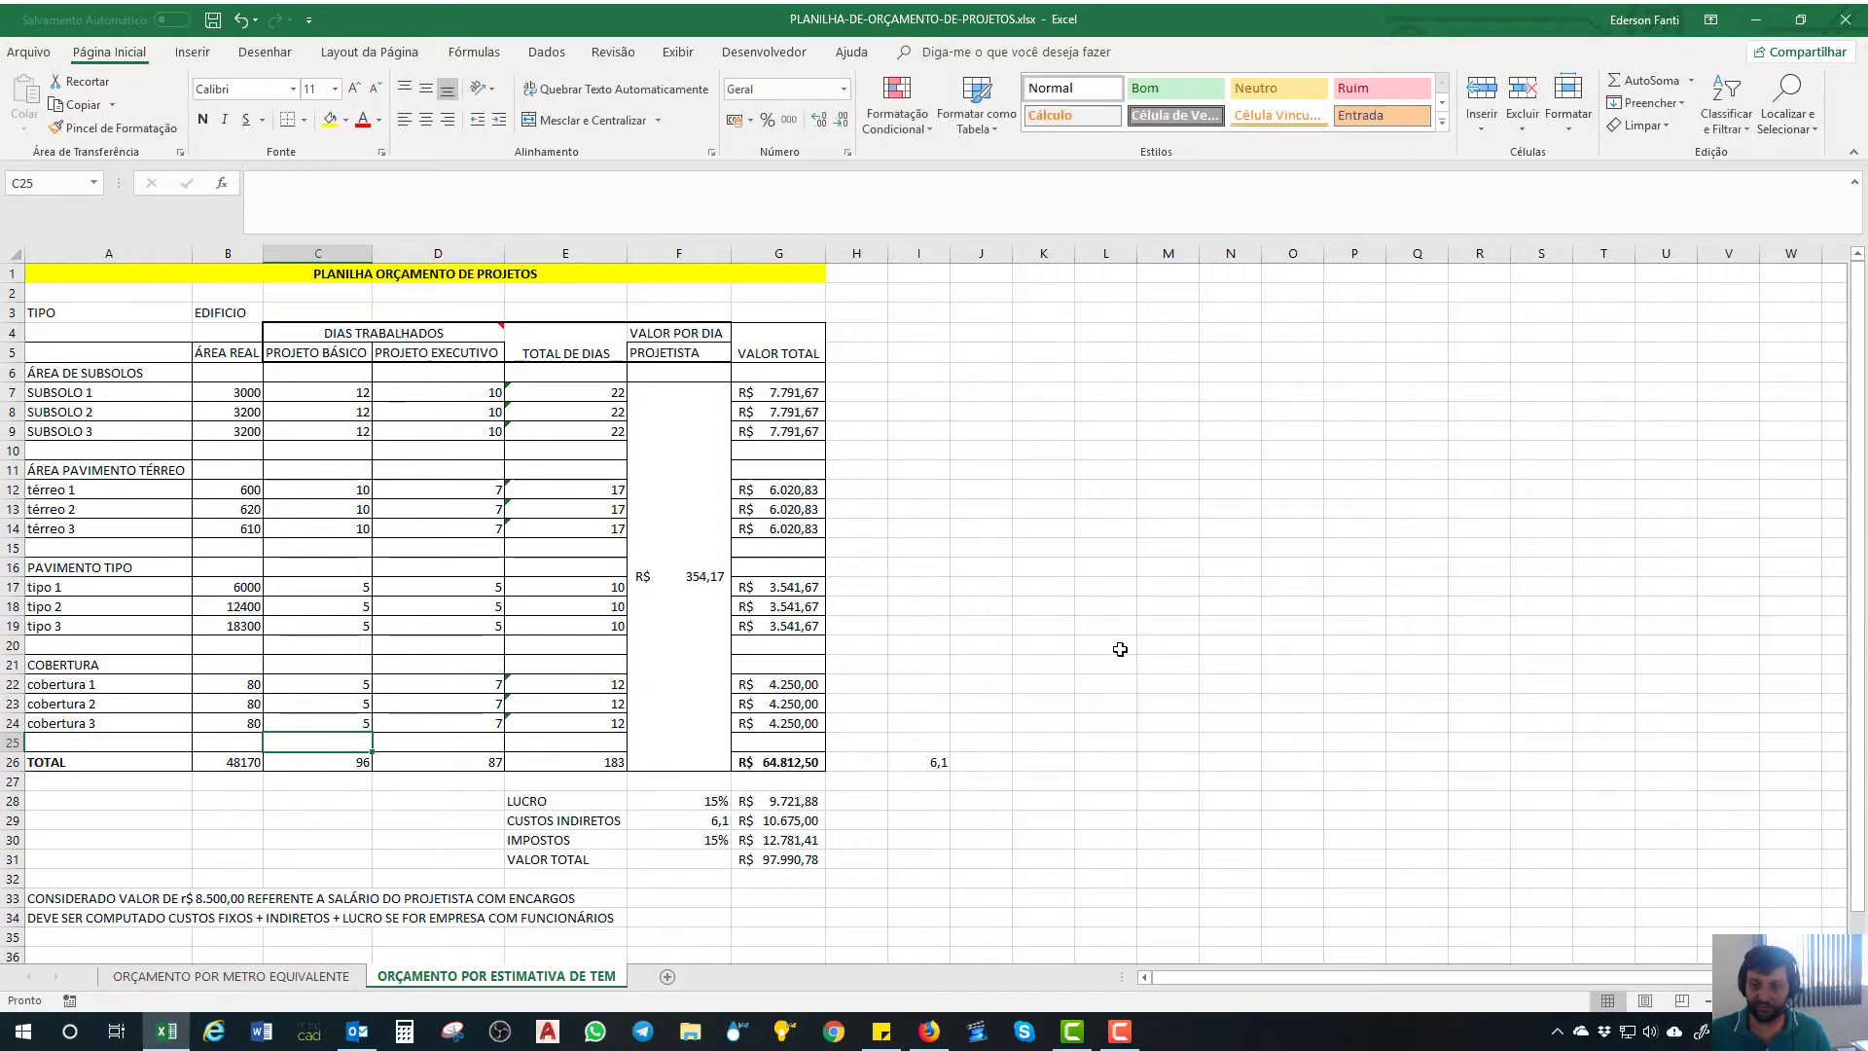
- Set the executive design days of cobertura 1, cobertura 2 and cobertura 3 to 5 each
{"action": "left_click", "coordinate": [432, 689]}
{"action": "type", "text": "5"}
{"action": "key", "text": "Return"}
{"action": "type", "text": "5"}
{"action": "key", "text": "Return"}
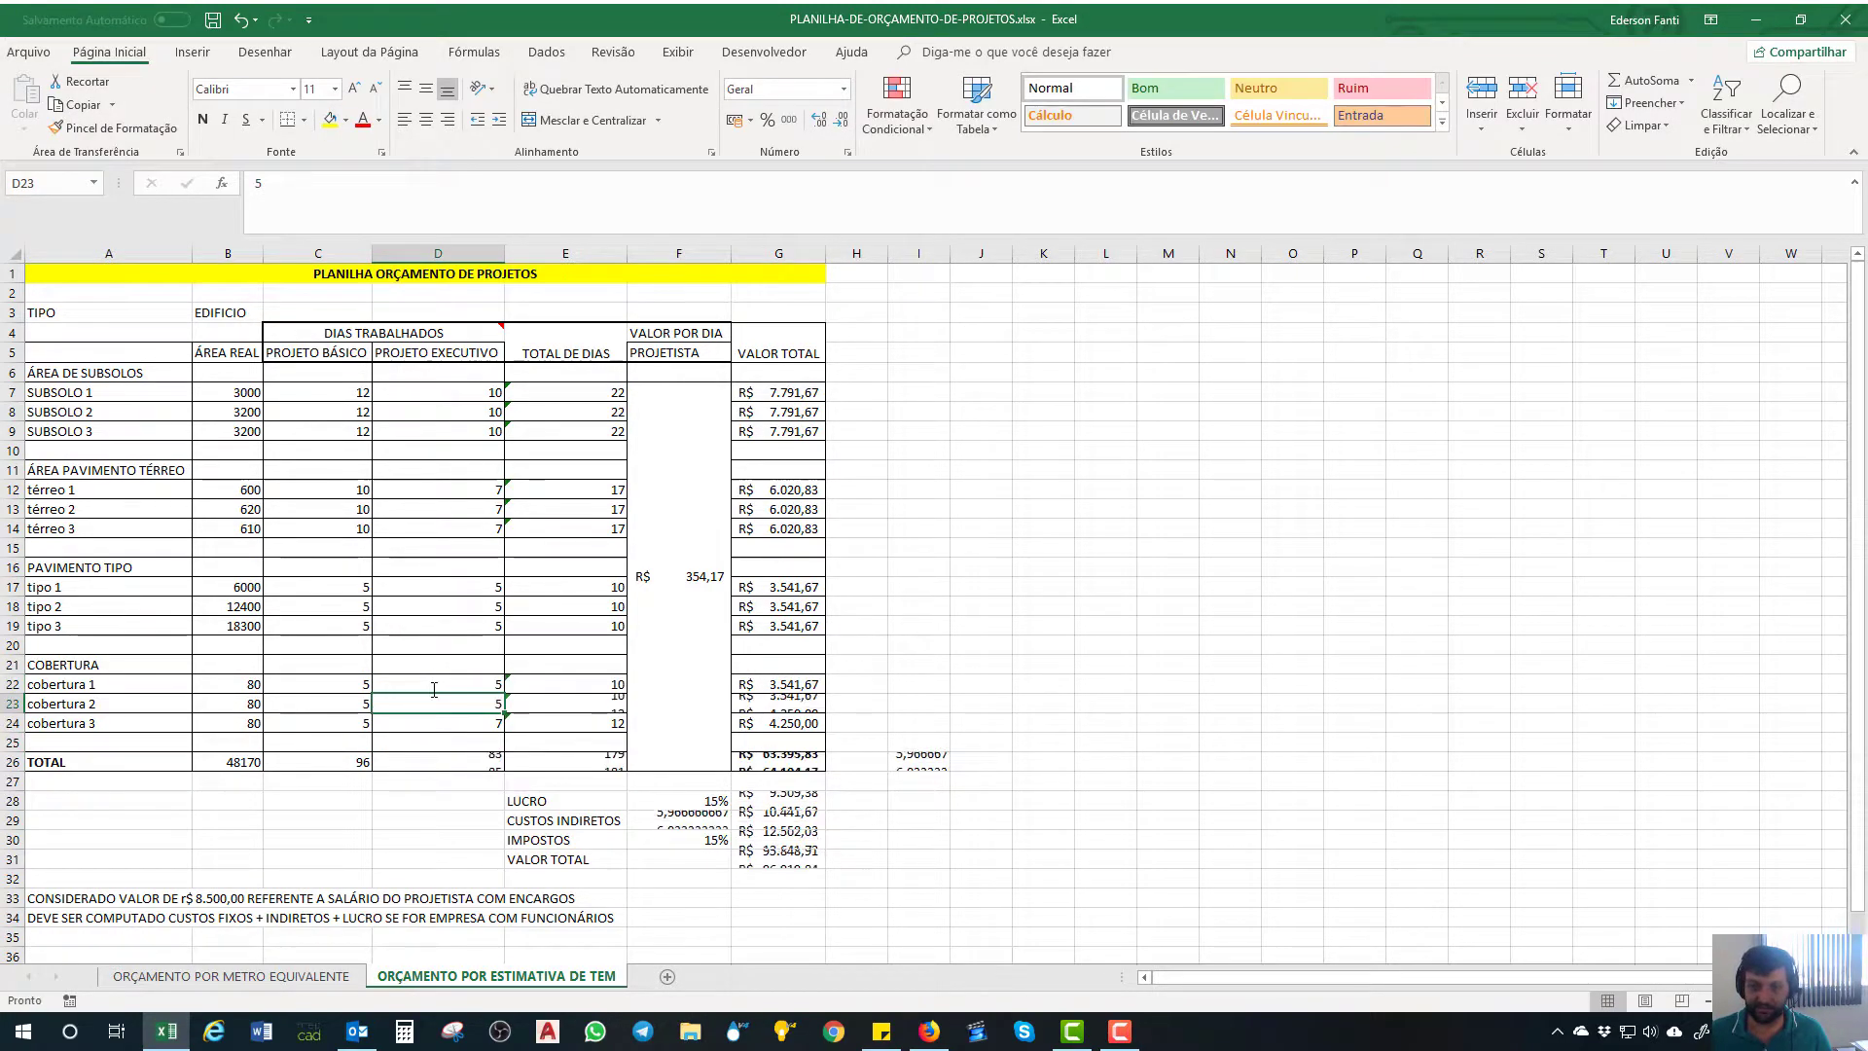
{"action": "type", "text": "5"}
{"action": "key", "text": "Return"}
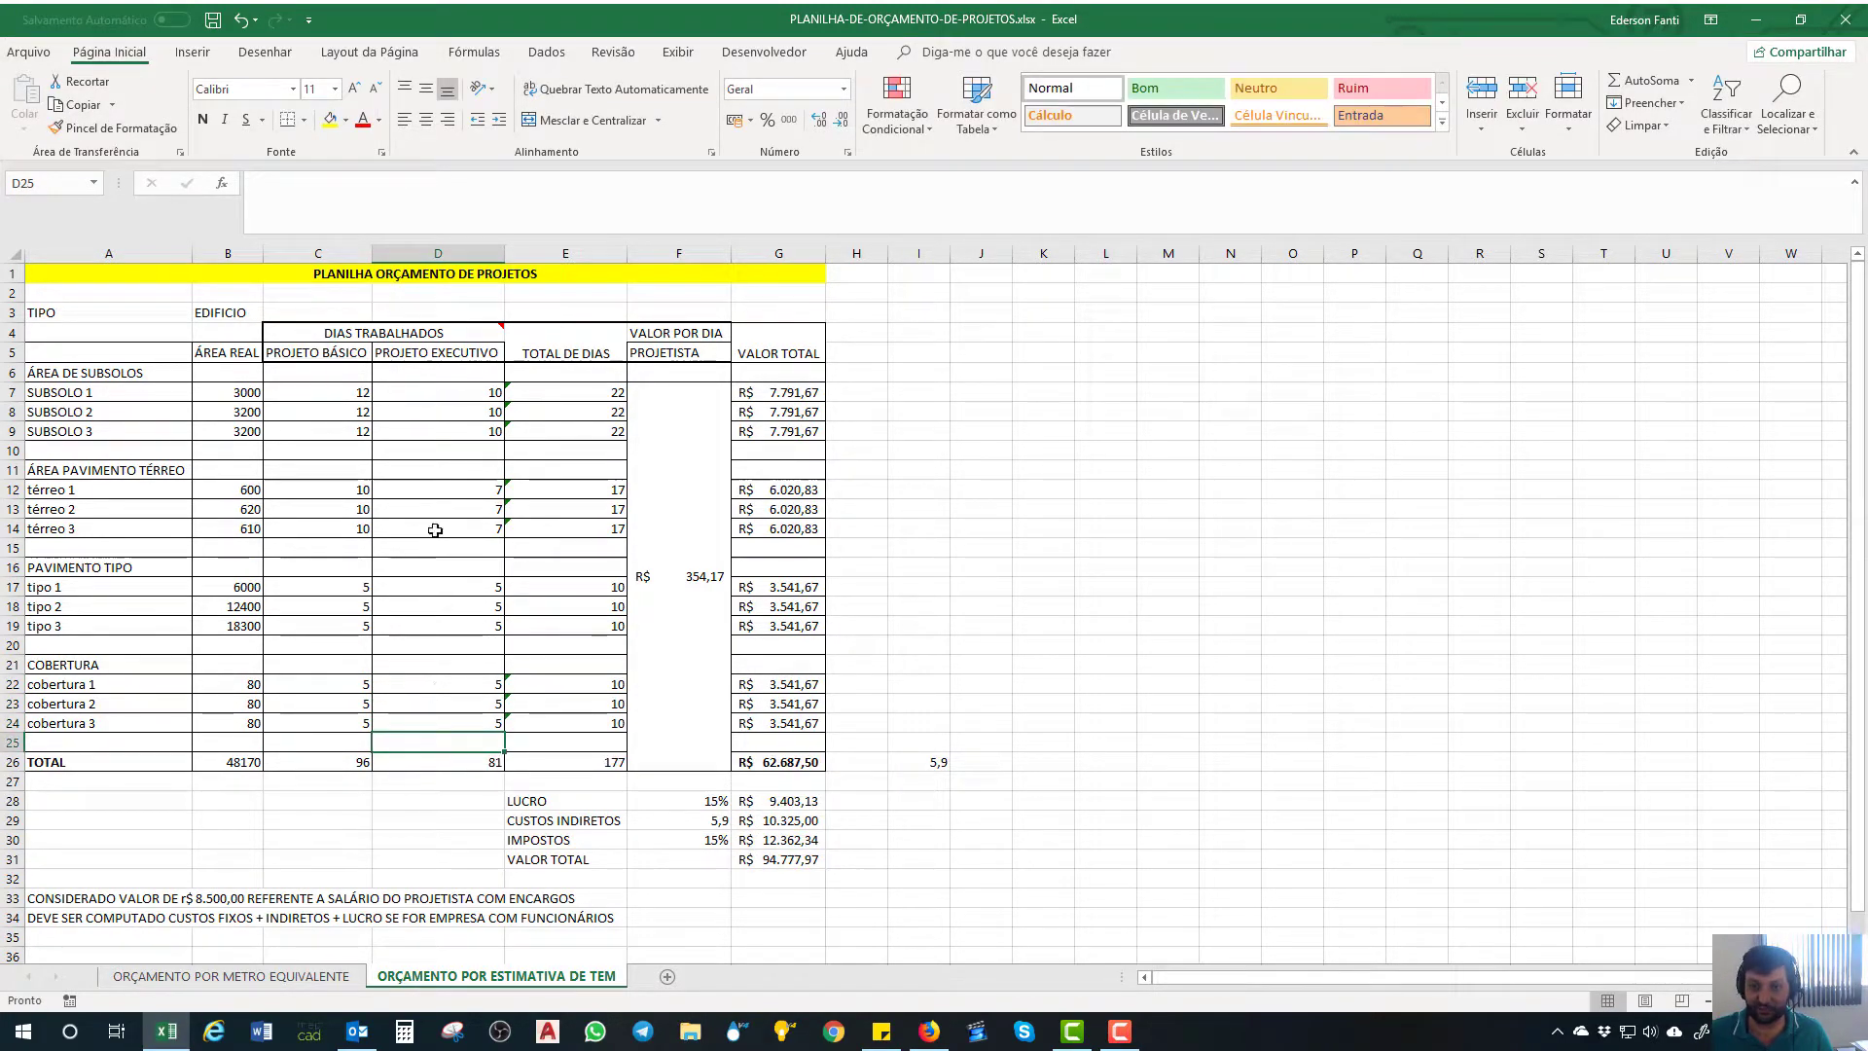
- Compare the time-estimate sheet's VALOR TOTAL and daily rate with the proposal total on the equivalent-metre sheet
{"action": "left_click", "coordinate": [914, 859]}
{"action": "left_click", "coordinate": [778, 859]}
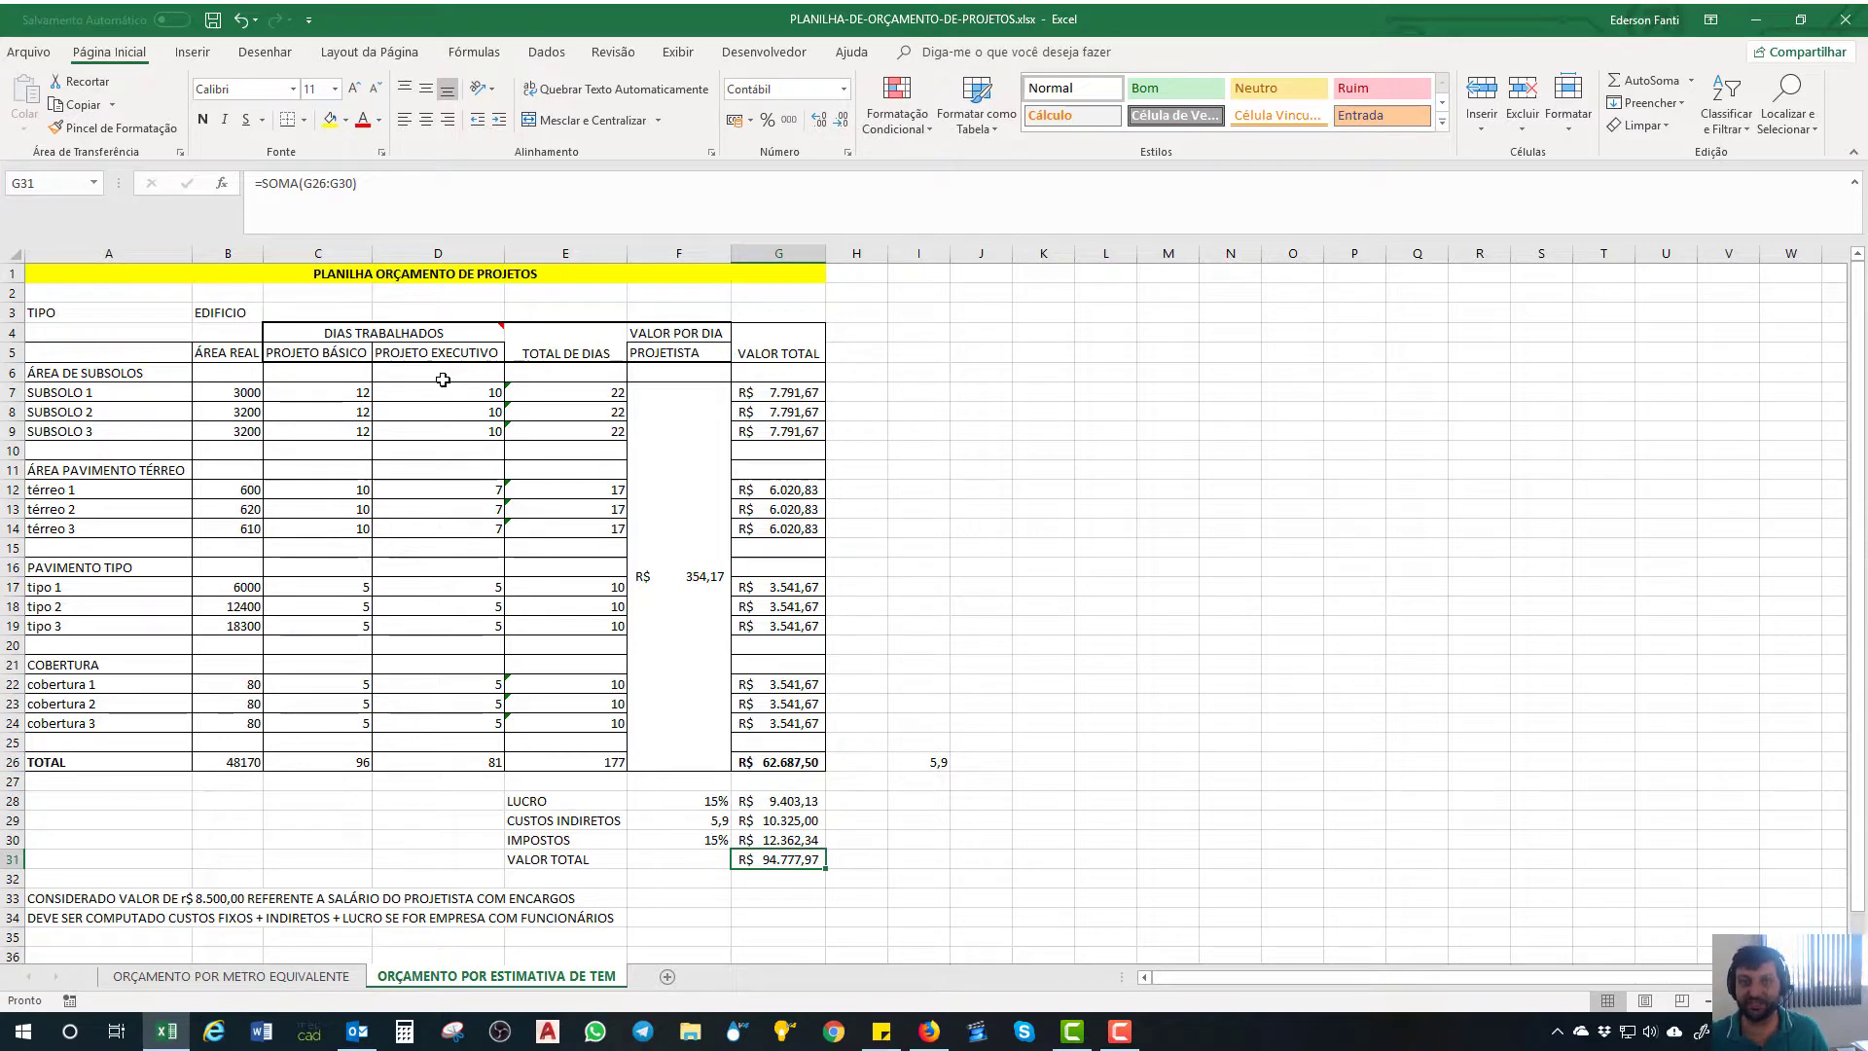
{"action": "left_click", "coordinate": [656, 453]}
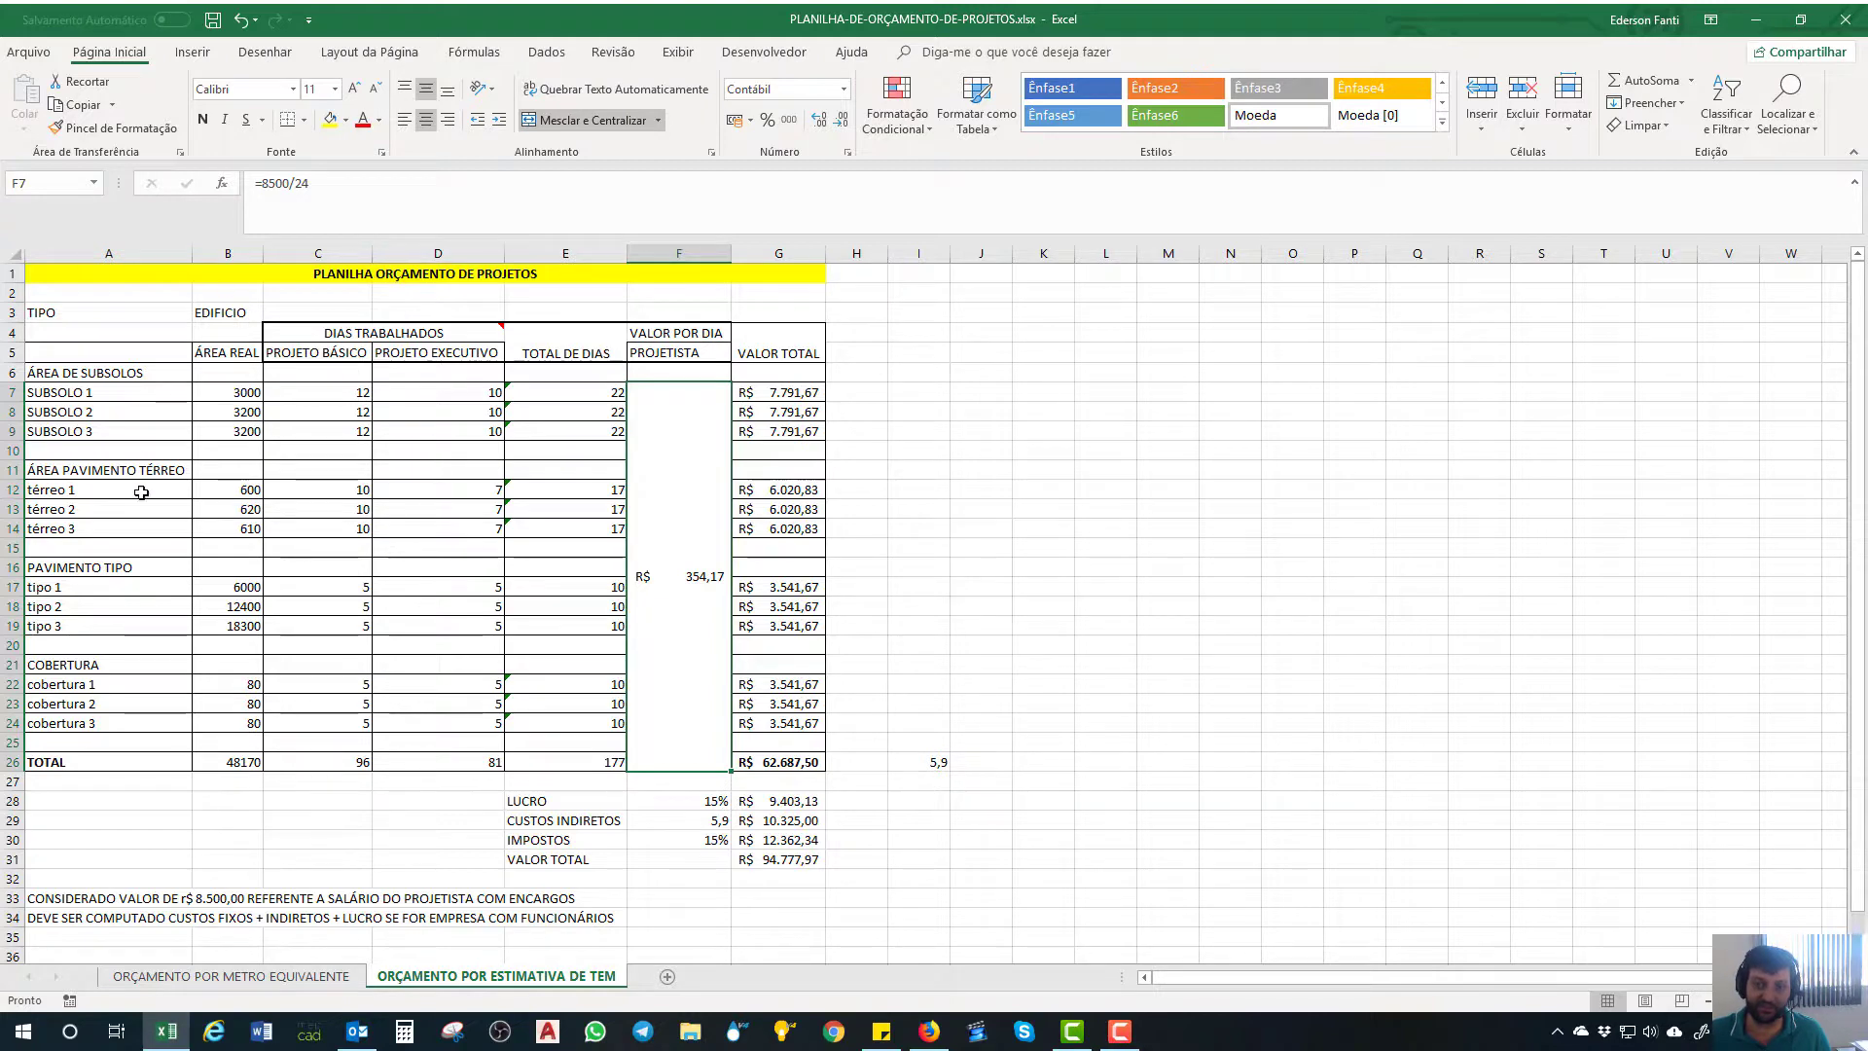
{"action": "left_click", "coordinate": [322, 980]}
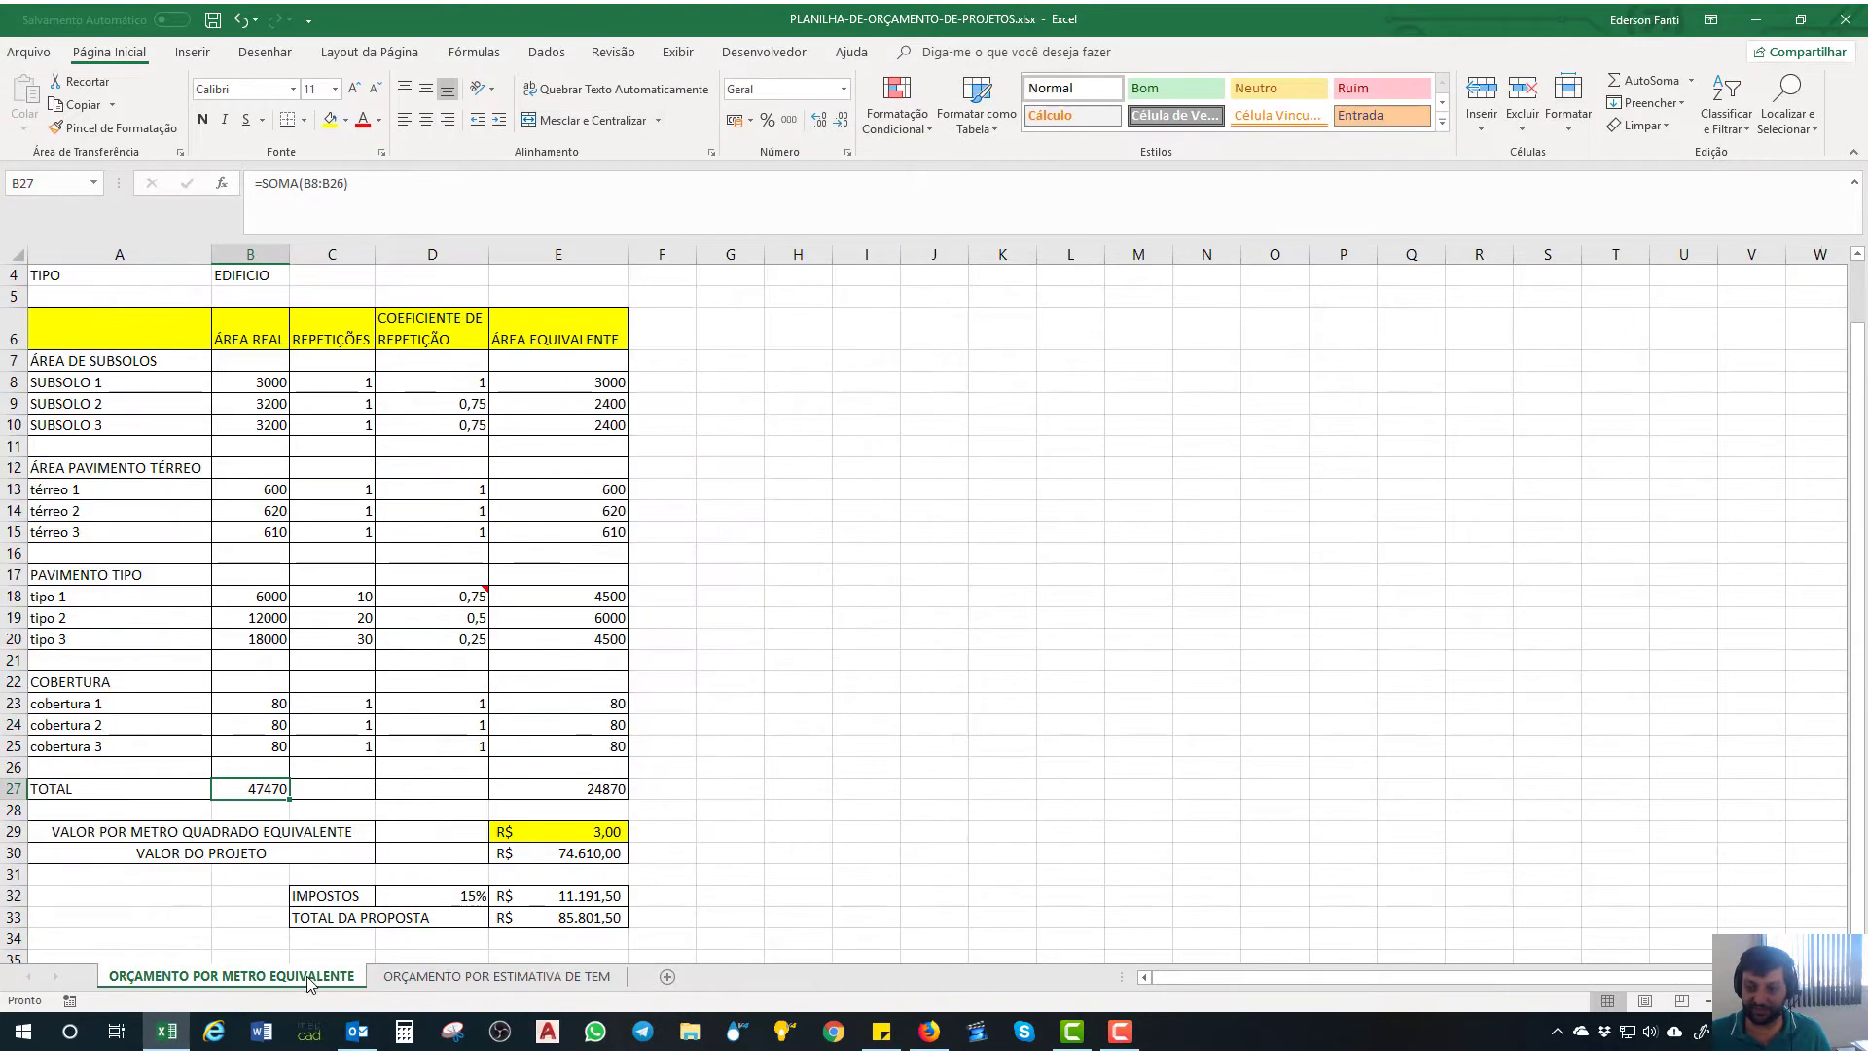
{"action": "left_click", "coordinate": [429, 977]}
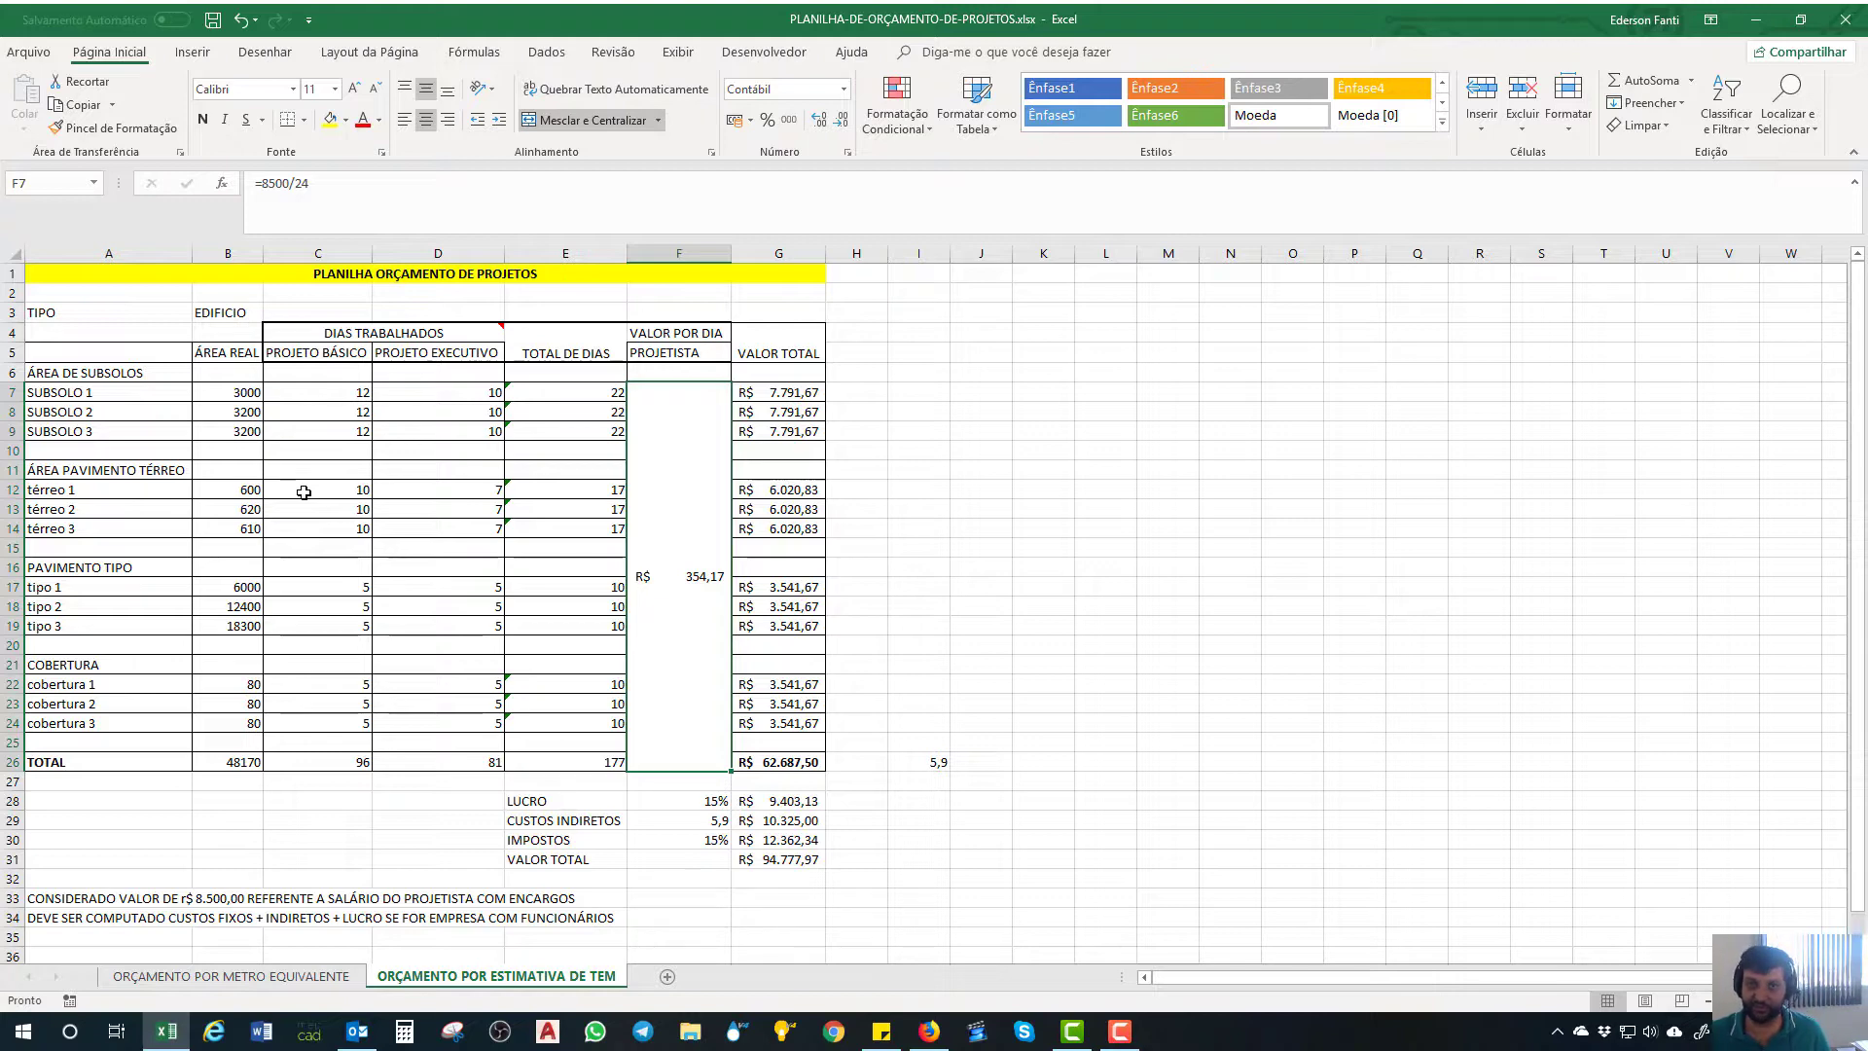
{"action": "left_click", "coordinate": [230, 976]}
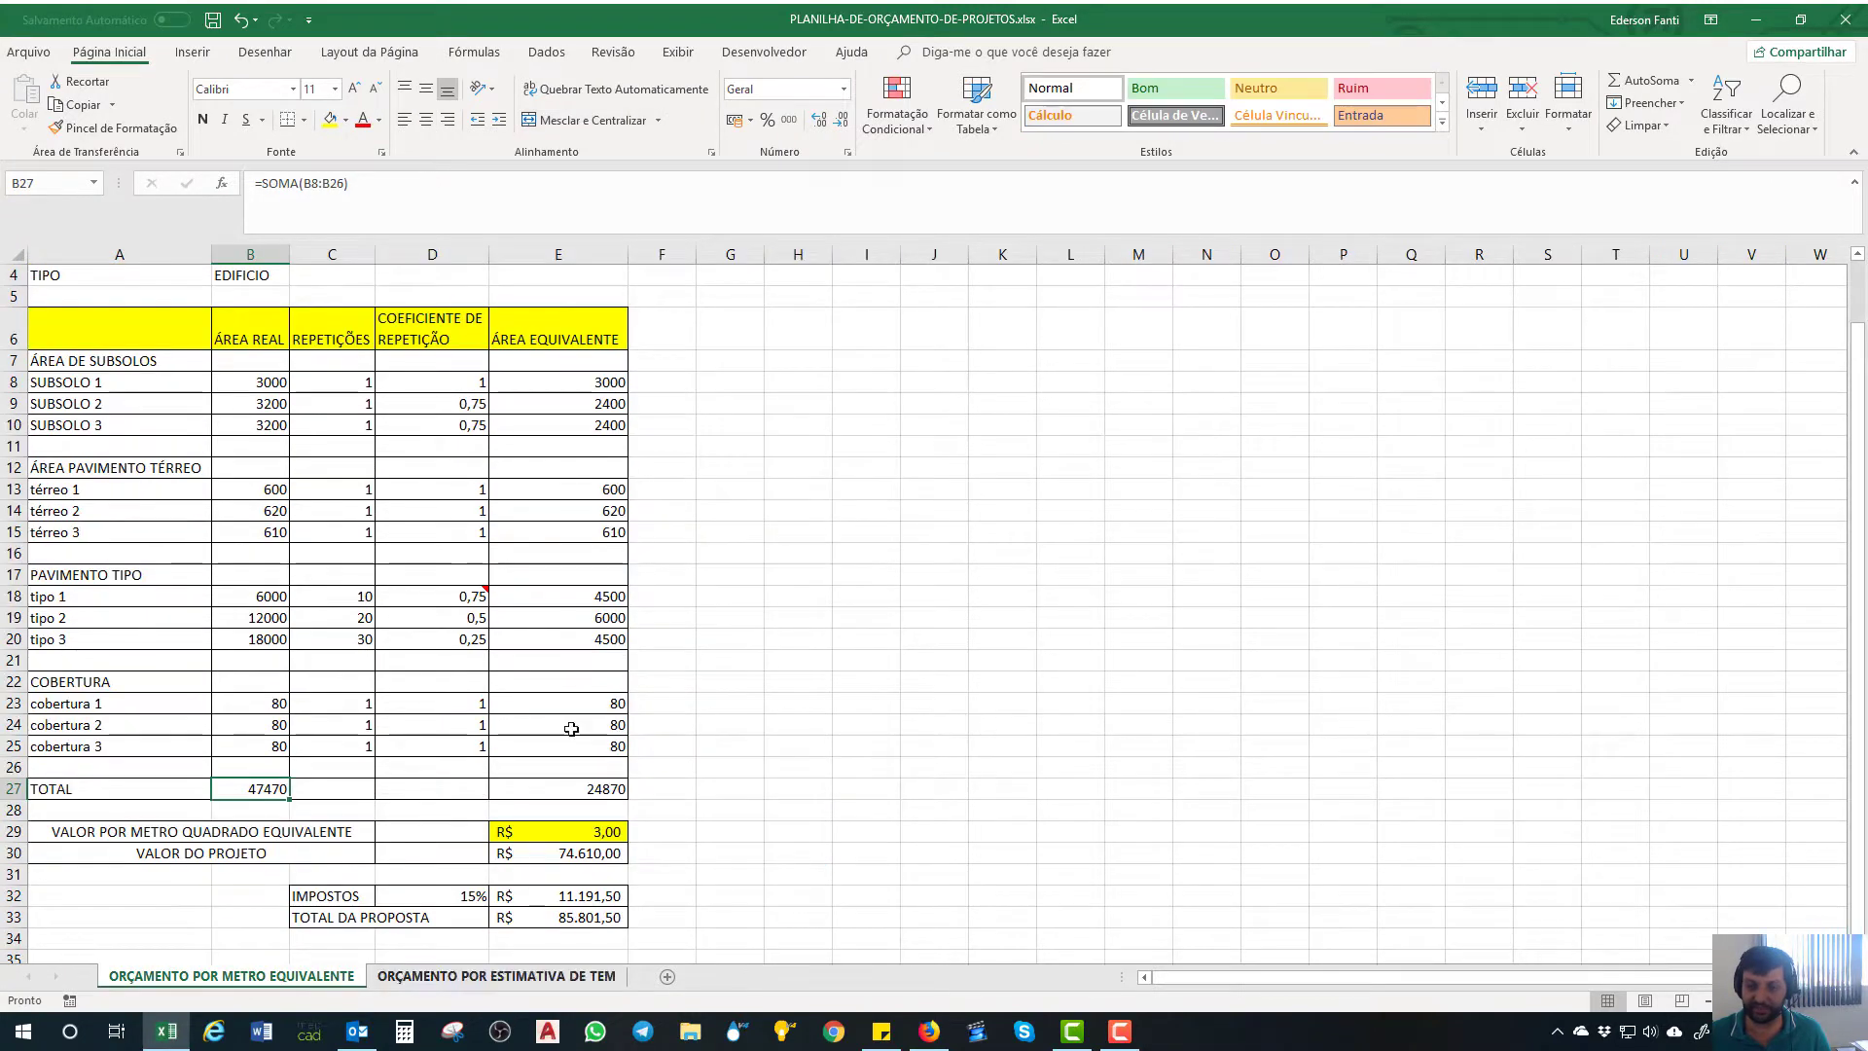
{"action": "left_click", "coordinate": [494, 976]}
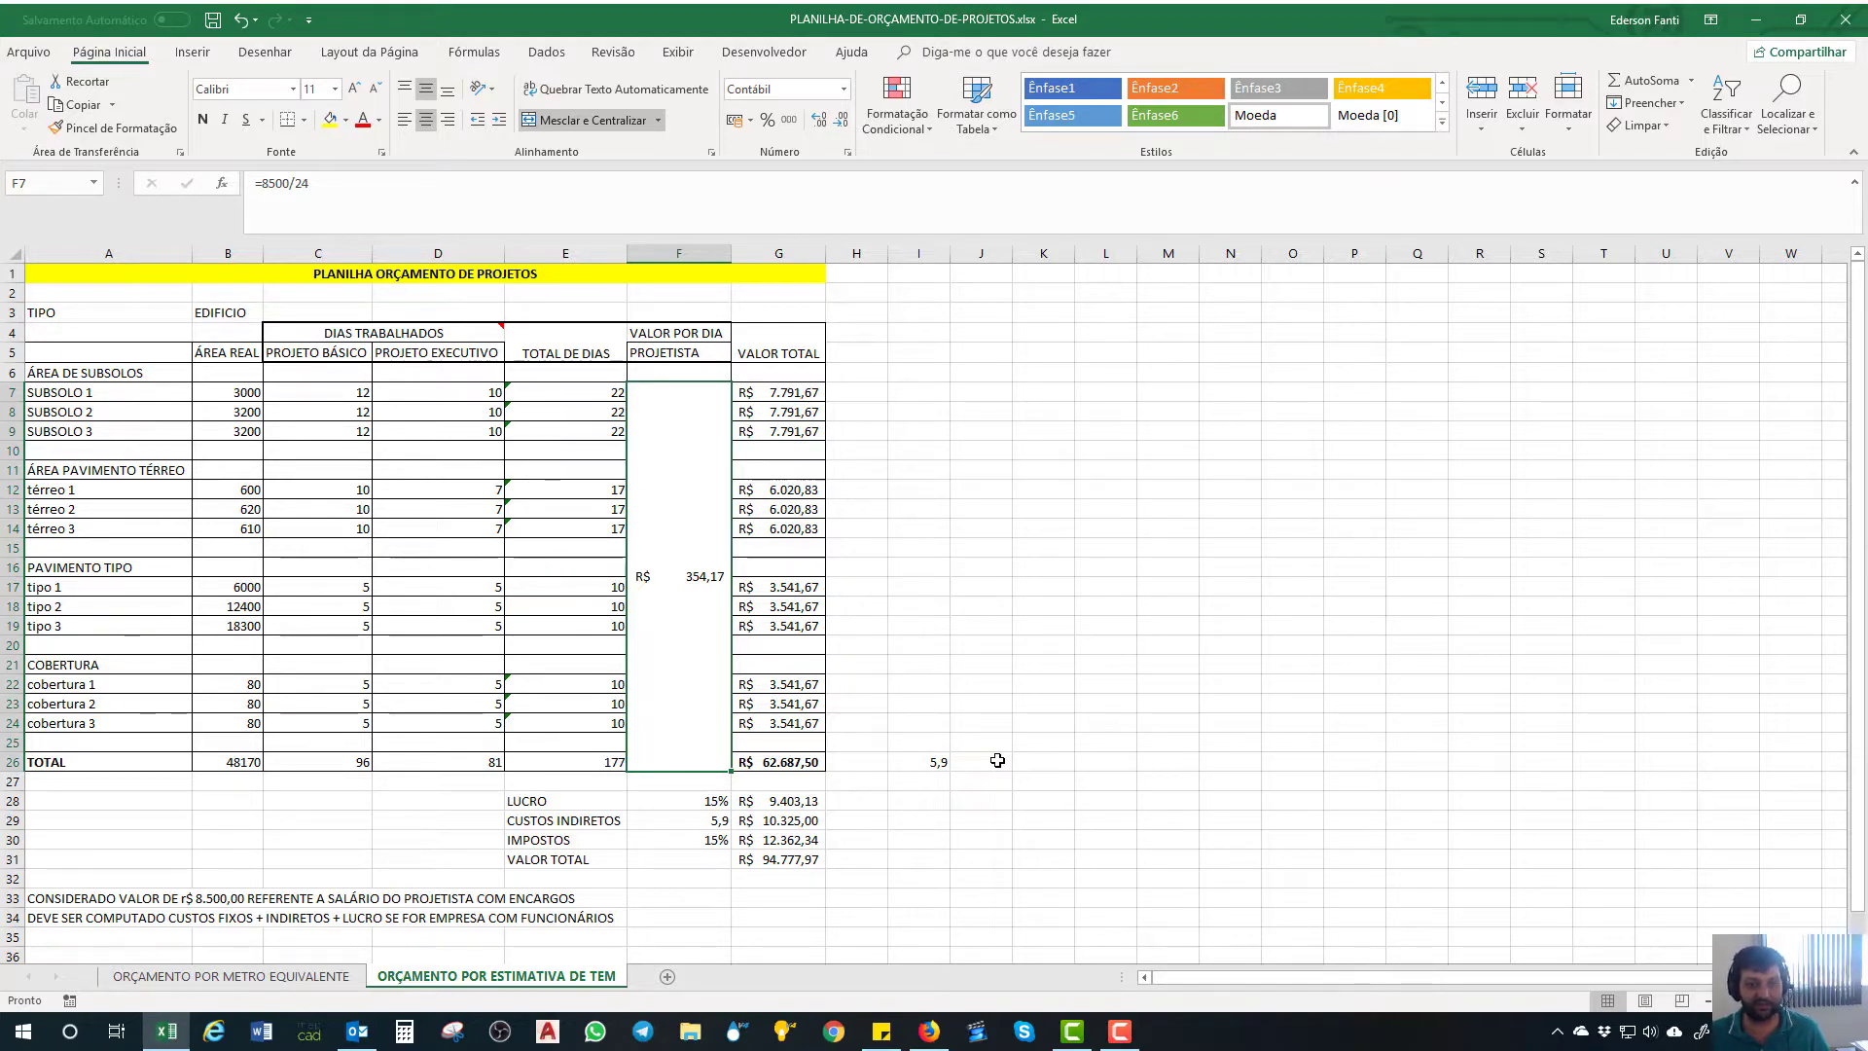
- Examine the designer's daily rate formula and the project duration formula in I26
{"action": "left_click", "coordinate": [981, 607]}
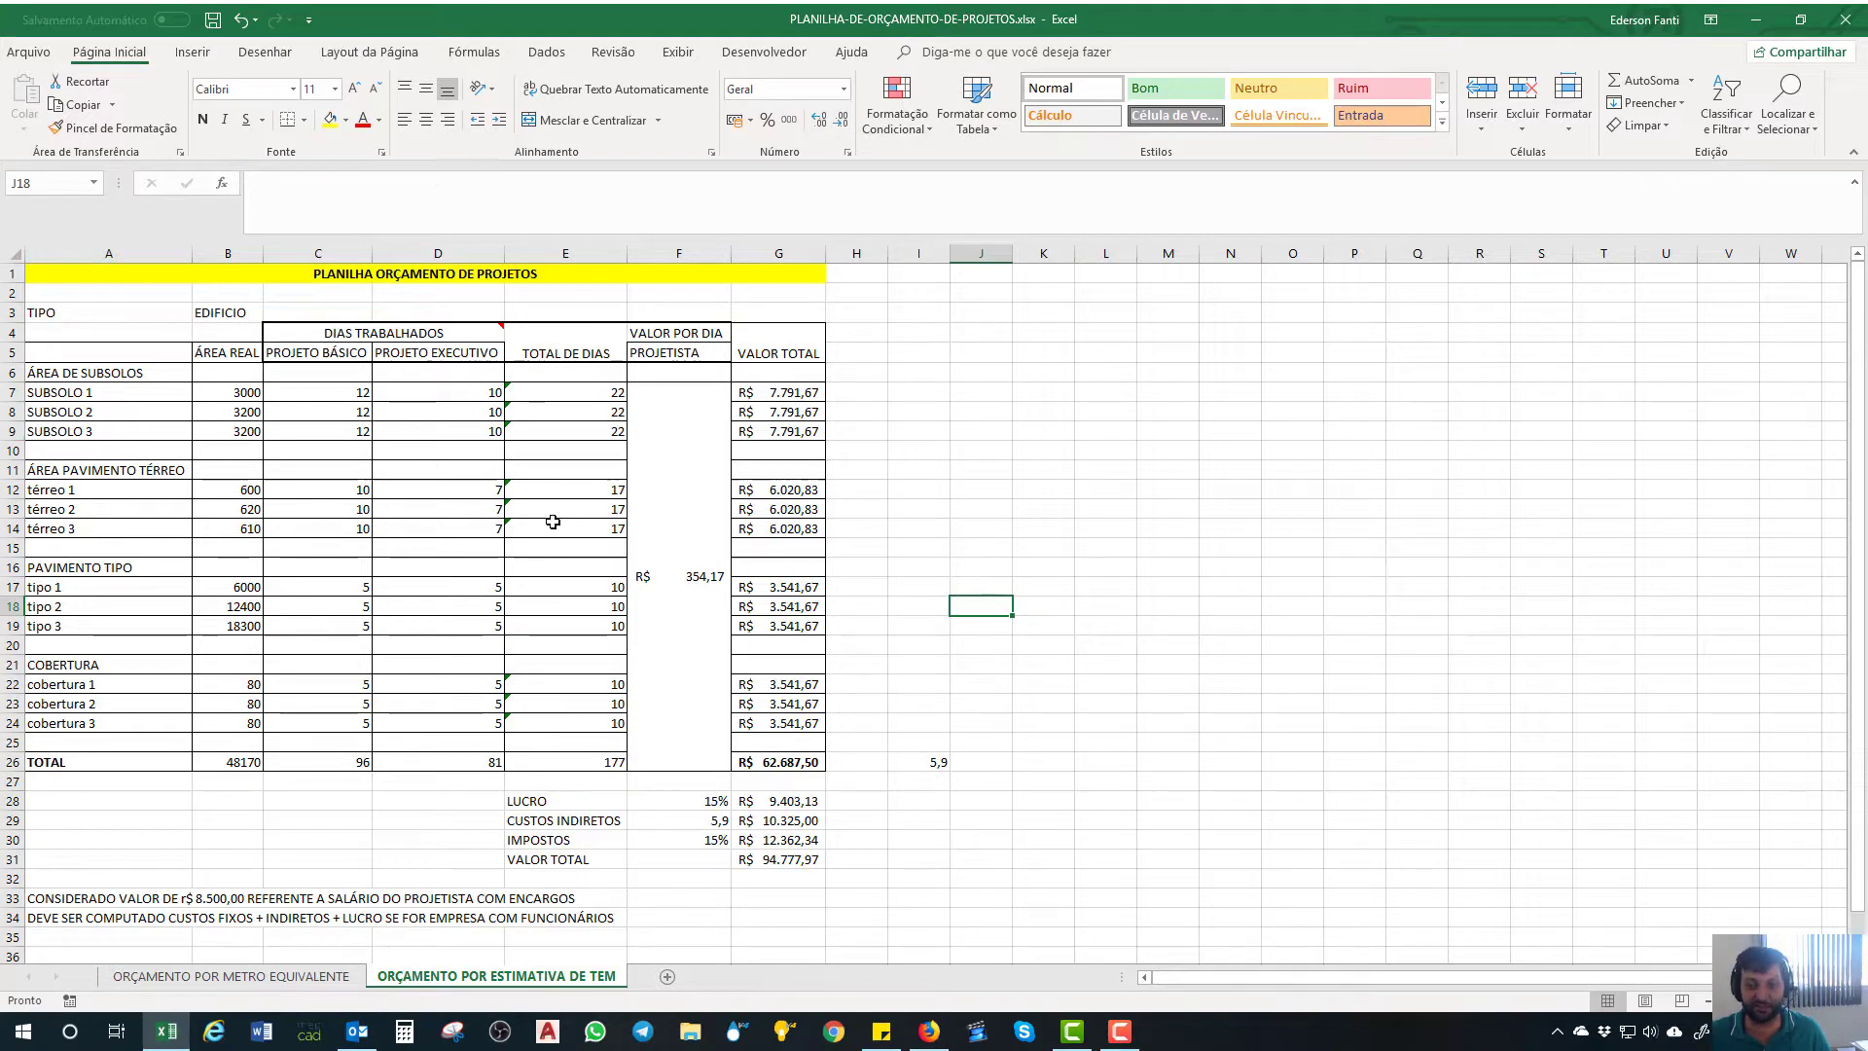
{"action": "left_click", "coordinate": [1033, 817]}
{"action": "left_click", "coordinate": [675, 523]}
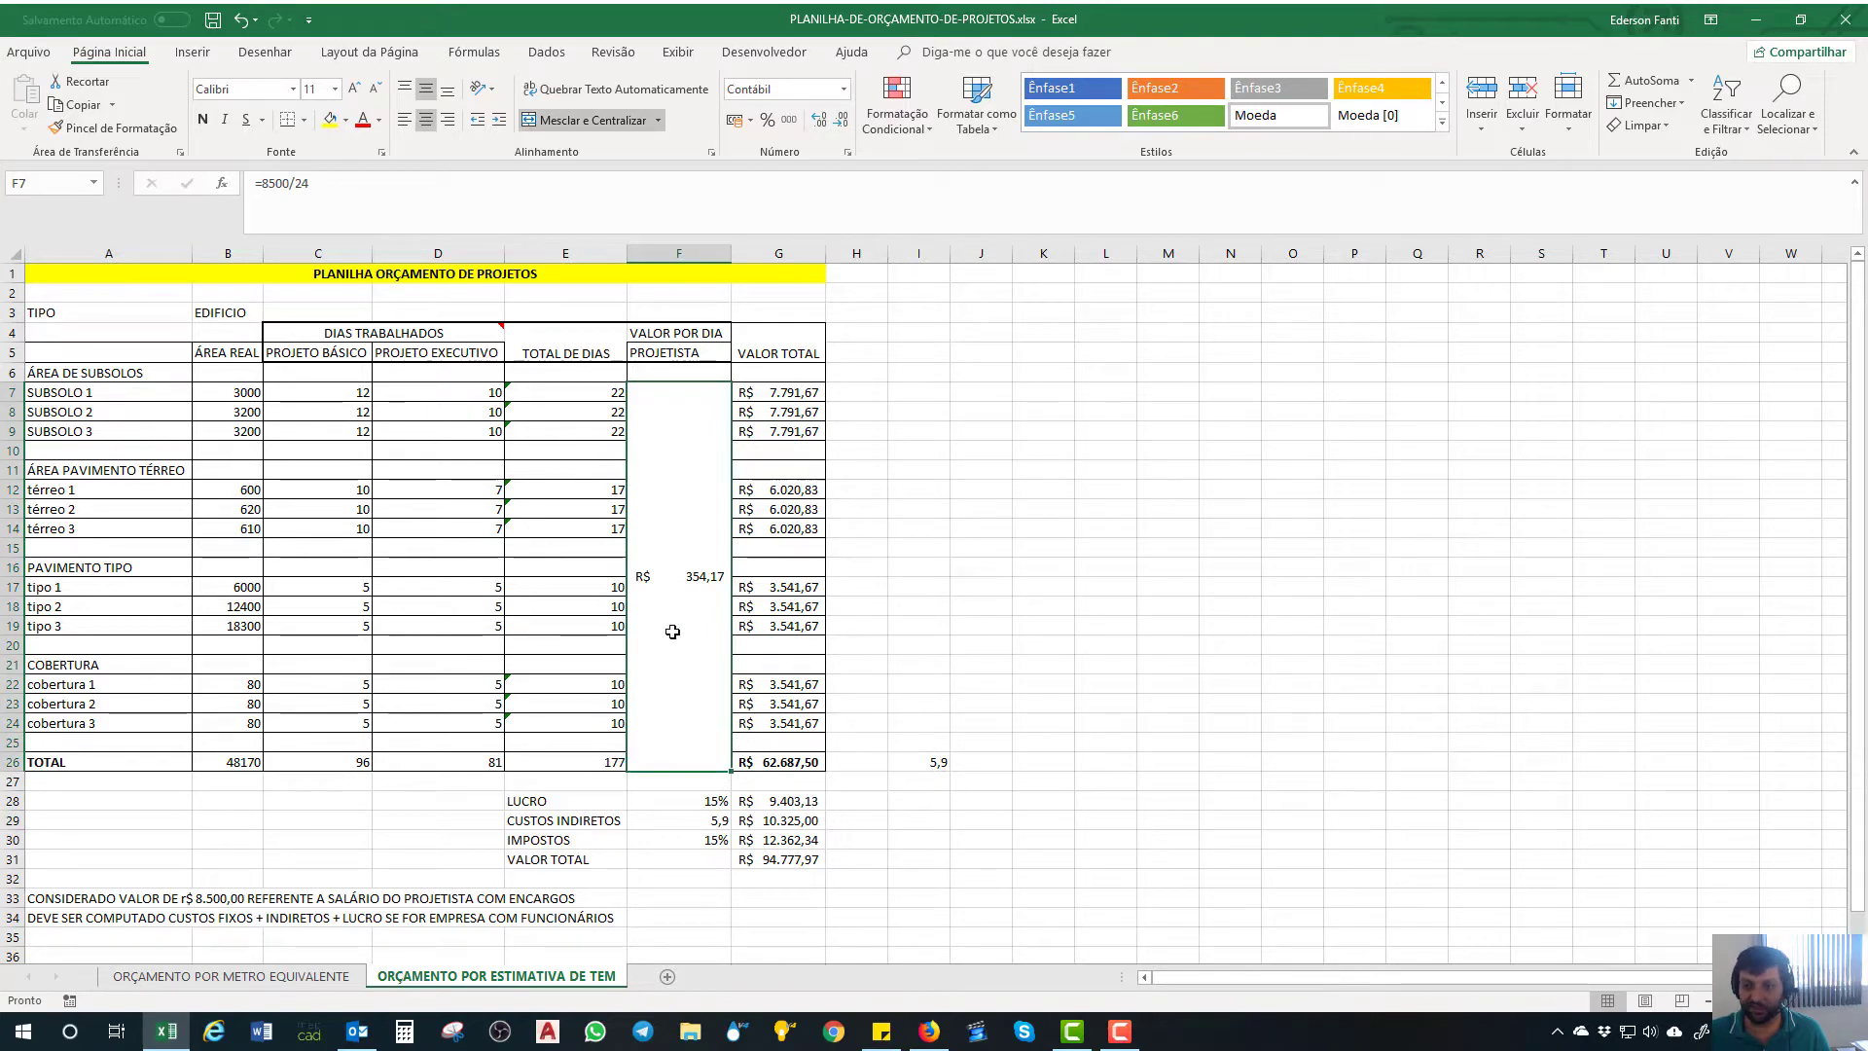
{"action": "left_click", "coordinate": [905, 765]}
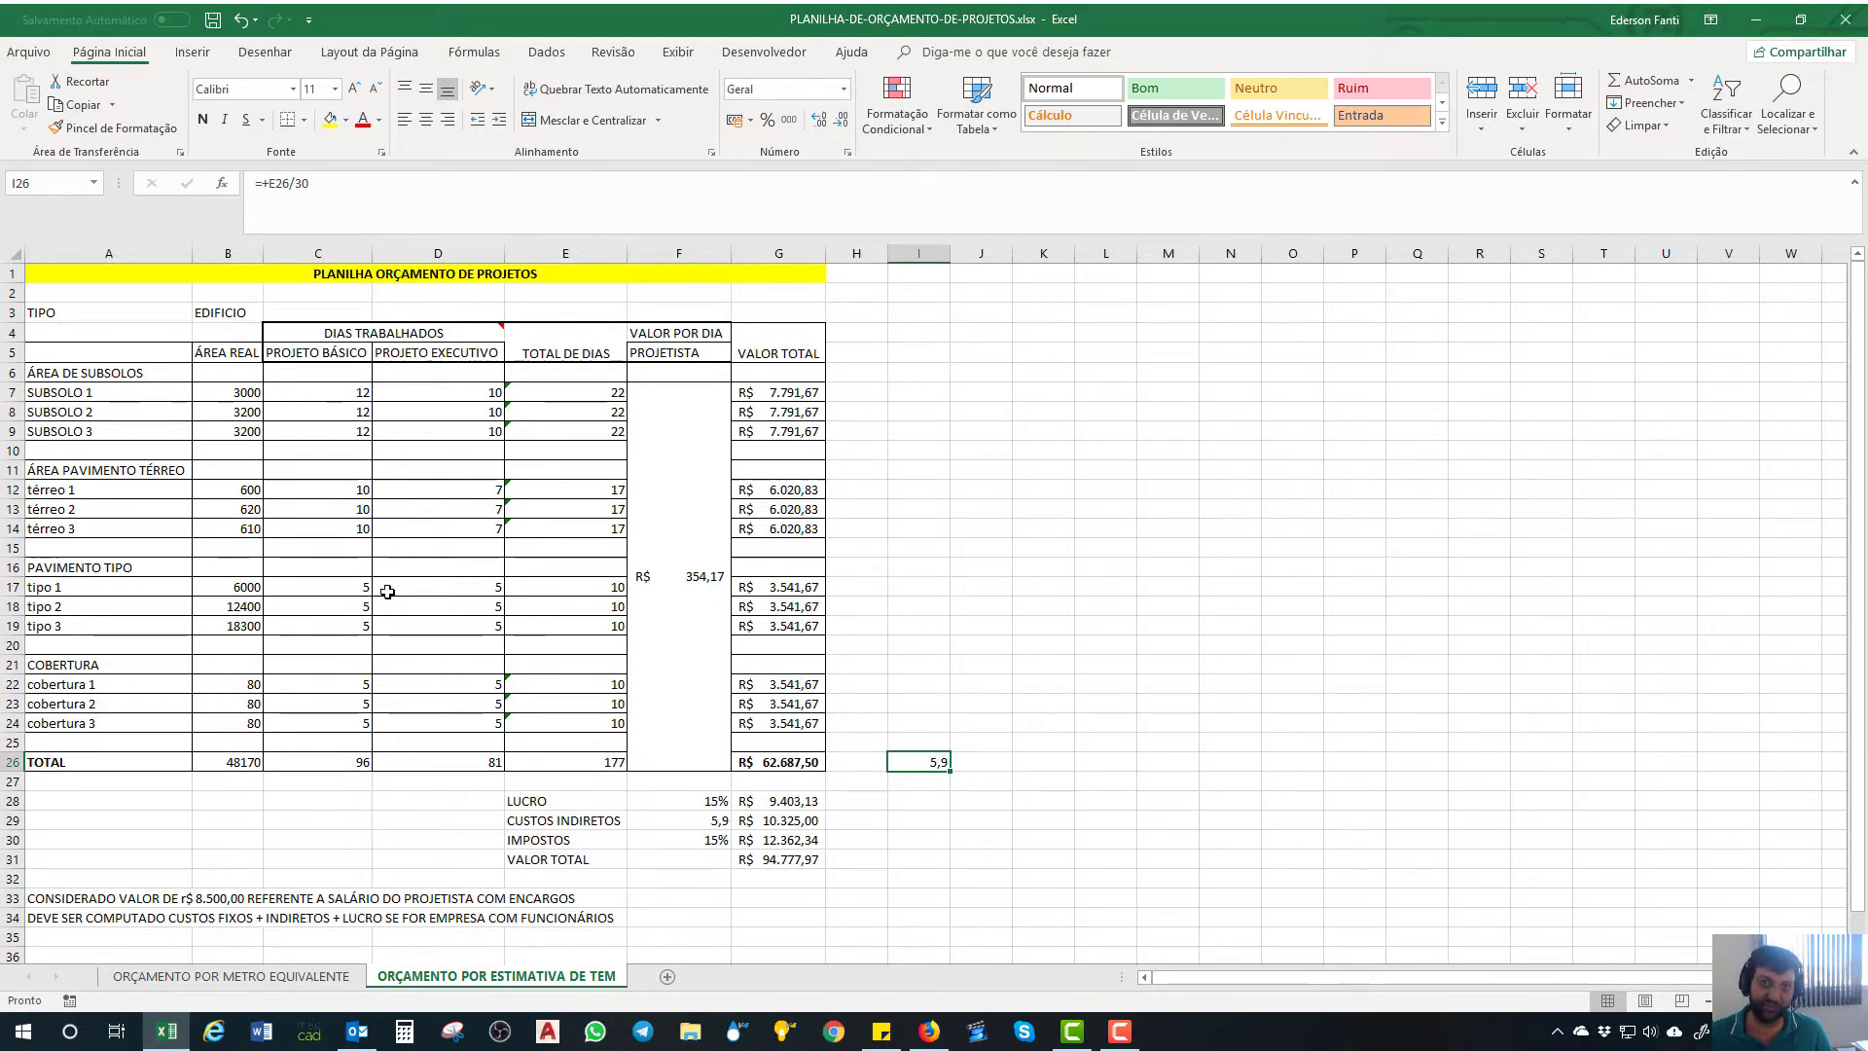
- Try the formula =8500/12 for the designer's daily rate and undo the change
{"action": "left_click", "coordinate": [715, 508]}
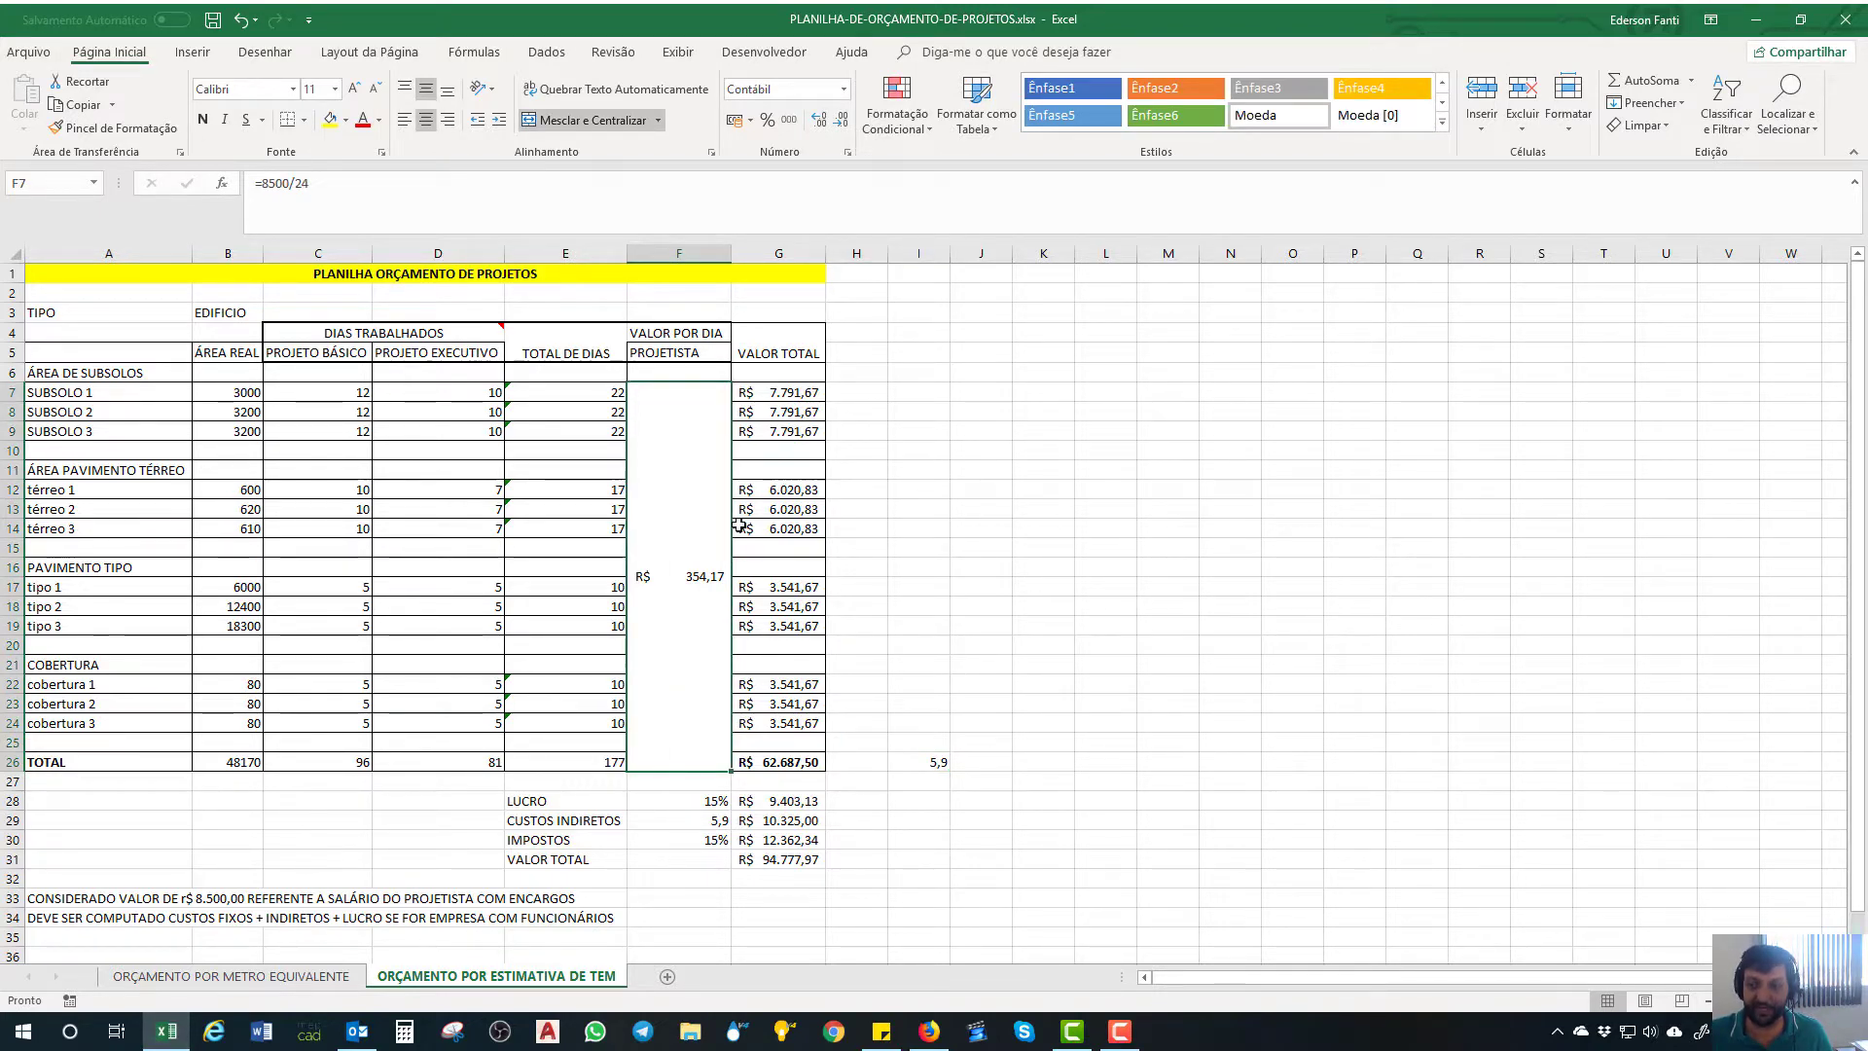
{"action": "double_click", "coordinate": [300, 184]}
{"action": "type", "text": "12"}
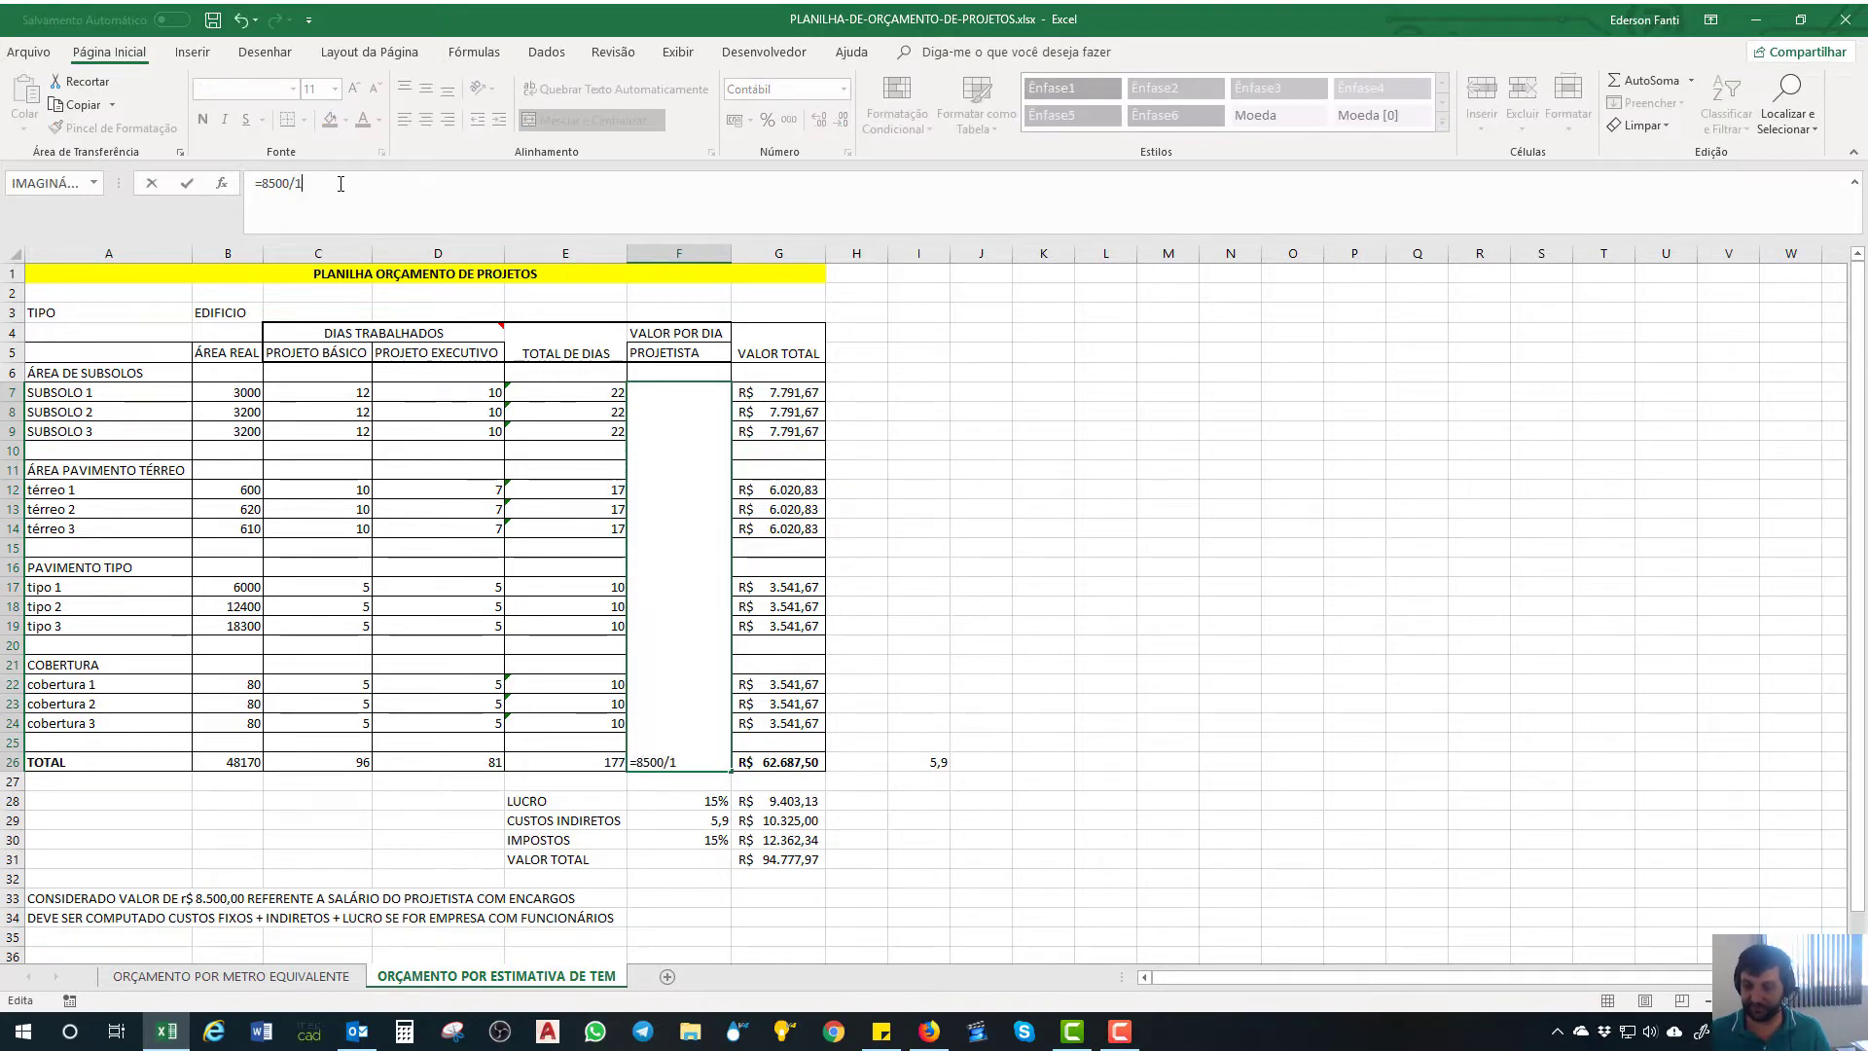
{"action": "key", "text": "Return"}
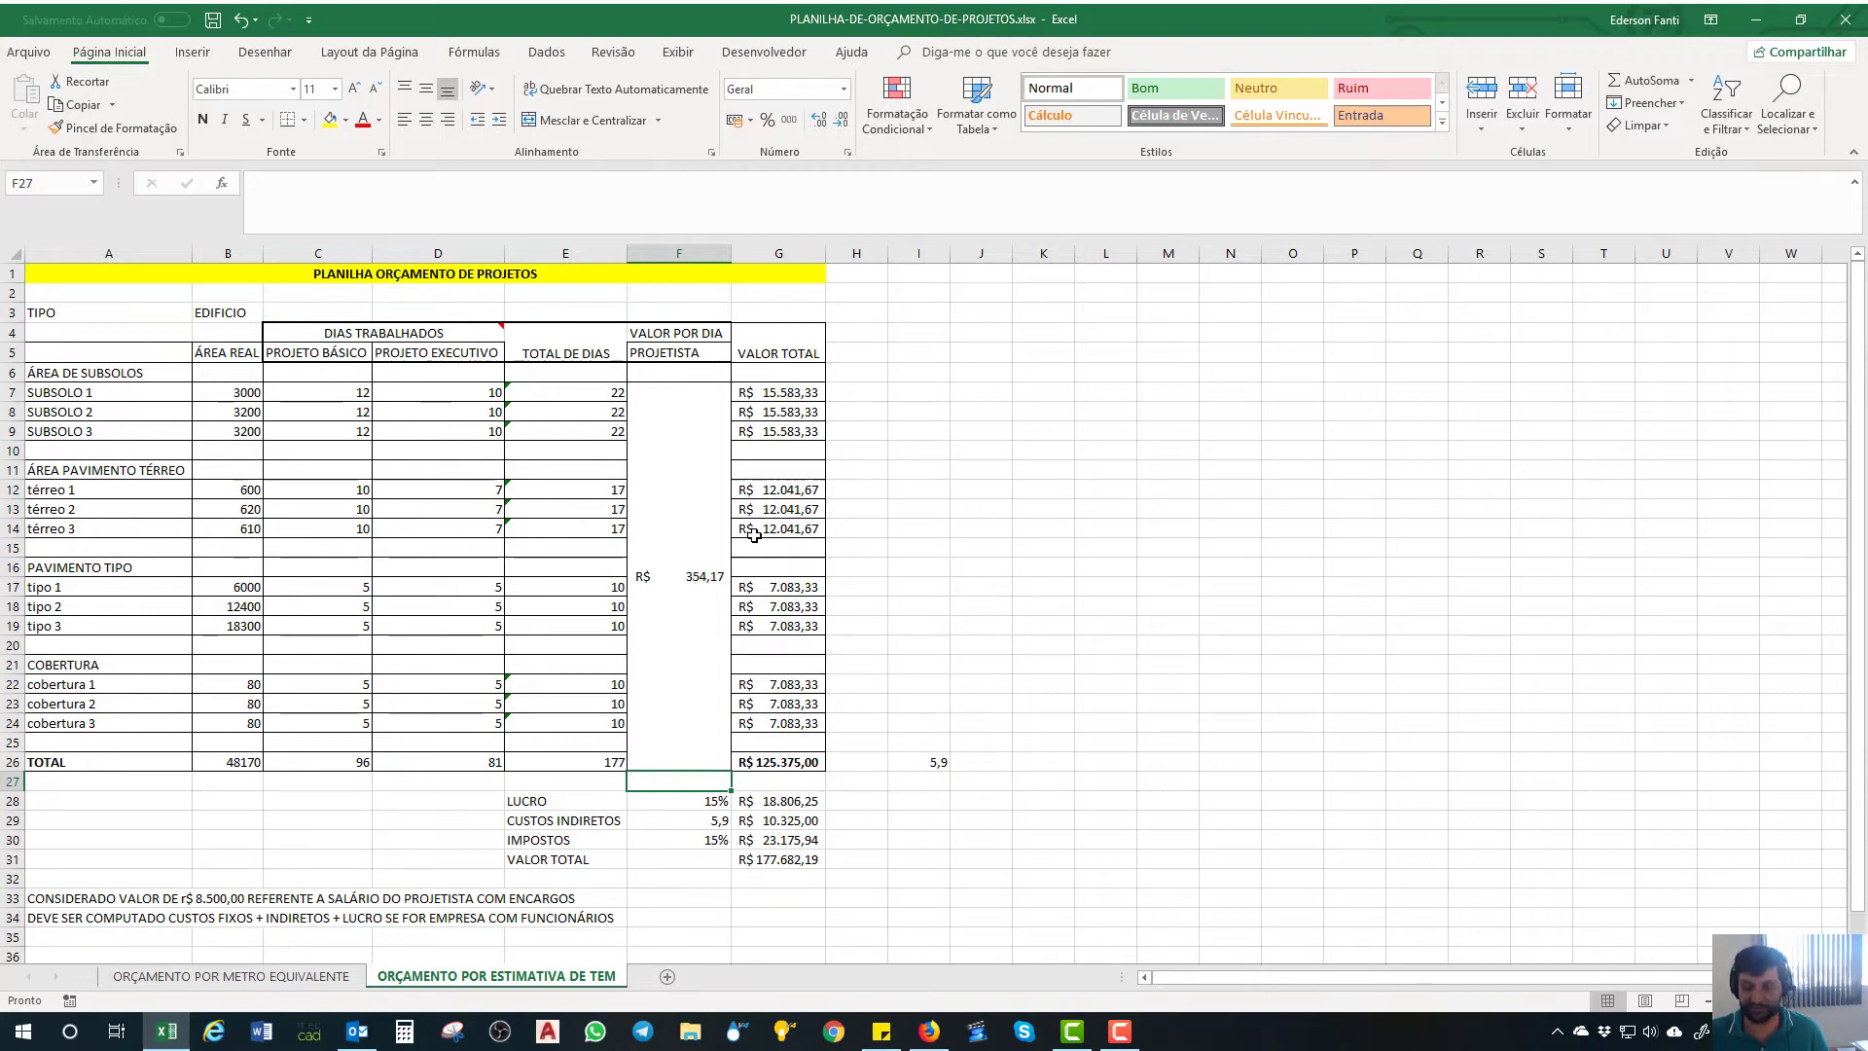
{"action": "key", "text": "ctrl+z"}
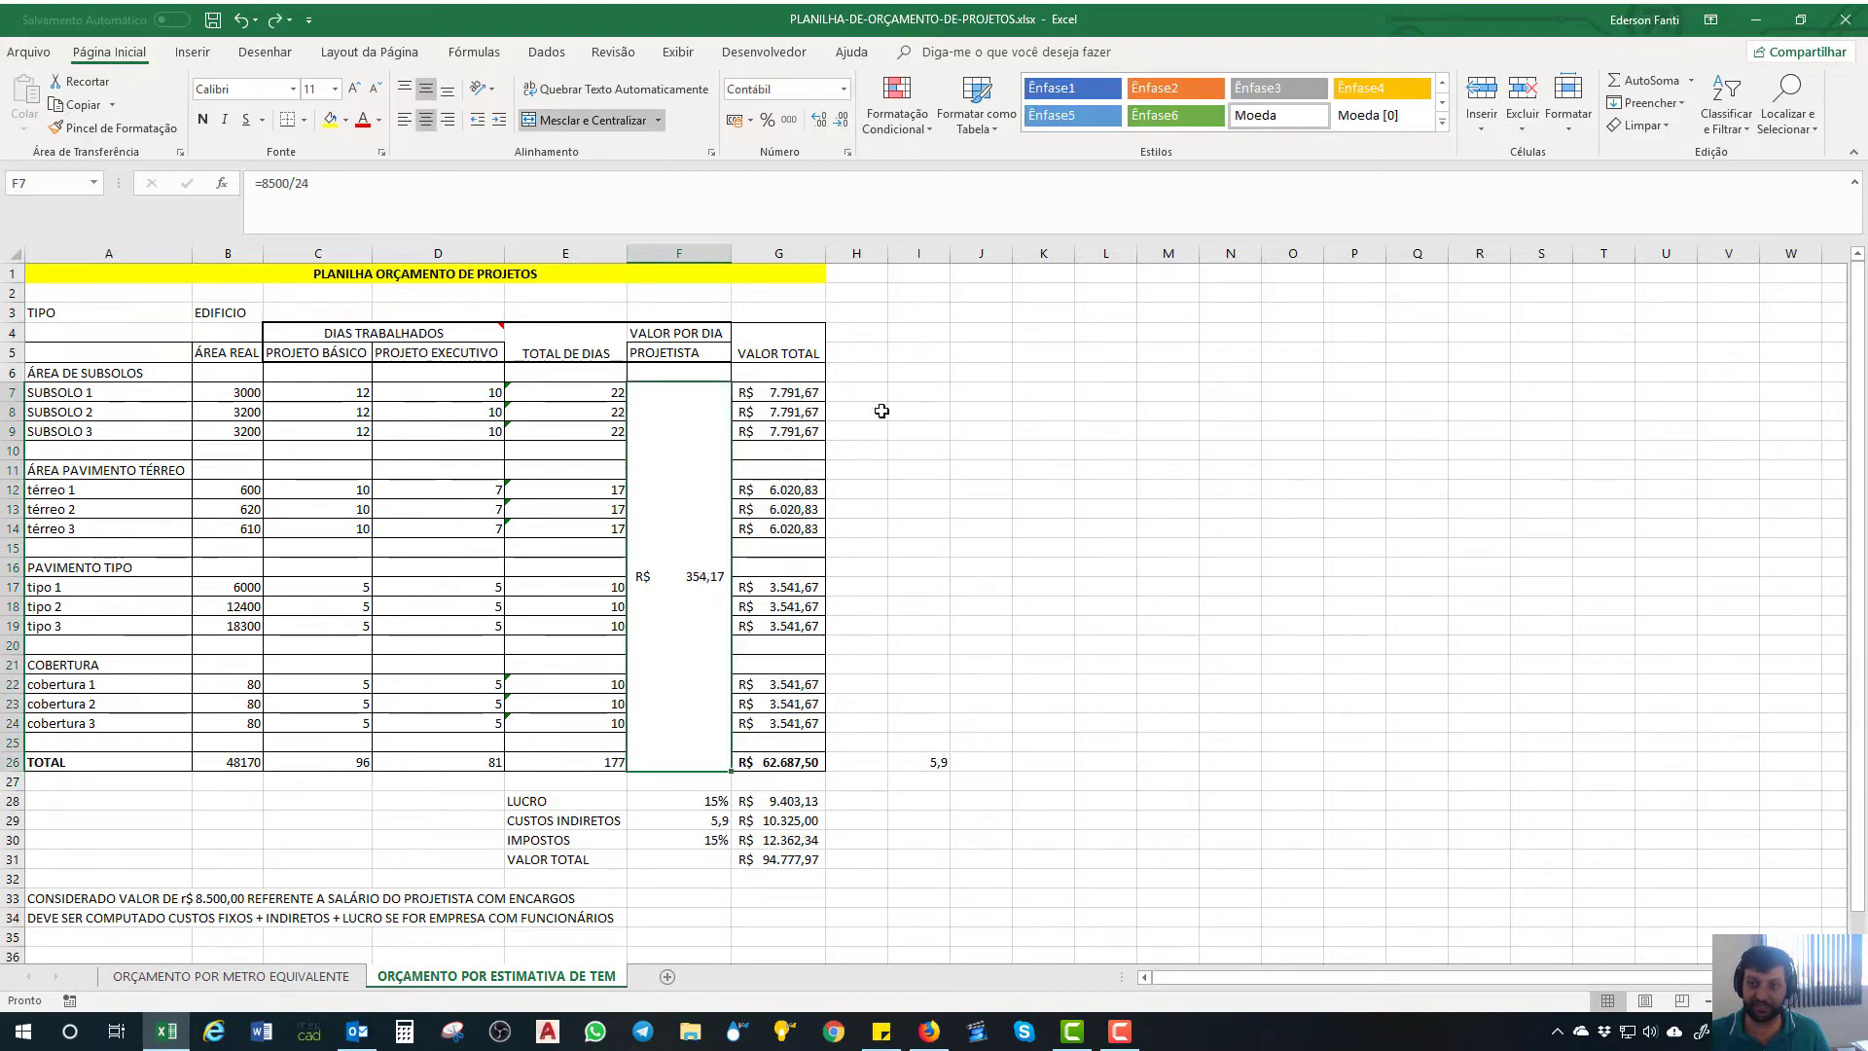
- Review the duration formula in I26 and the salary portion of the designer's daily rate formula
{"action": "left_click", "coordinate": [911, 752]}
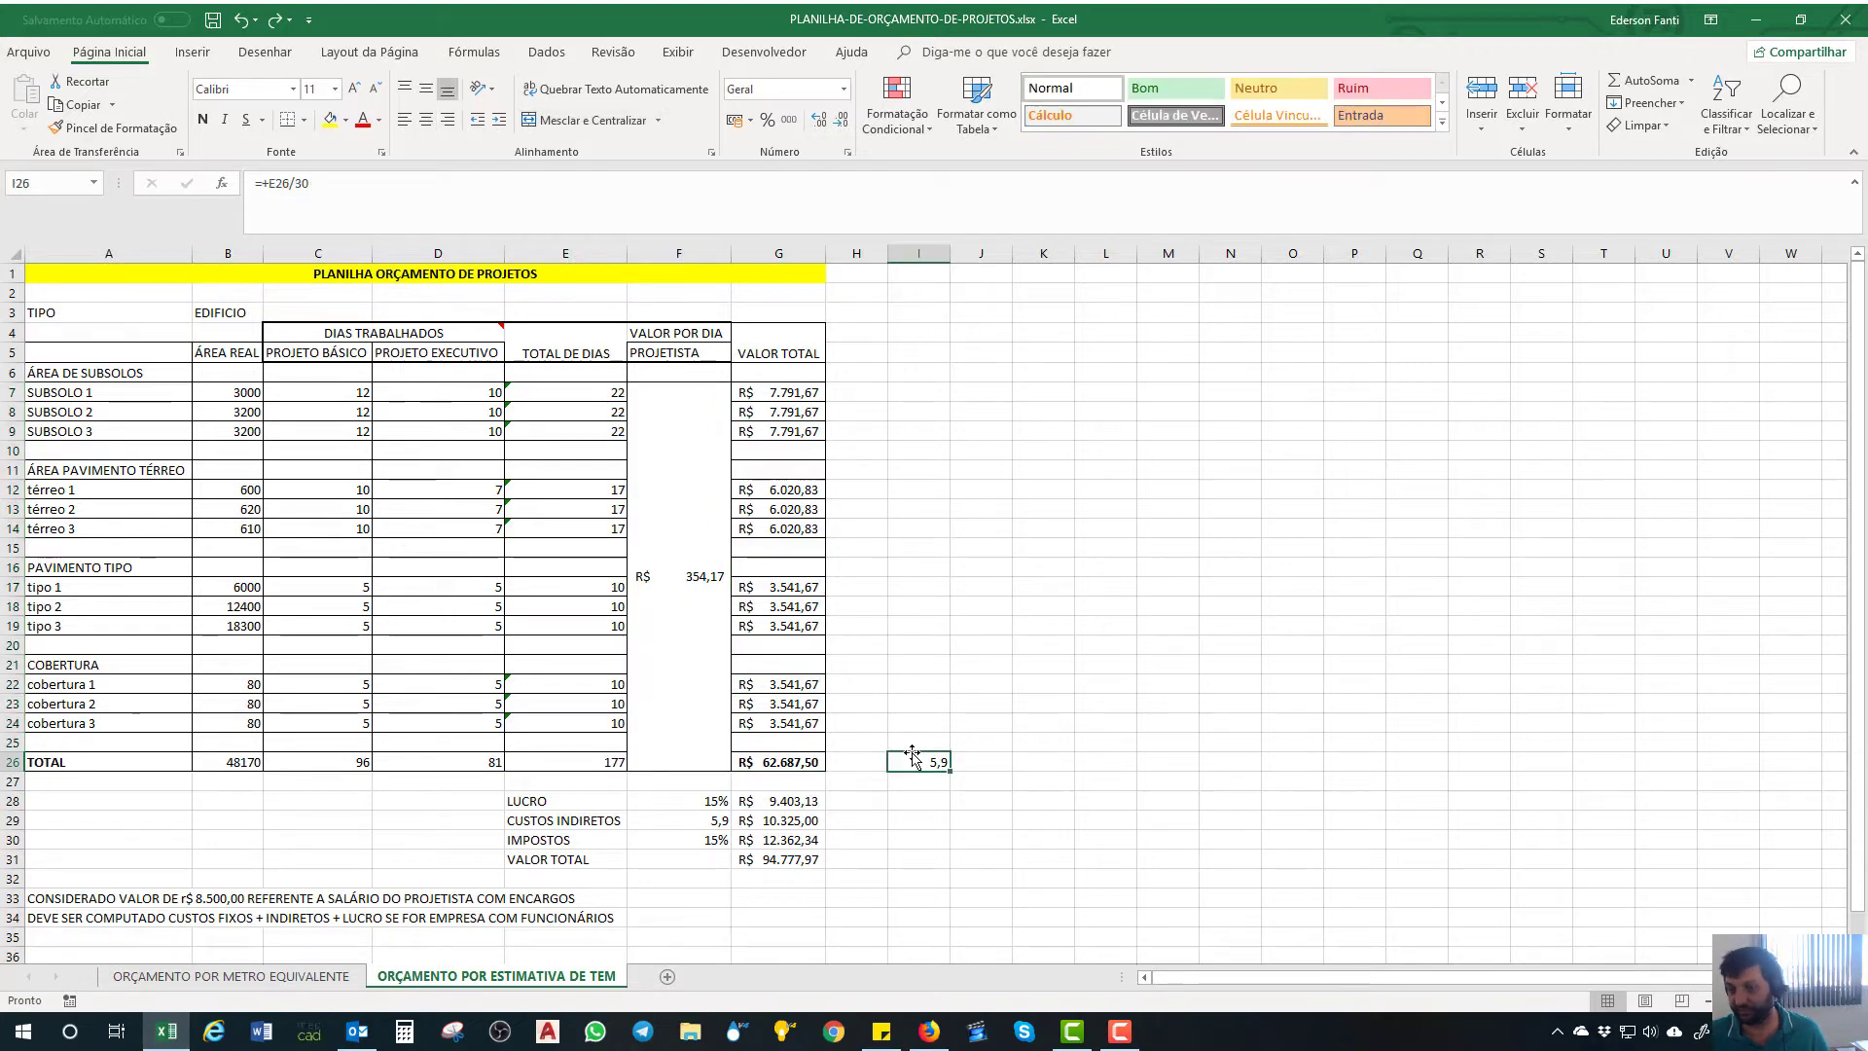
{"action": "left_click", "coordinate": [758, 756]}
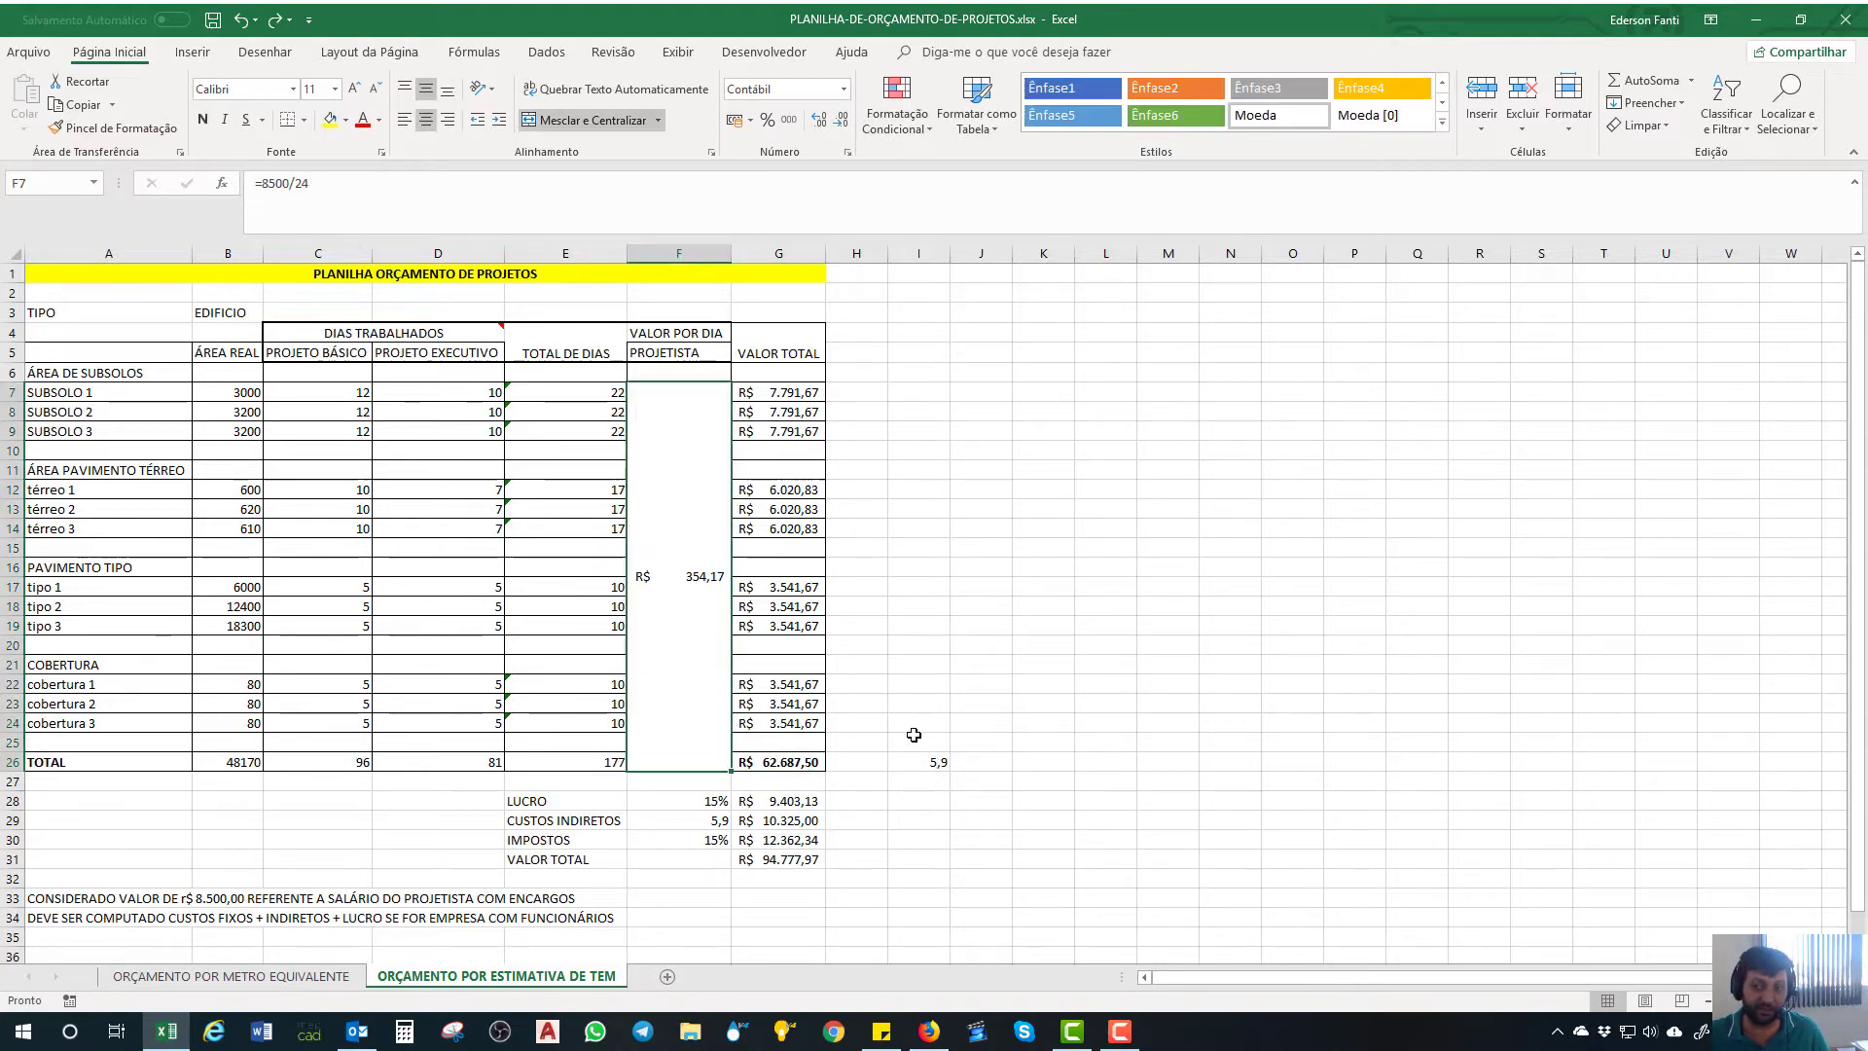
{"action": "left_click", "coordinate": [988, 584]}
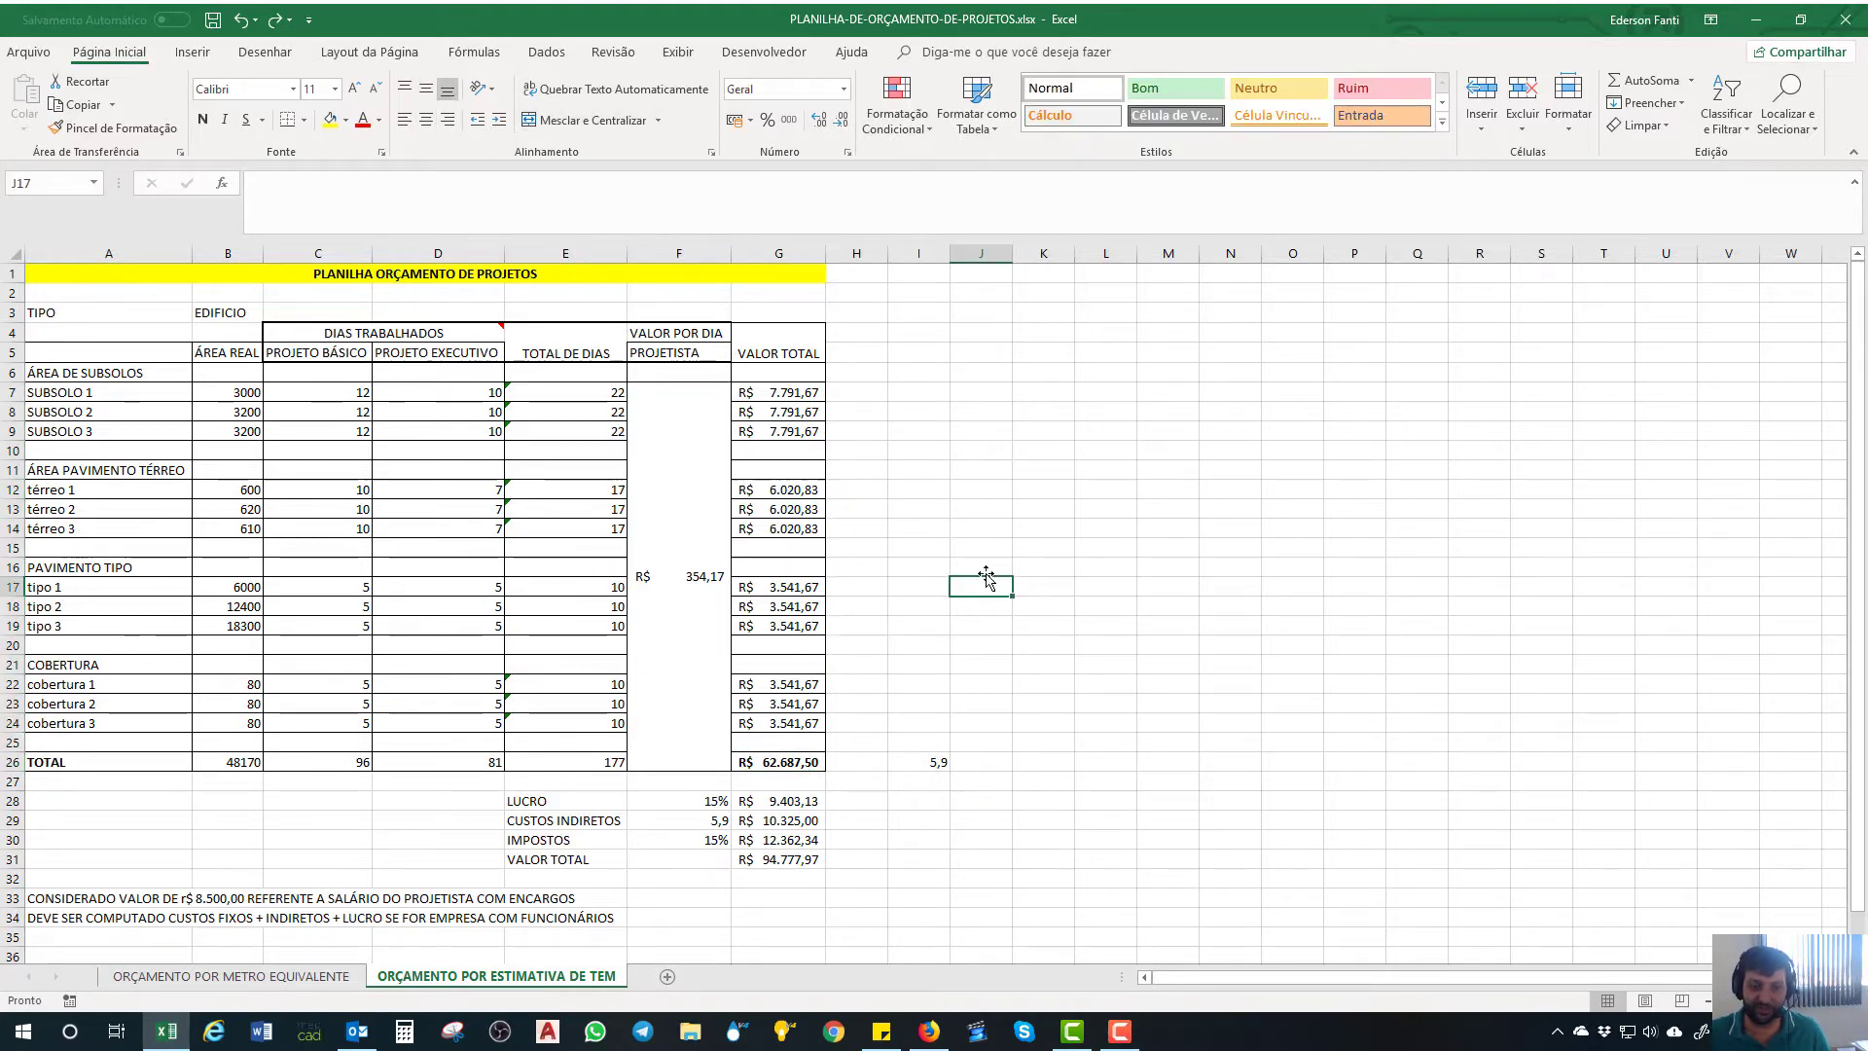
{"action": "left_click", "coordinate": [681, 545]}
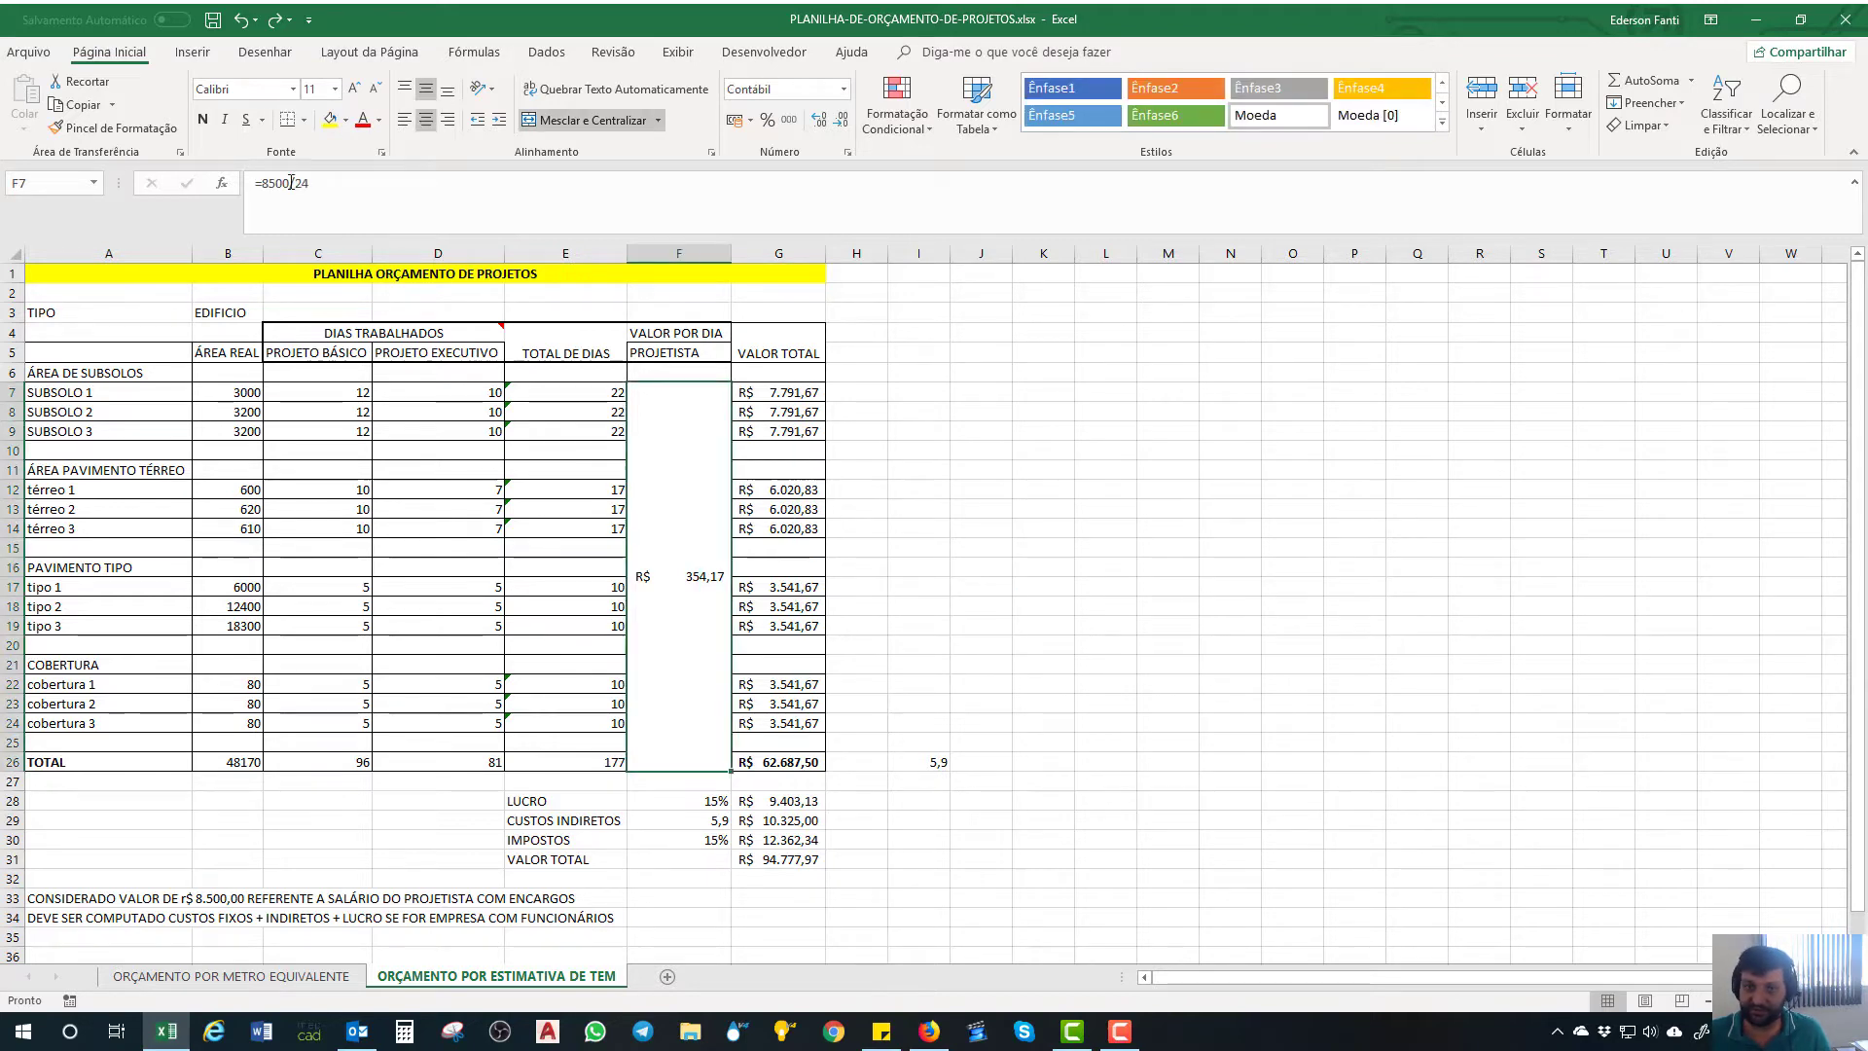
{"action": "left_click_drag", "start_coordinate": [291, 183], "coordinate": [255, 183]}
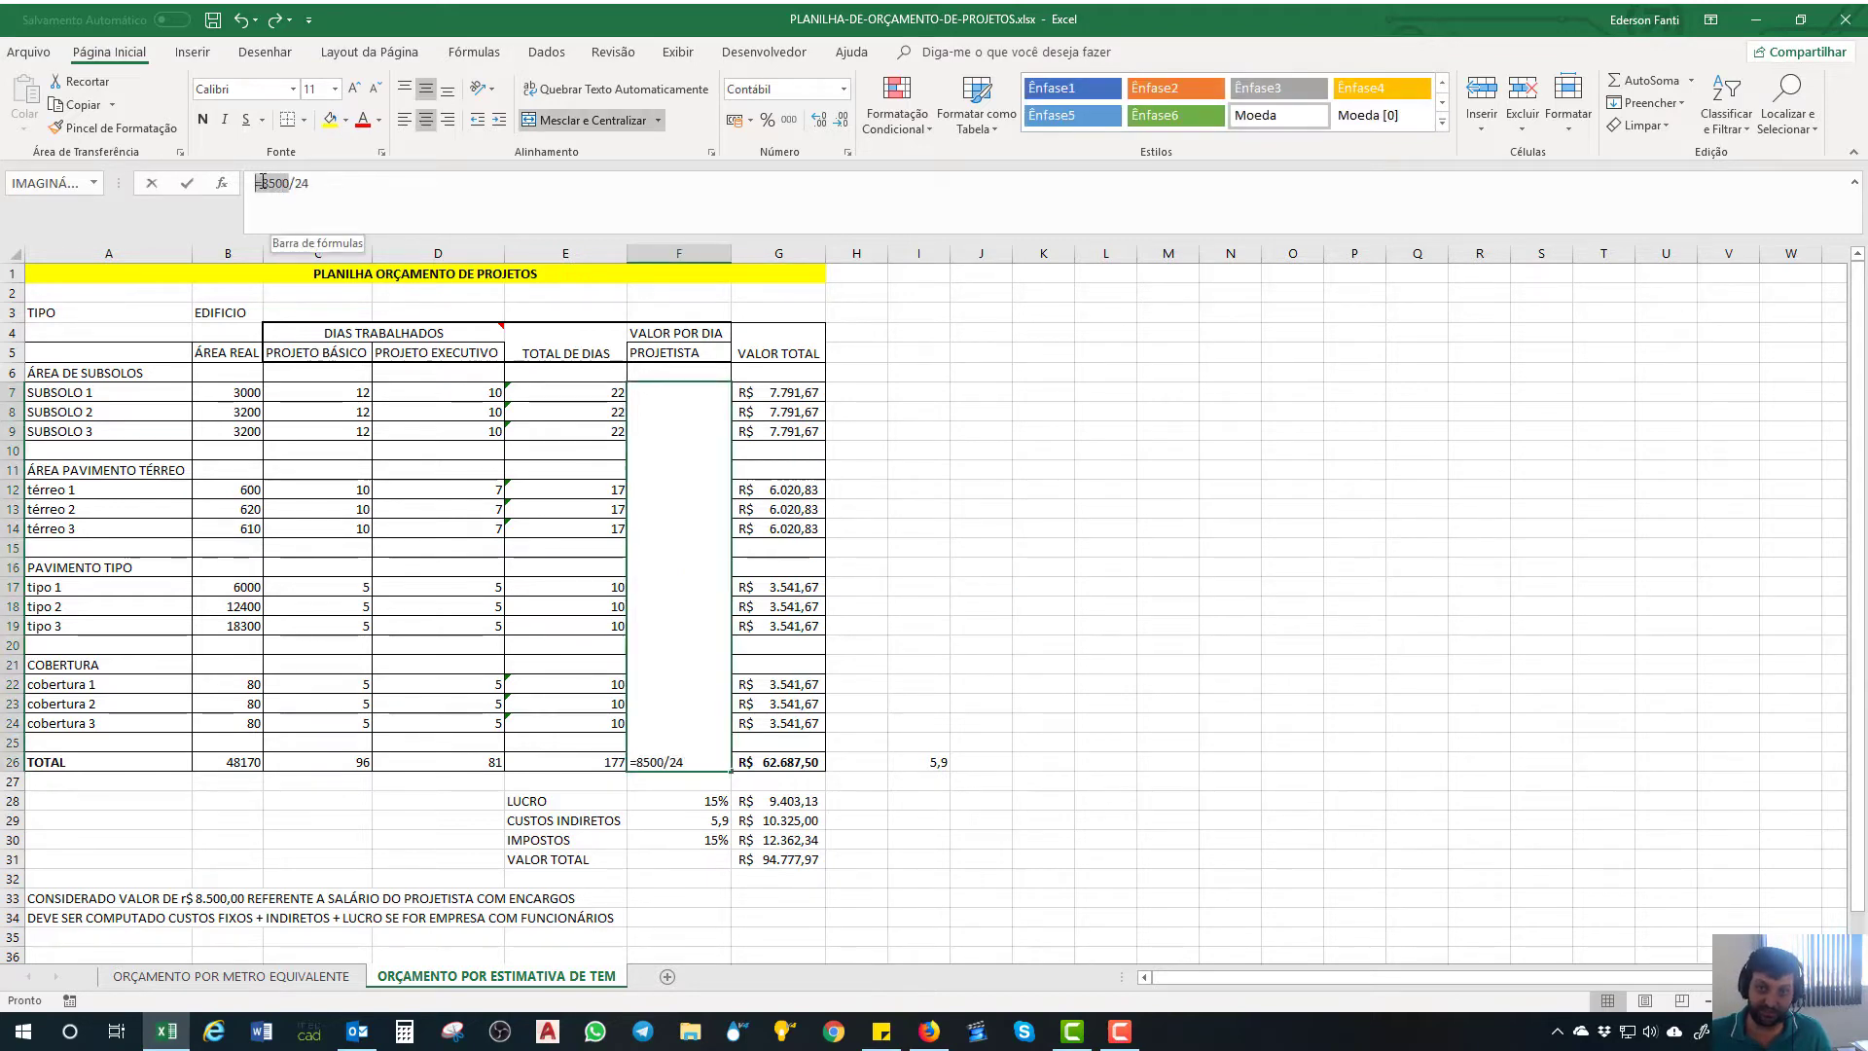
{"action": "left_click", "coordinate": [1032, 433]}
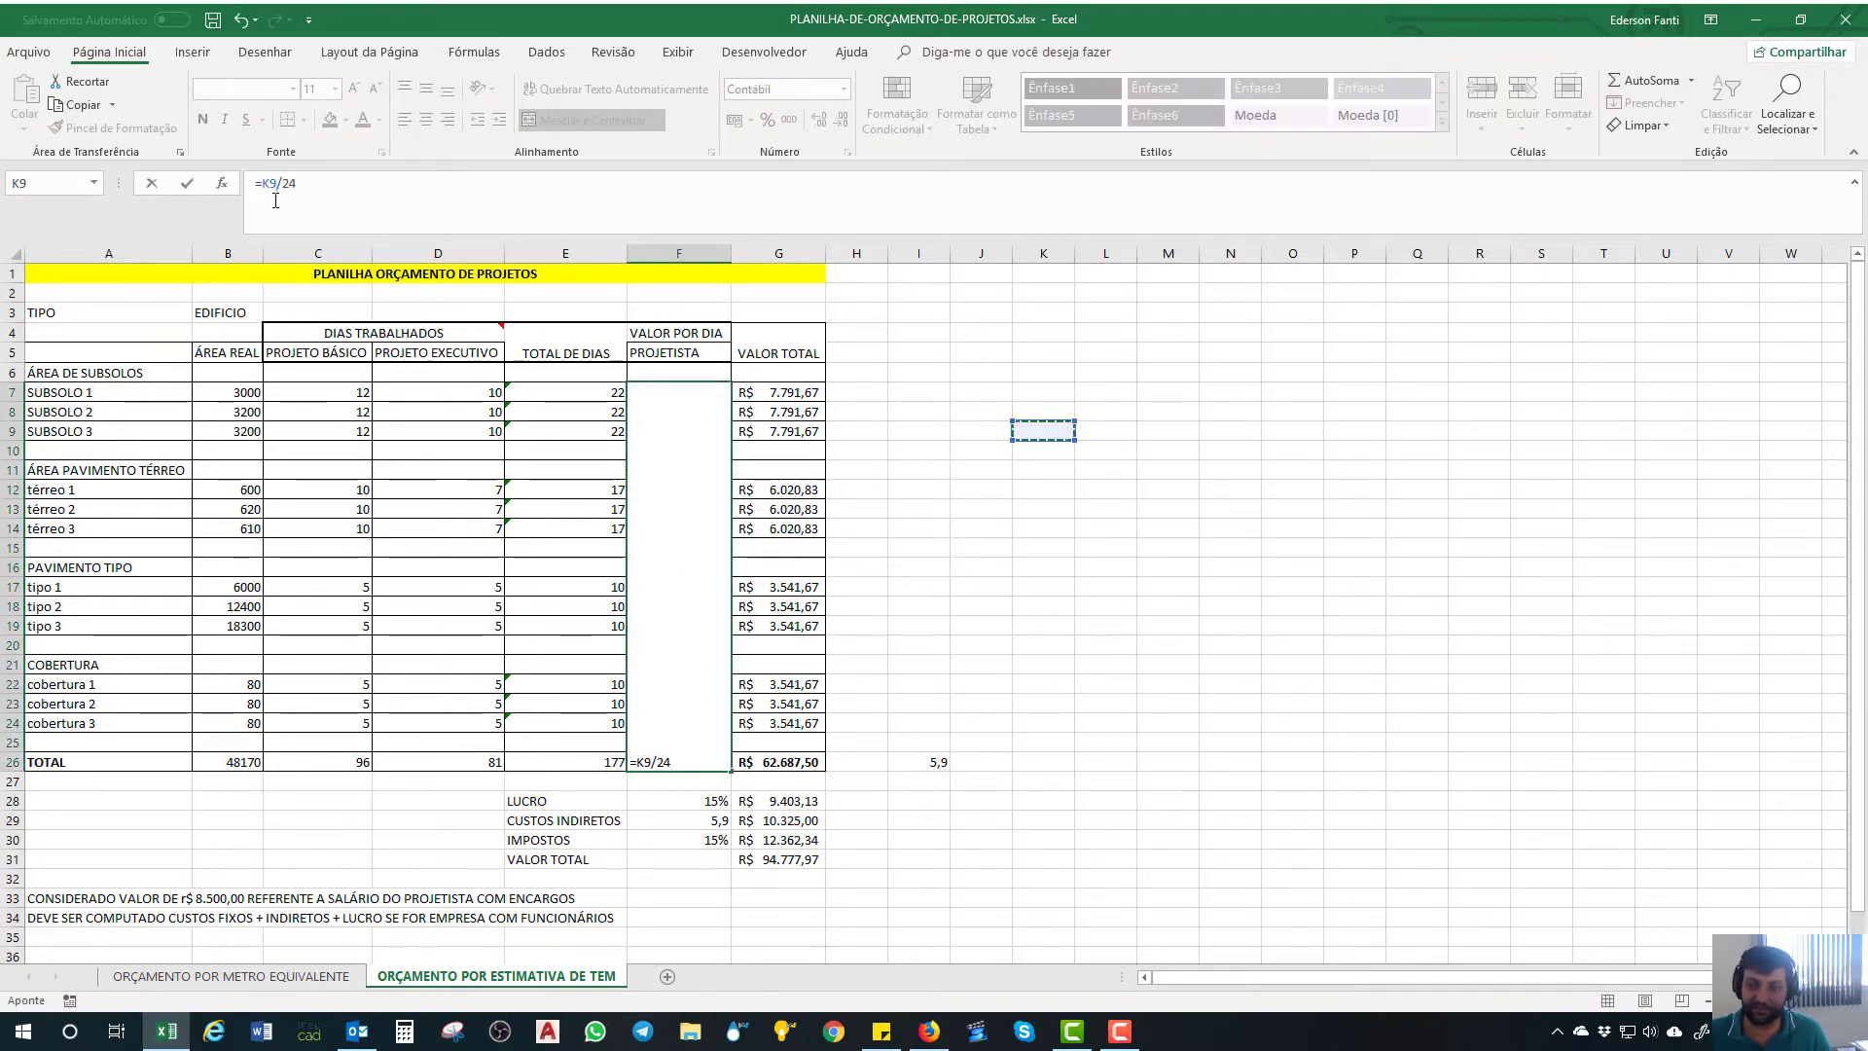
{"action": "key", "text": "Escape"}
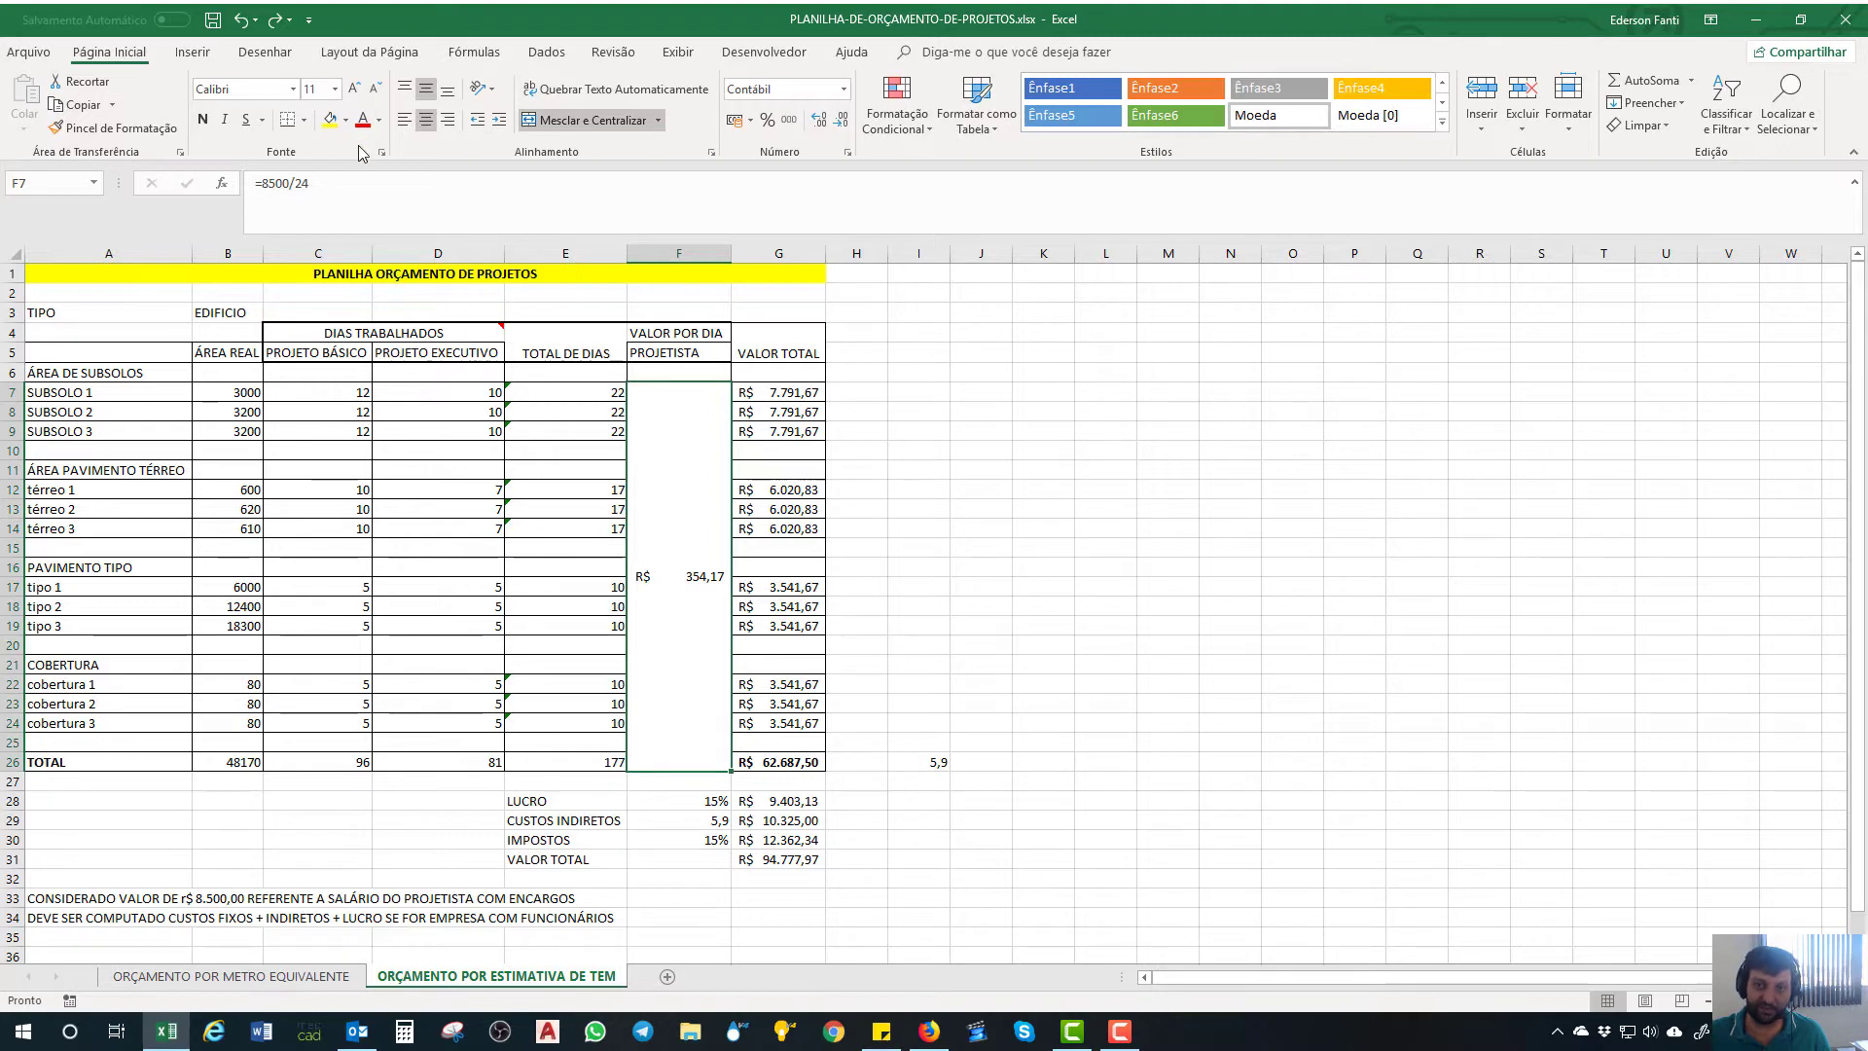
{"action": "left_click", "coordinate": [1043, 550]}
- Change the designer's daily rate formula in F7 to =10000/24
{"action": "left_click", "coordinate": [631, 530]}
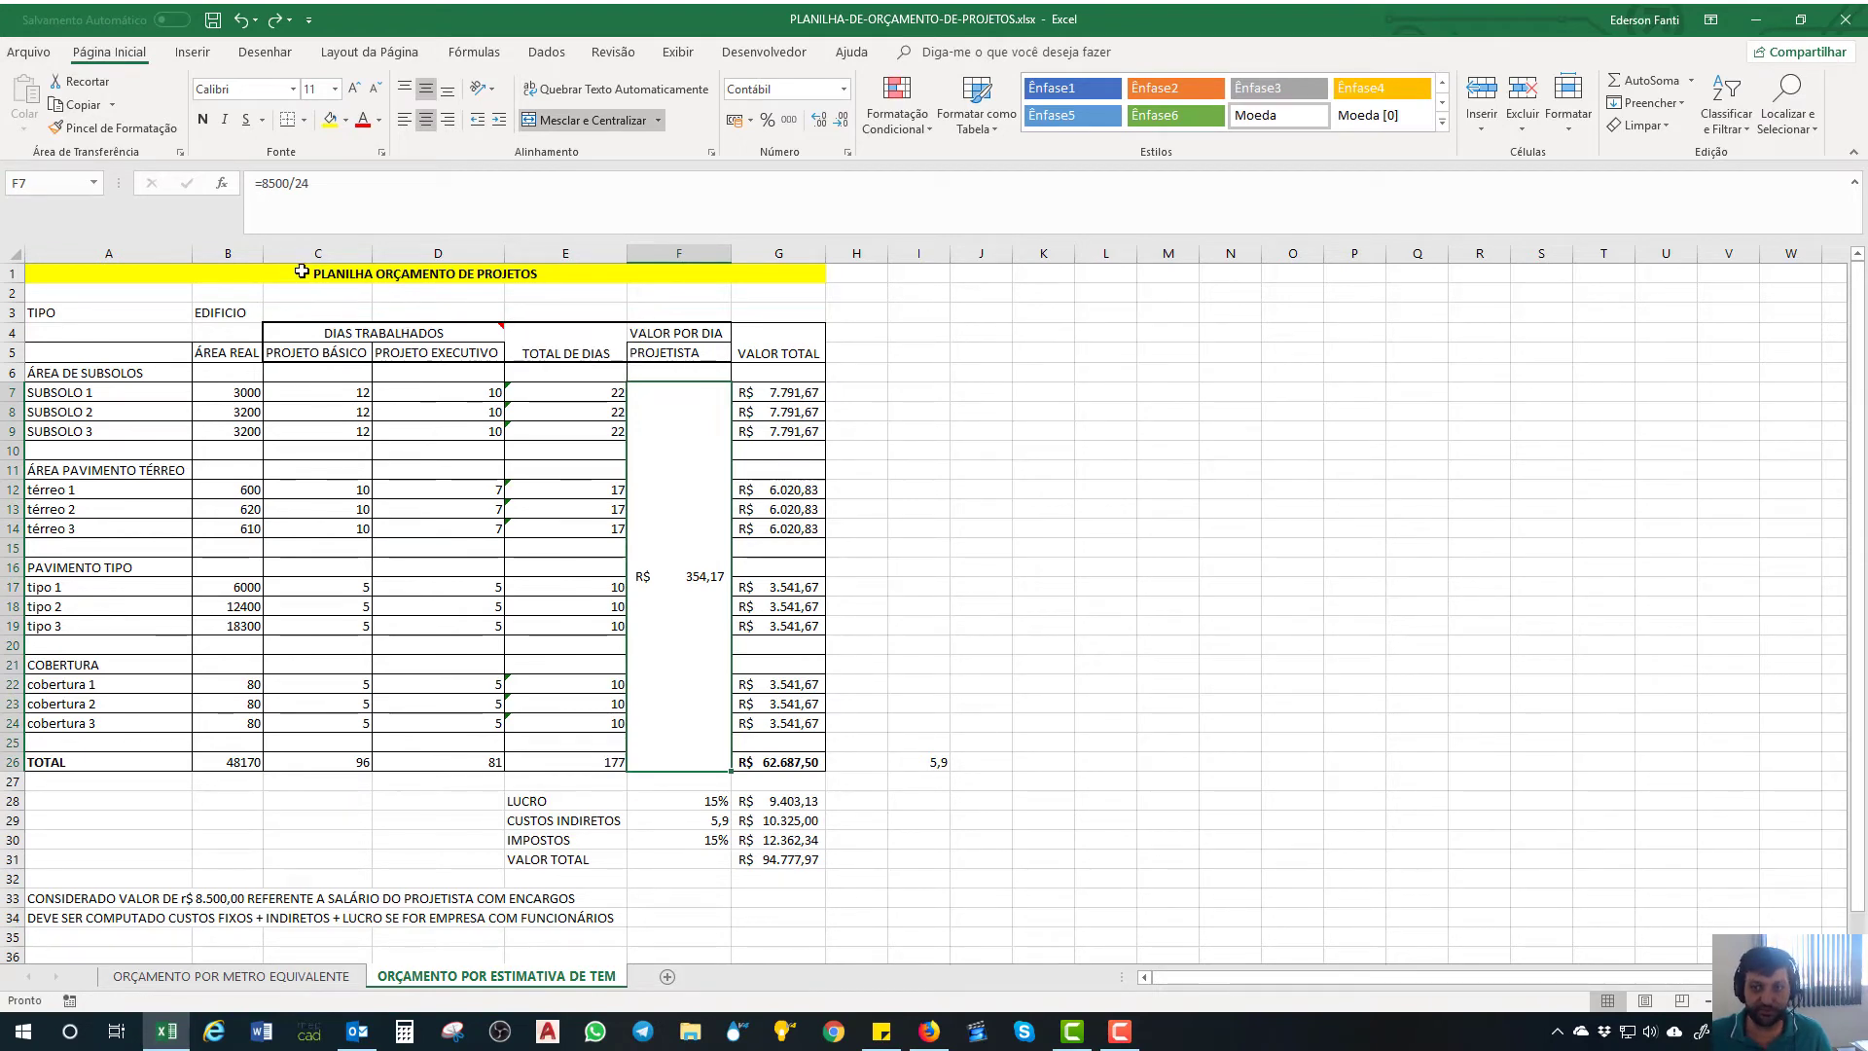
{"action": "left_click_drag", "start_coordinate": [279, 185], "coordinate": [260, 185]}
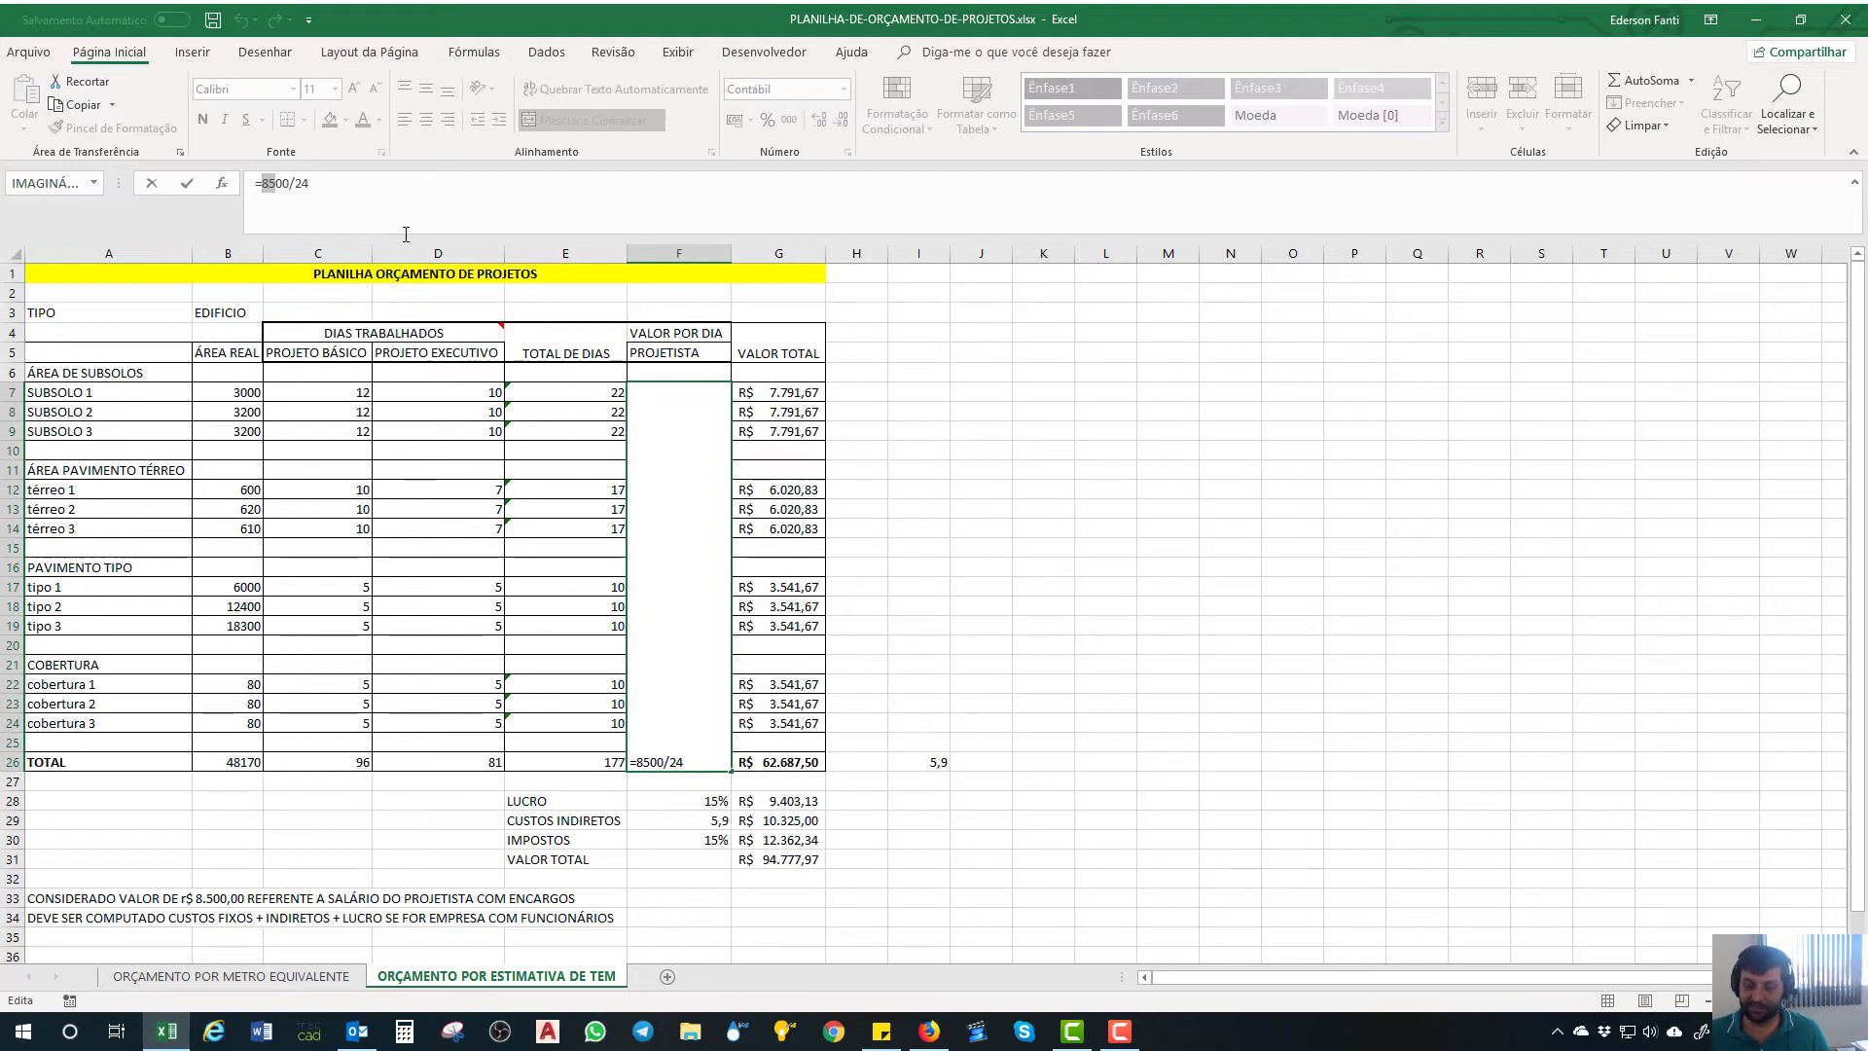
{"action": "type", "text": "10"}
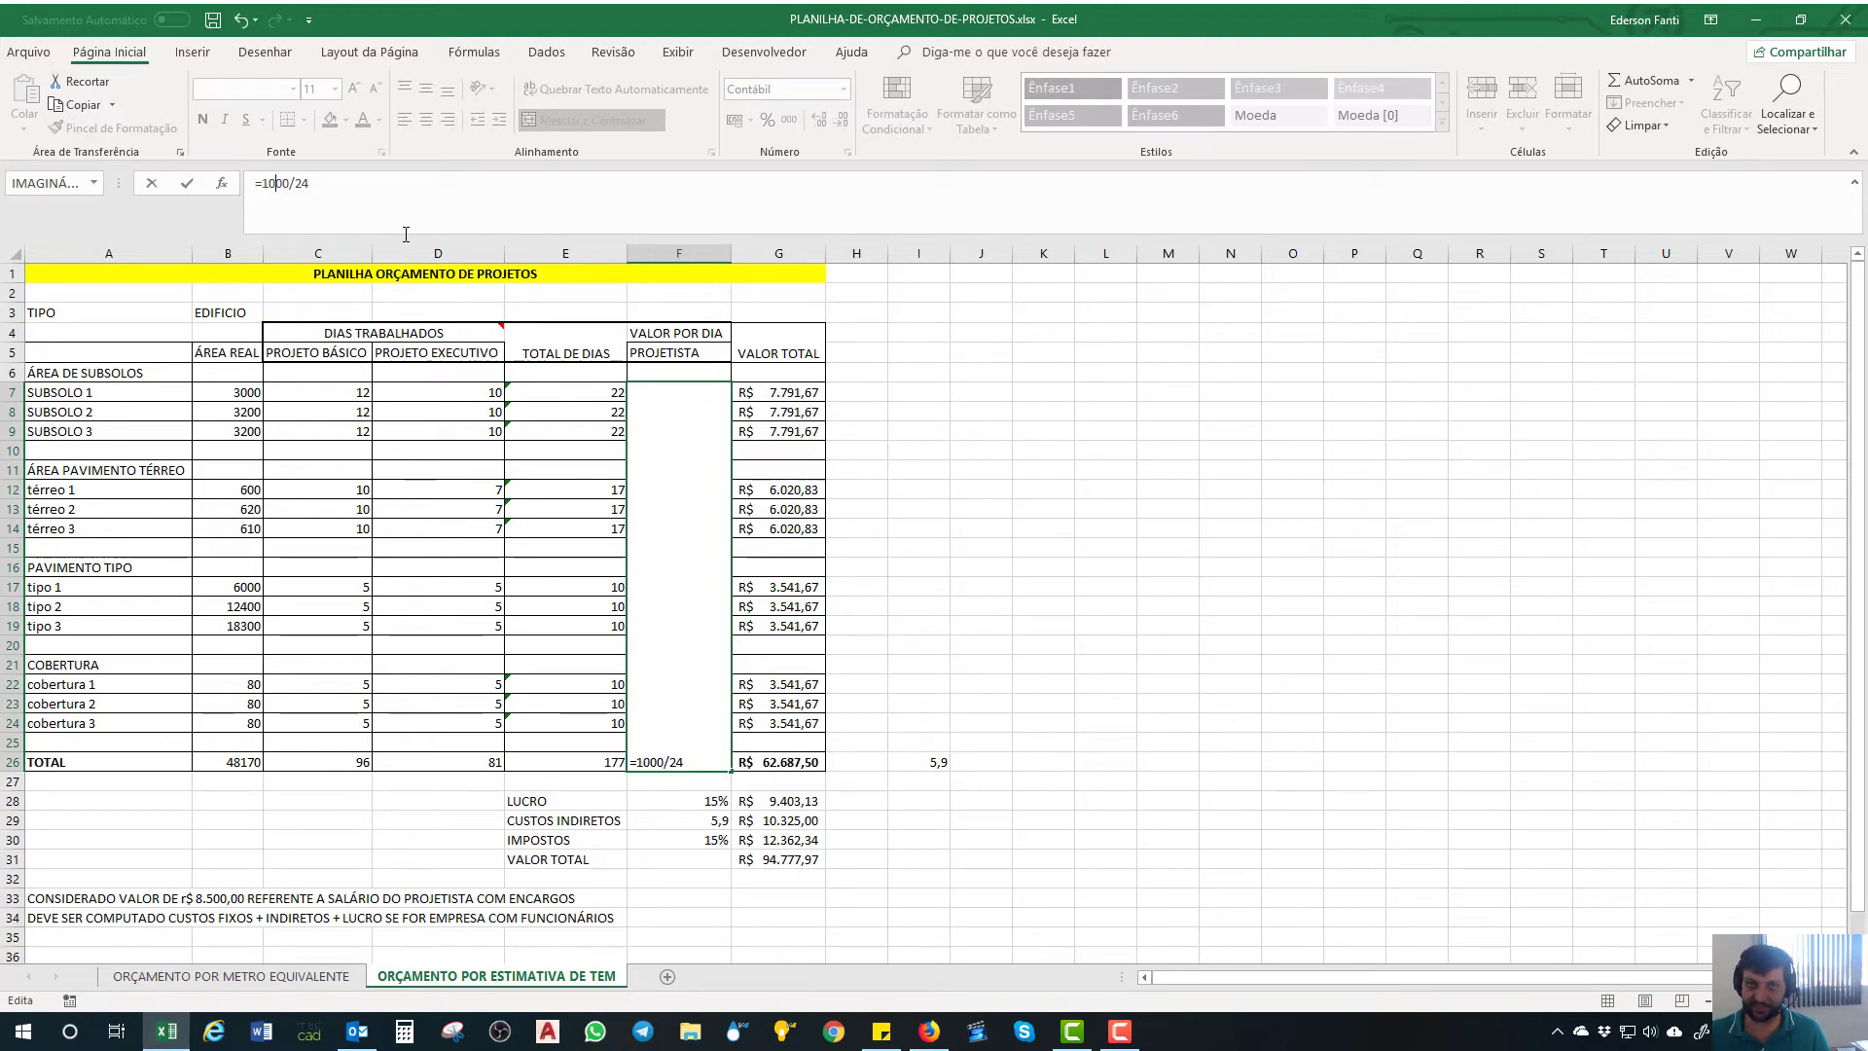
{"action": "key", "text": "Return"}
{"action": "key", "text": "Up"}
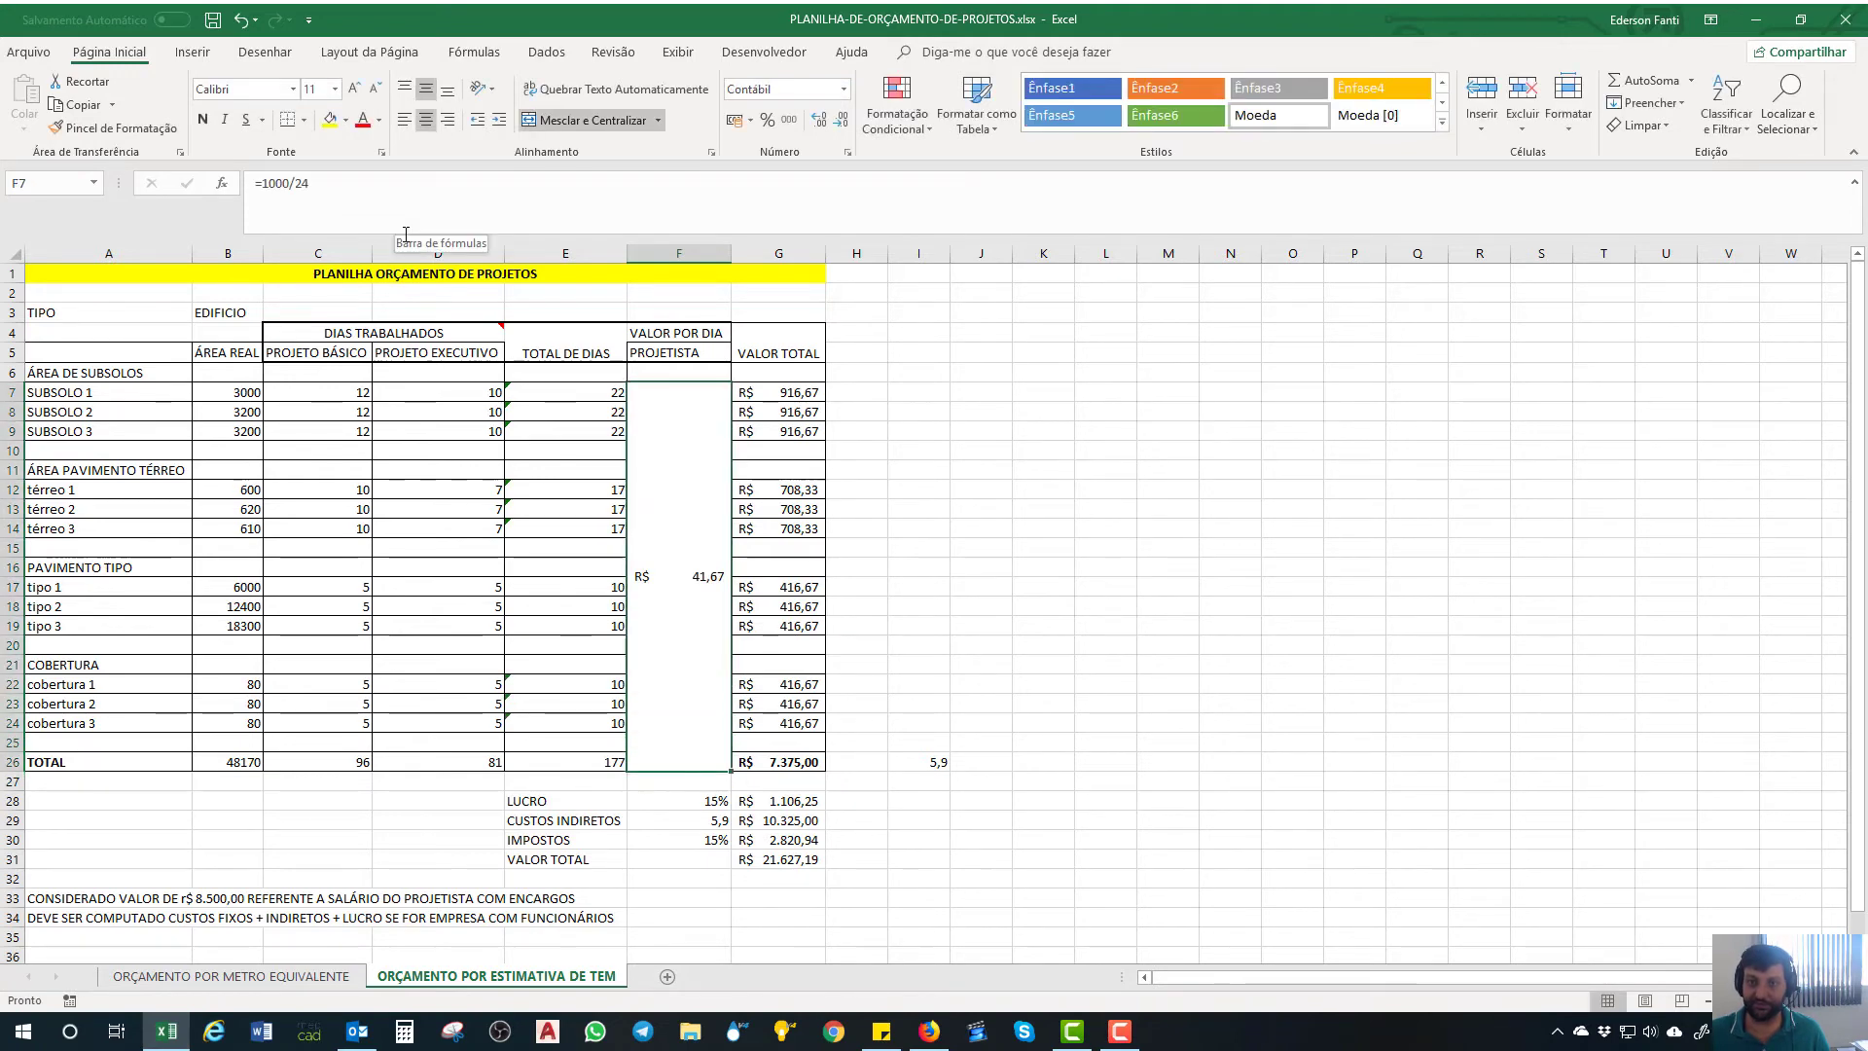
{"action": "left_click", "coordinate": [276, 182]}
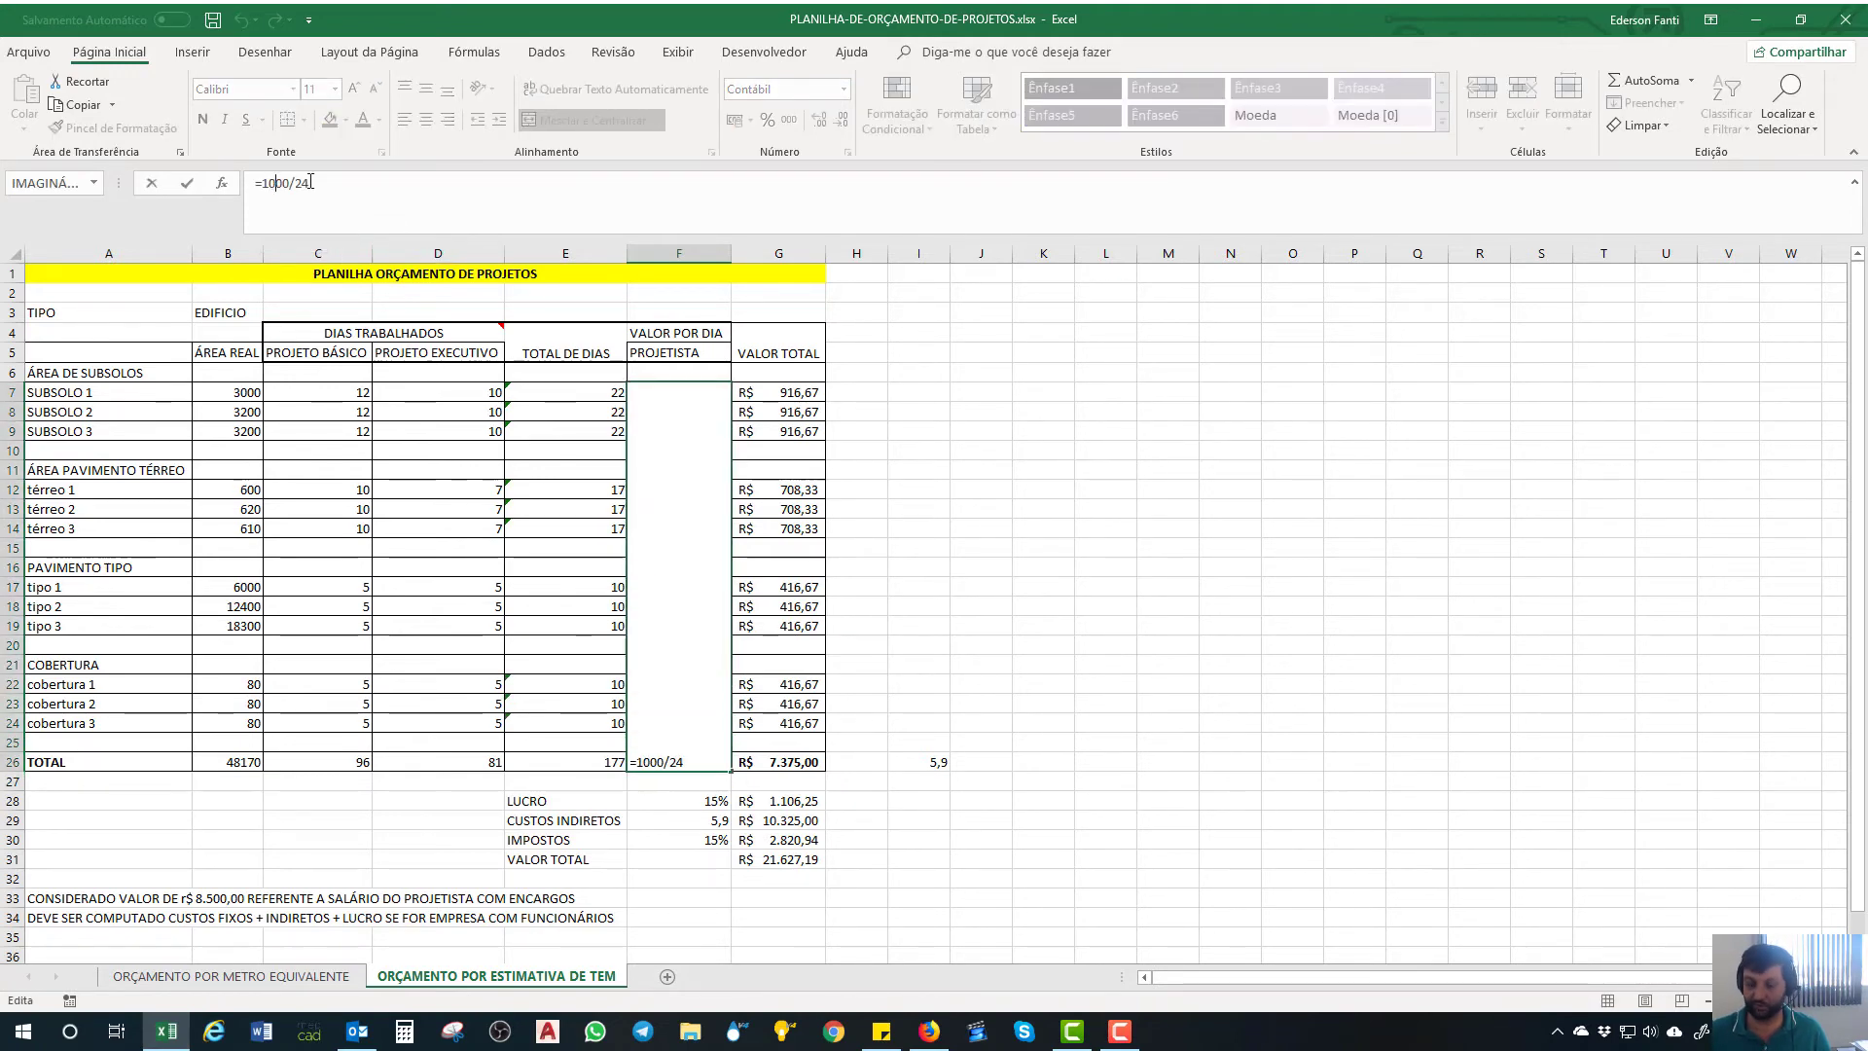
{"action": "type", "text": "0"}
{"action": "key", "text": "ctrl+Return"}
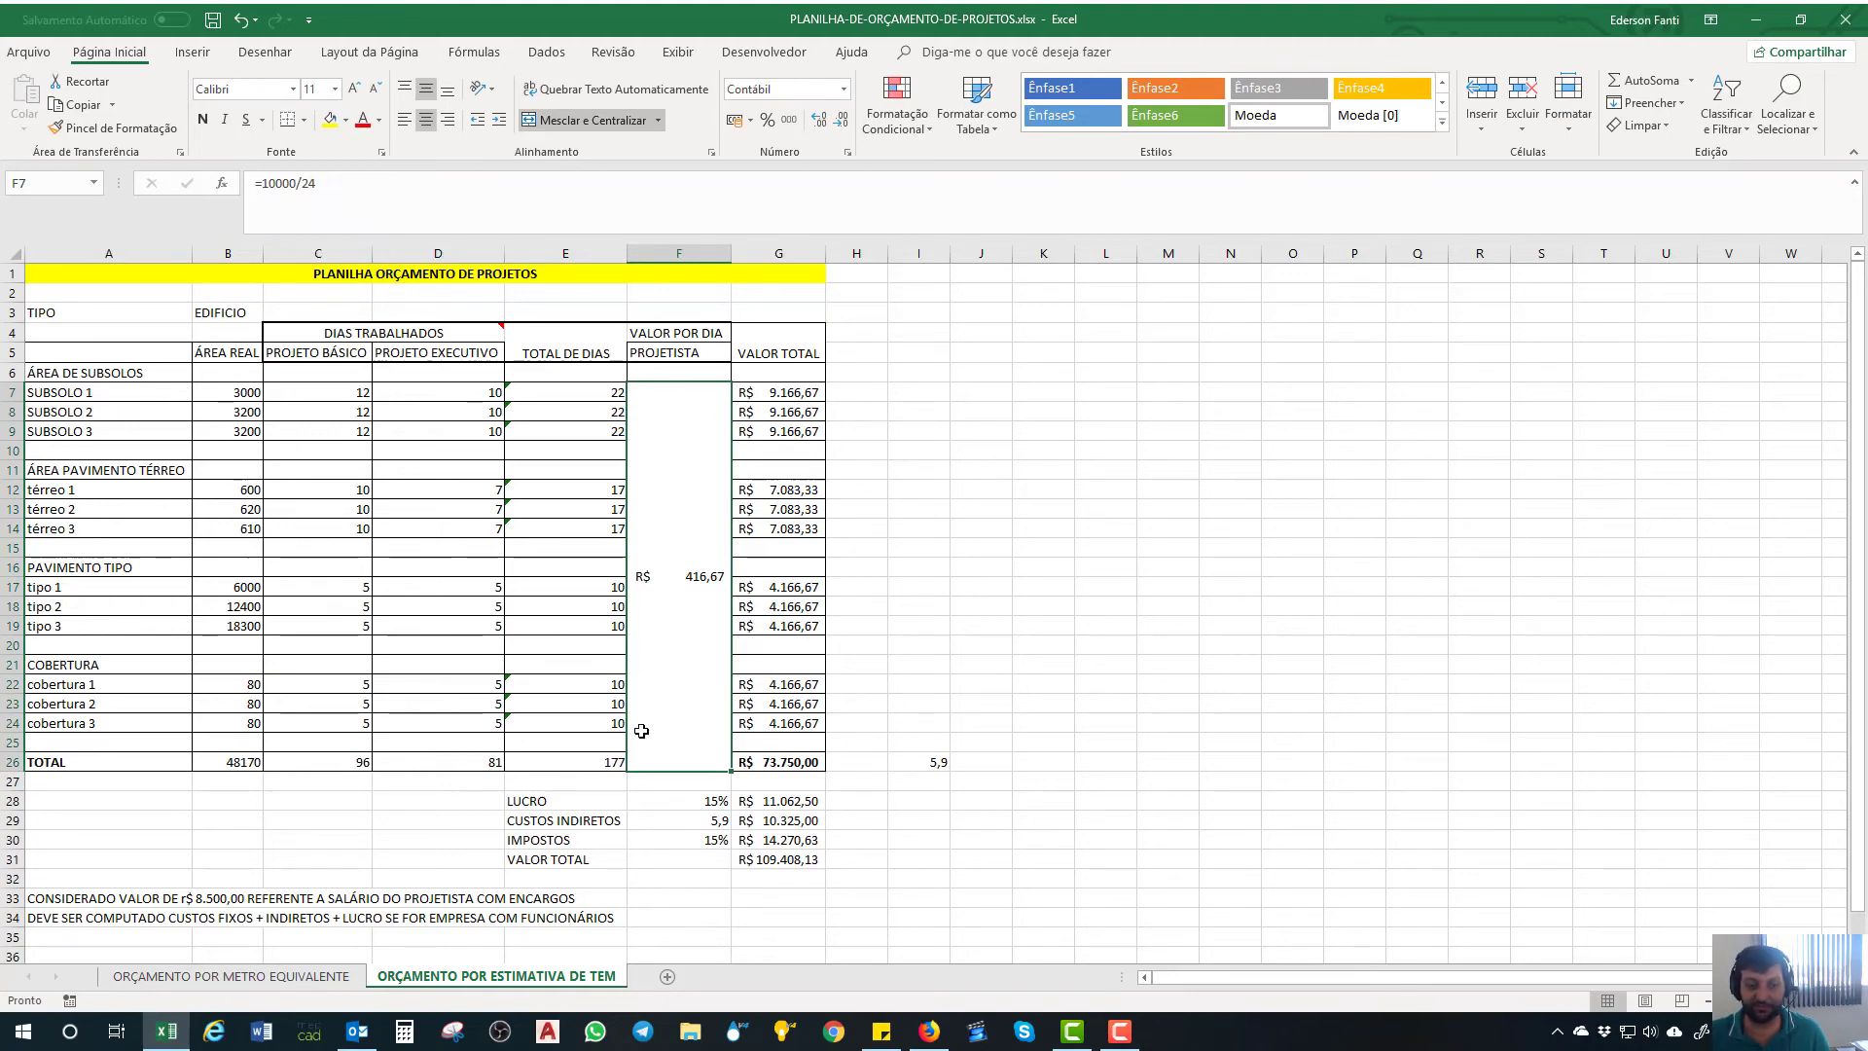
- Review the repetition coefficients of the tipo 1 to tipo 3 rows on the equivalent-metre sheet
{"action": "left_click", "coordinate": [288, 979]}
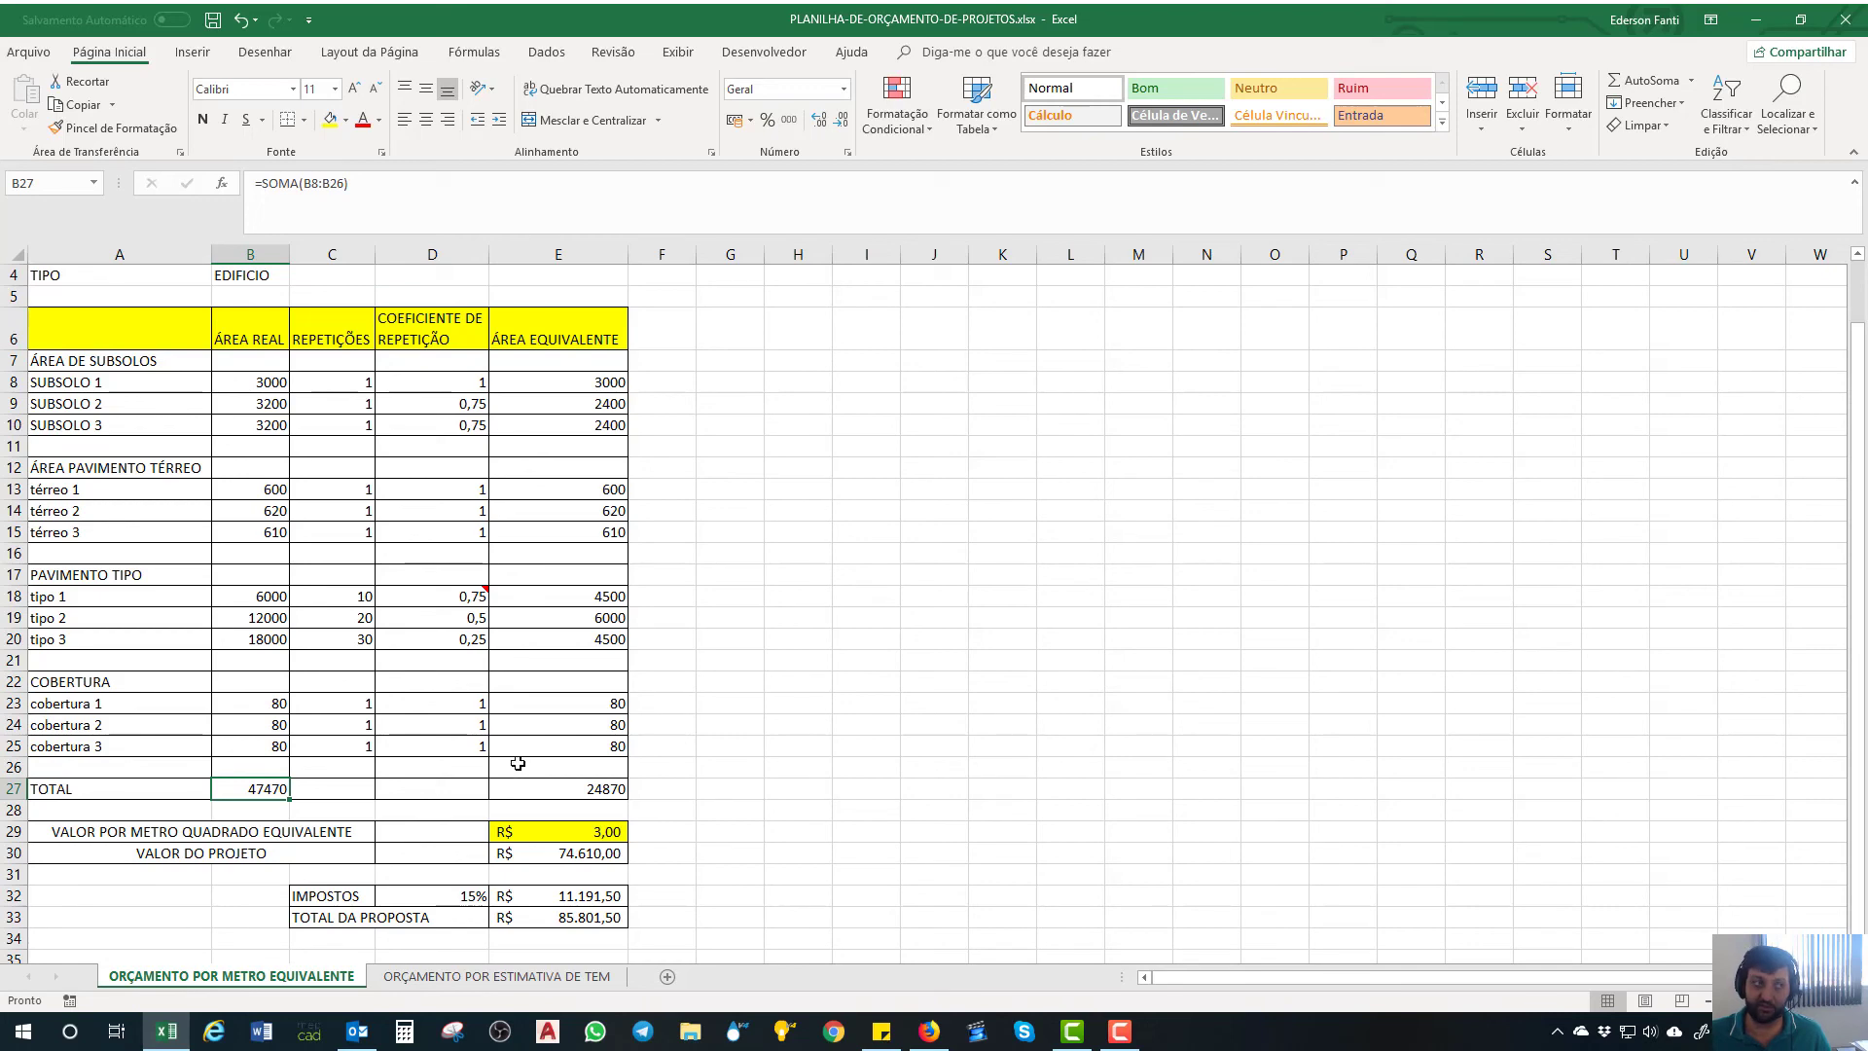
{"action": "left_click", "coordinate": [472, 602]}
{"action": "left_click_drag", "start_coordinate": [460, 617], "coordinate": [433, 661]}
{"action": "left_click", "coordinate": [909, 648]}
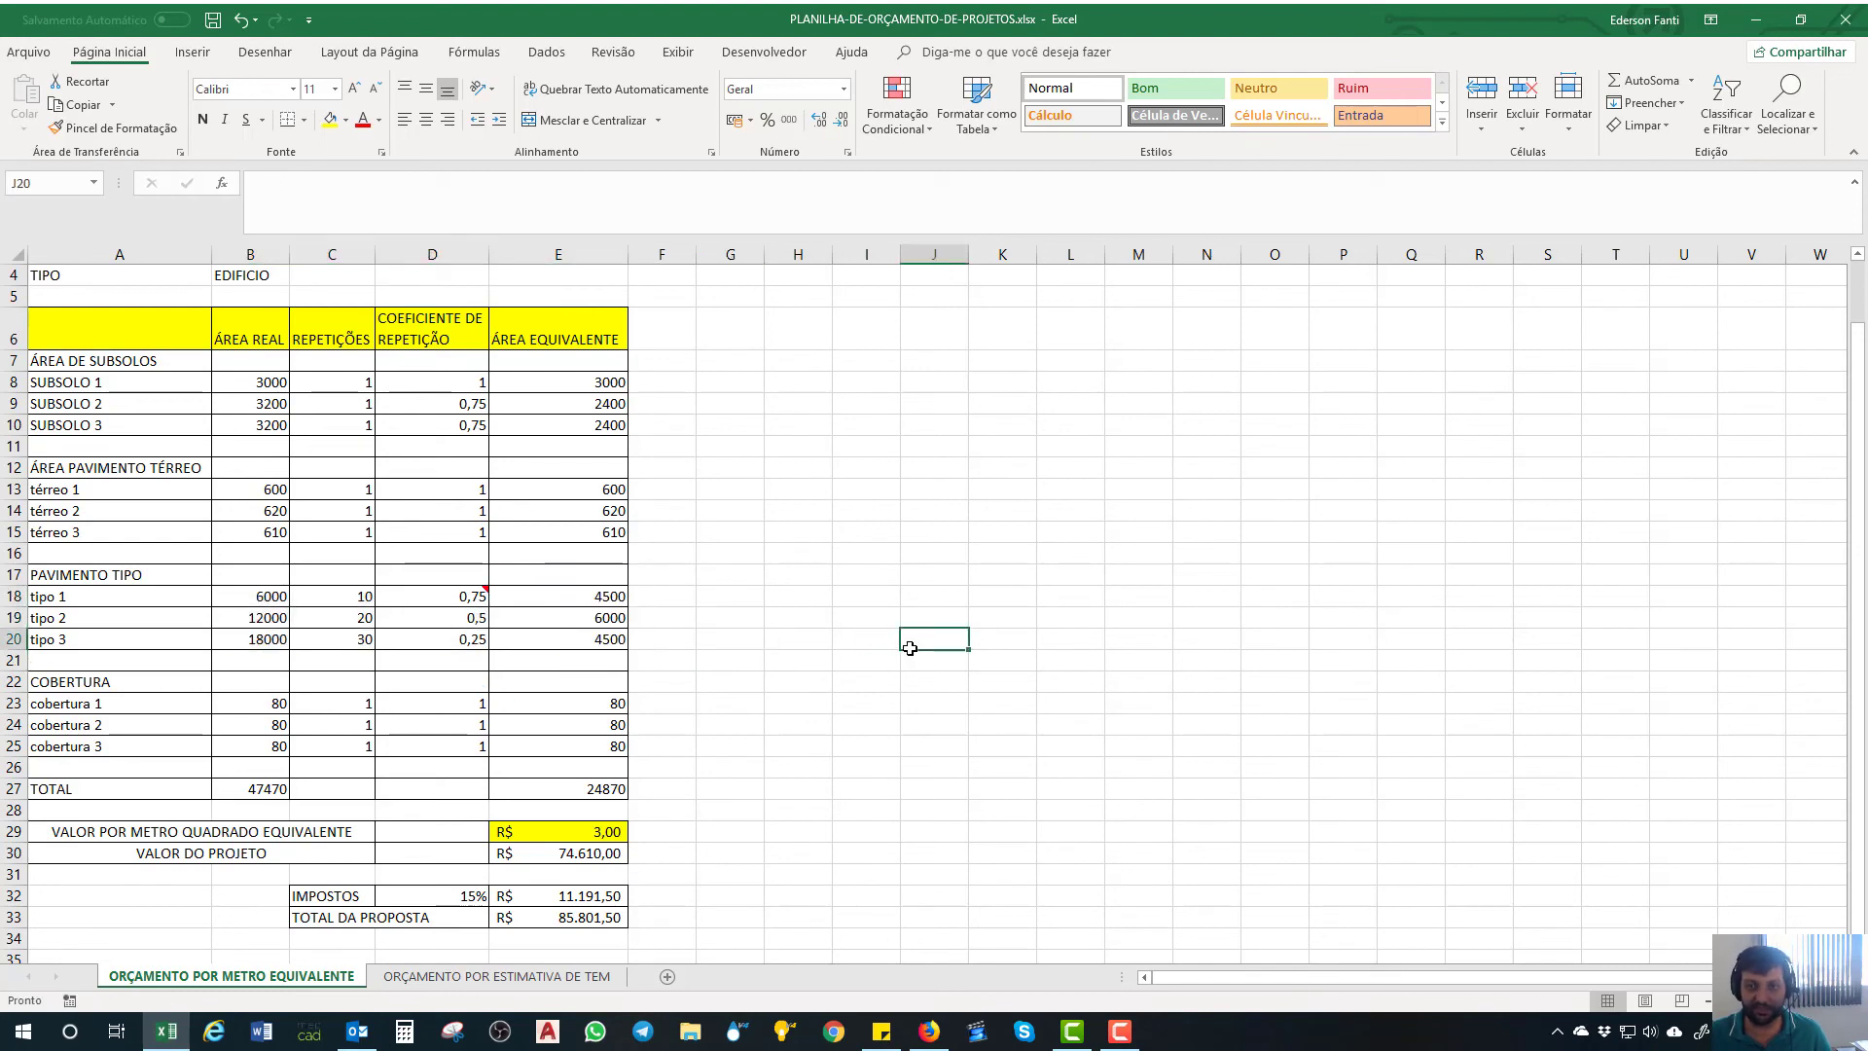